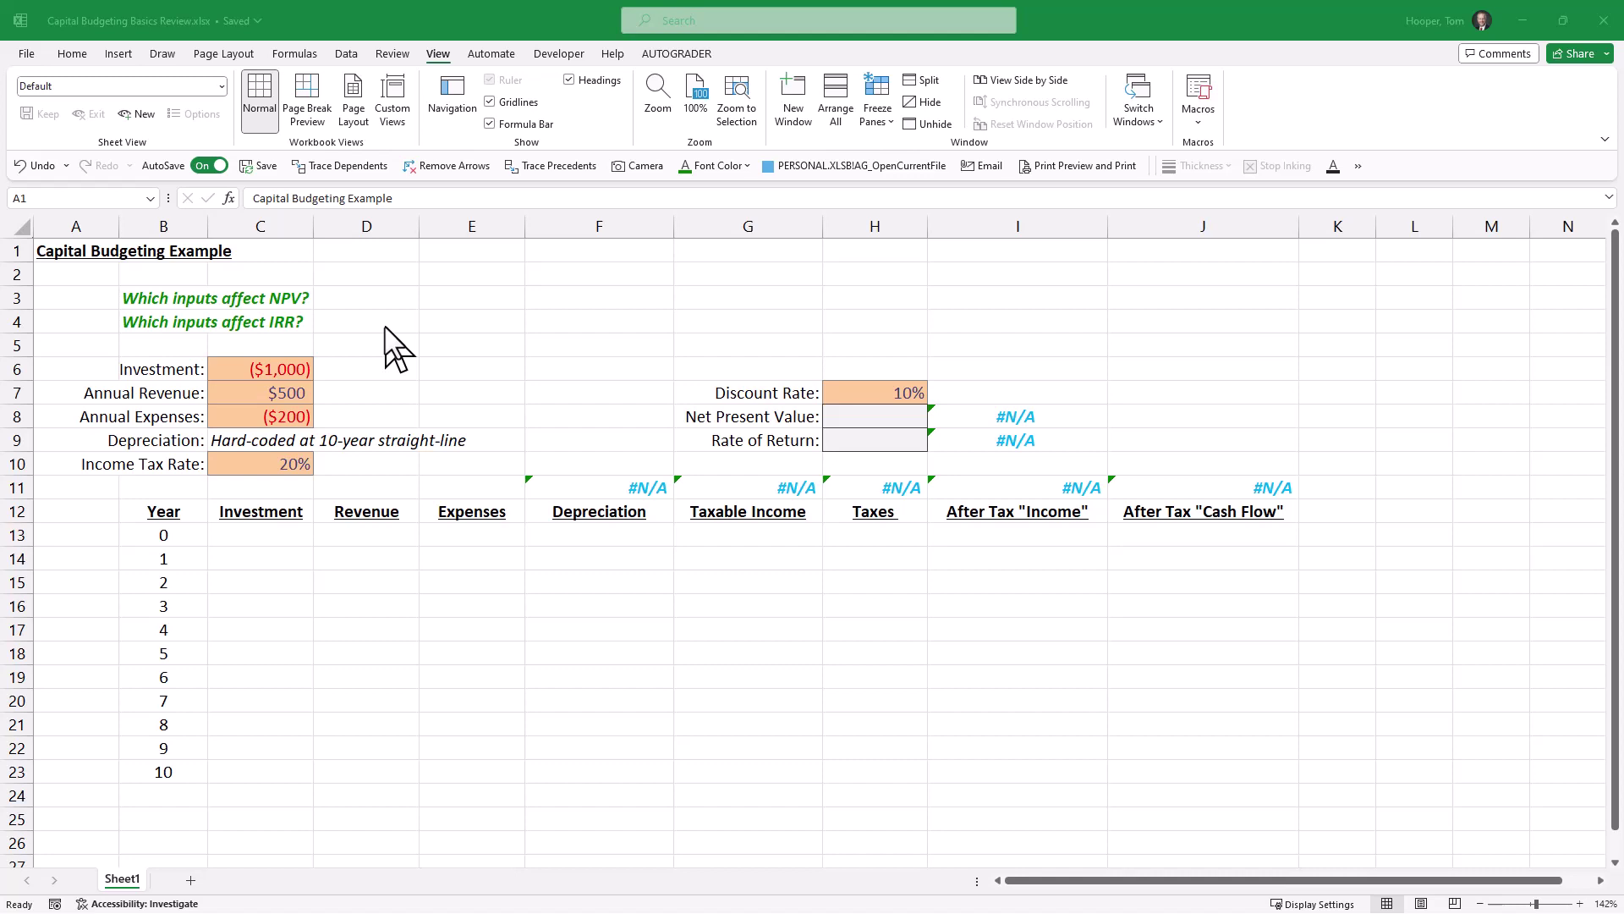
Link the Year 0 investment in cell C13 to the investment input with =C6
click(286, 534)
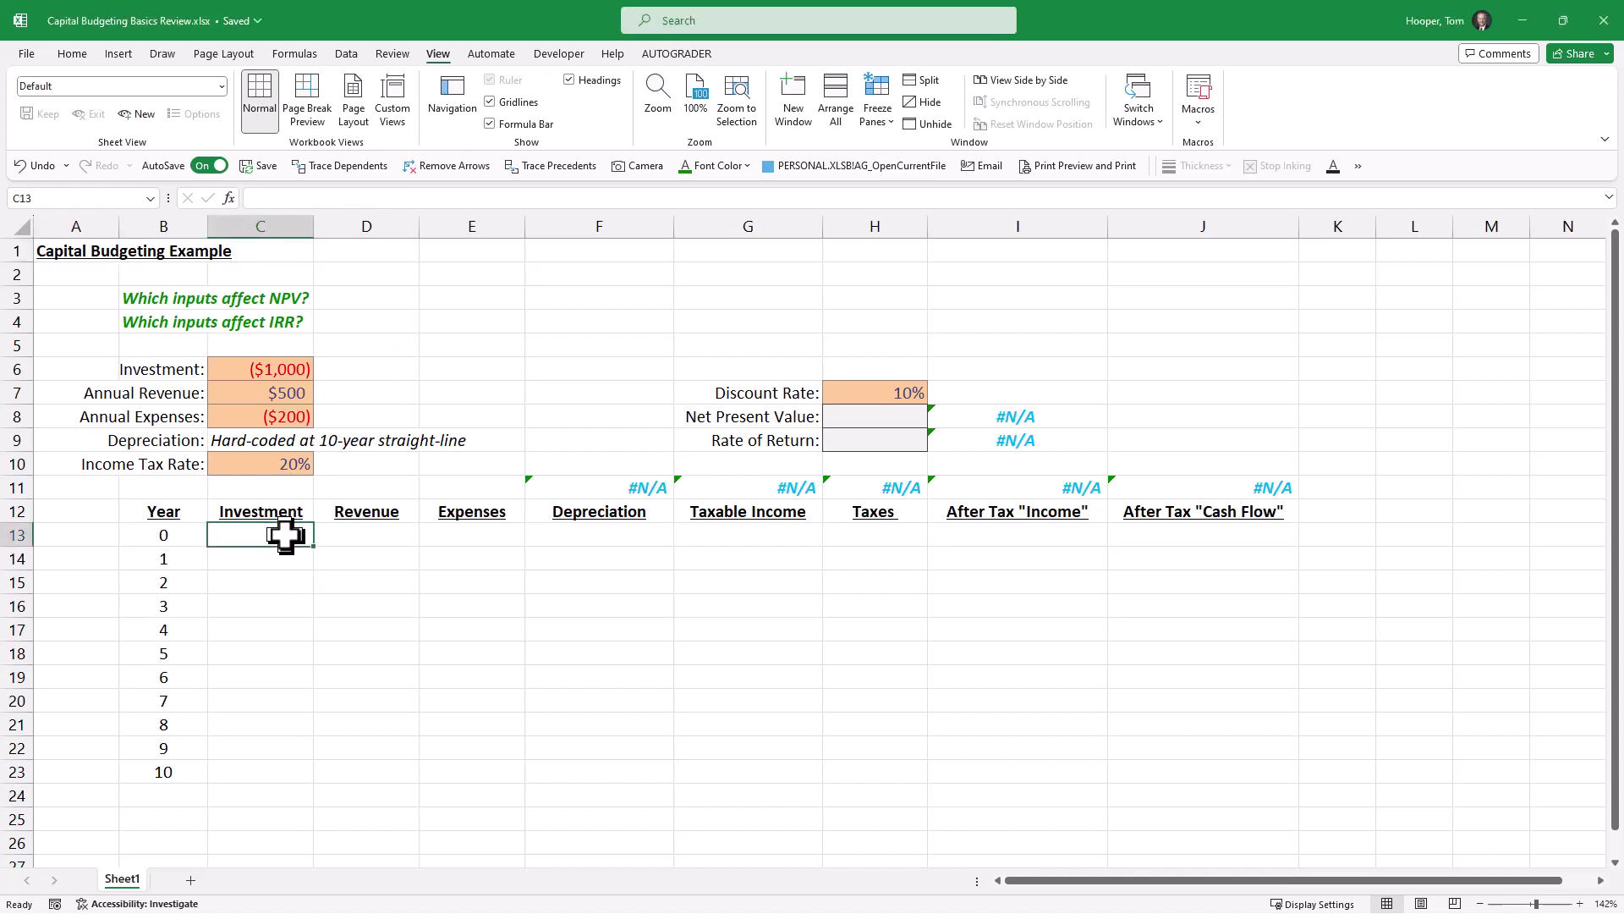
text(=)
key(Up)
key(Up)
key(Up)
key(Up)
key(Up)
key(Up)
key(Up)
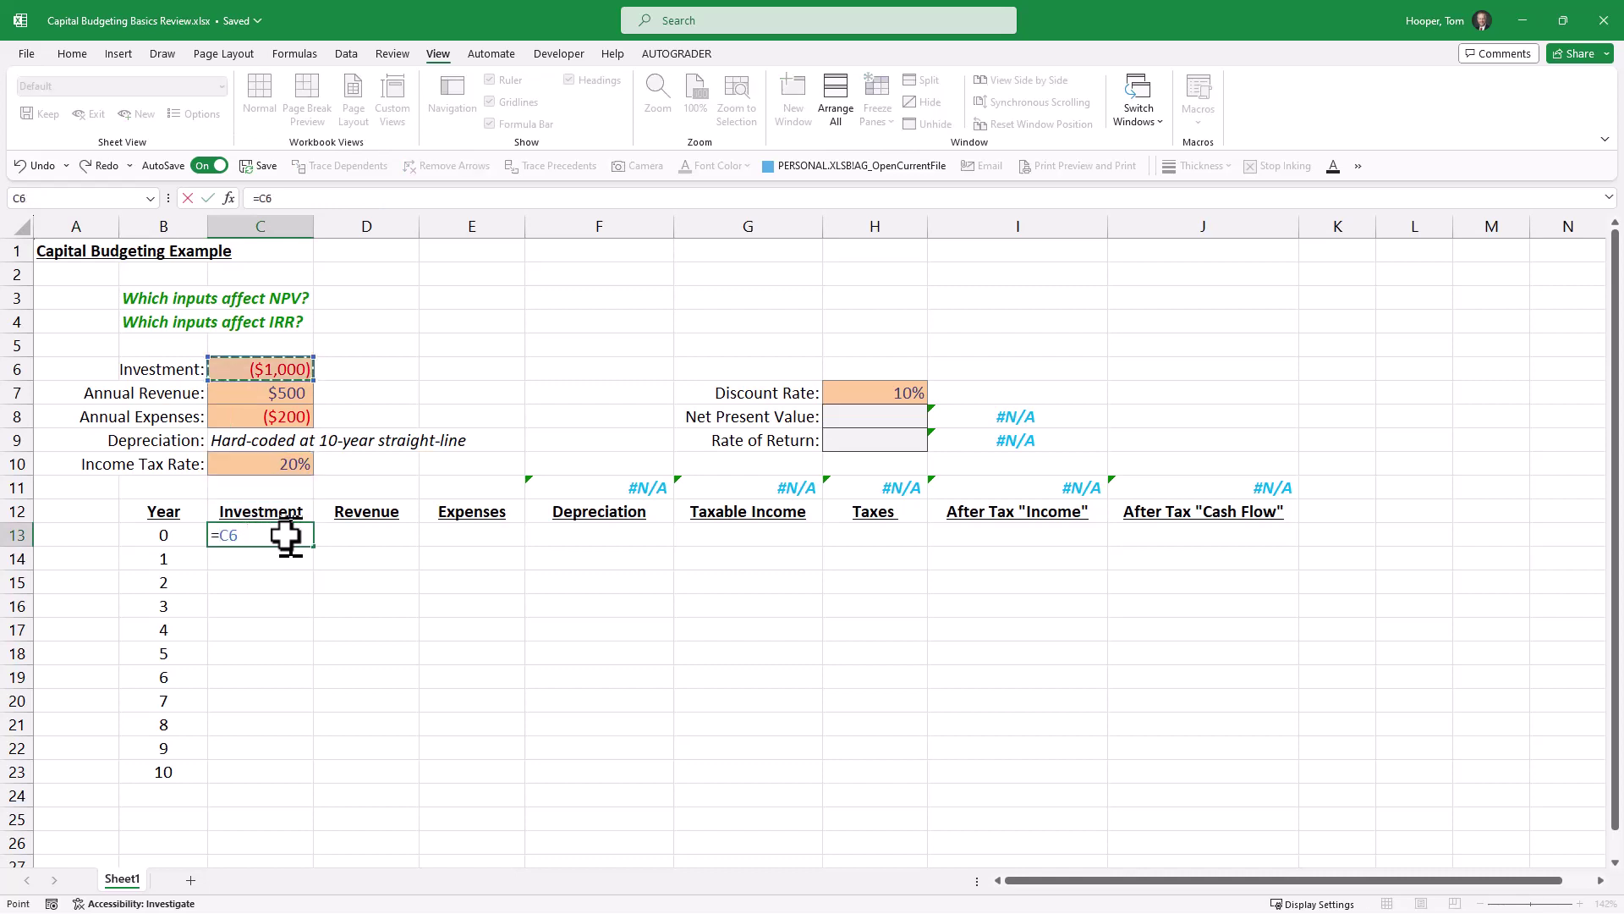
key(Return)
Fill the Revenue column for Years 1 to 10 (D14:D23) with the absolute reference =$C$7
key(Right)
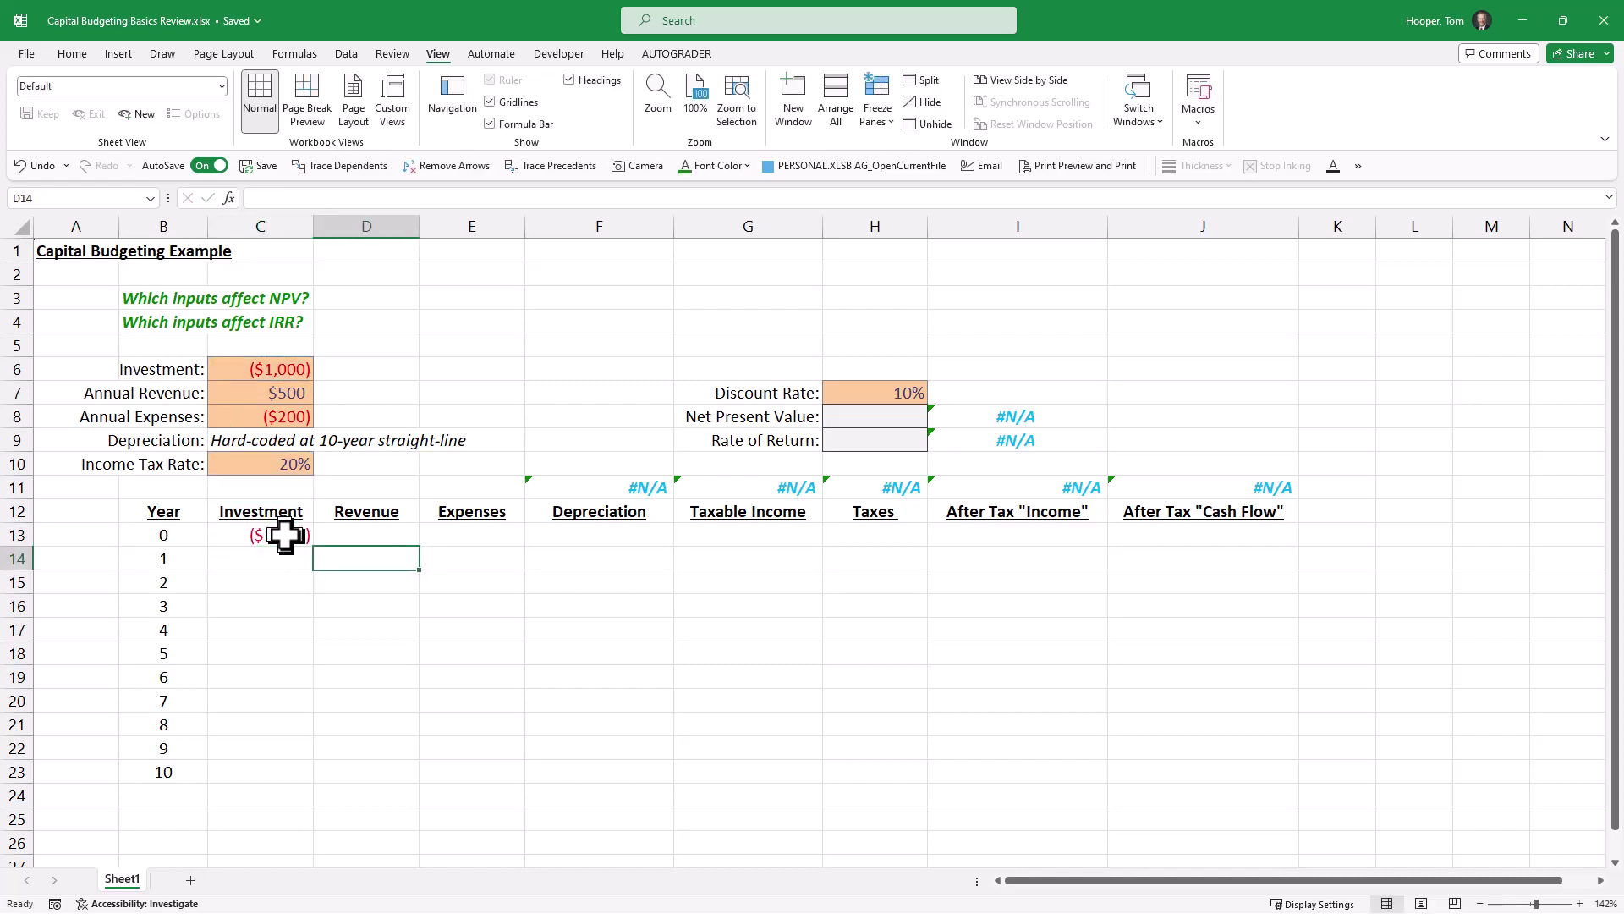
shift+click(376, 764)
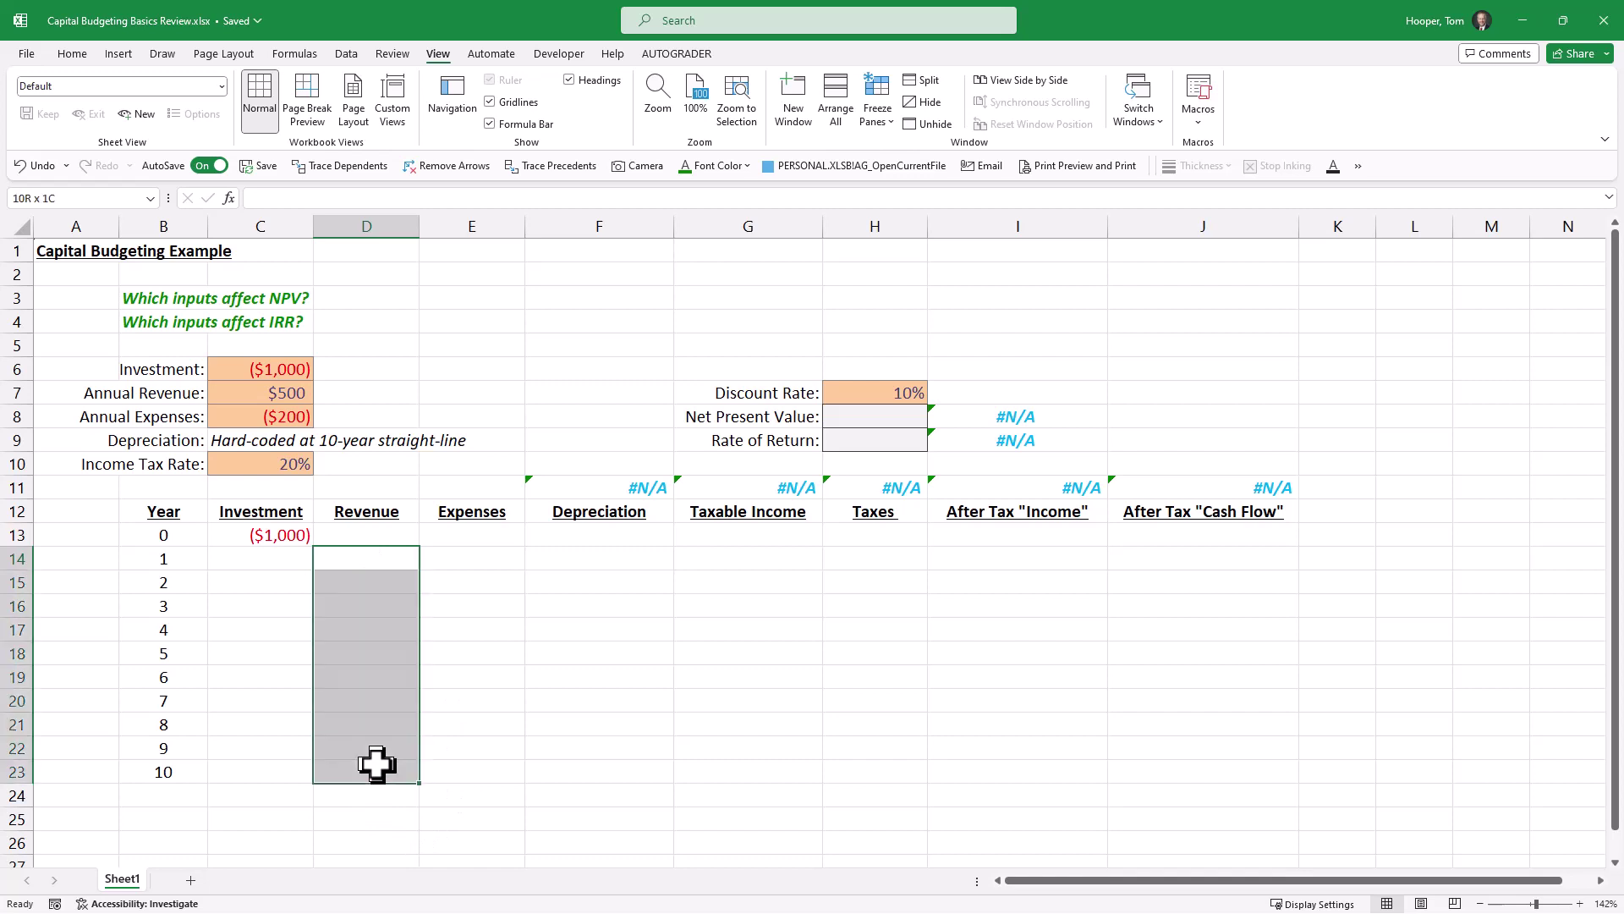
text(=)
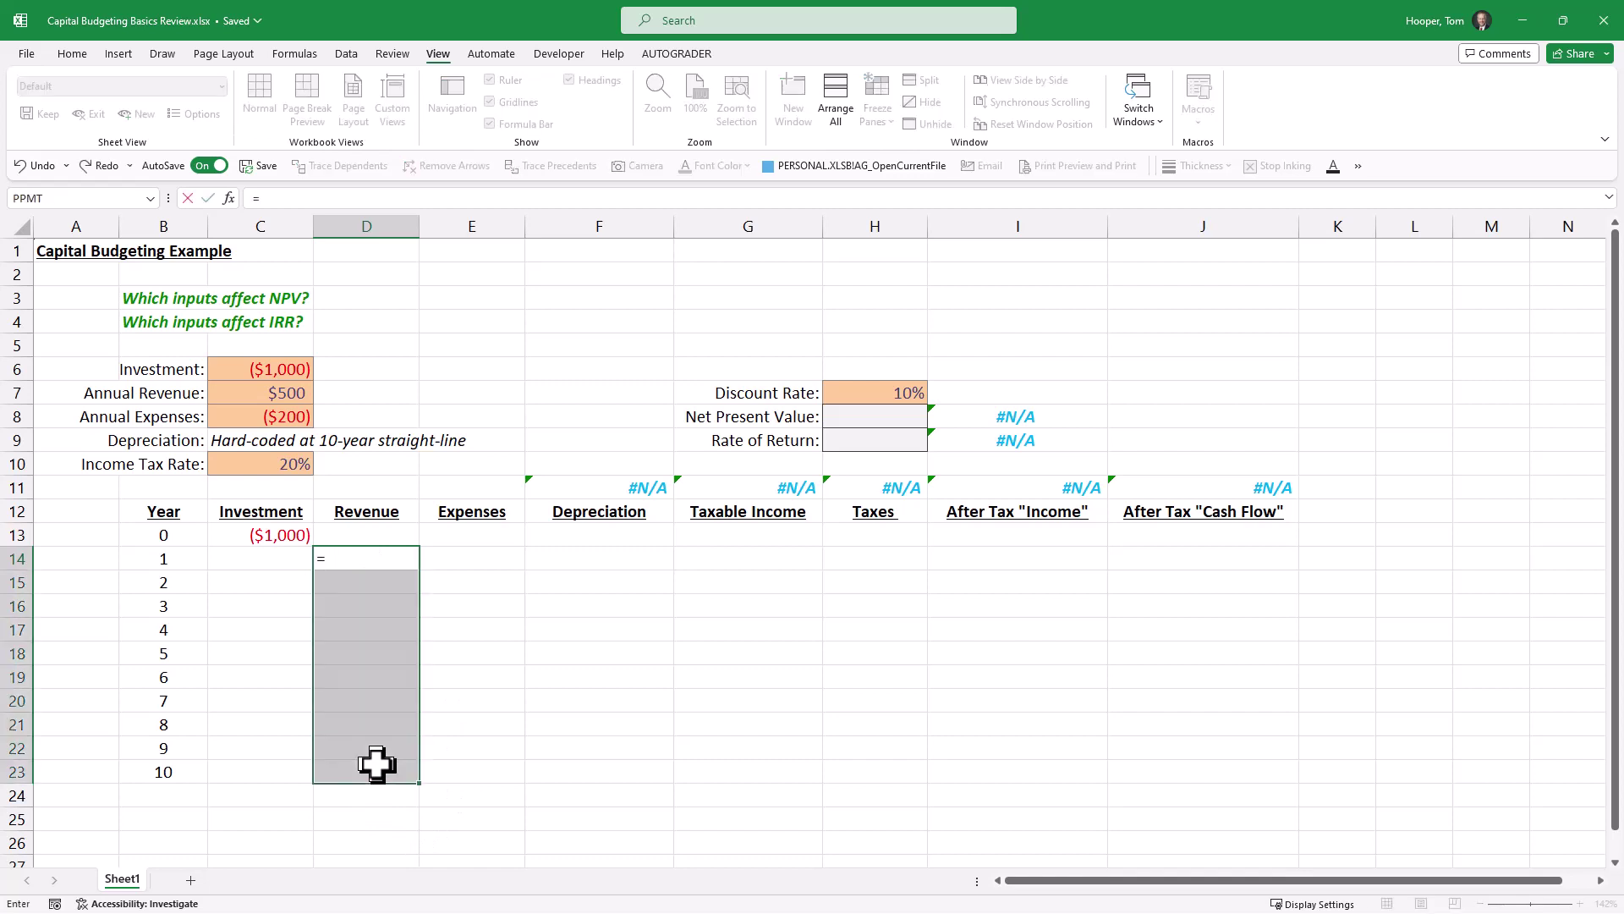
click(268, 393)
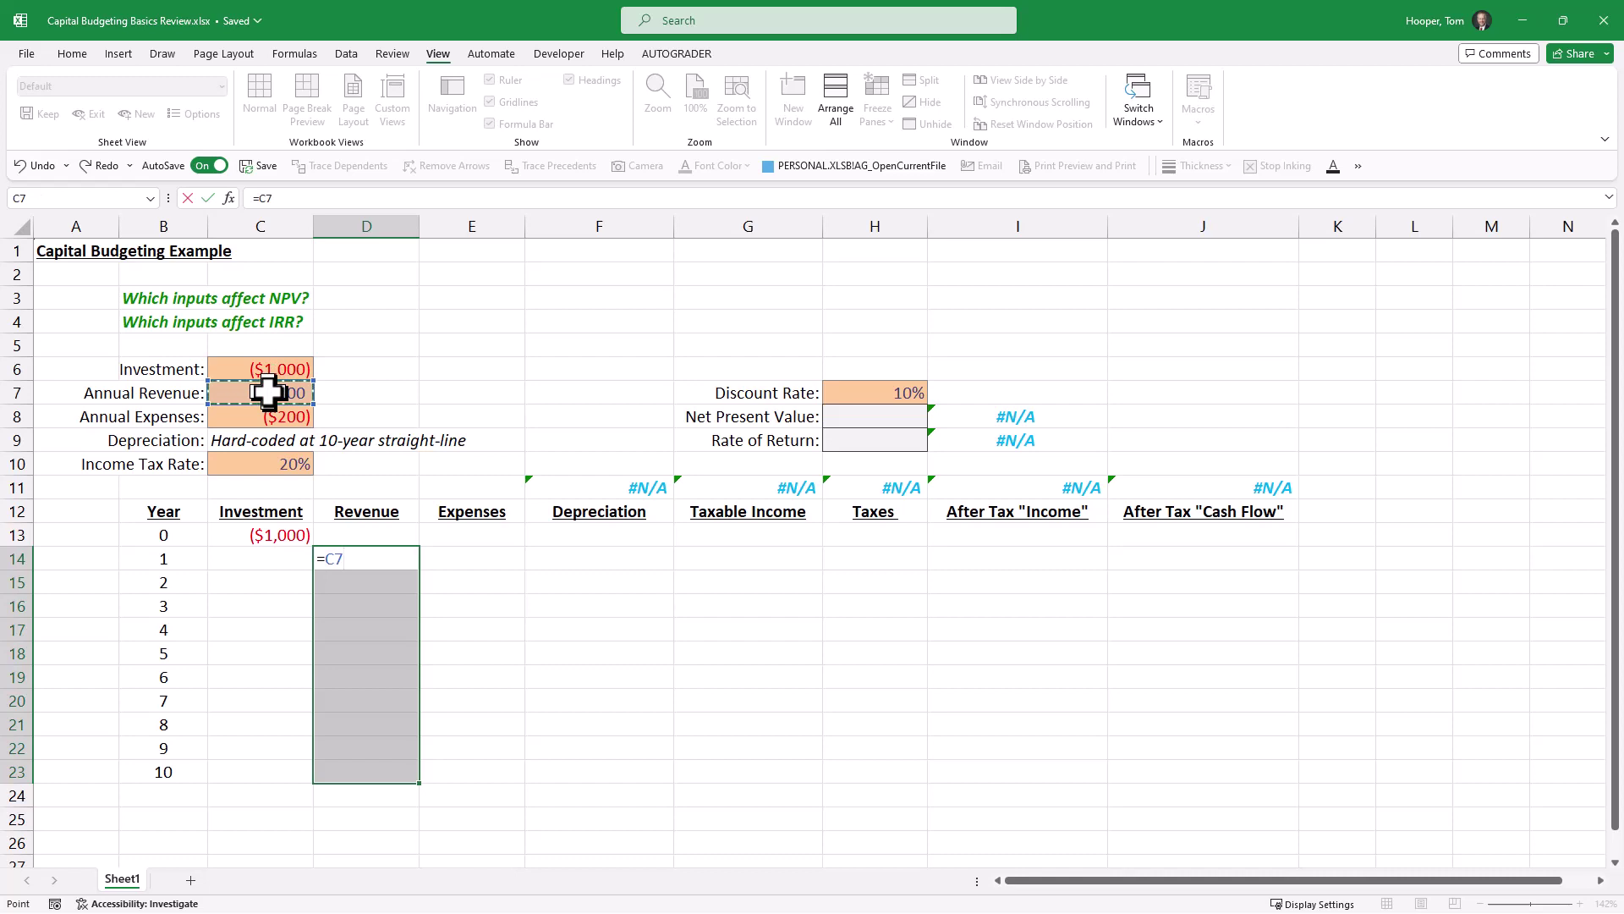
key(F4)
key(ctrl+Return)
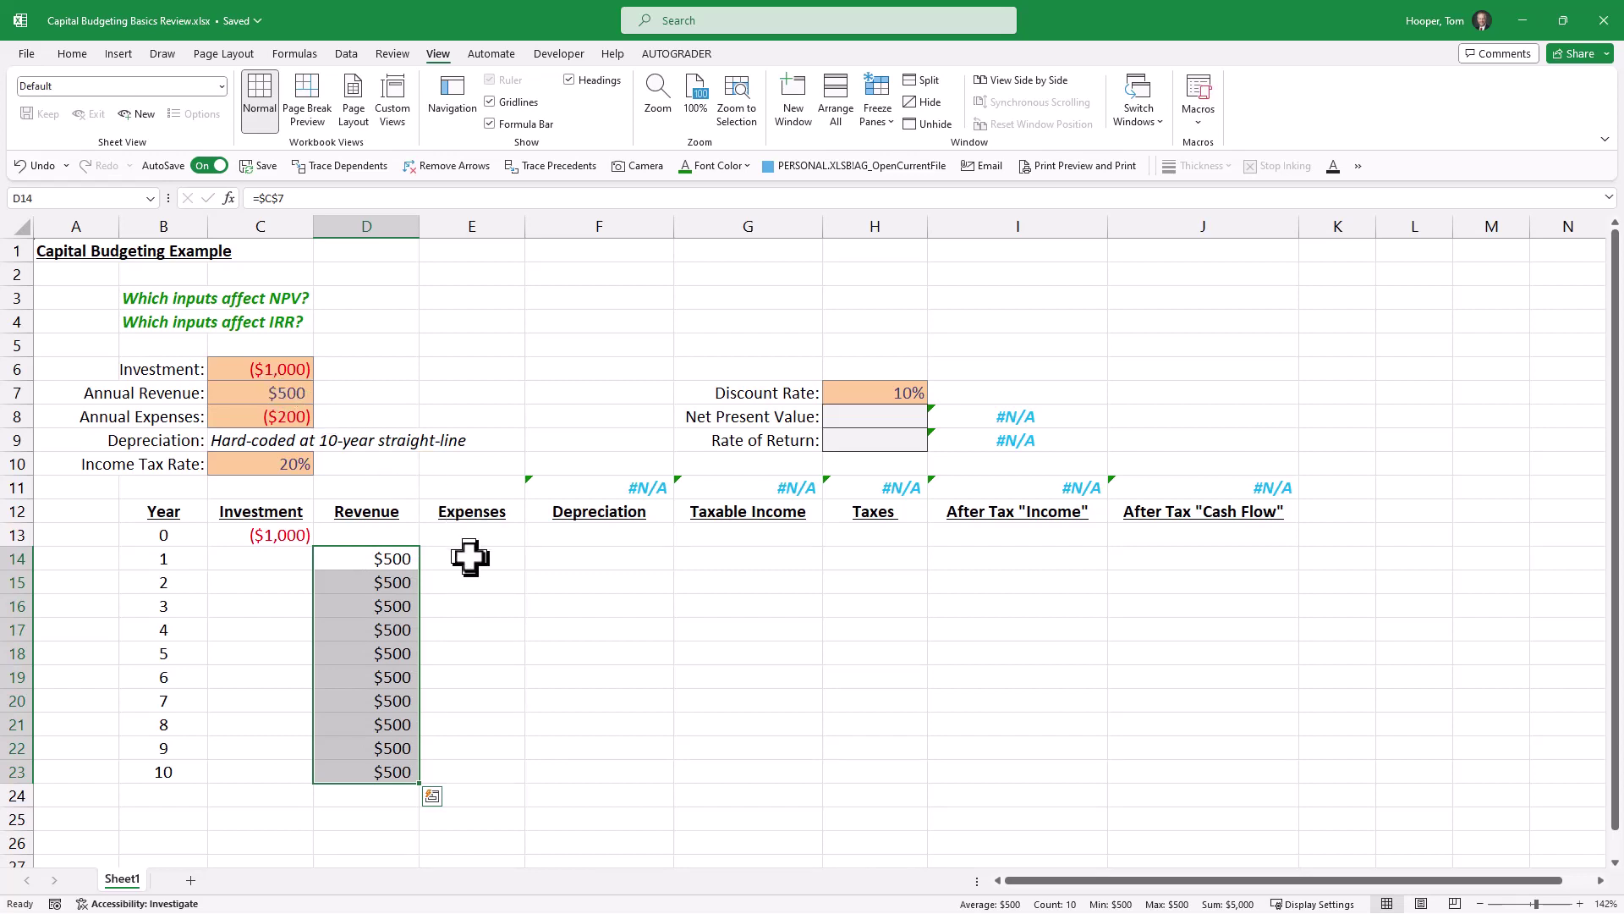
Fill the Expenses column for Years 1 to 10 (E14:E23) with the absolute reference =$C$8
drag(471, 555, 475, 761)
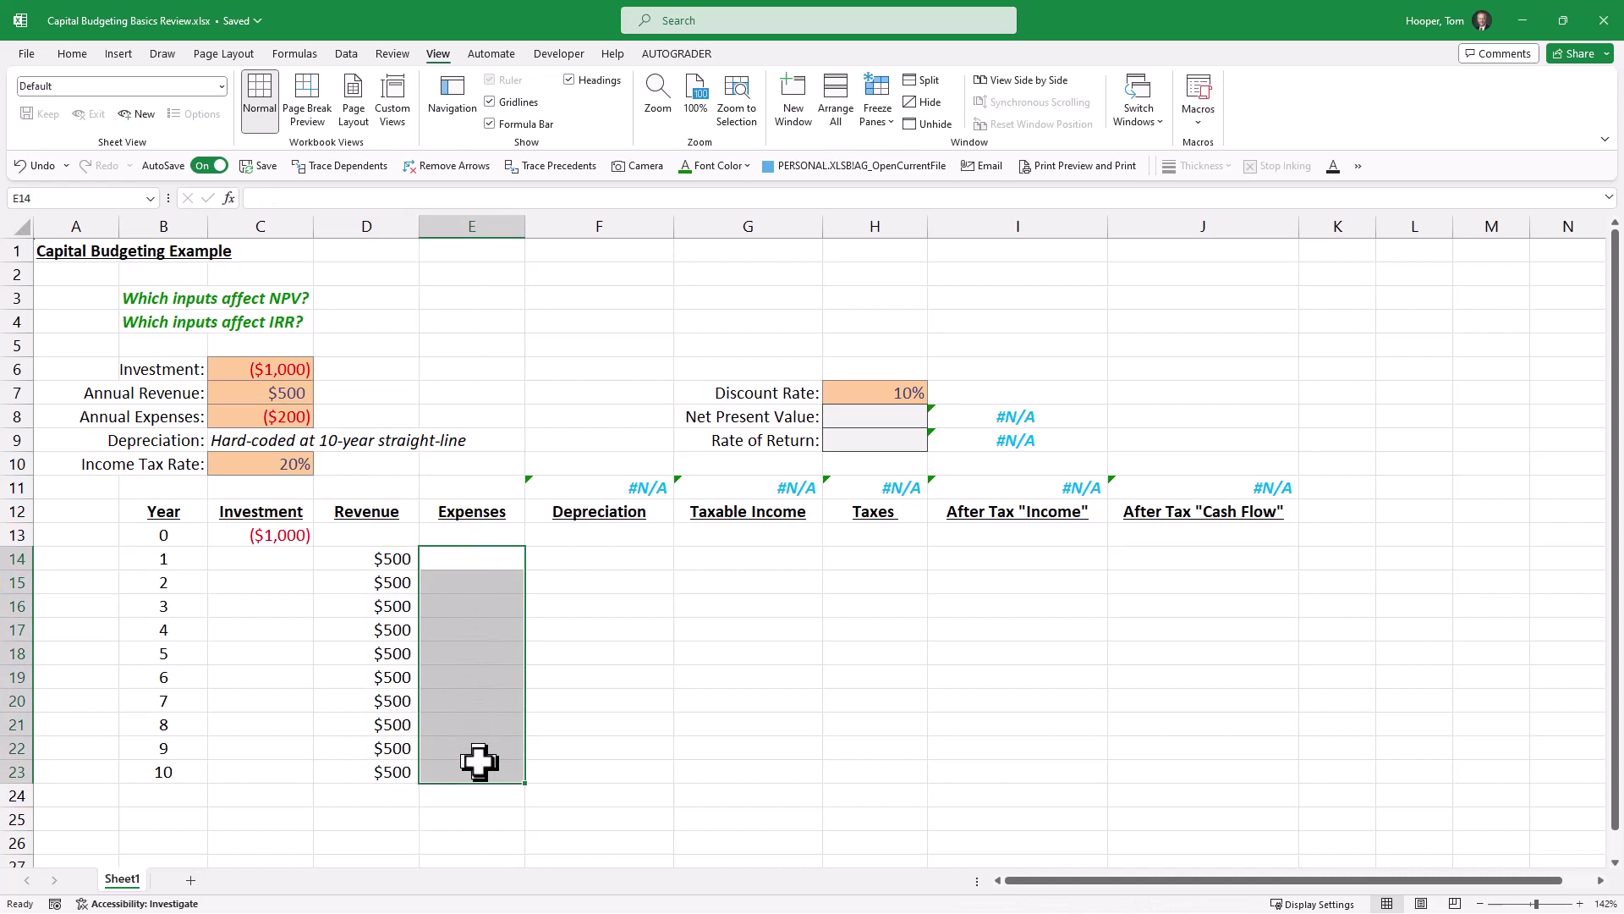
text(=)
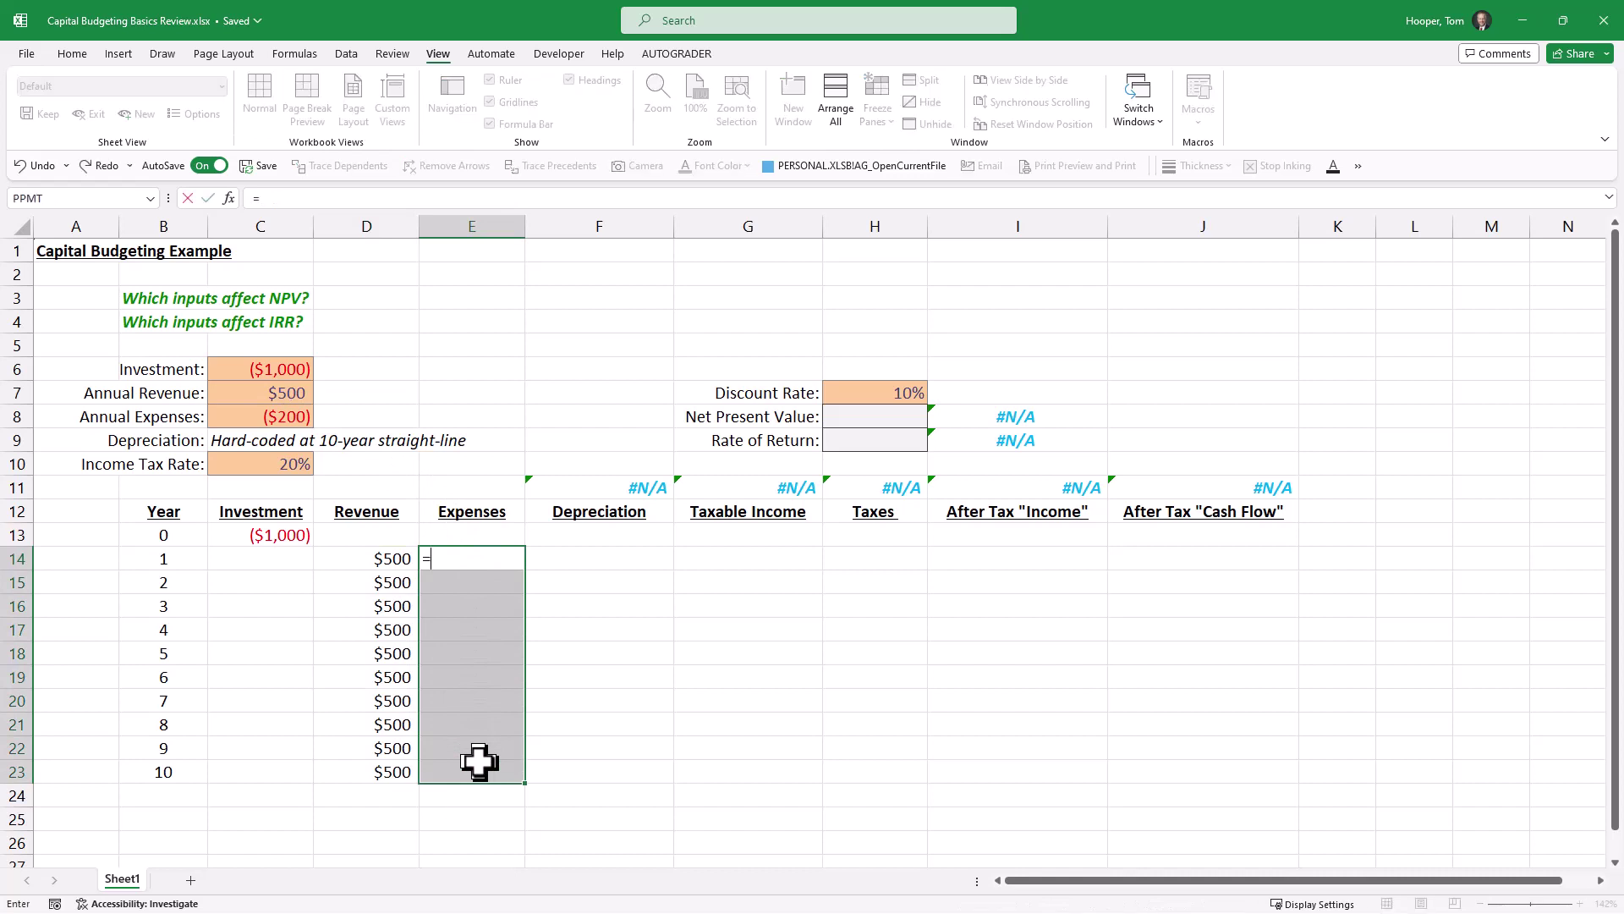
click(249, 415)
key(F4)
key(ctrl+Return)
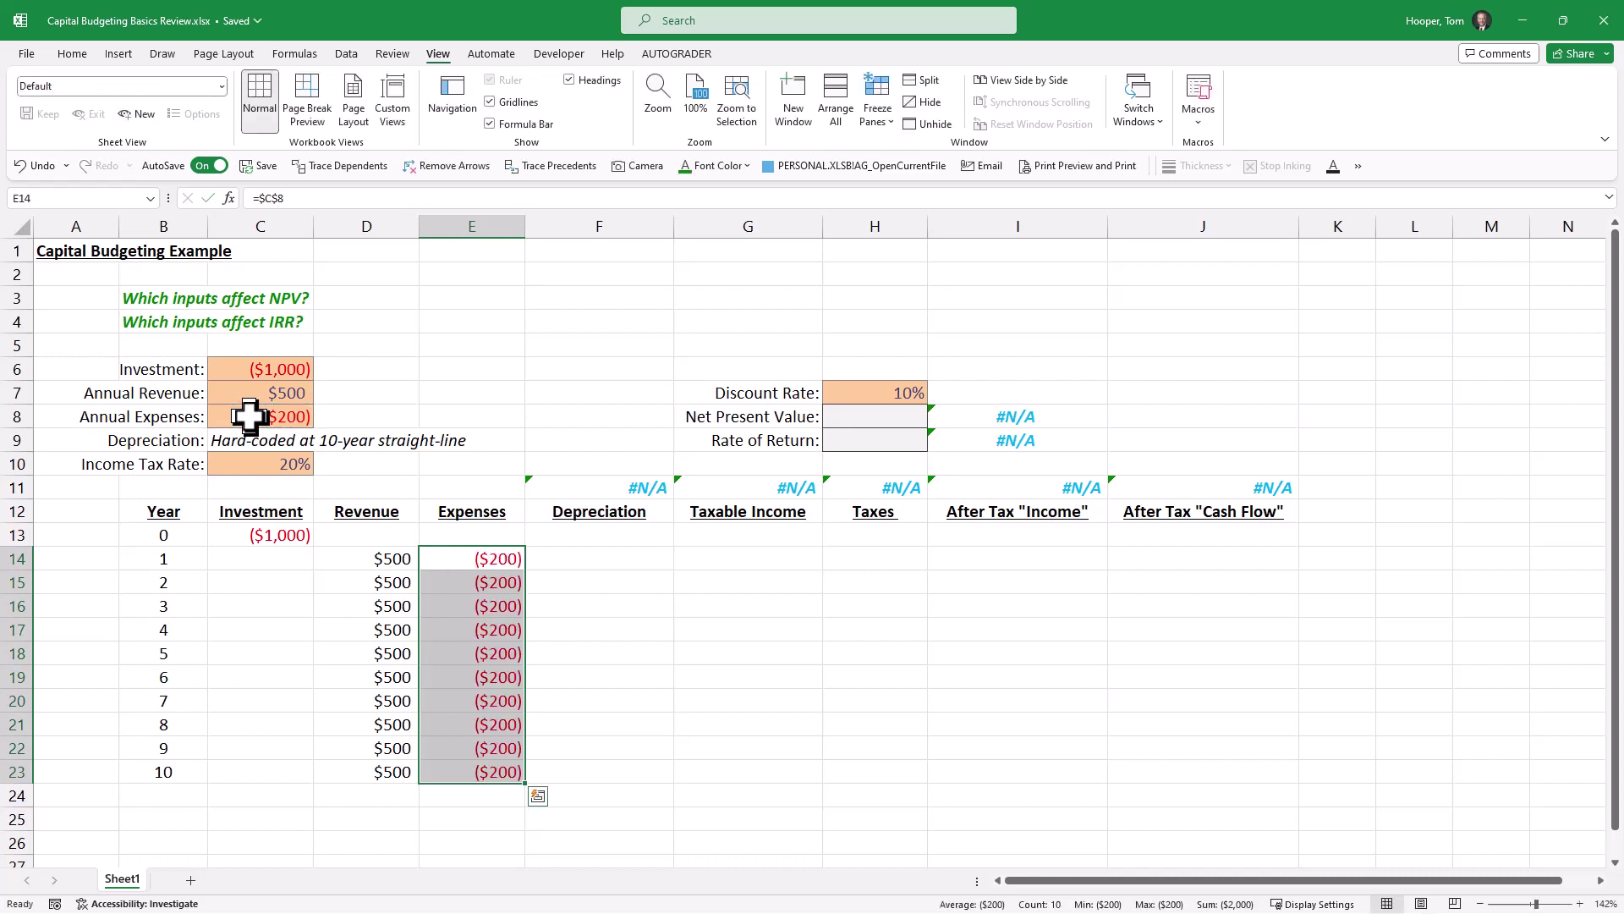
Fill the Depreciation column for Years 1 to 10 (F14:F23) with the straight-line formula =$C$13/10
click(284, 442)
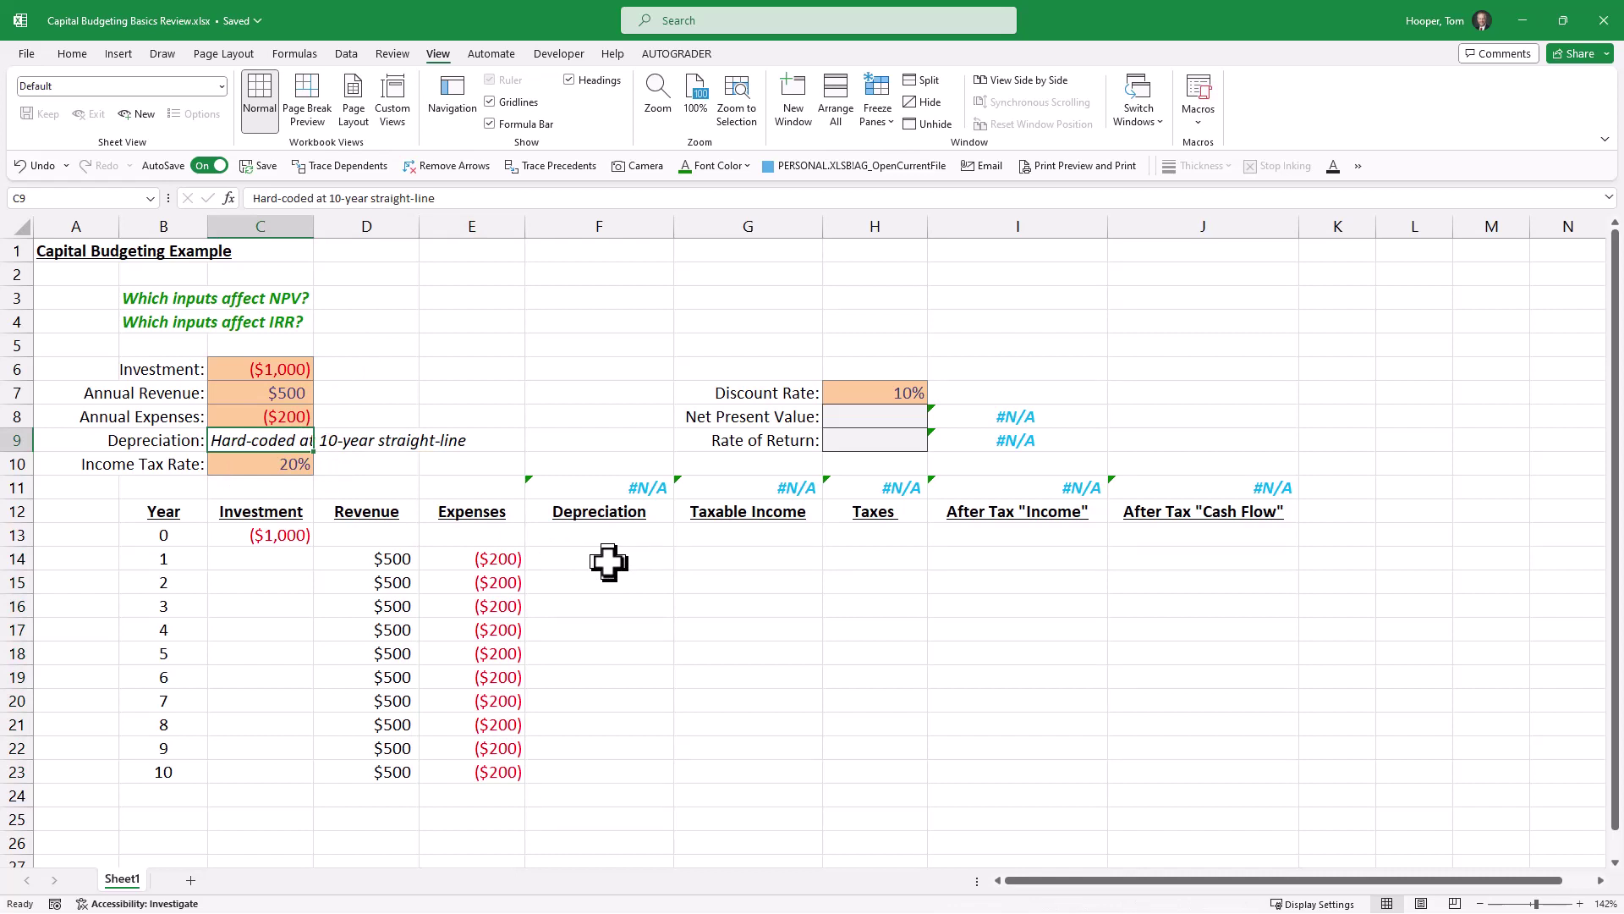
drag(608, 561, 596, 769)
text(=)
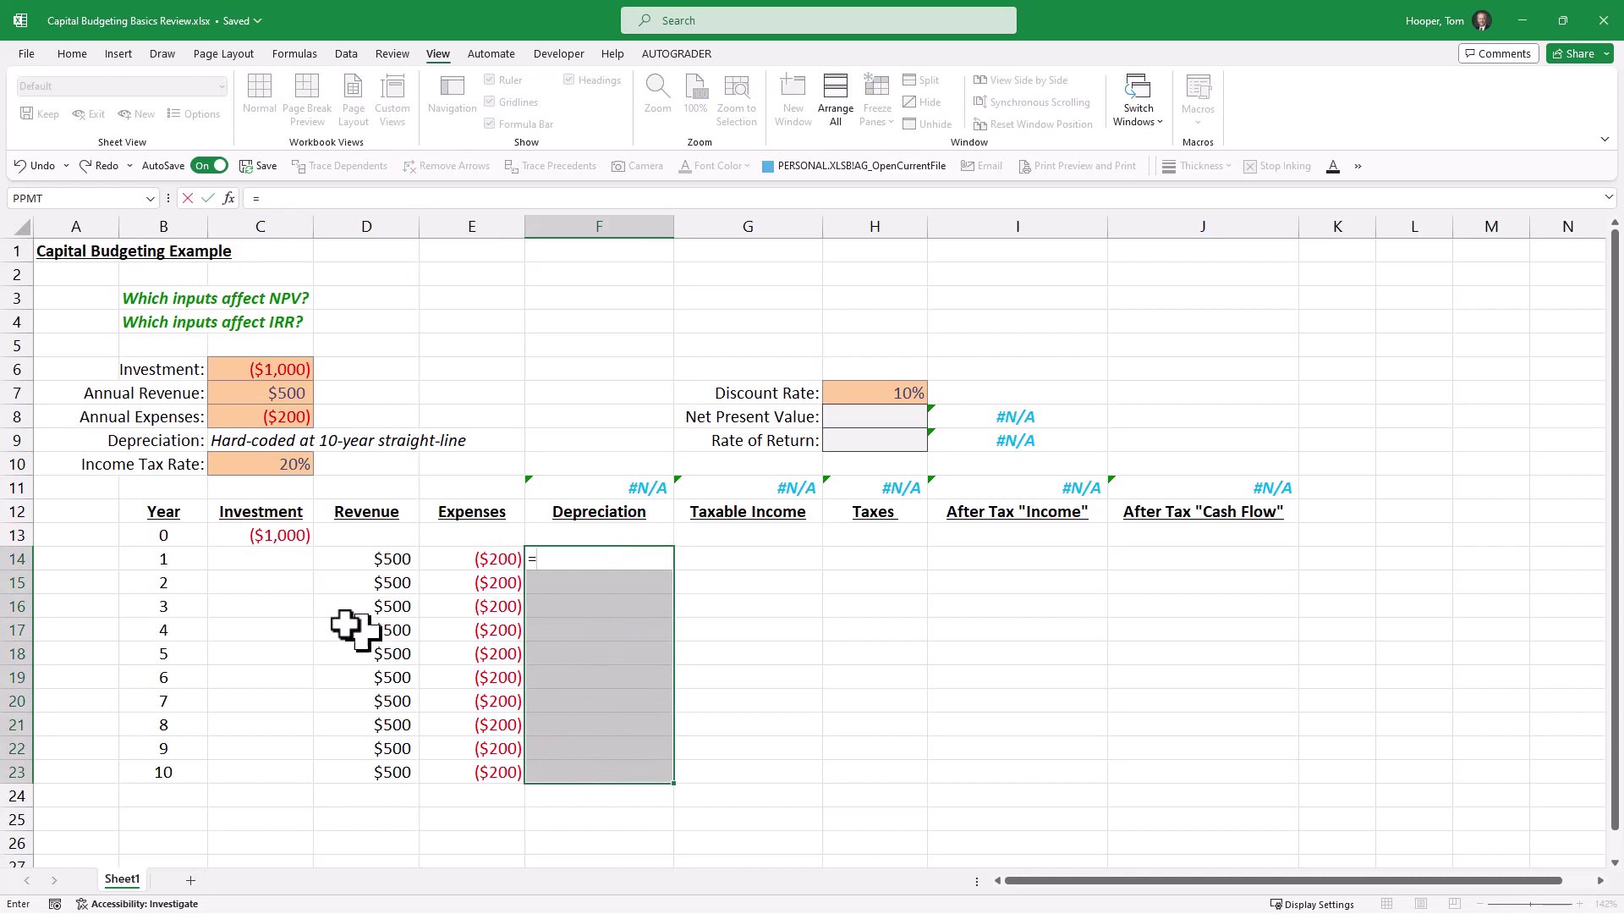
click(240, 528)
key(F4)
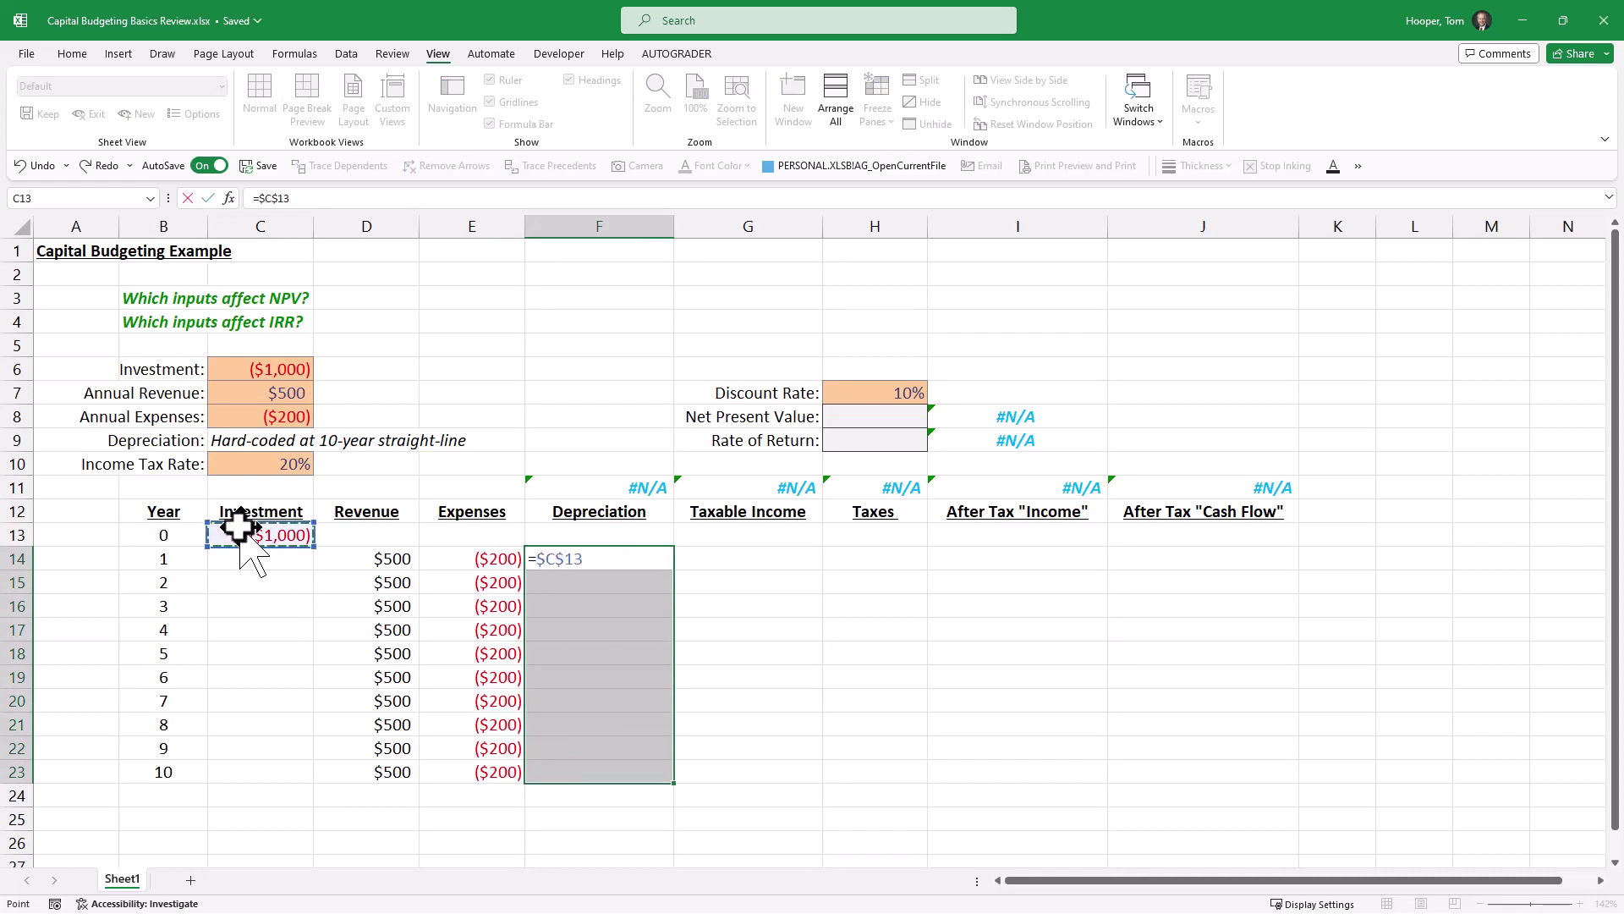
text(/10)
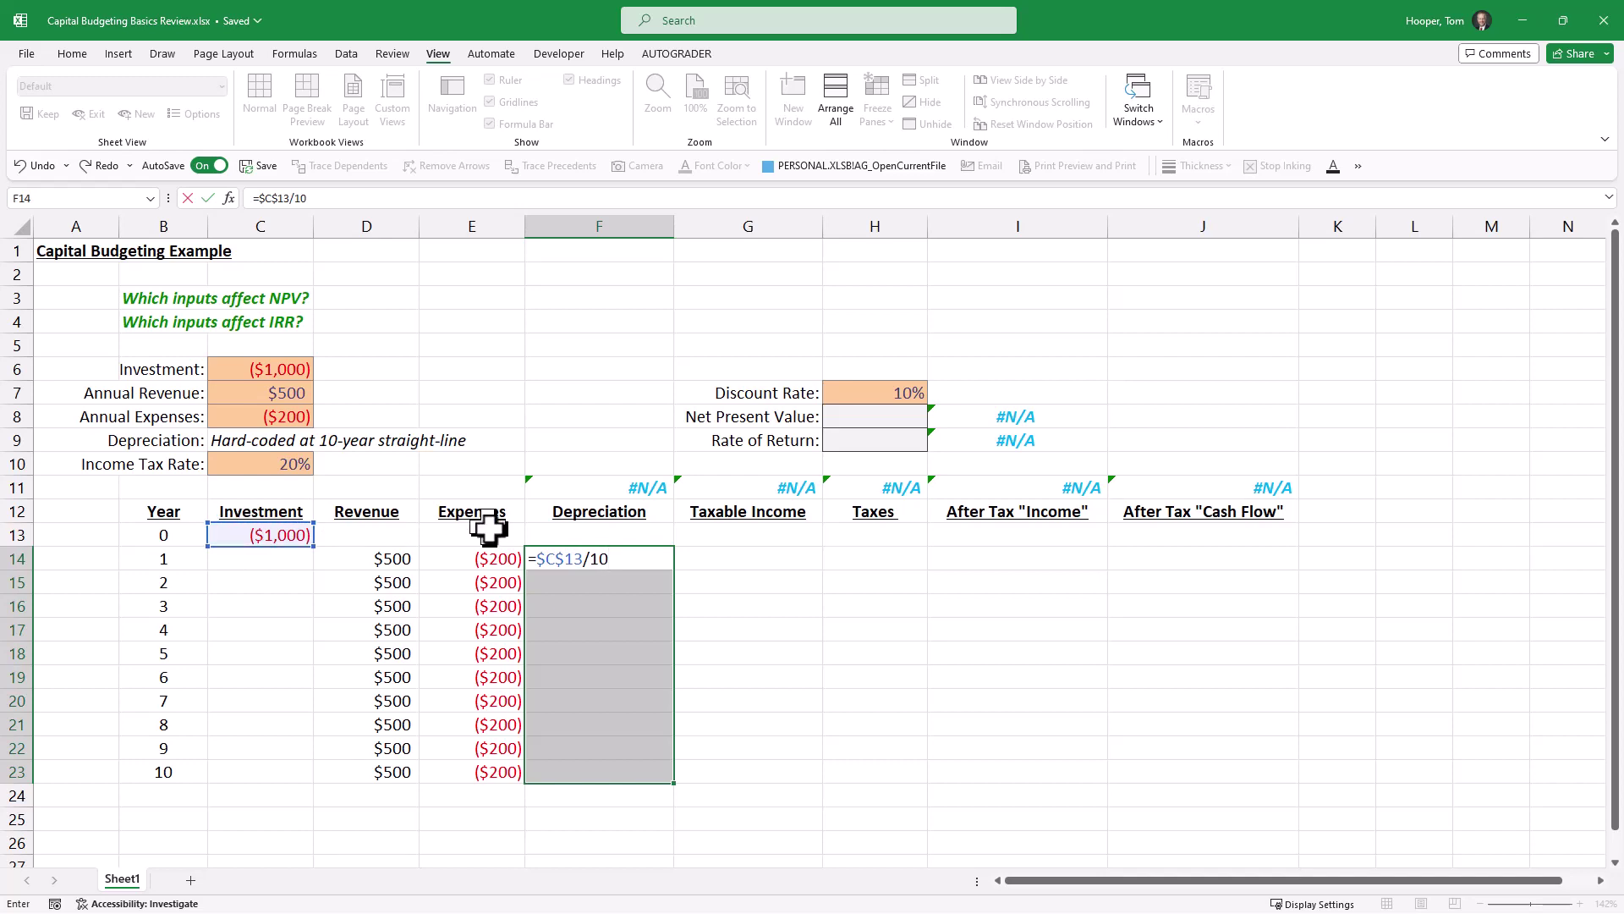
click(542, 560)
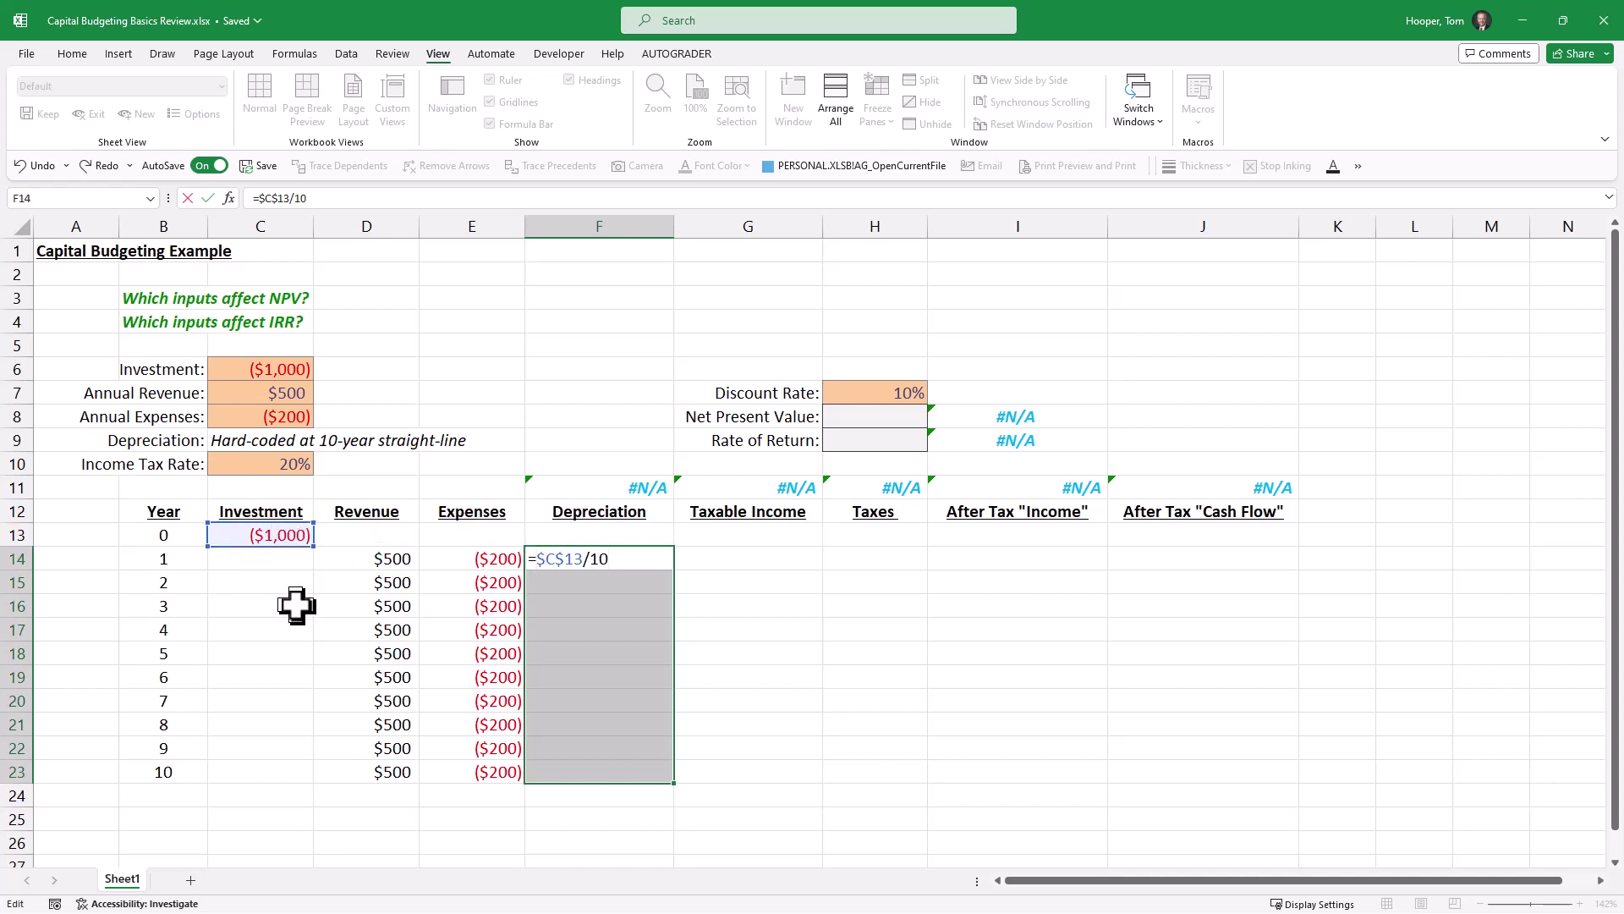
key(ctrl+Return)
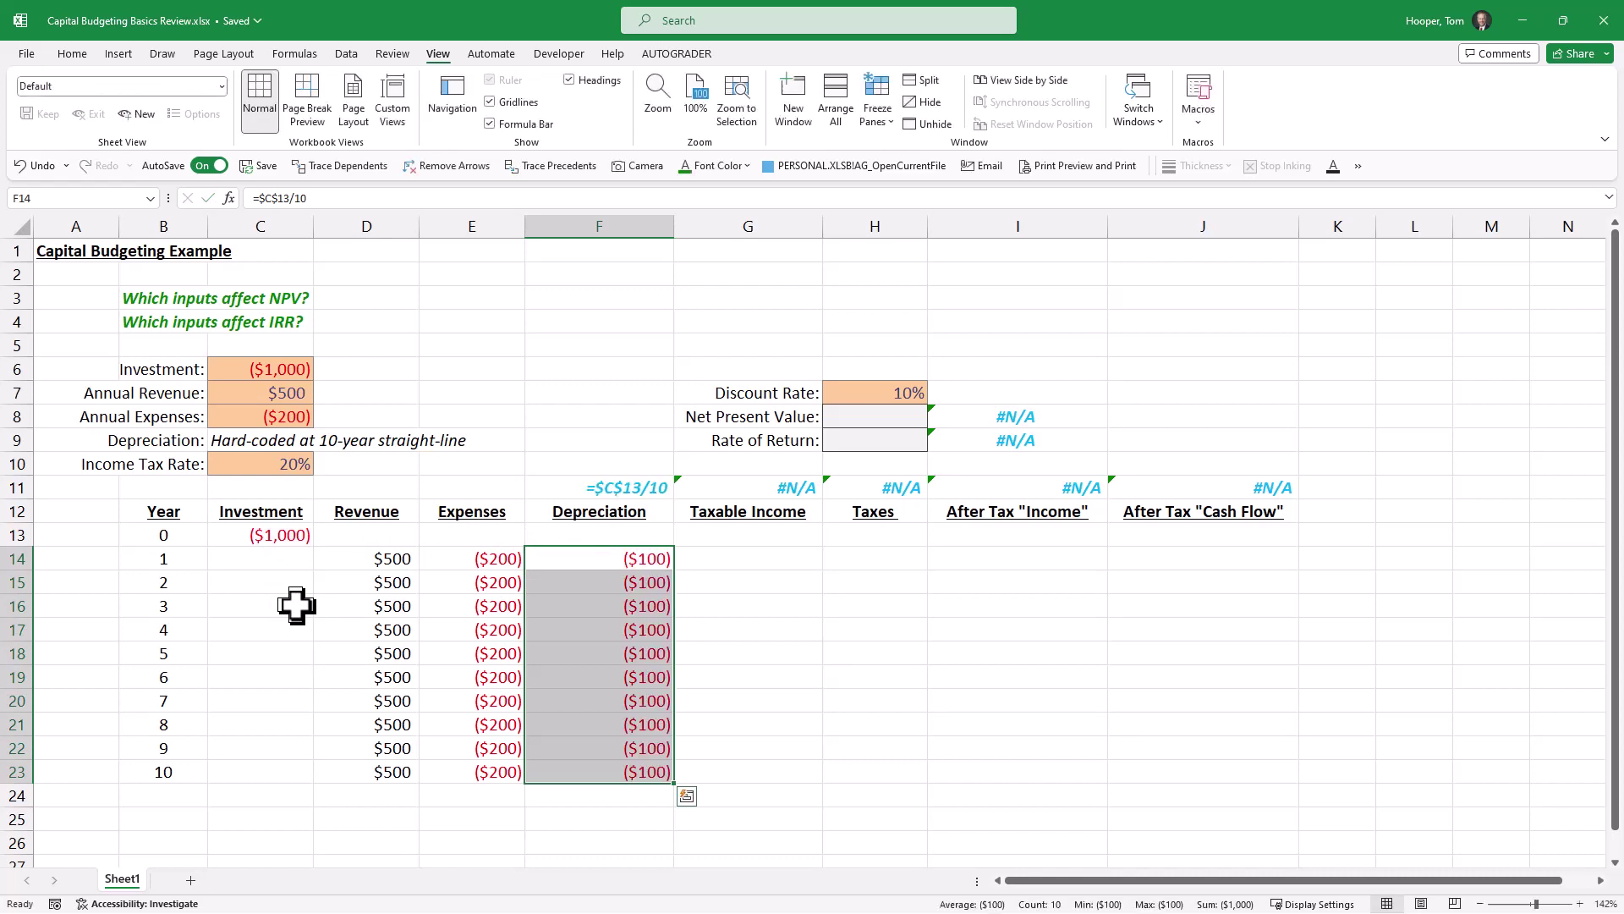
Total the Depreciation column in F24 with =SUM(F14:F23) and add a top border to the cell
click(618, 801)
key(alt+equal)
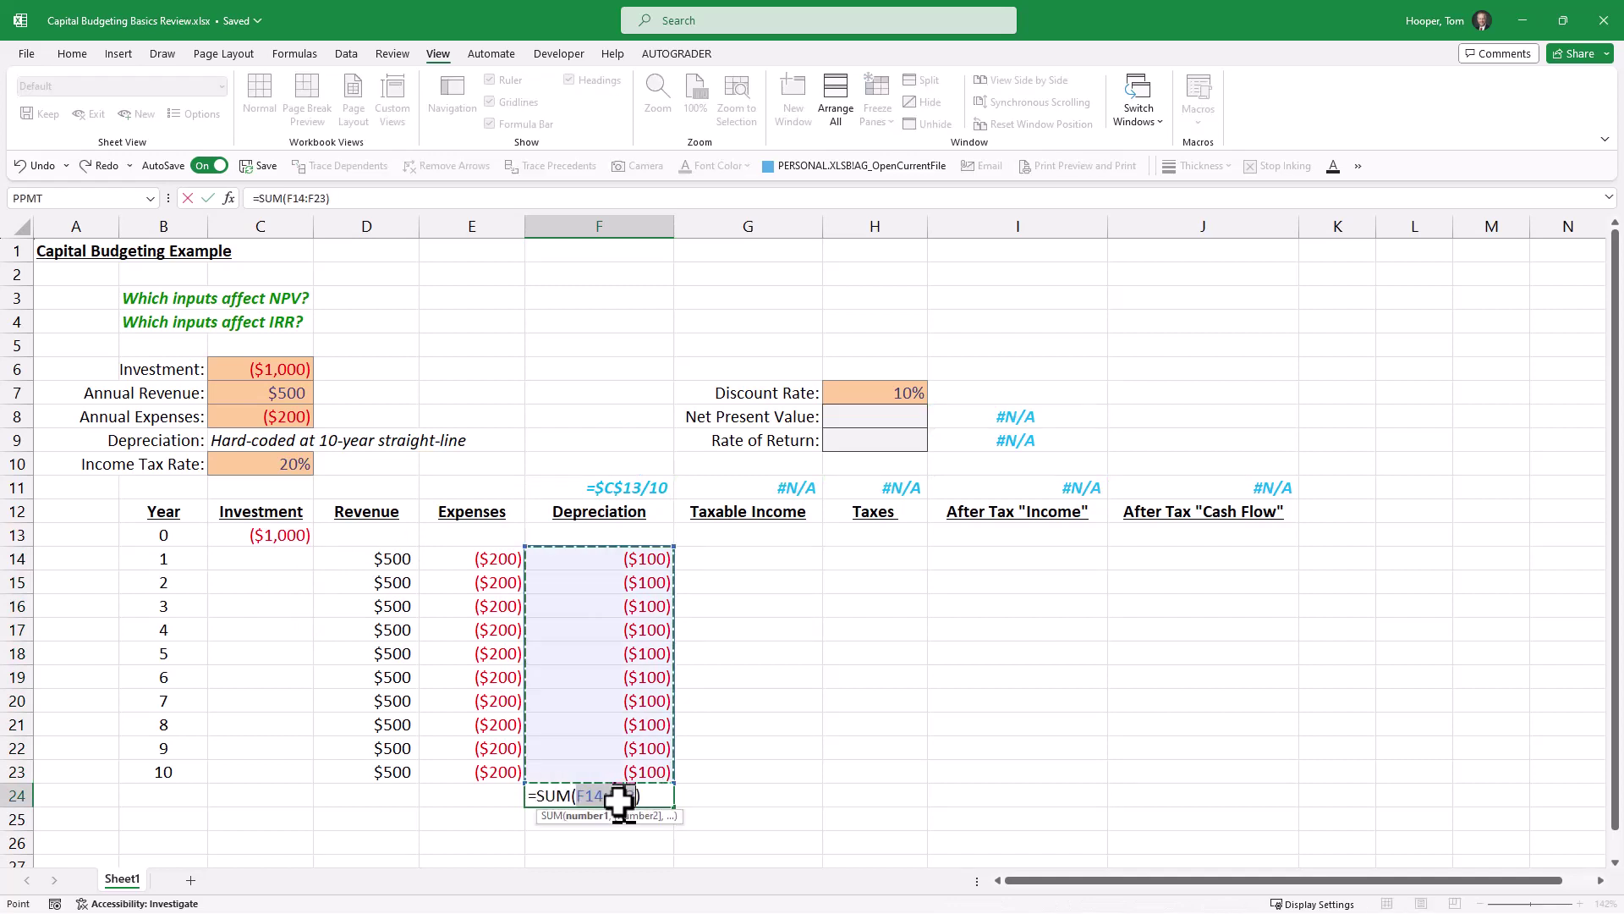
key(ctrl+Return)
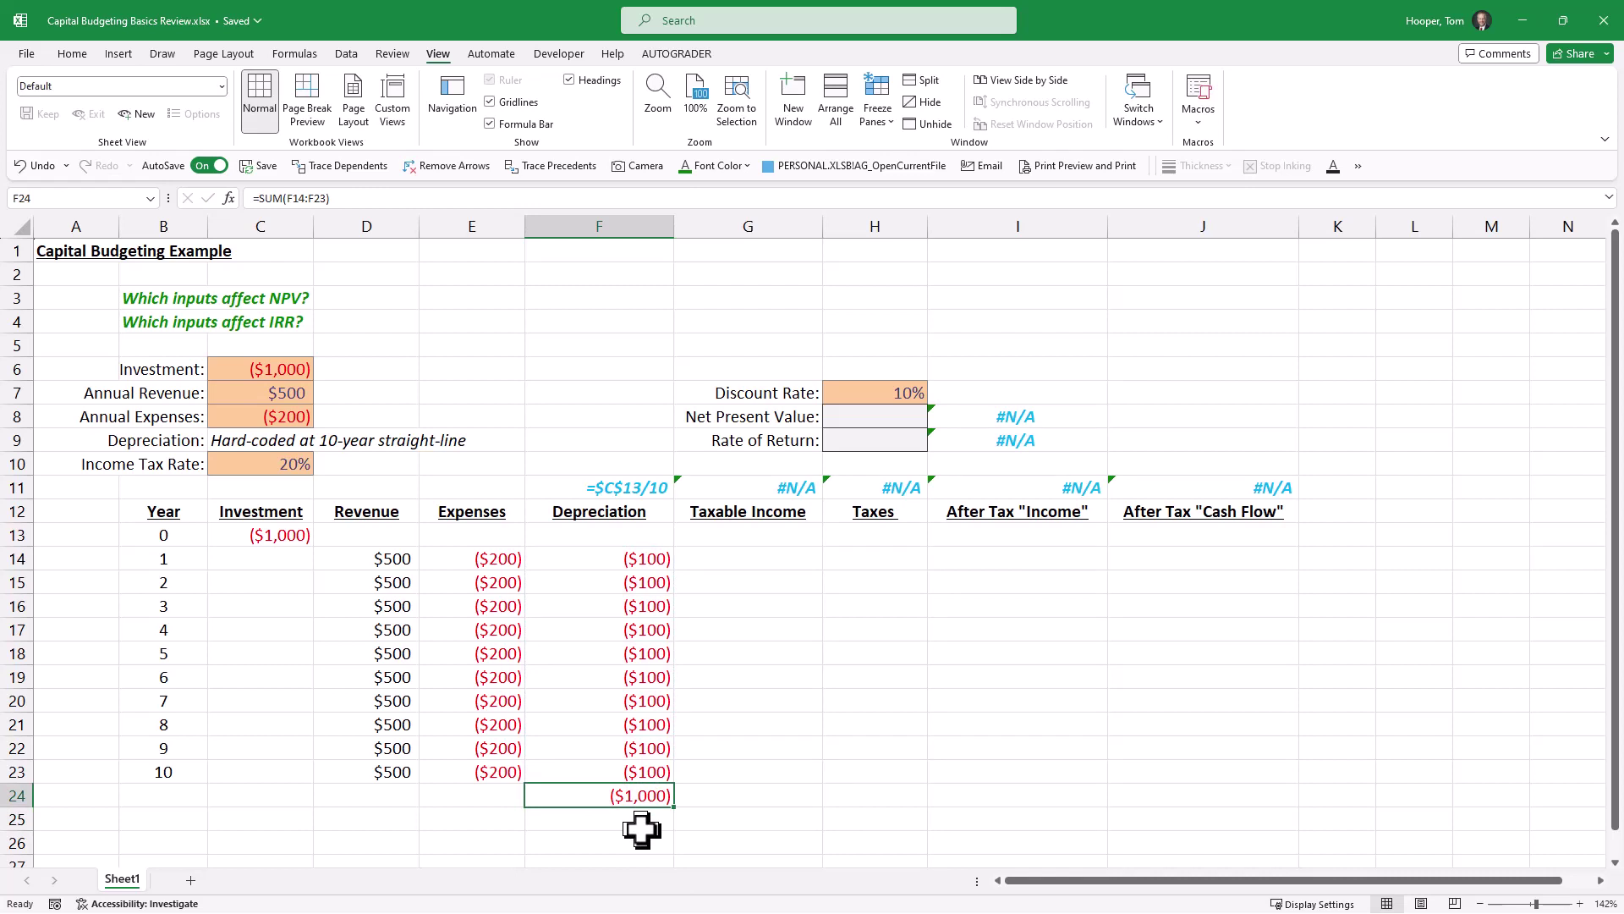
key(alt+h)
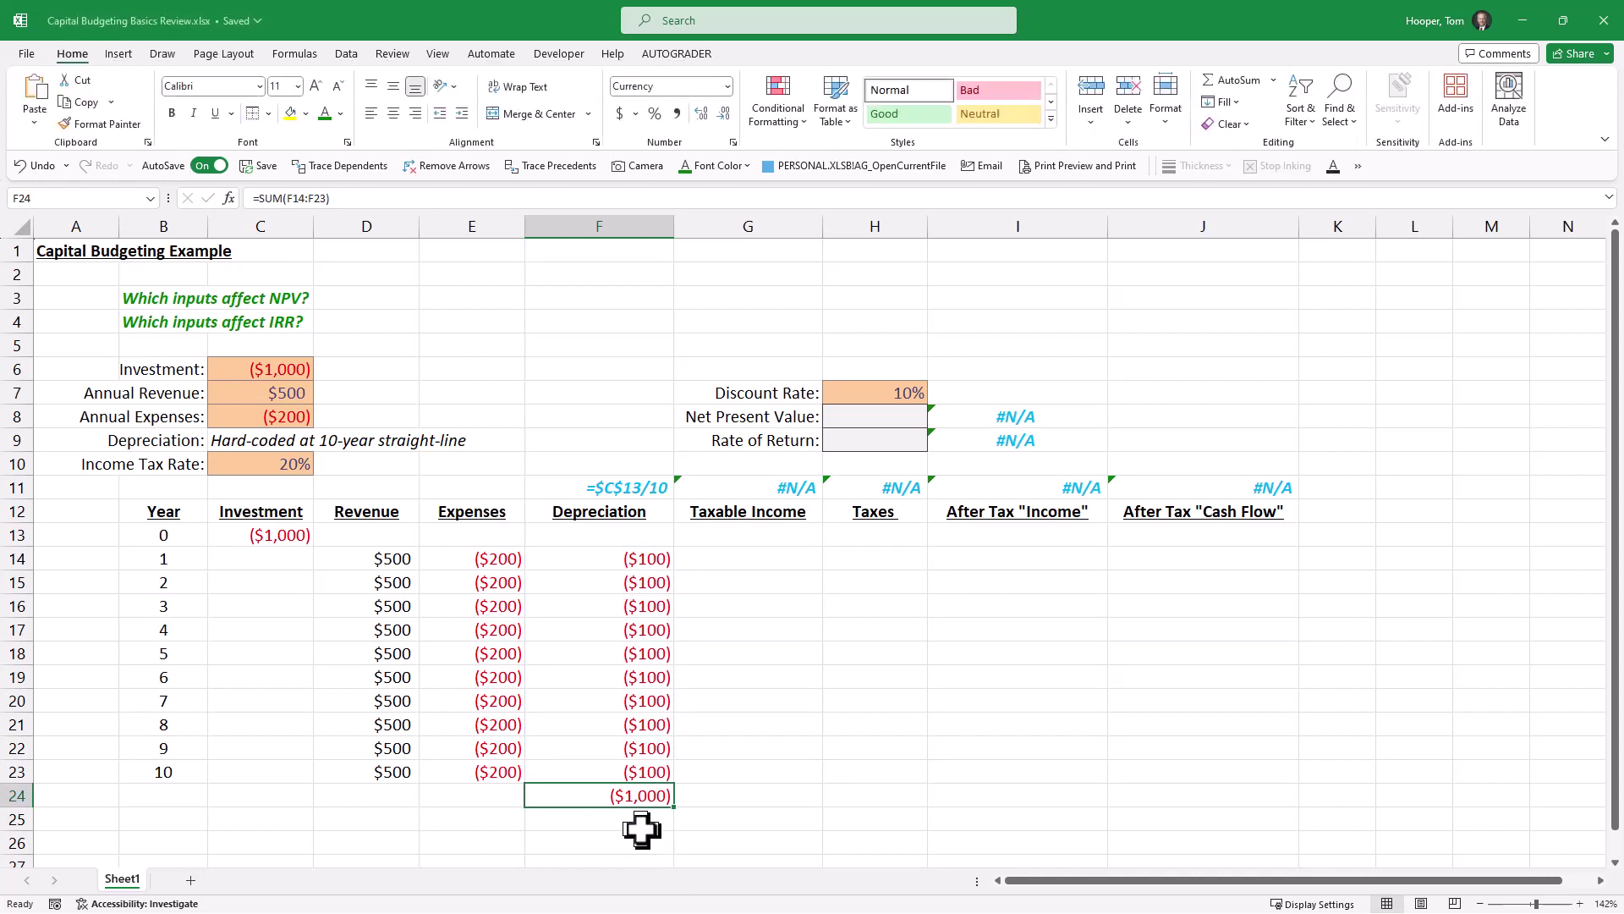
Copy the depreciation total and its formatting across the totals row, D24:J24
key(ctrl+c)
key(Left)
key(Left)
key(shift+Right)
key(shift+Right)
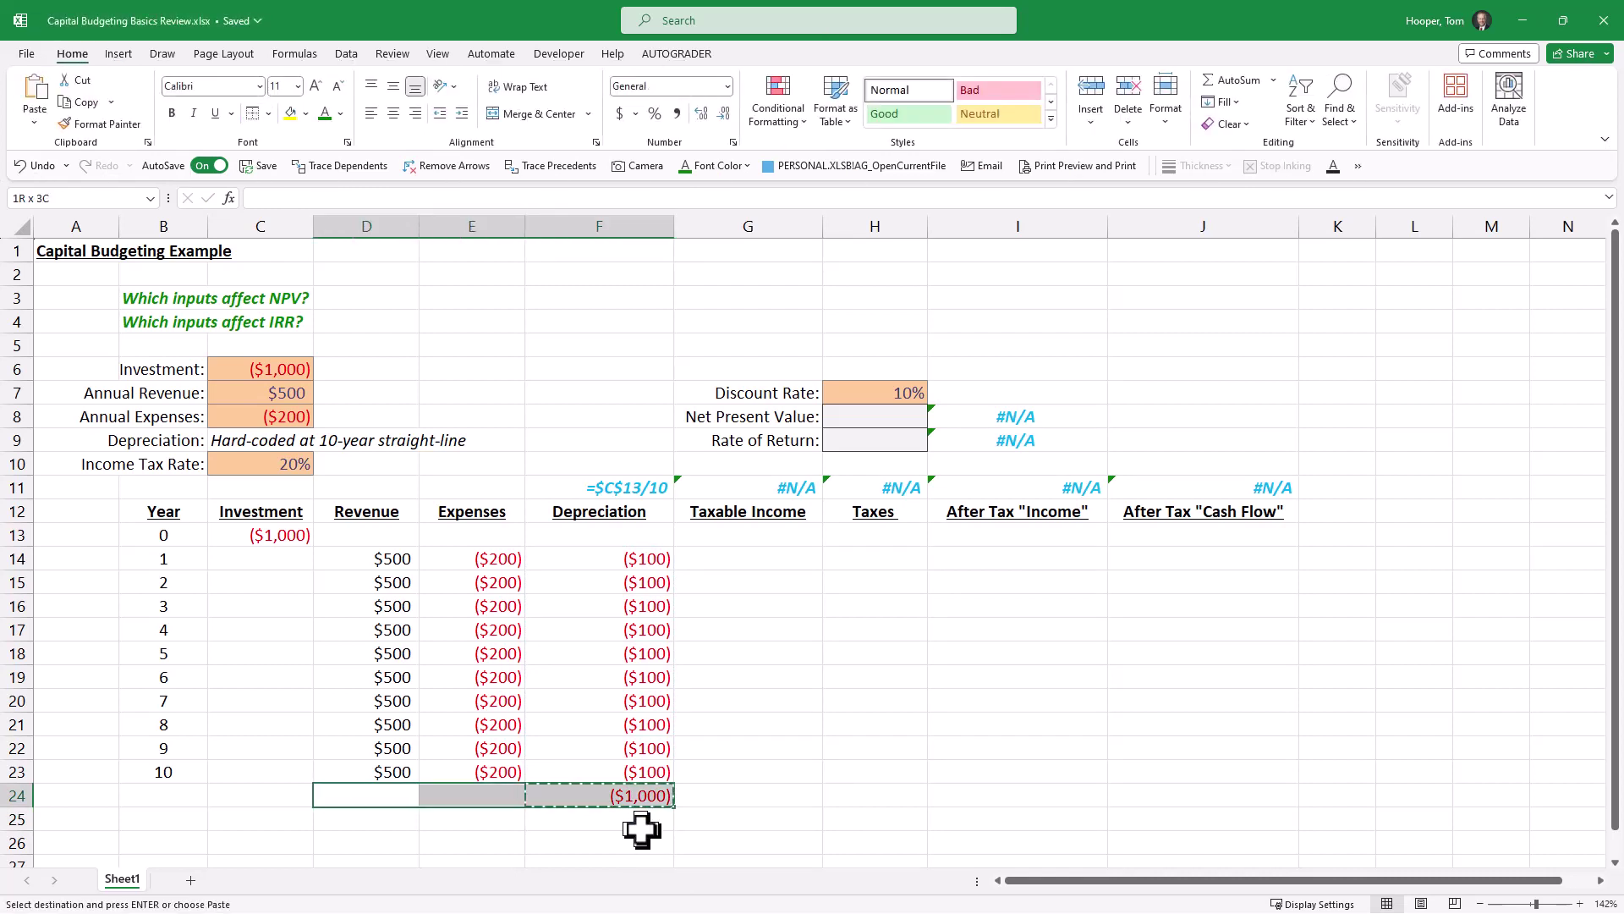
key(shift+Right)
key(shift+Right)
key(shift+Right)
key(shift+Right)
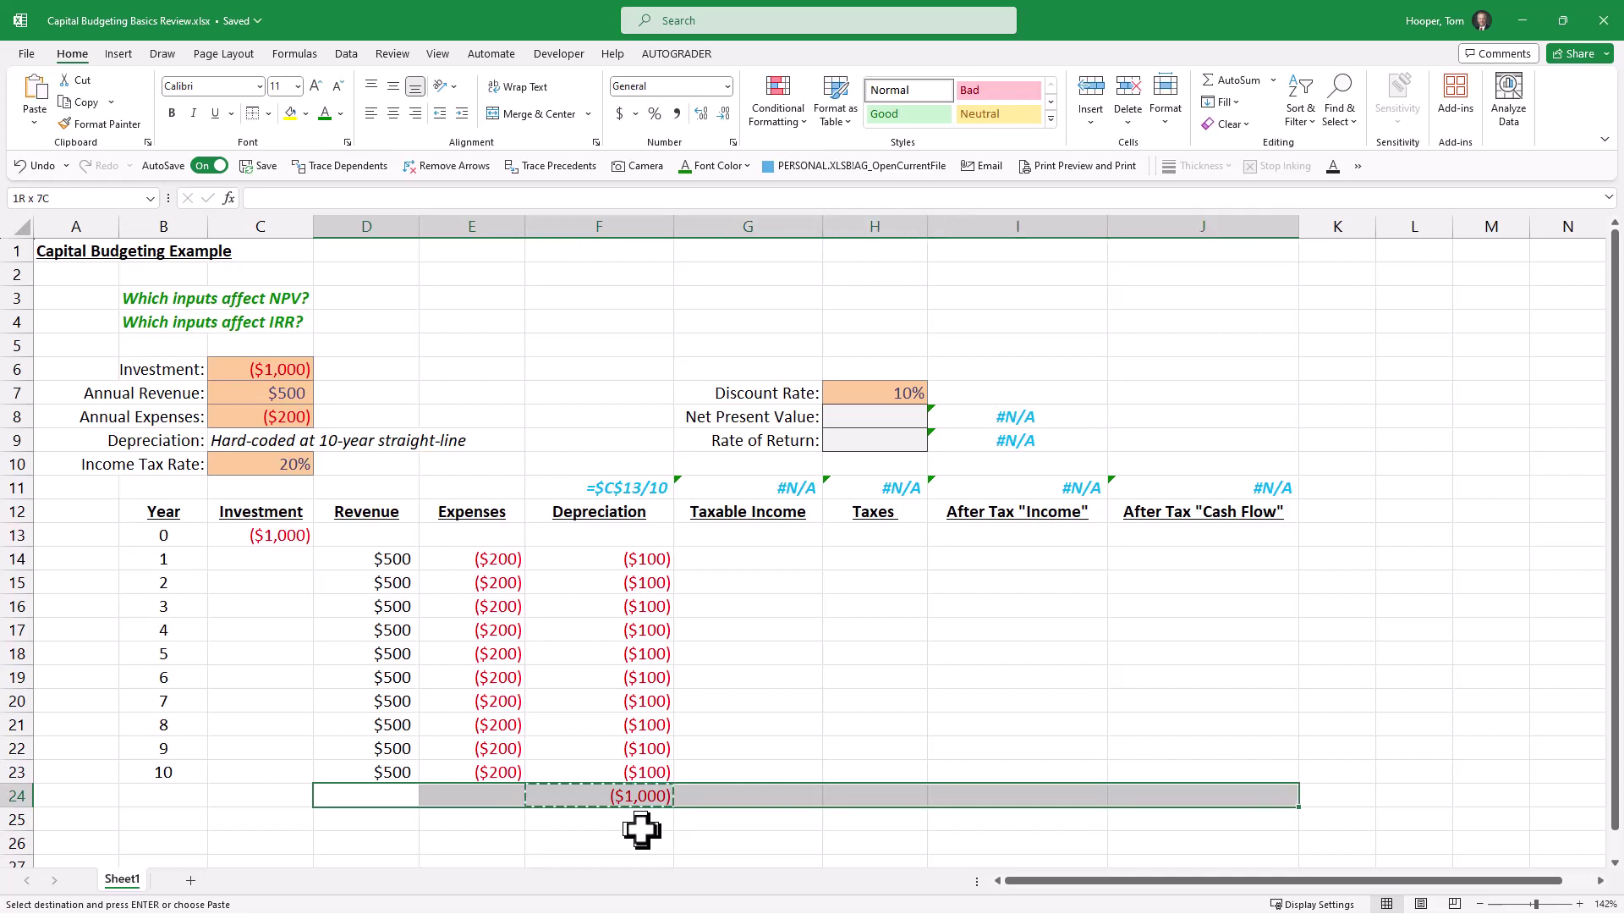
key(ctrl+v)
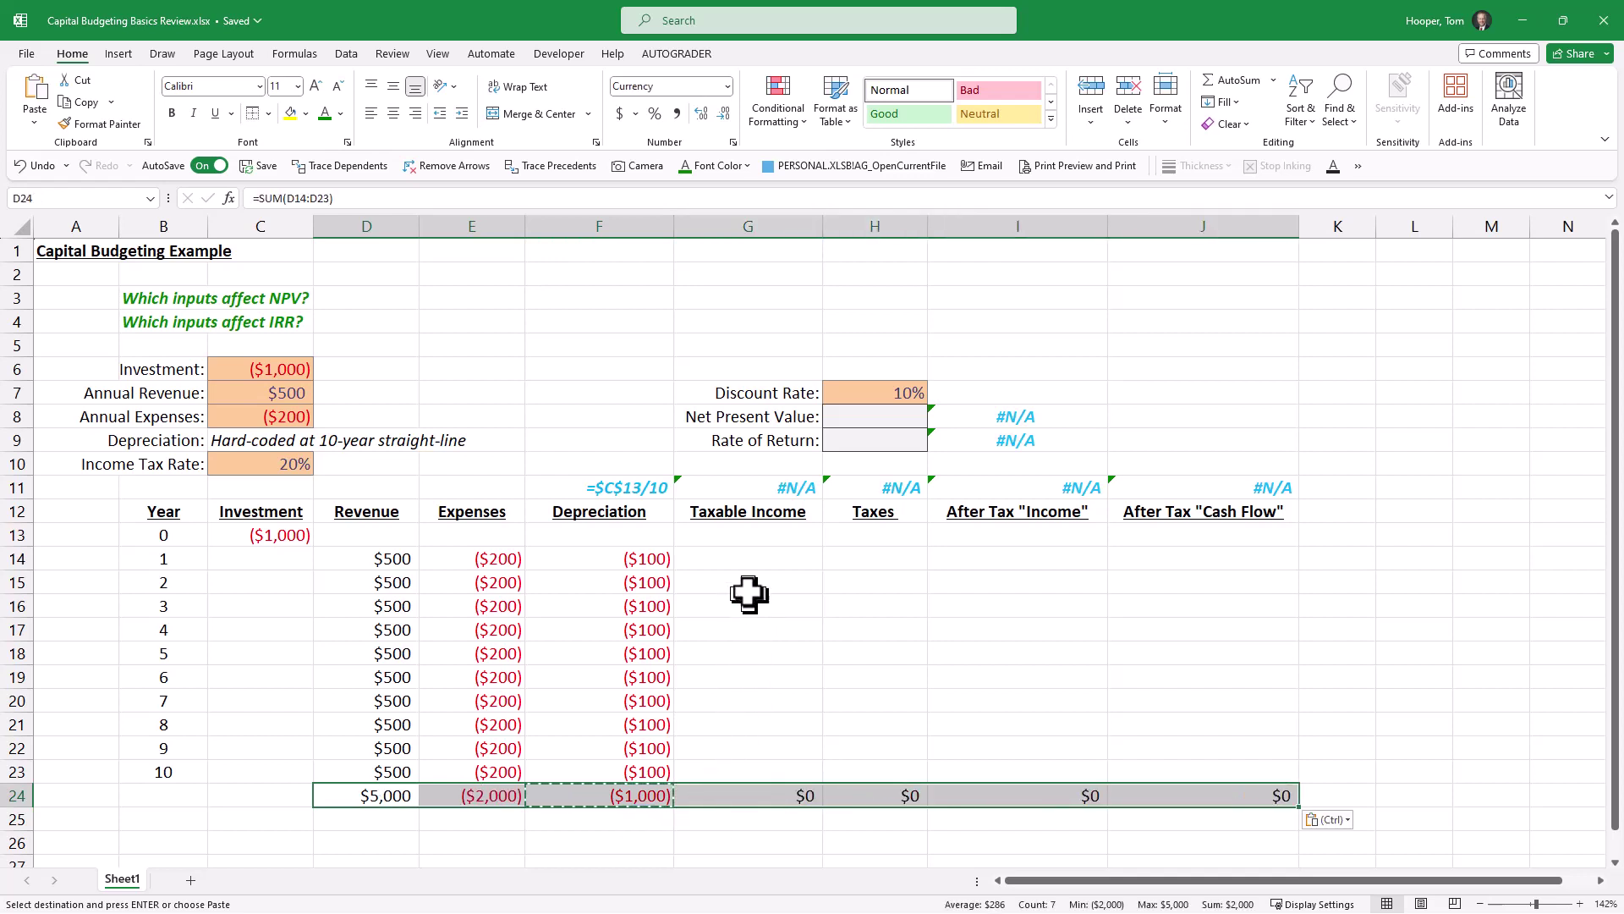
Begin a formula in the Year 1 Taxable Income cell, G14
click(750, 558)
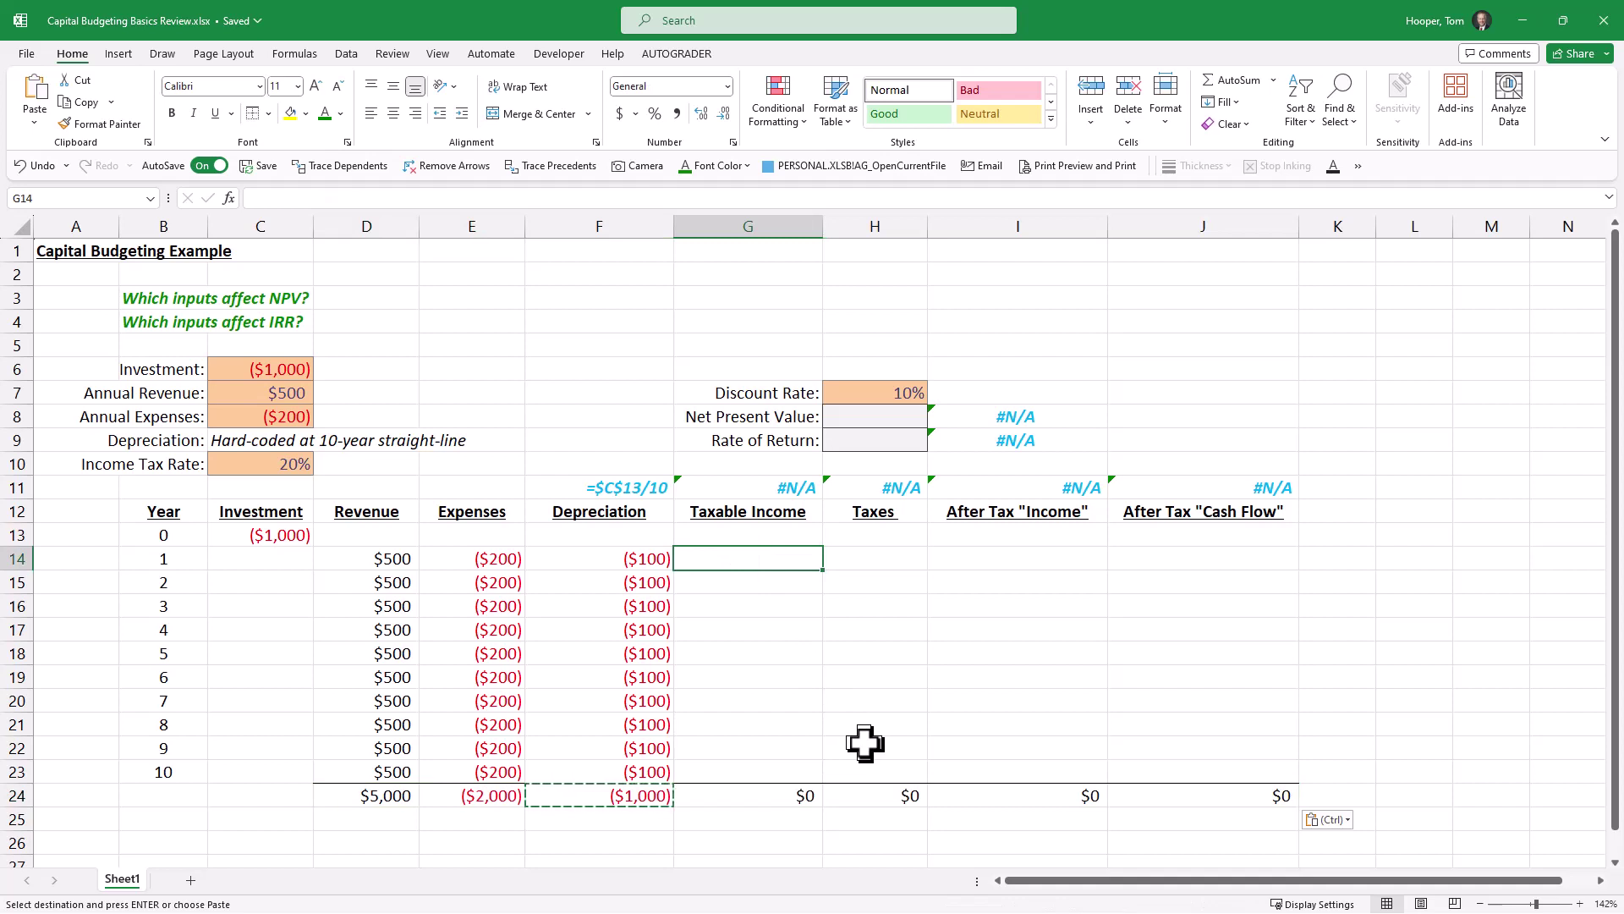
text(=)
key(Left)
key(Left)
key(Left)
key(Left)
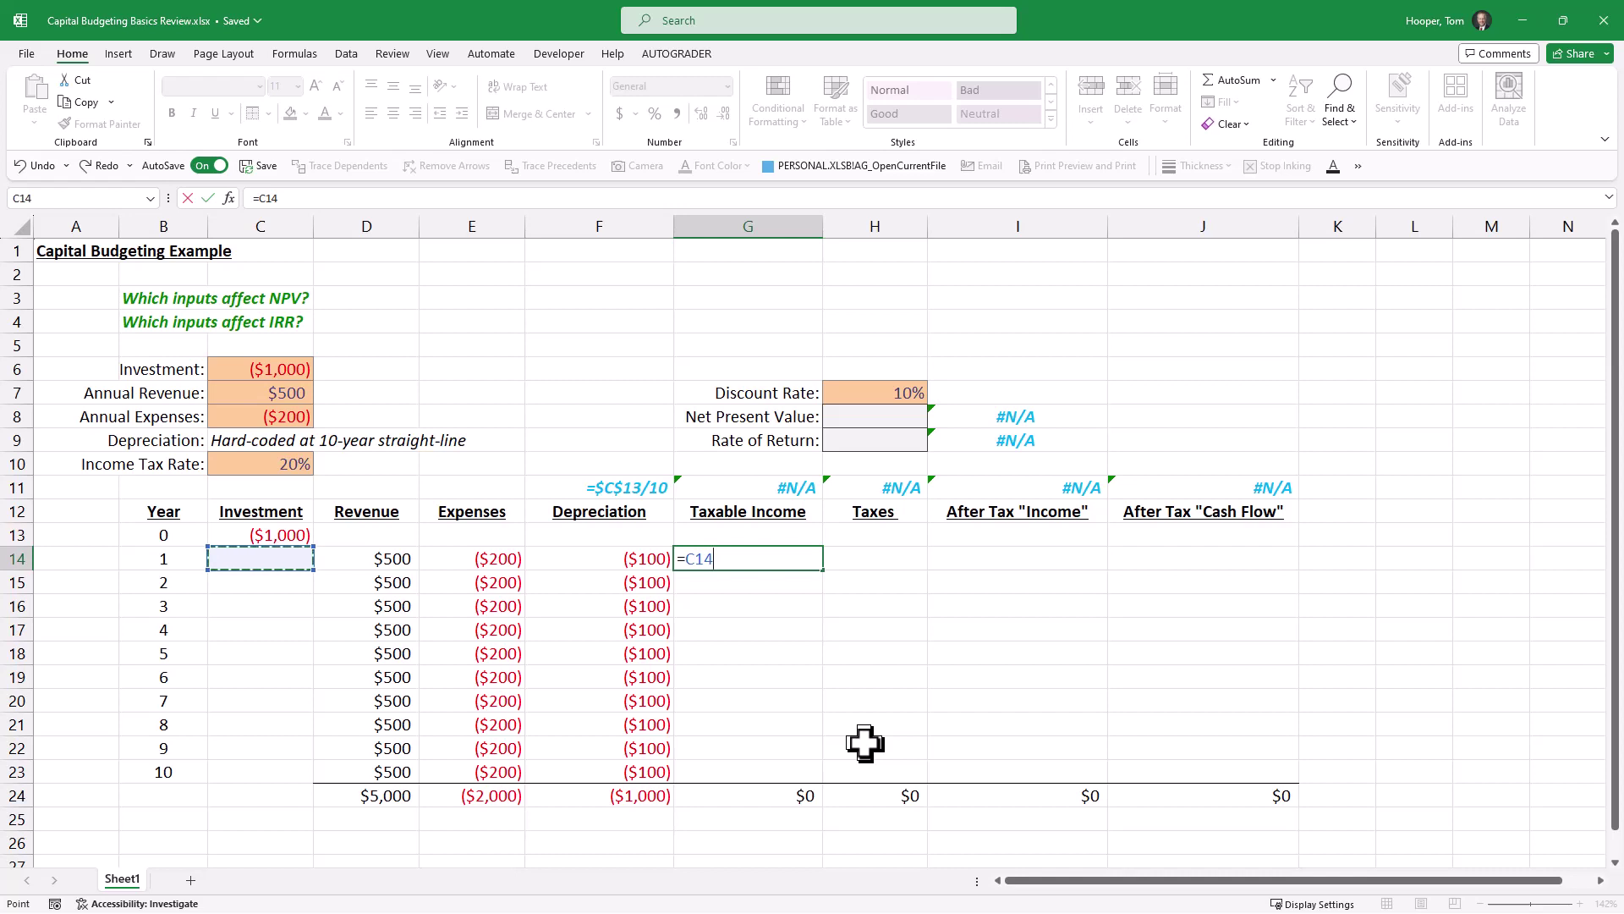
key(BackSpace)
key(BackSpace)
key(BackSpace)
Complete the Year 1 taxable income formula in G14 as the sum of D14:F14
text(sum()
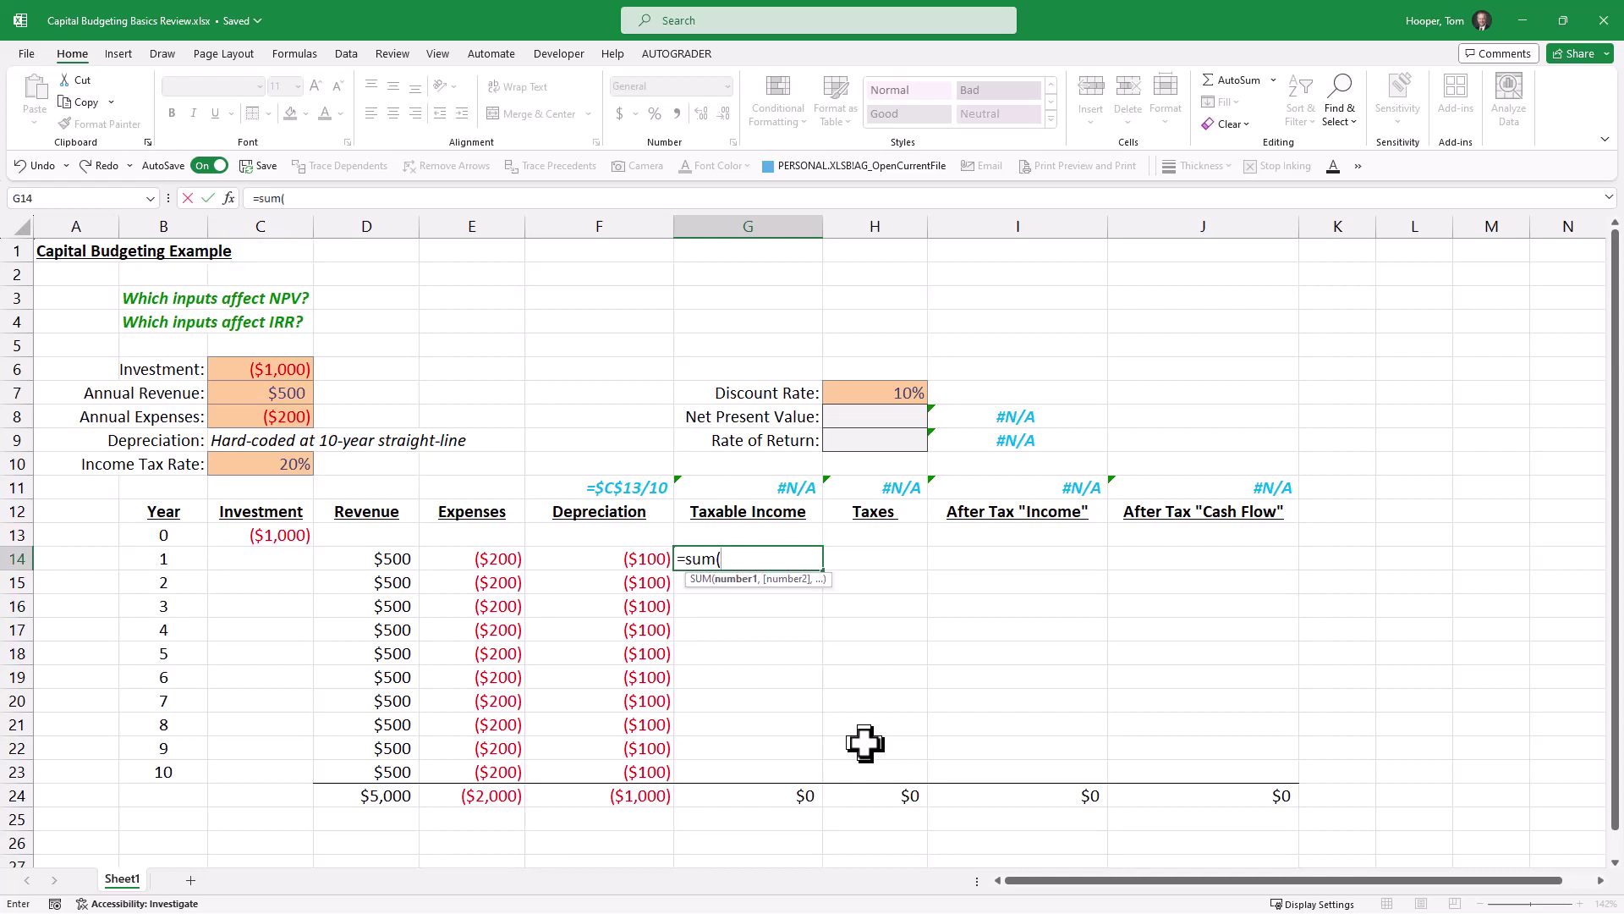
key(Left)
key(Left)
key(Left)
key(shift+Right)
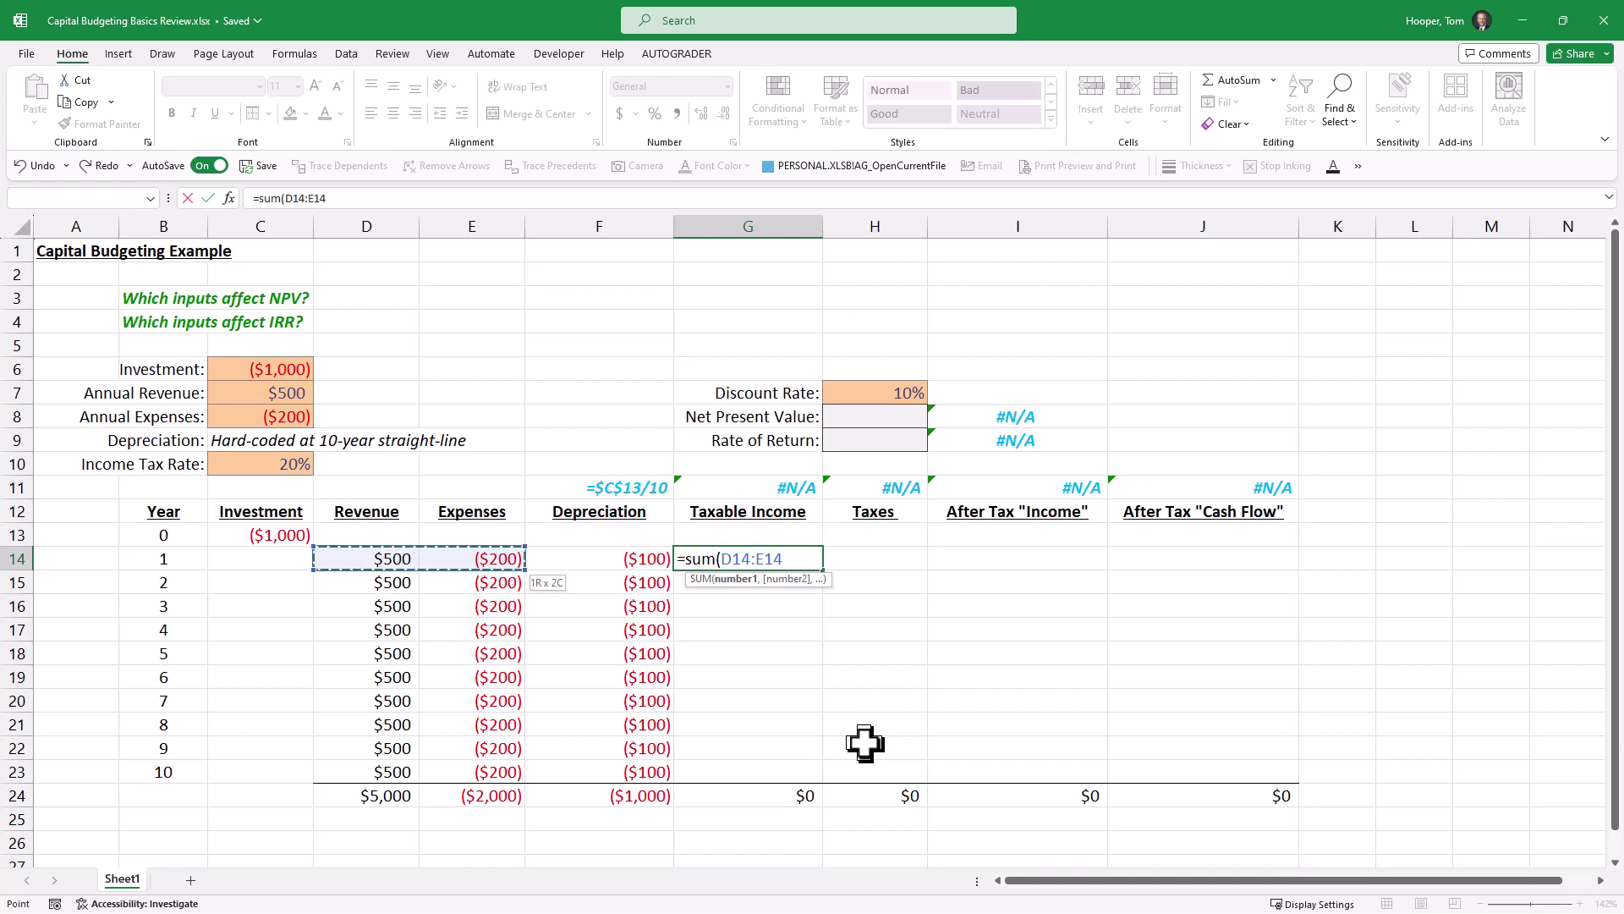
key(shift+Right)
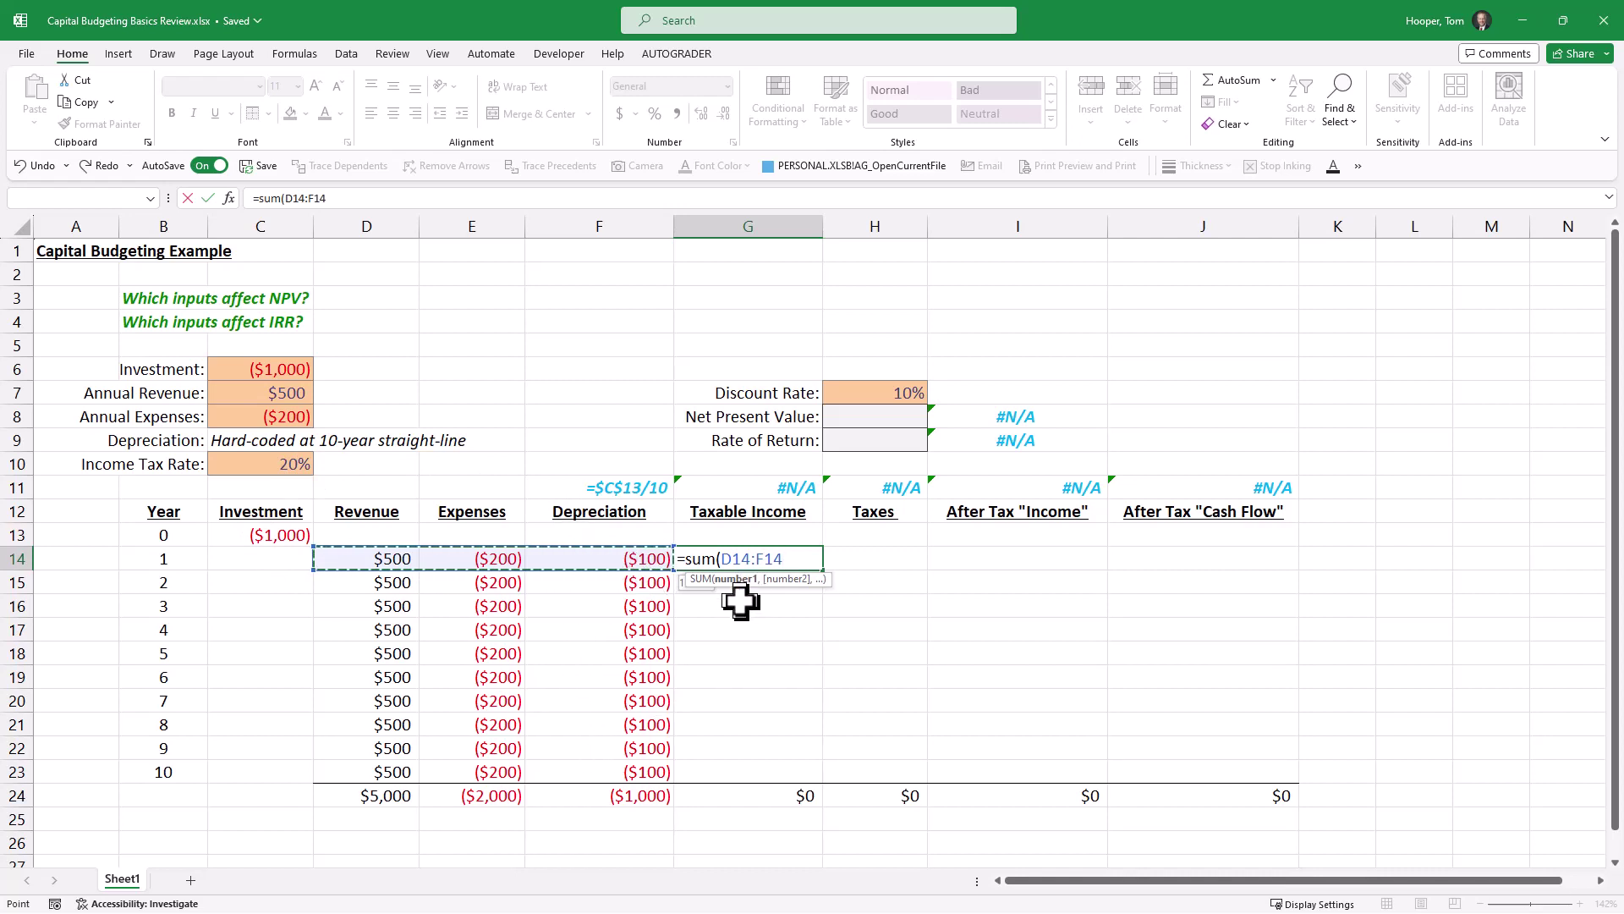
text())
key(Return)
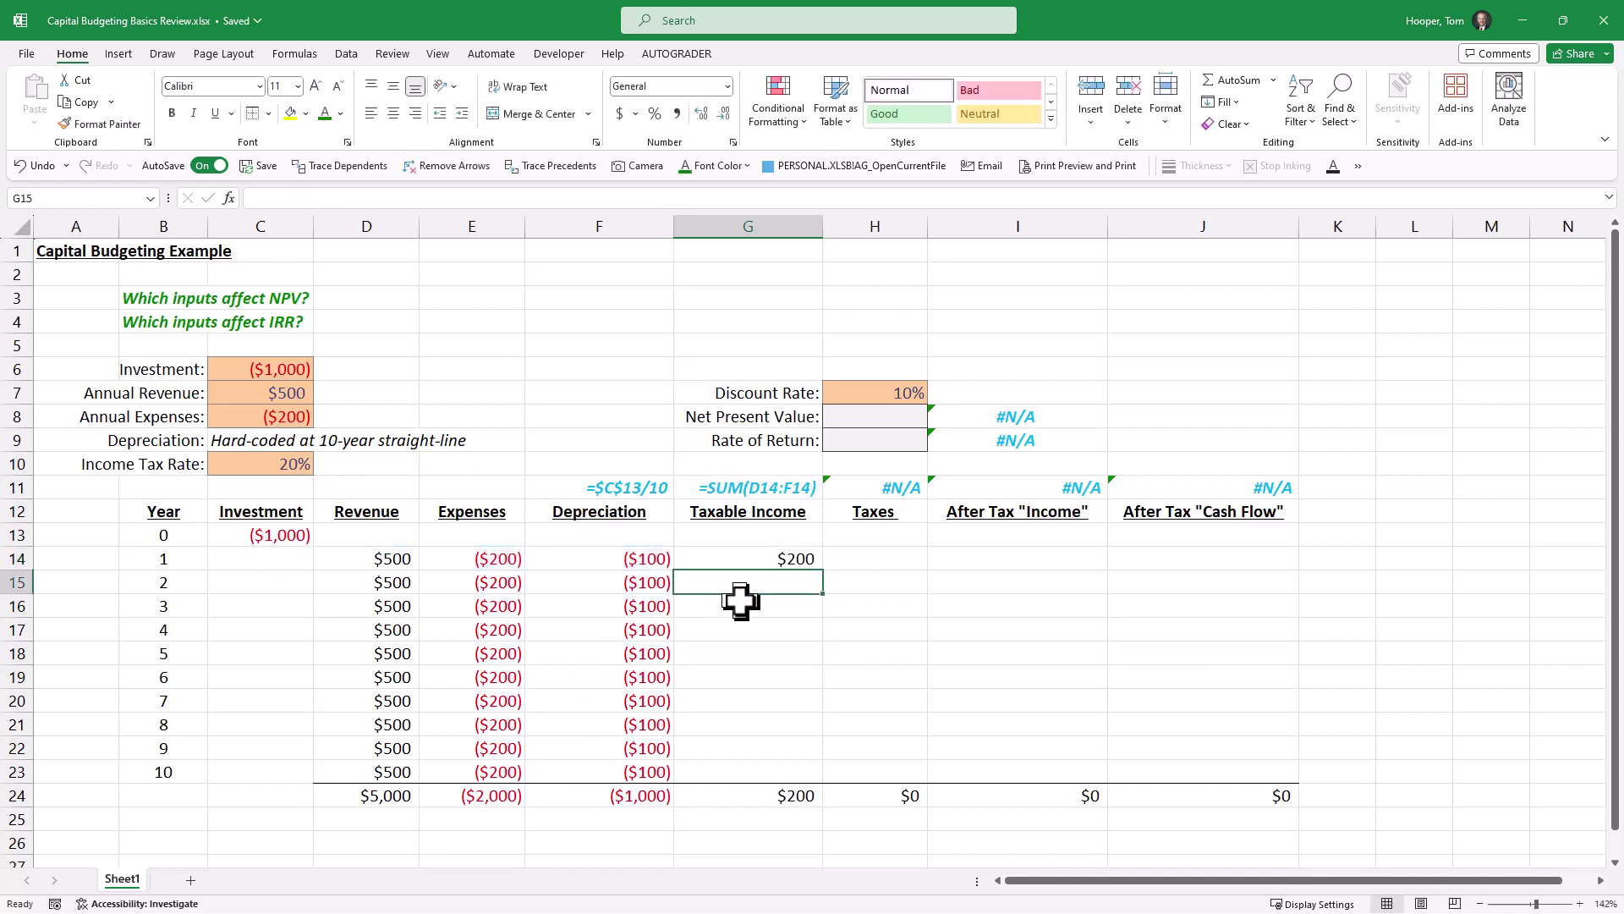
Fill the Year 1 taxable income formula down through Year 10, G14:G23
key(Up)
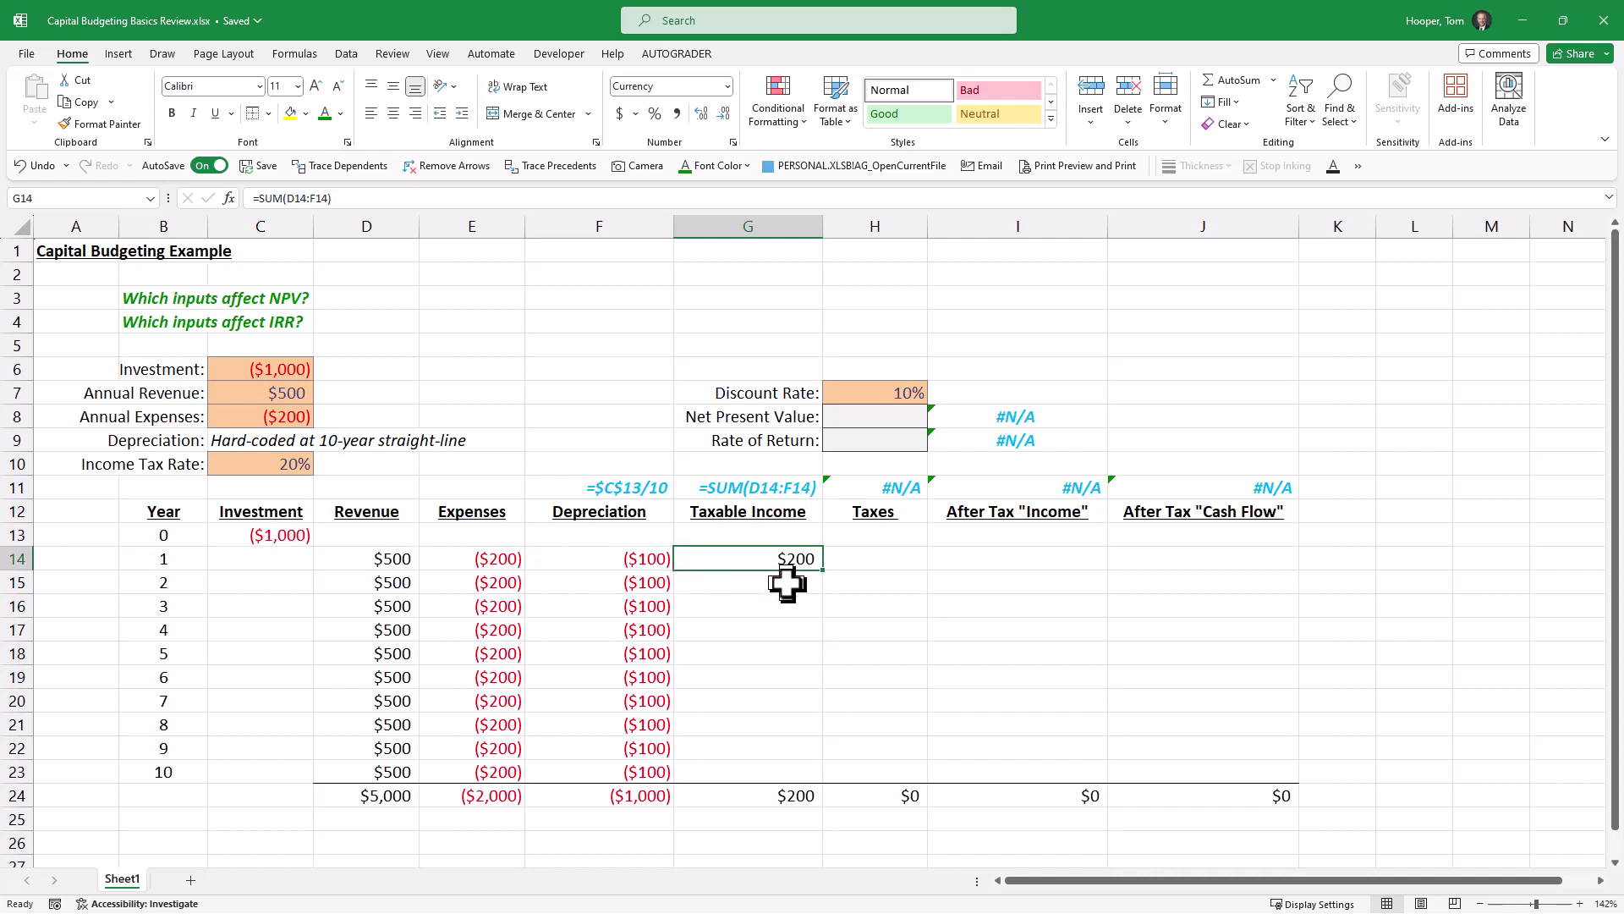
shift+click(782, 774)
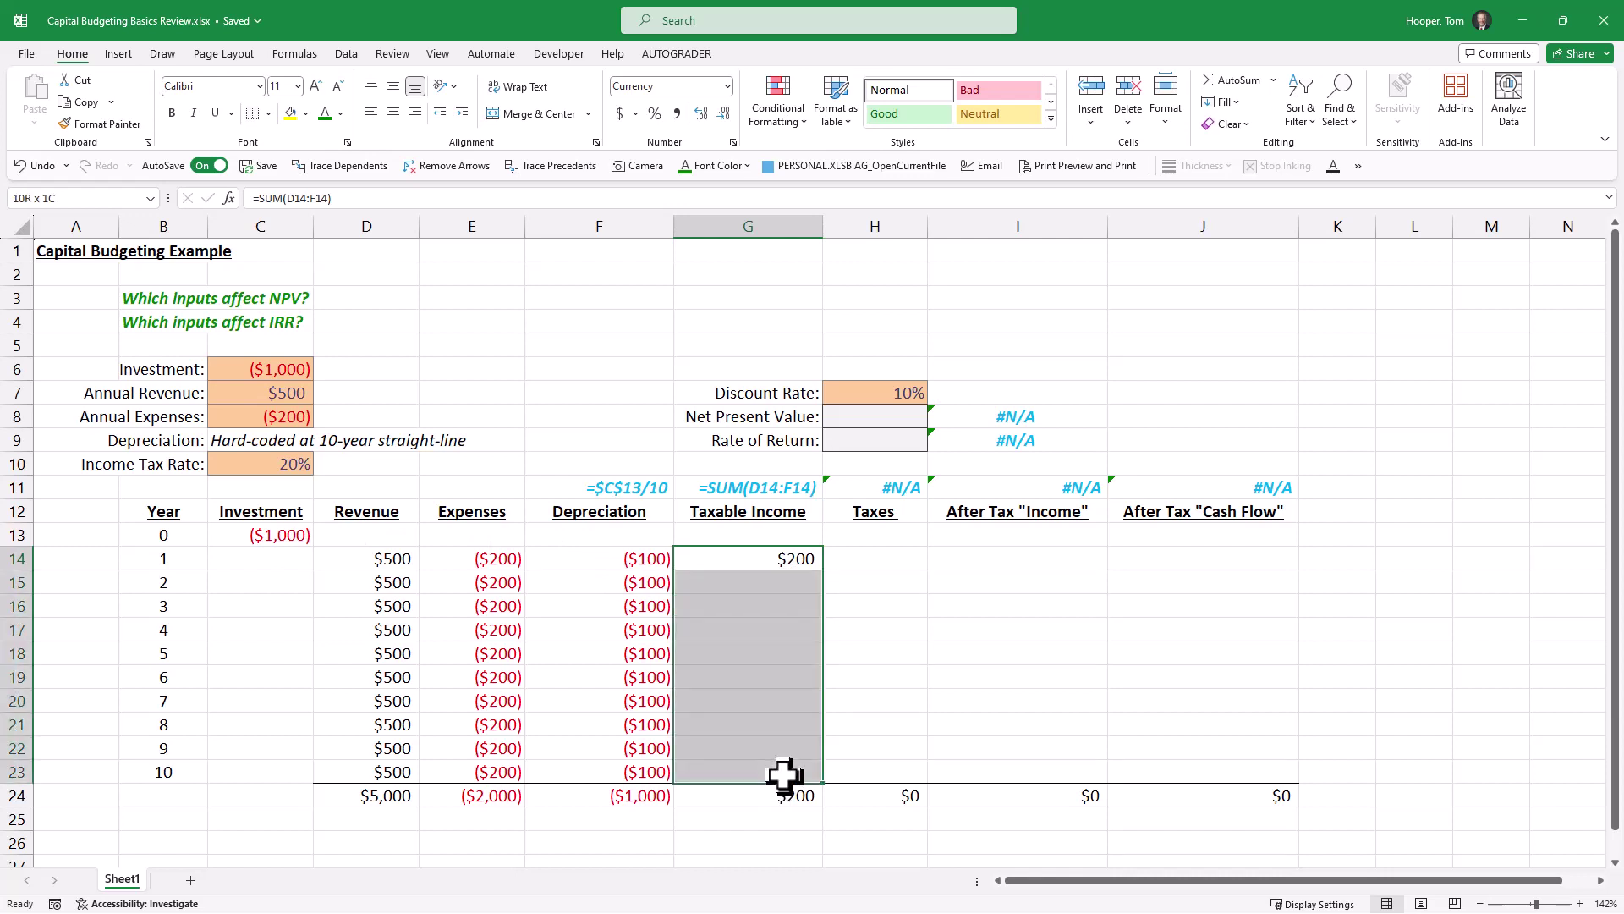
key(ctrl+d)
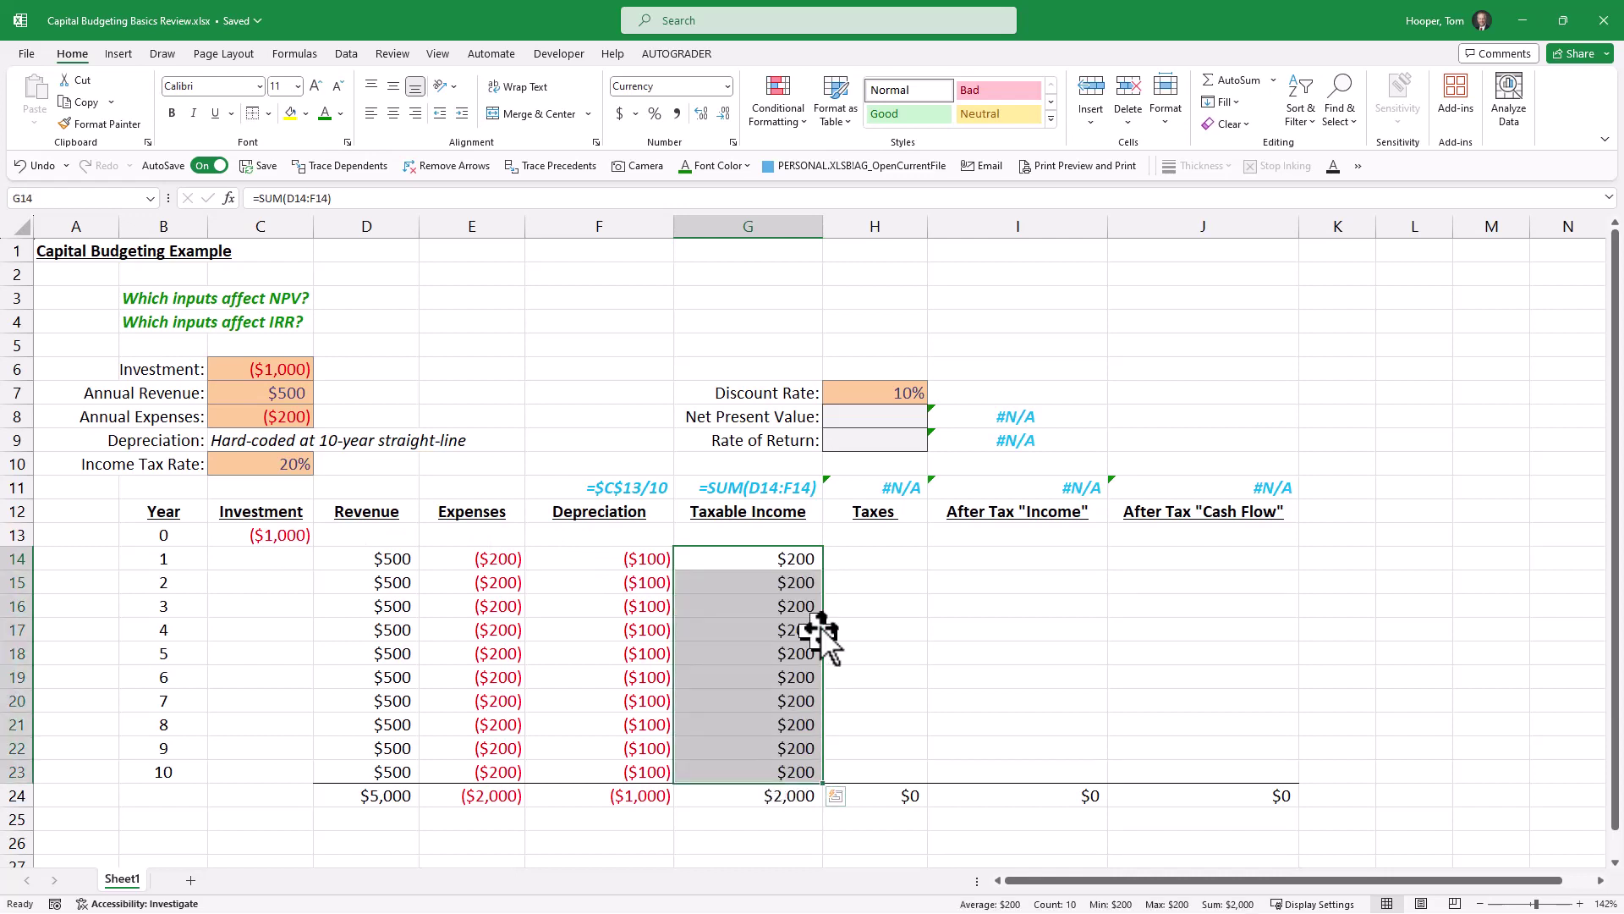
Enter the Year 1 Taxes formula in H14 as the negative product of the income tax rate and taxable income, =-C10*G14
click(880, 565)
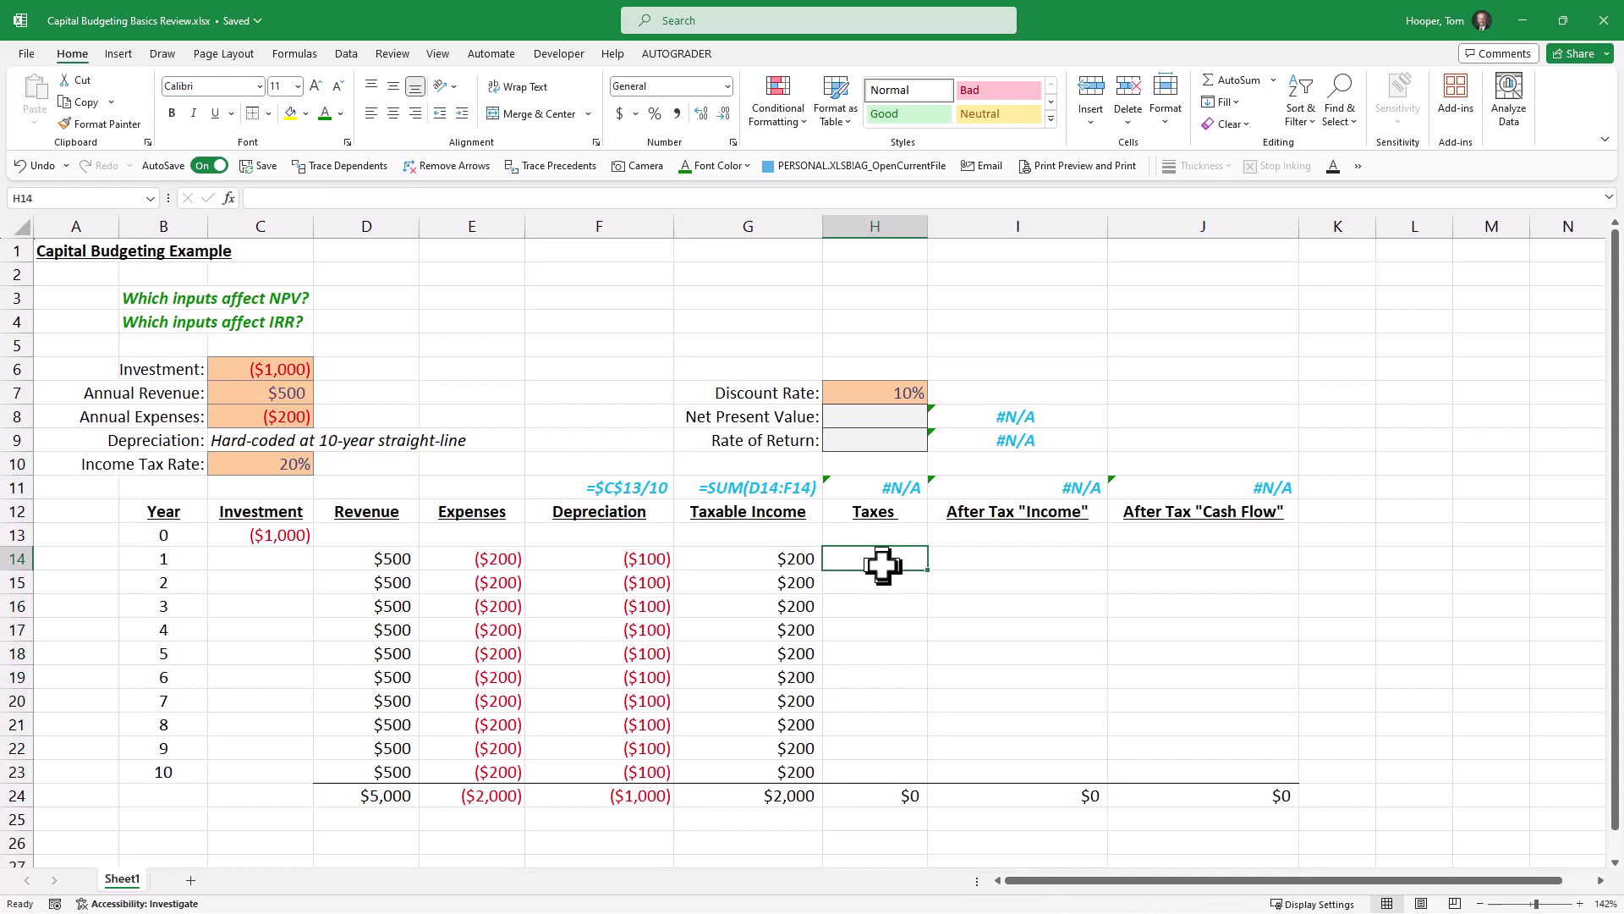
text(=)
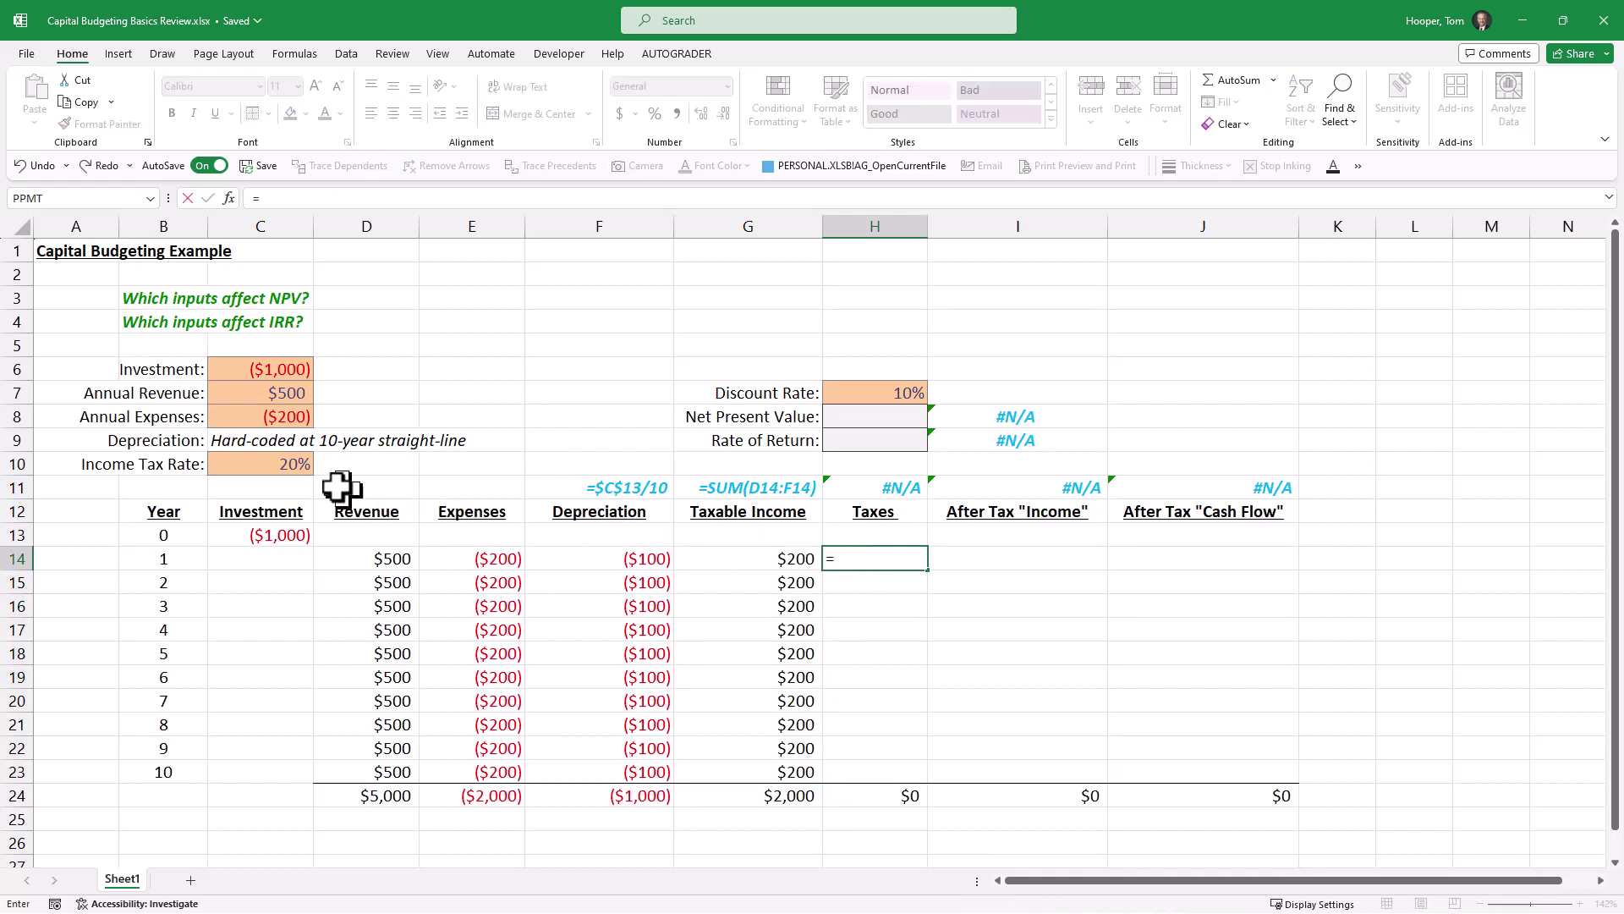
click(280, 467)
text(*)
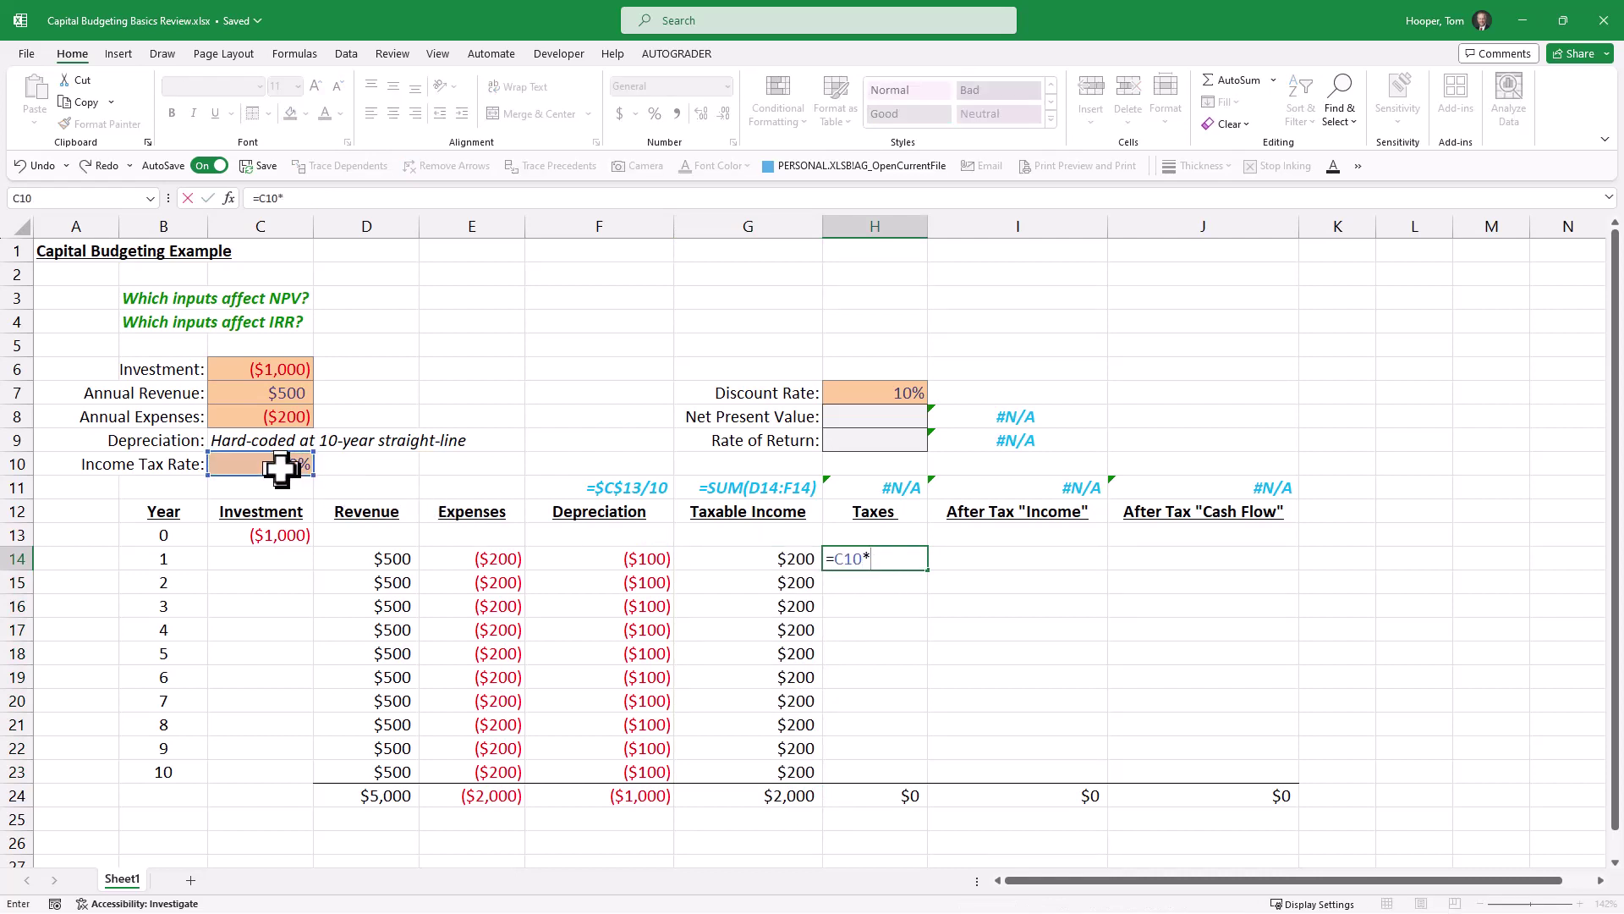
click(744, 562)
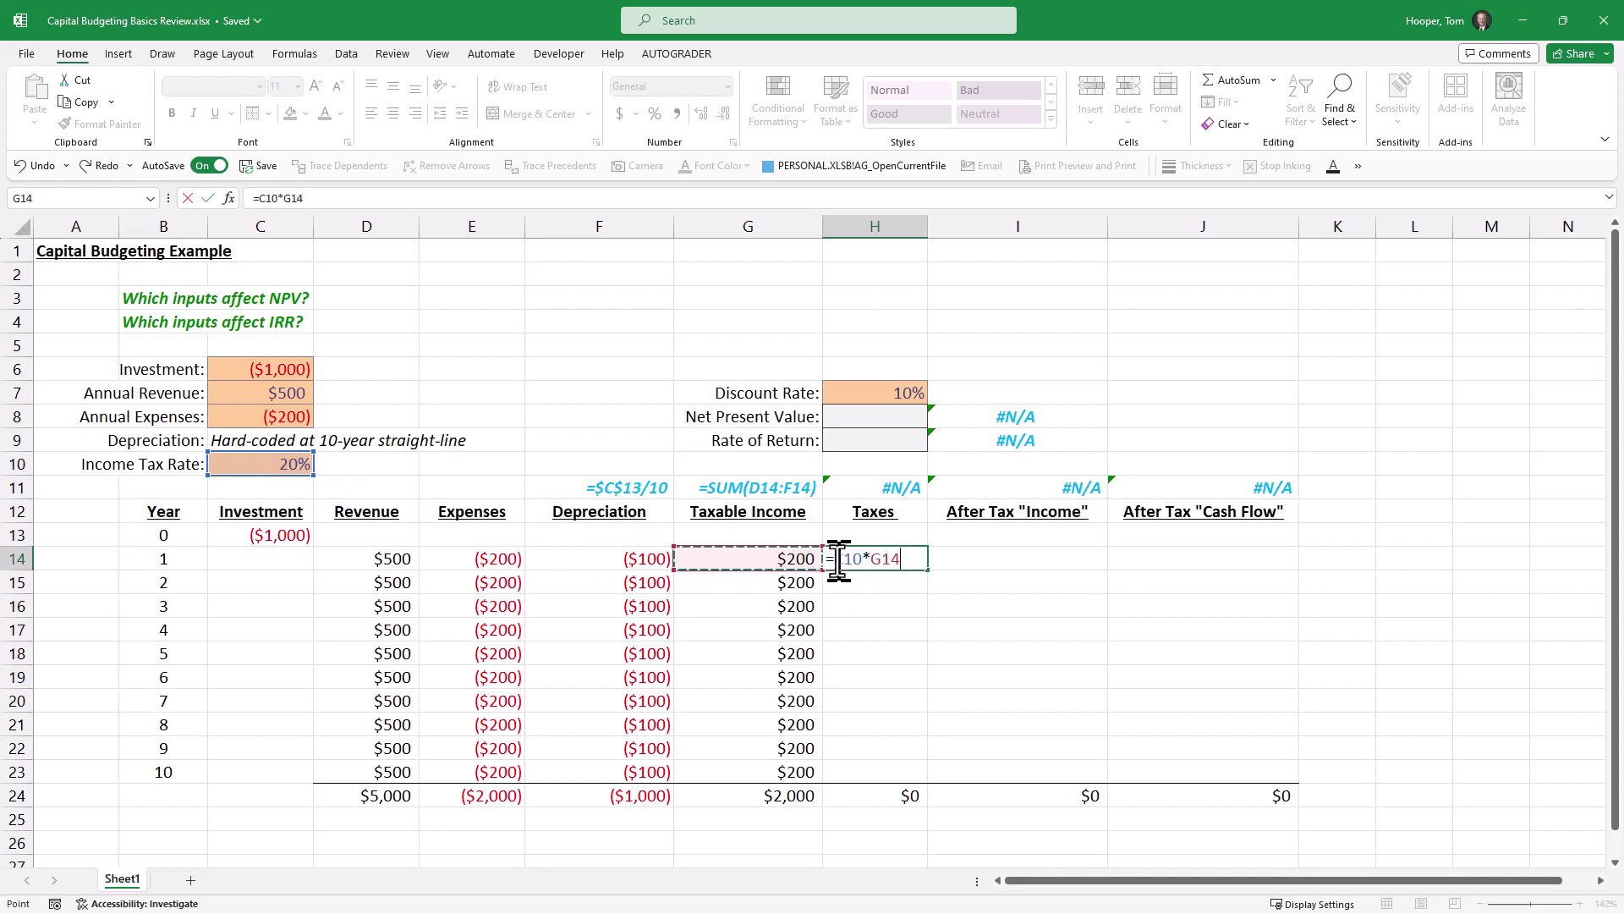
click(838, 559)
text(-)
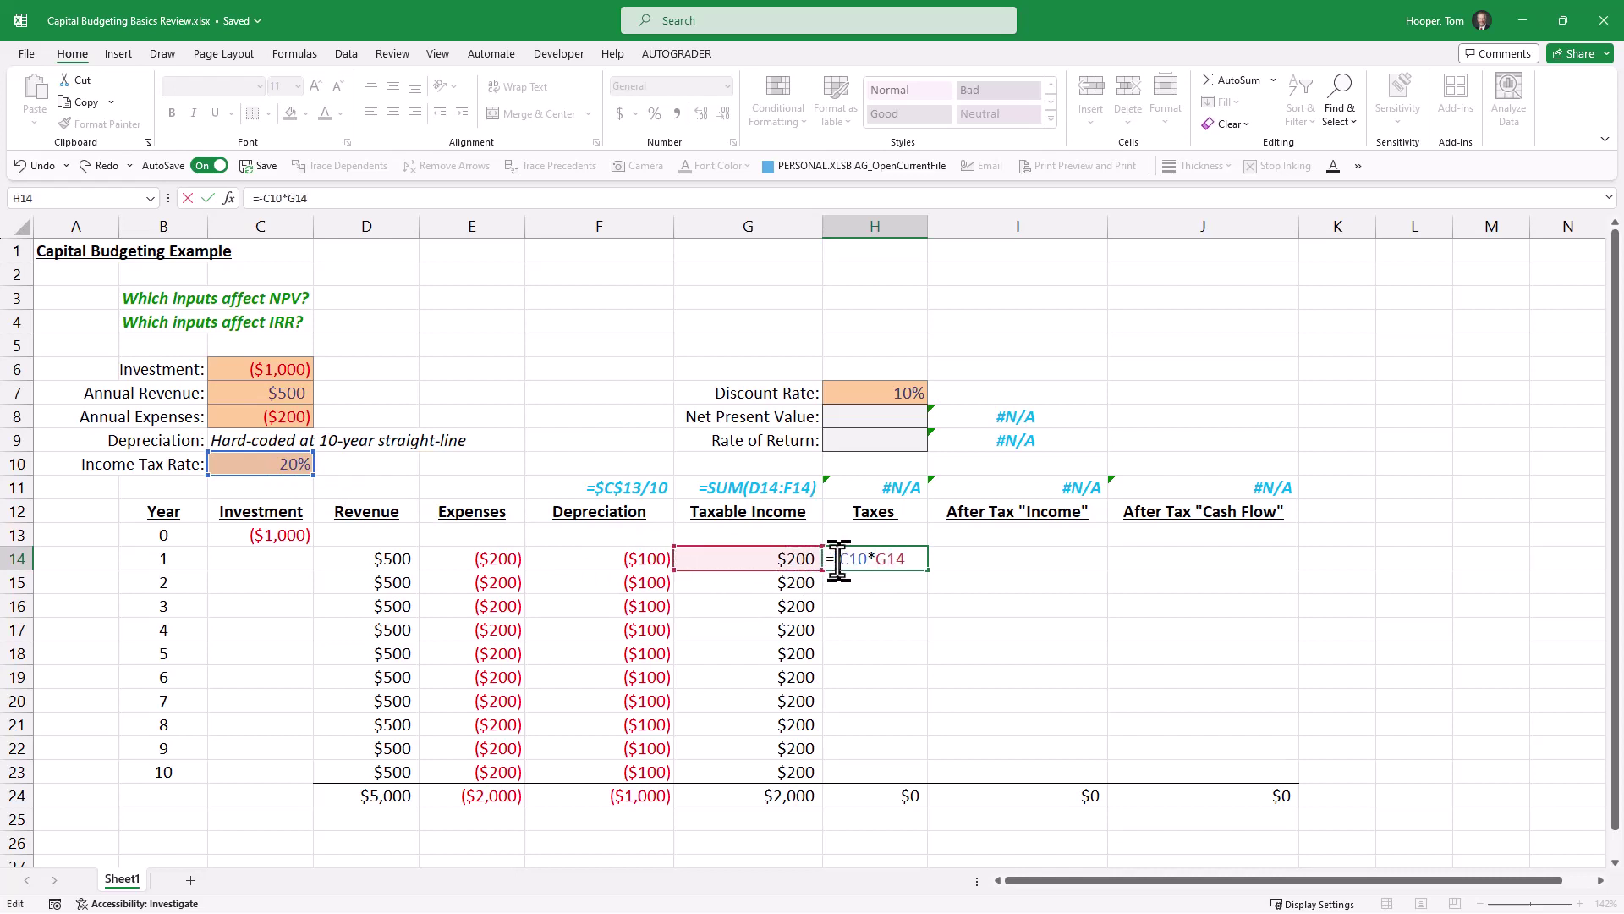
key(Return)
Fill the Year 1 taxes formula down through Year 10, H14:H23
click(835, 559)
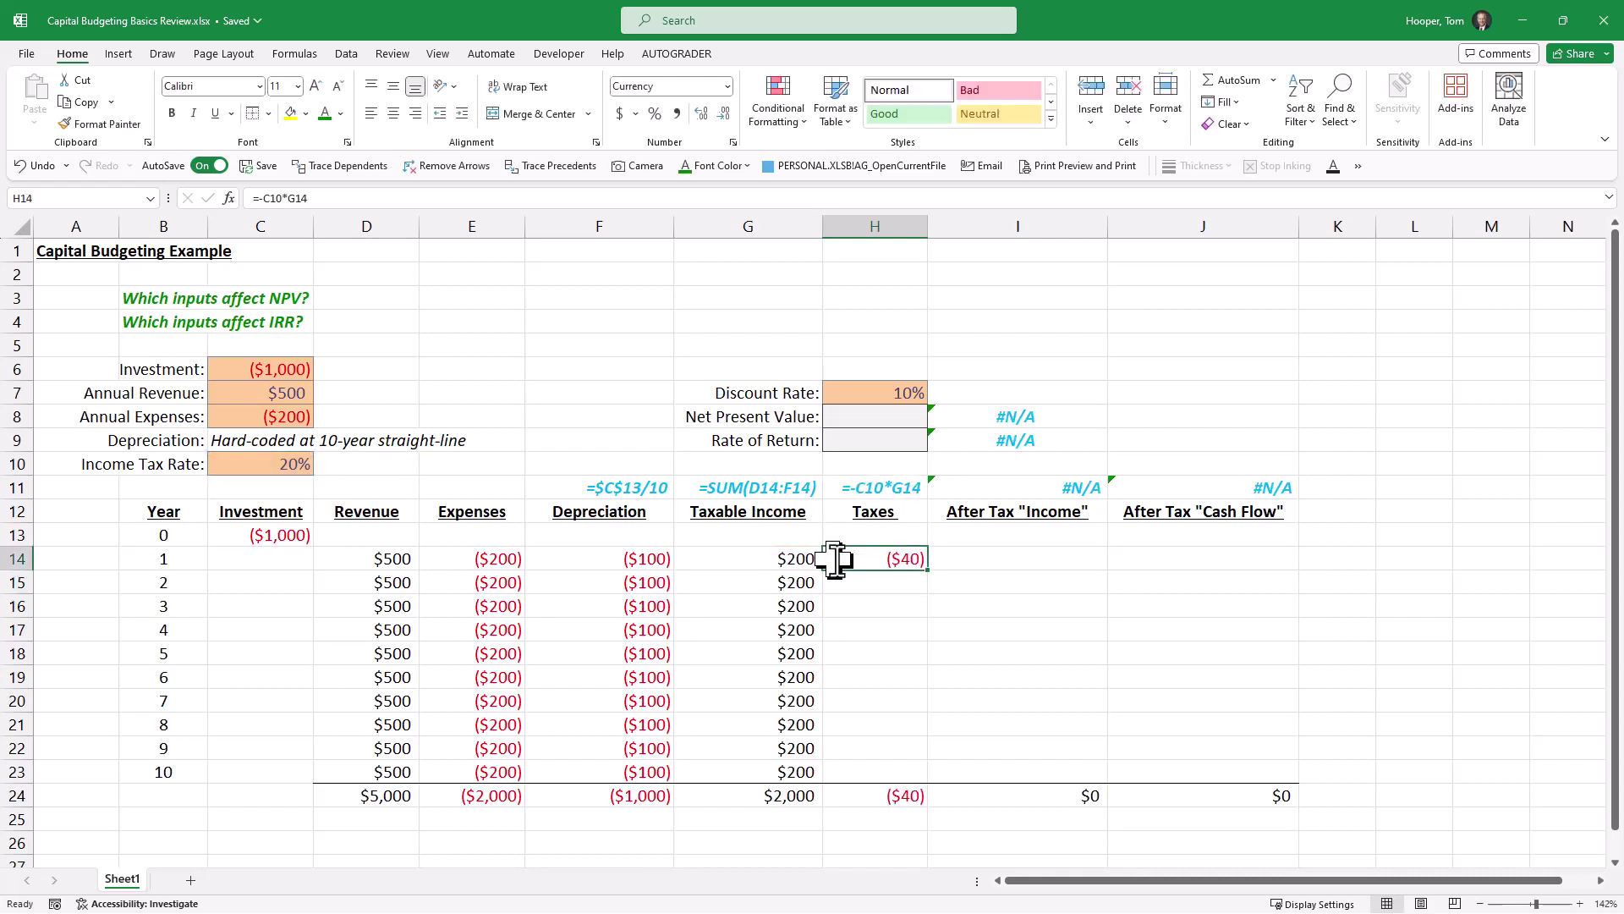
shift+click(893, 770)
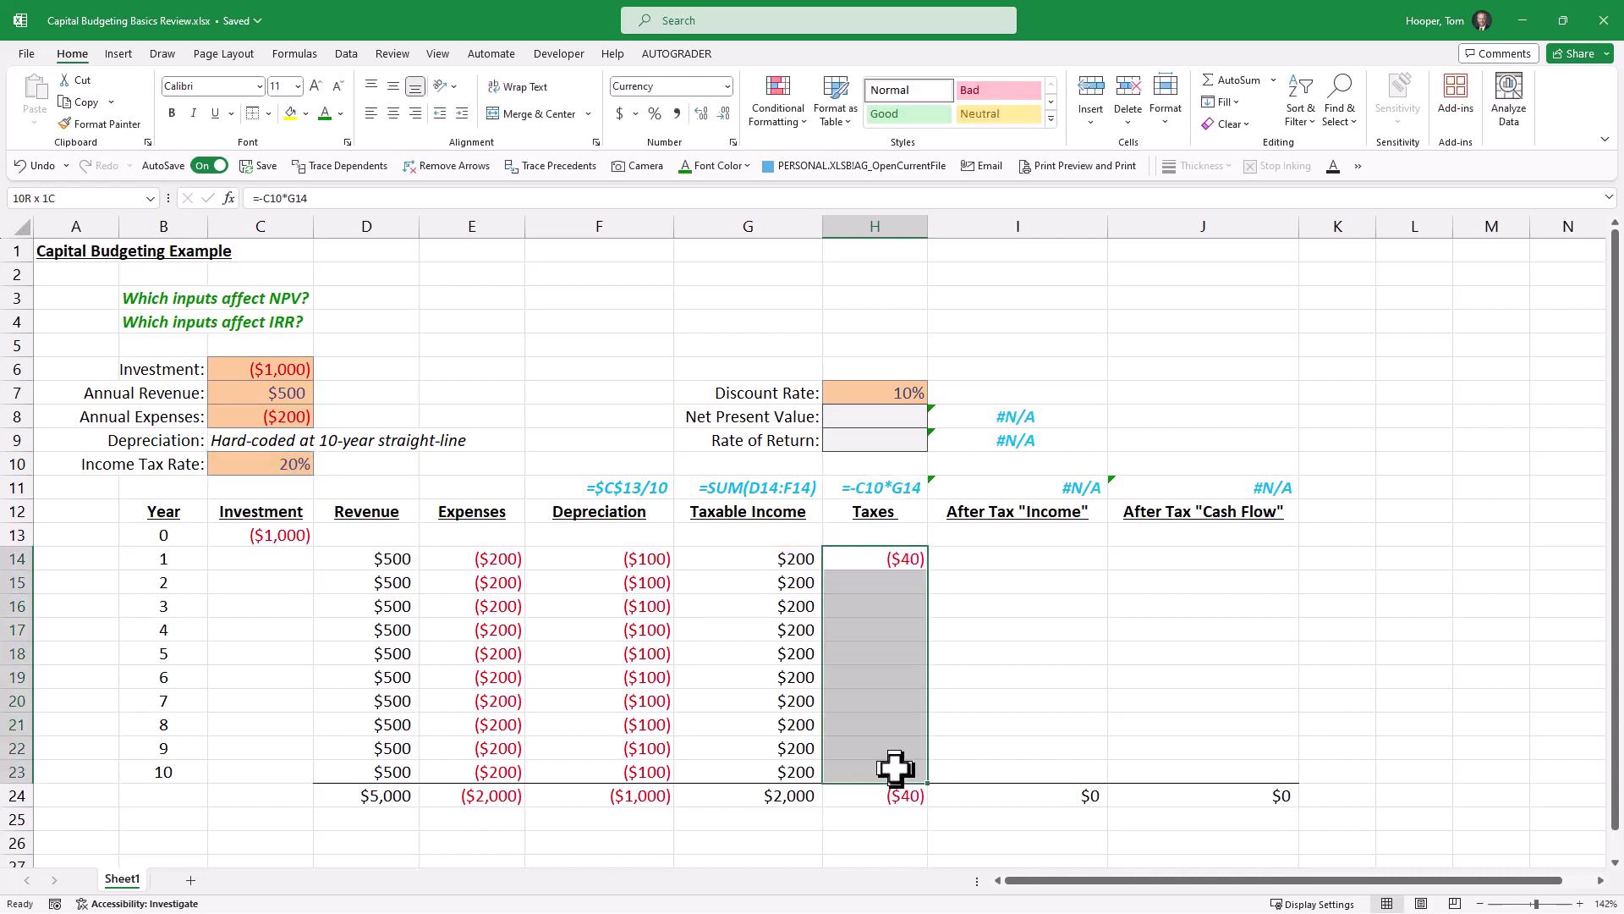
key(ctrl+d)
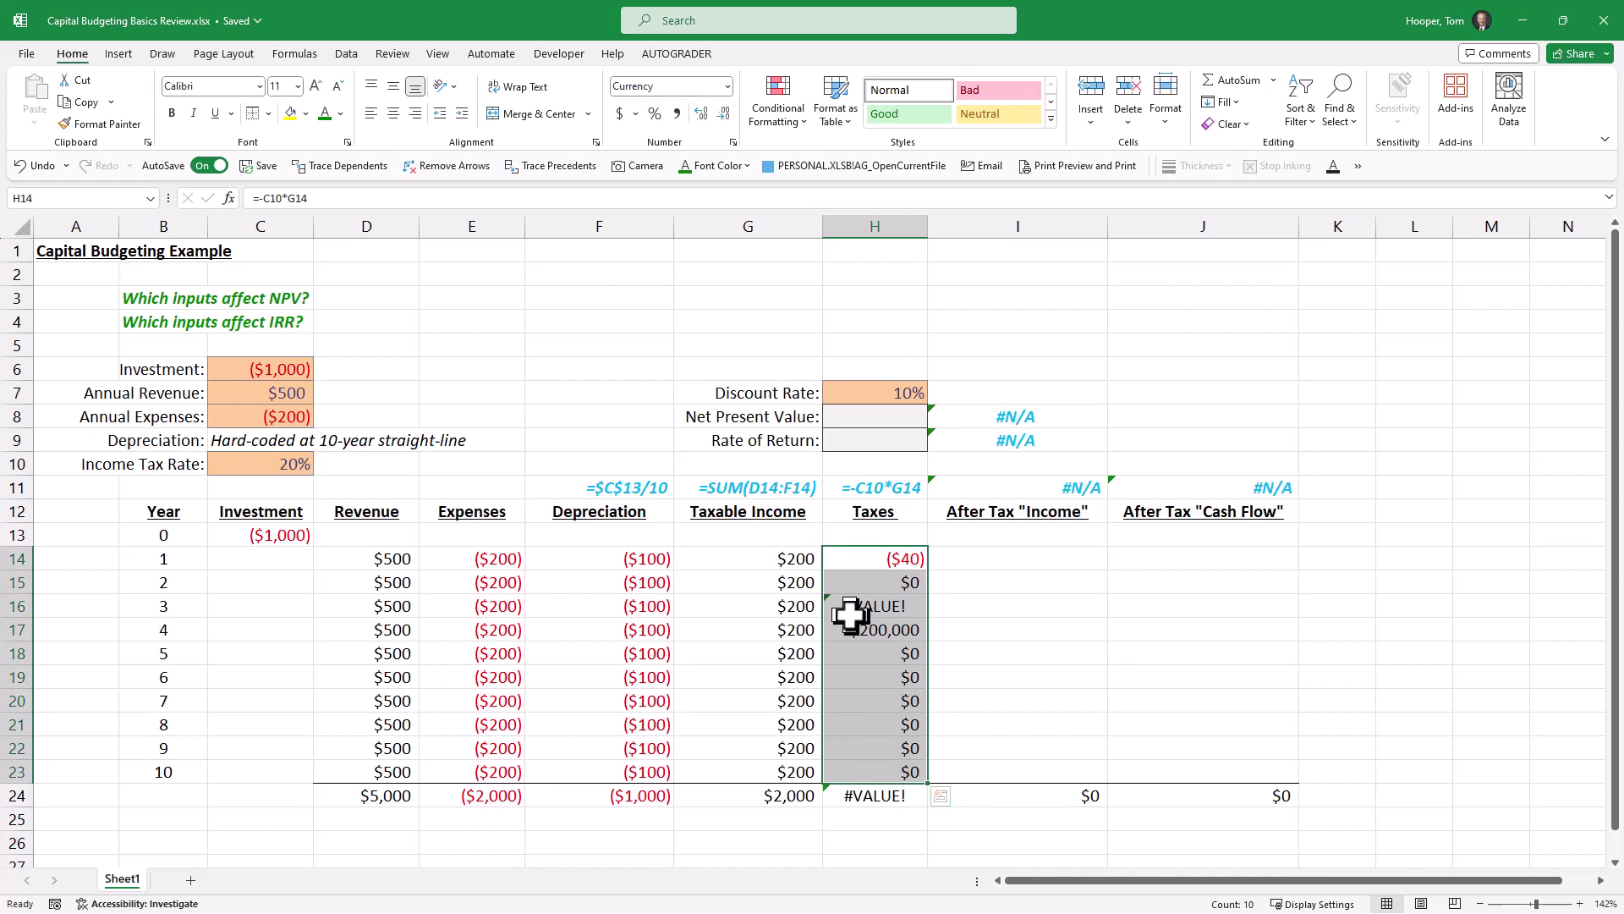
Make the tax rate reference absolute in all the Taxes formulas, H14:H23, using =-$C$10*G14 for Year 1
key(F2)
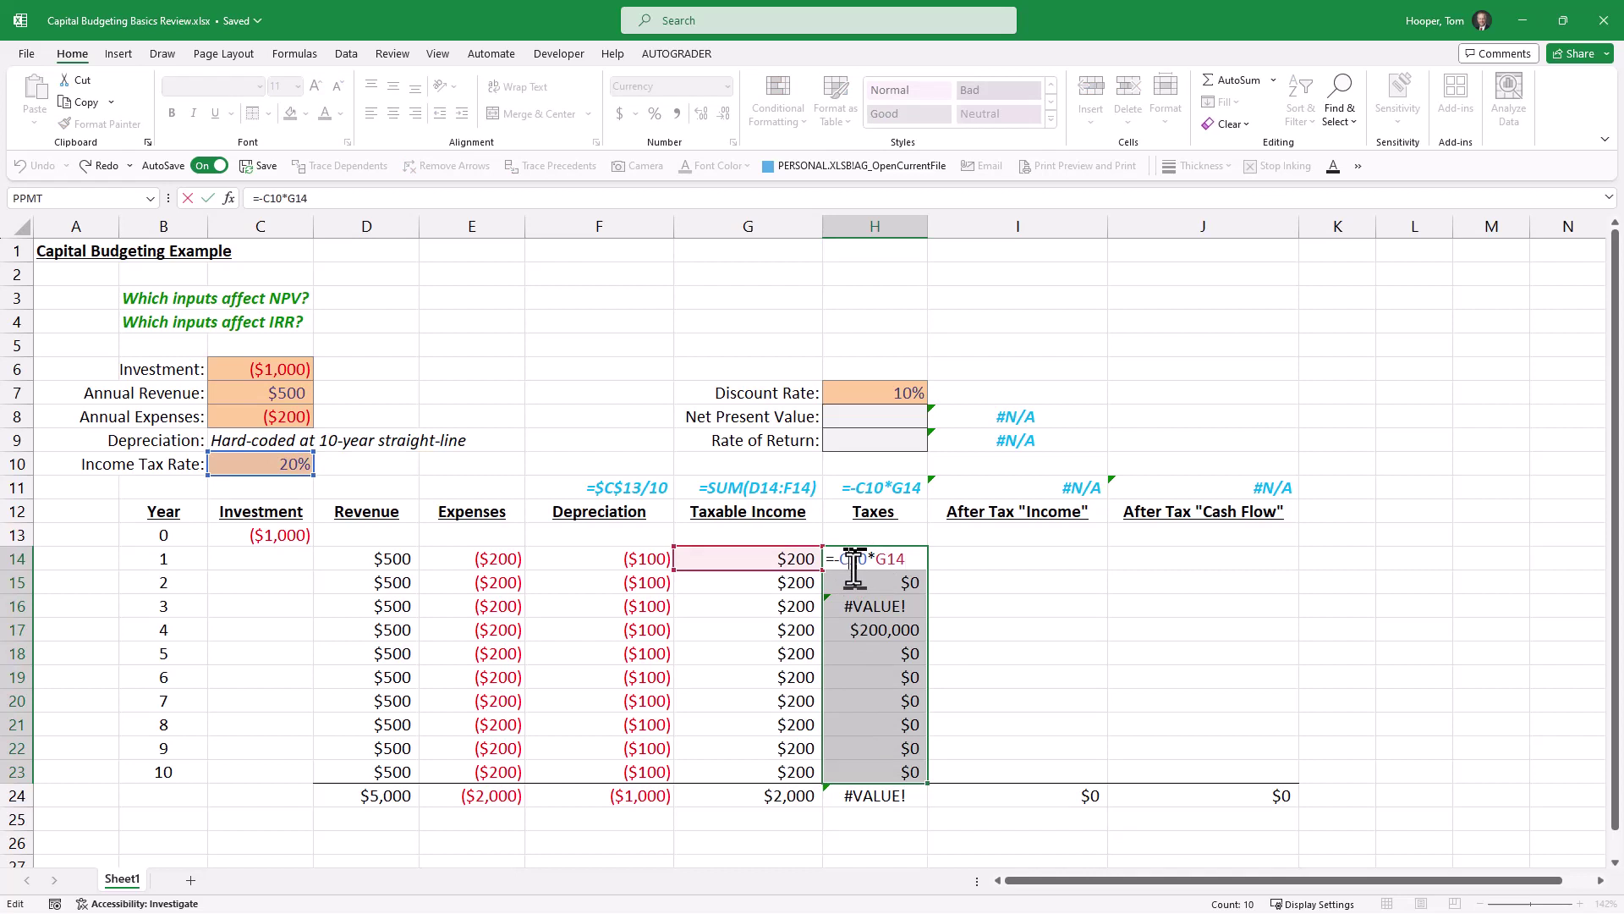
key(F4)
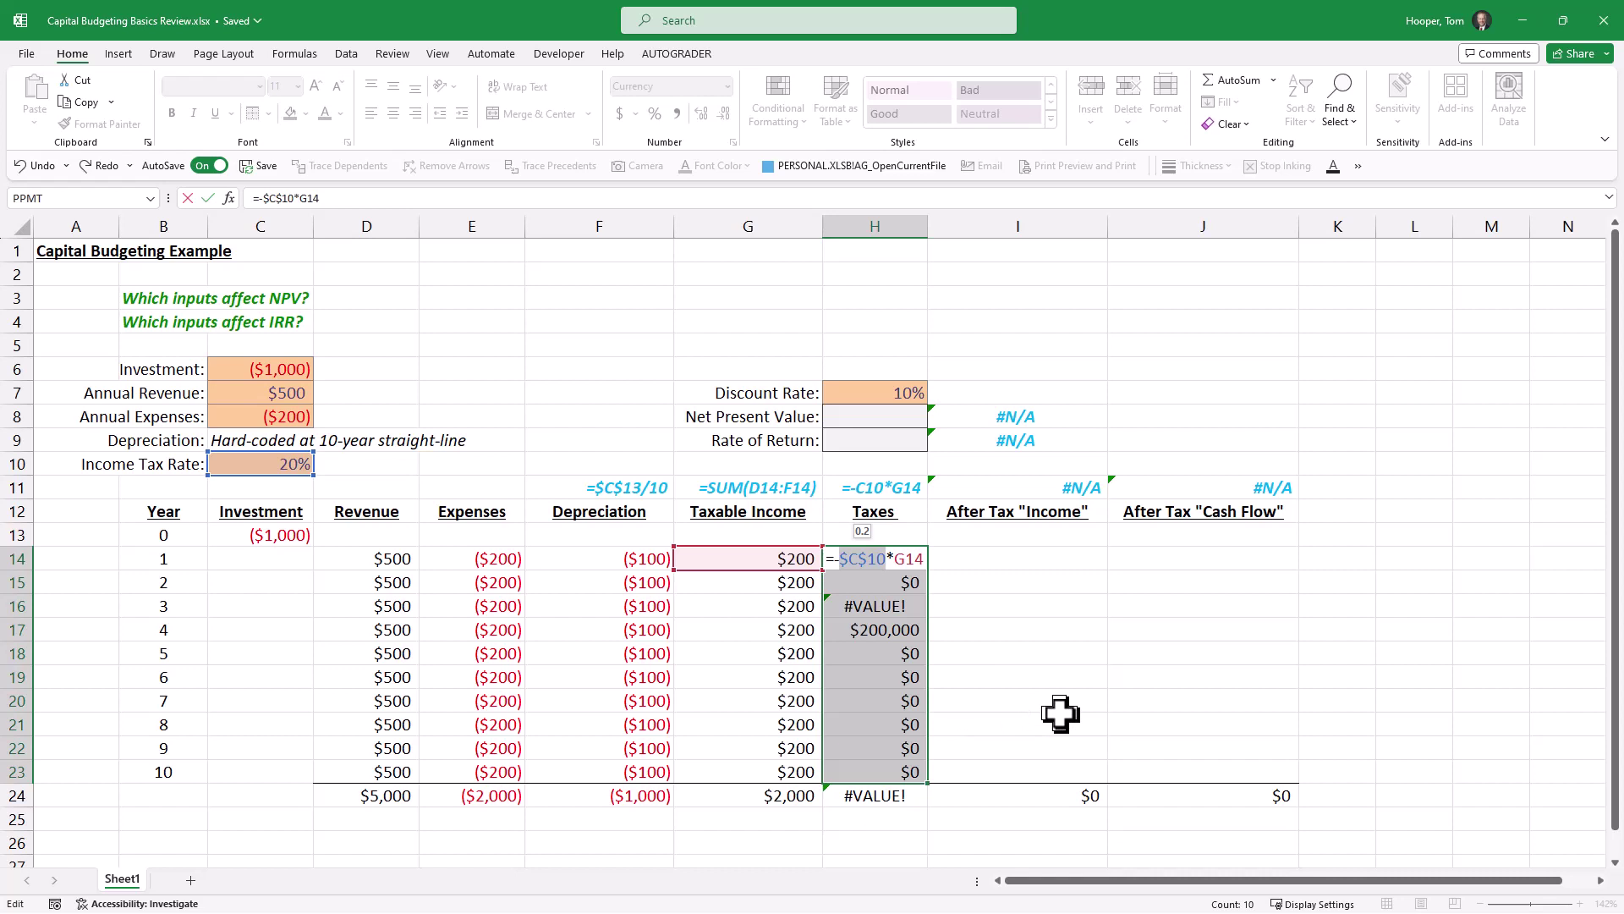
key(ctrl+Return)
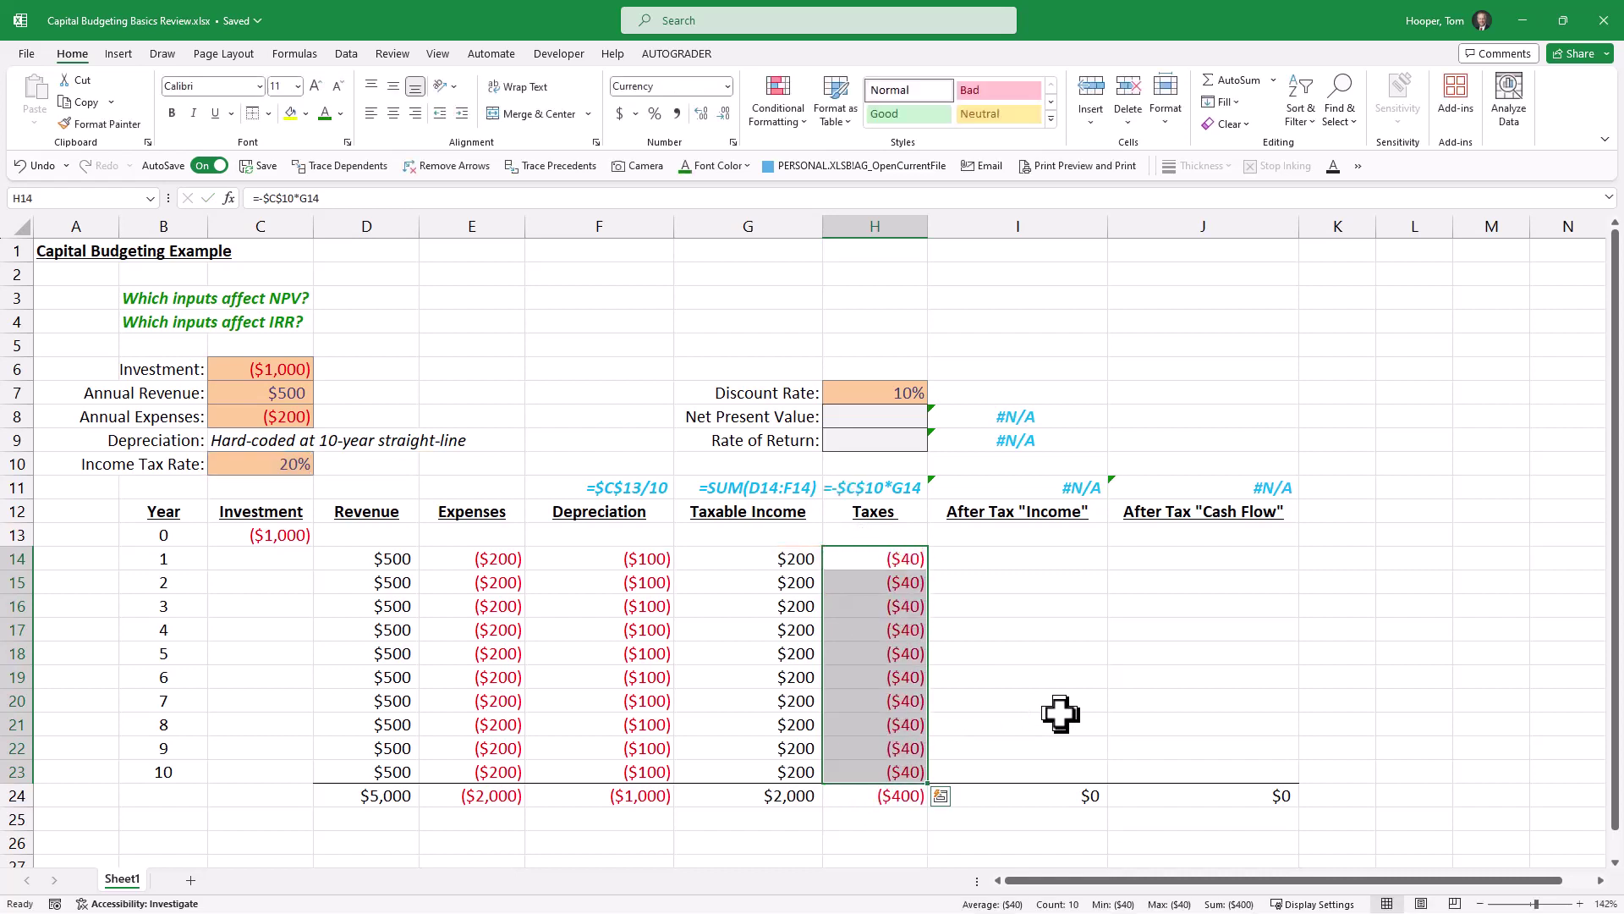
Enter the Year 1 After Tax "Income" formula =SUM(G14:H14) in I14 and fill it down through Year 10
click(1017, 560)
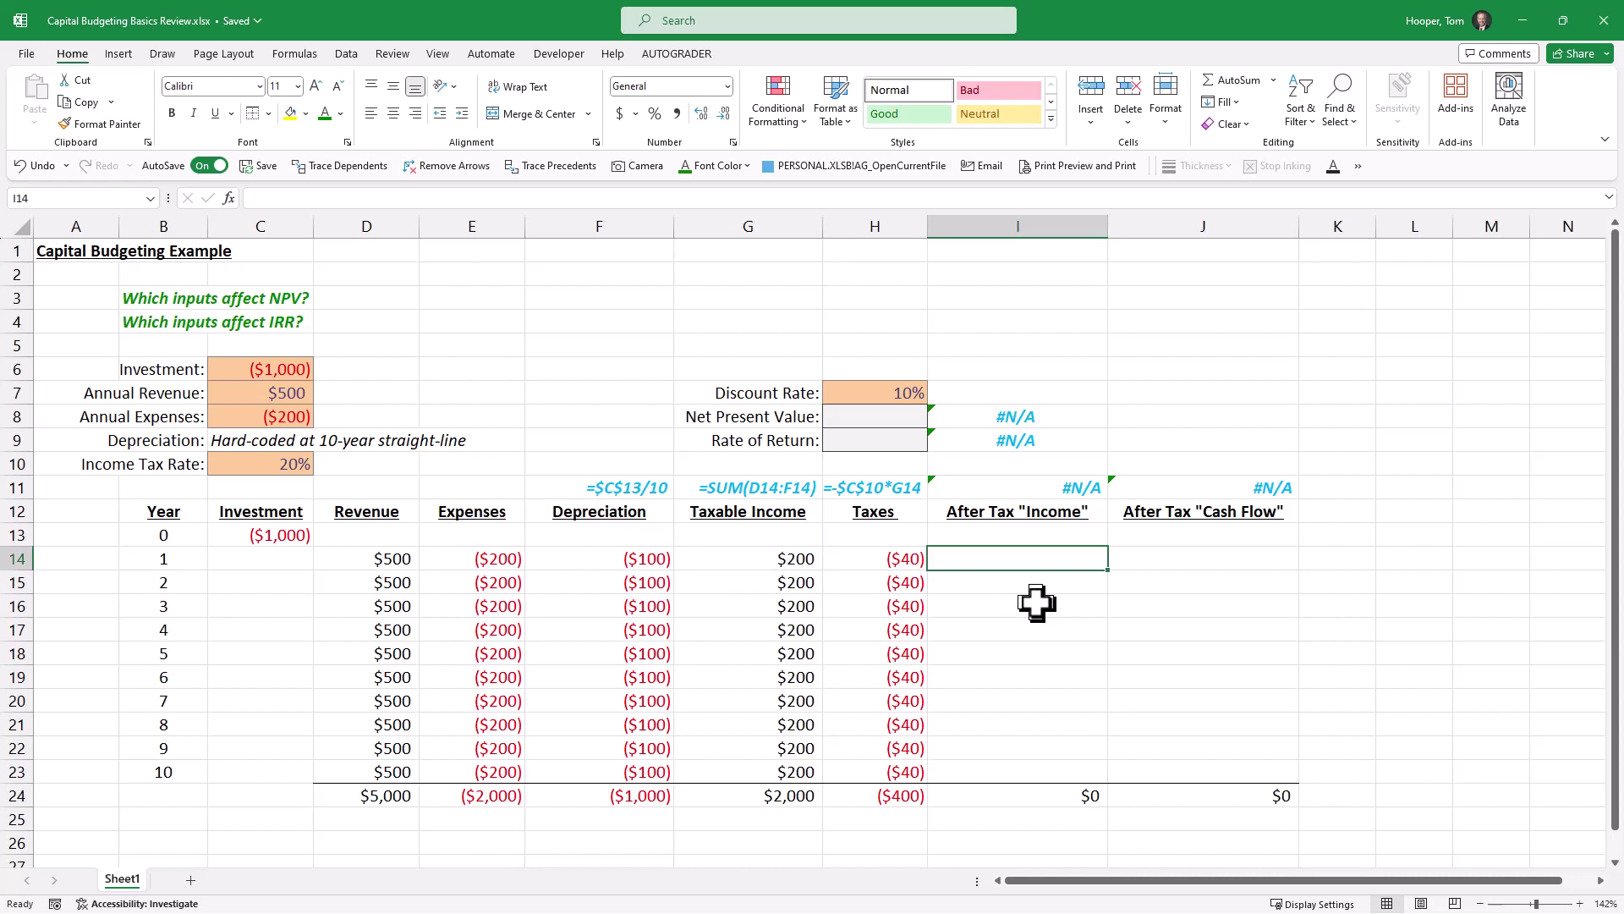
text(=sum()
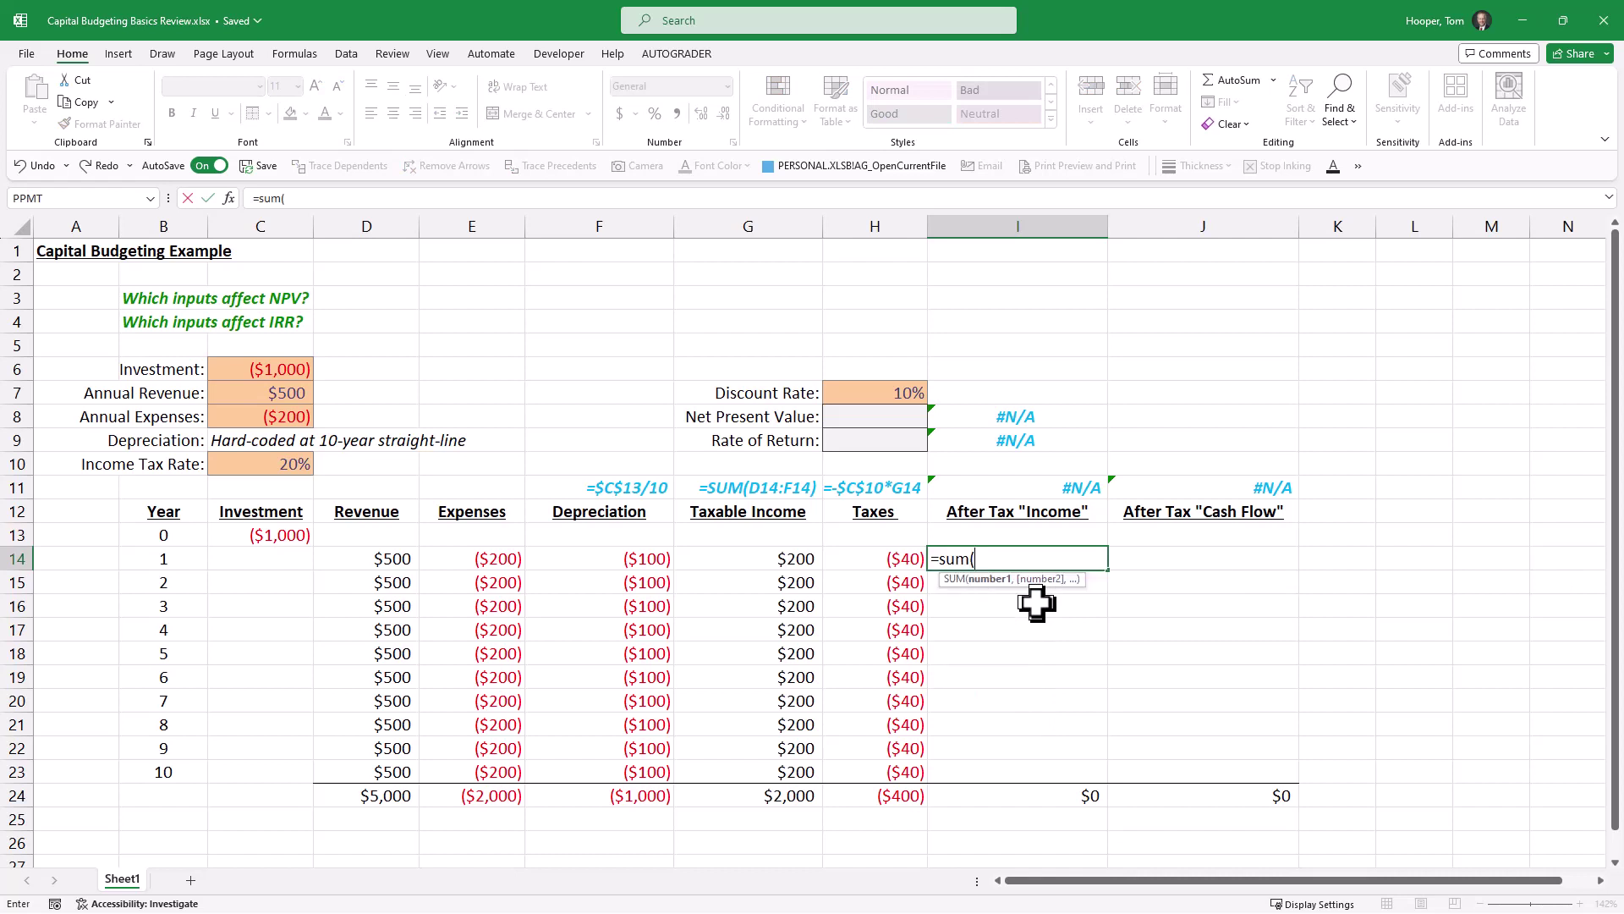
key(Left)
key(Left)
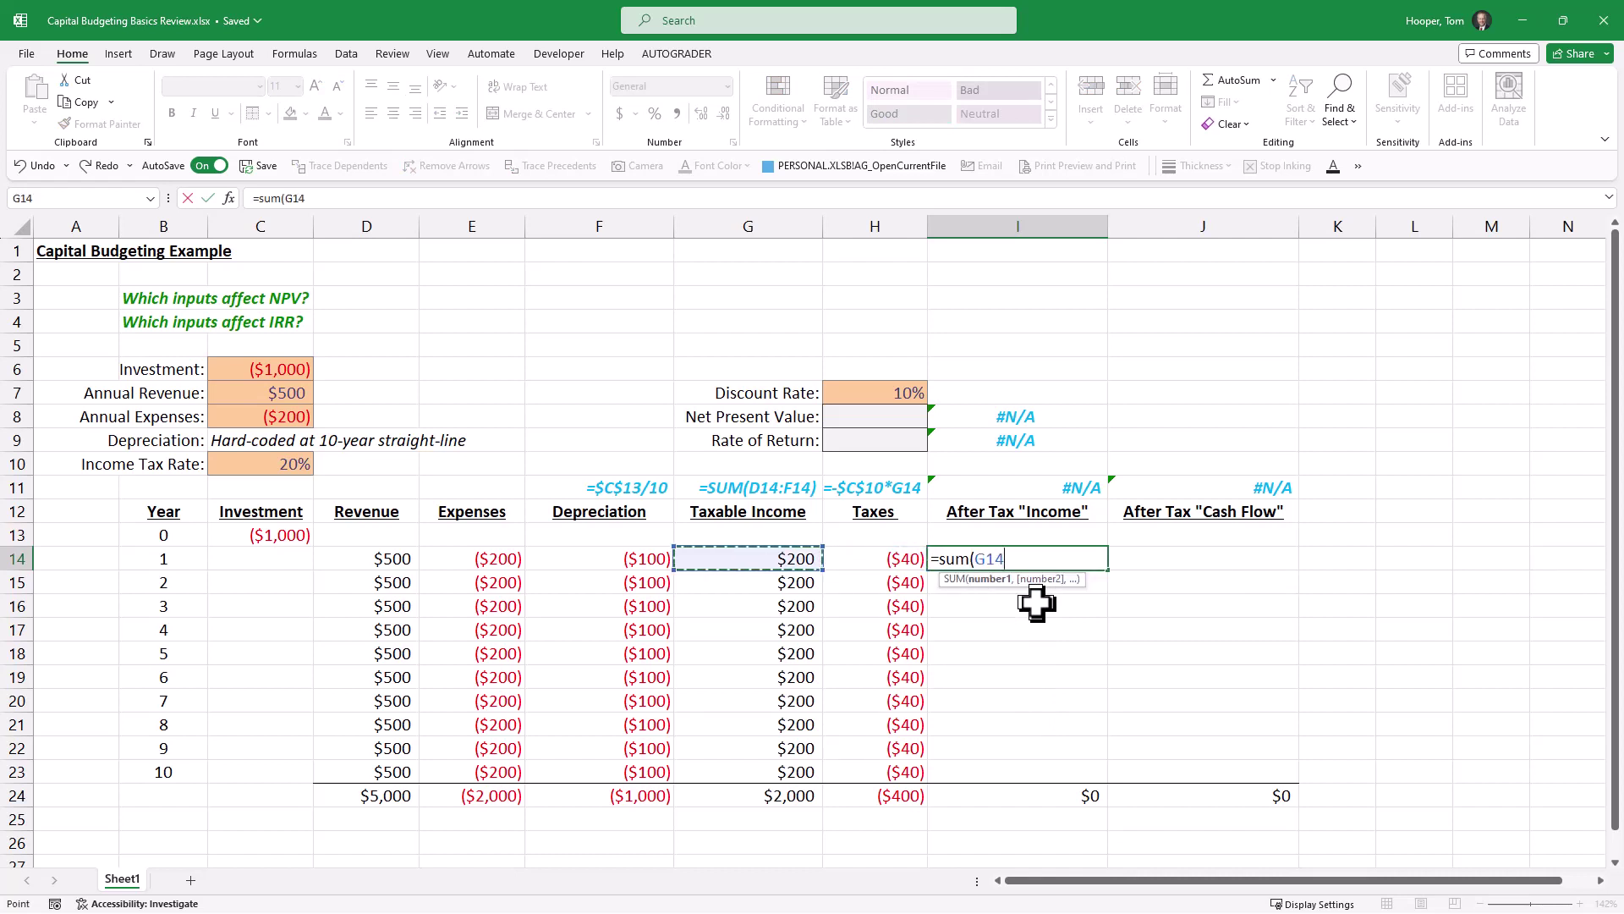
key(shift+Right)
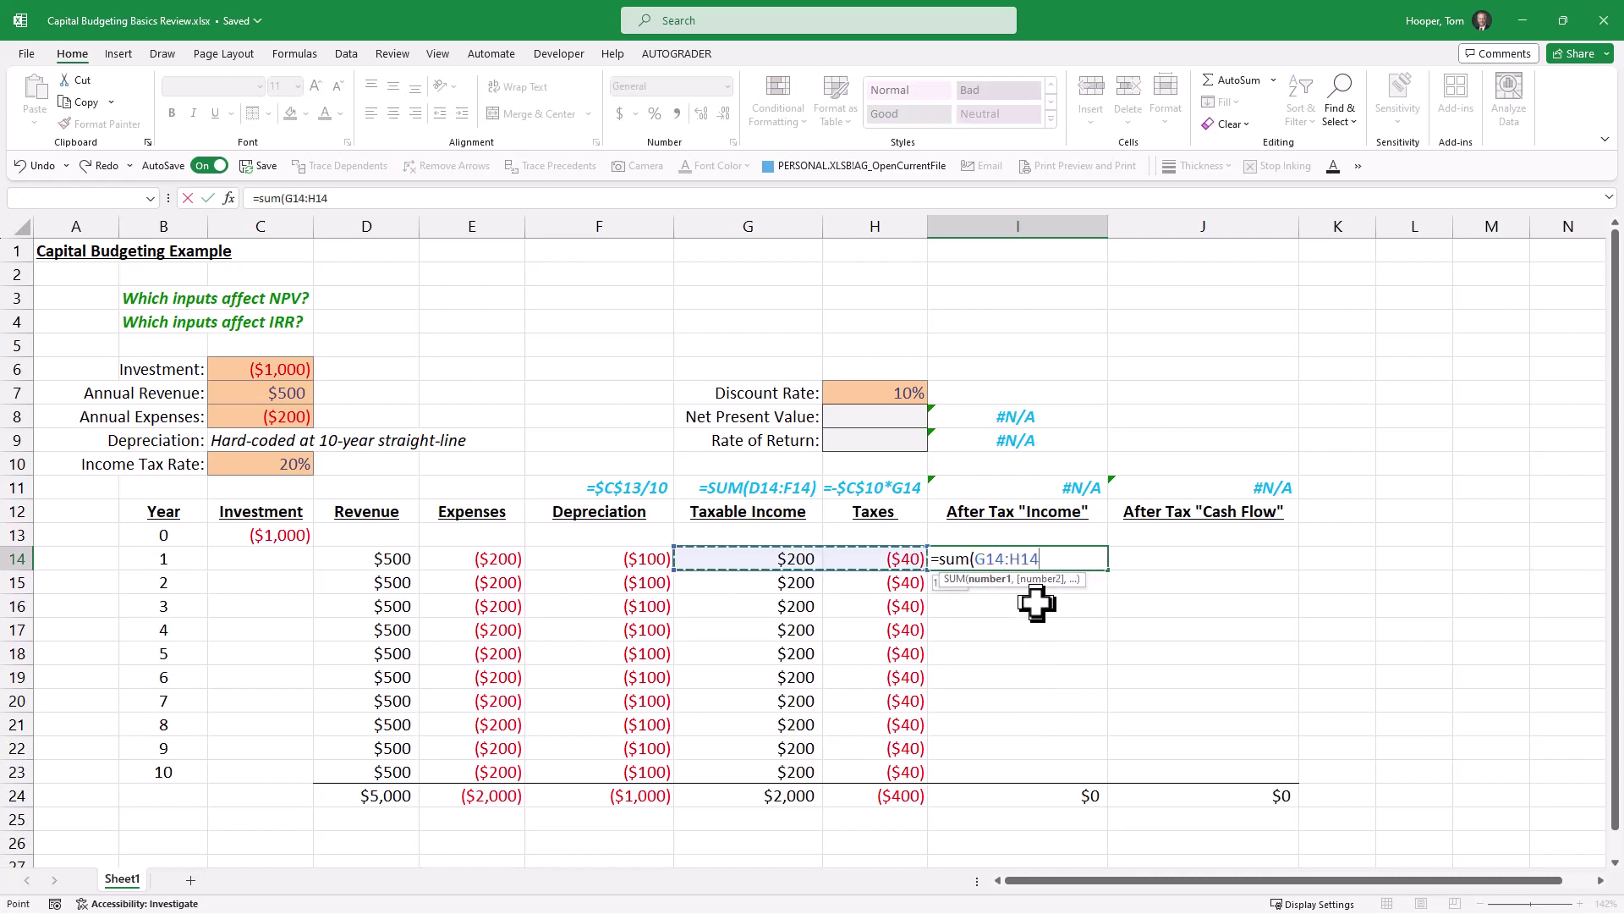
key(Return)
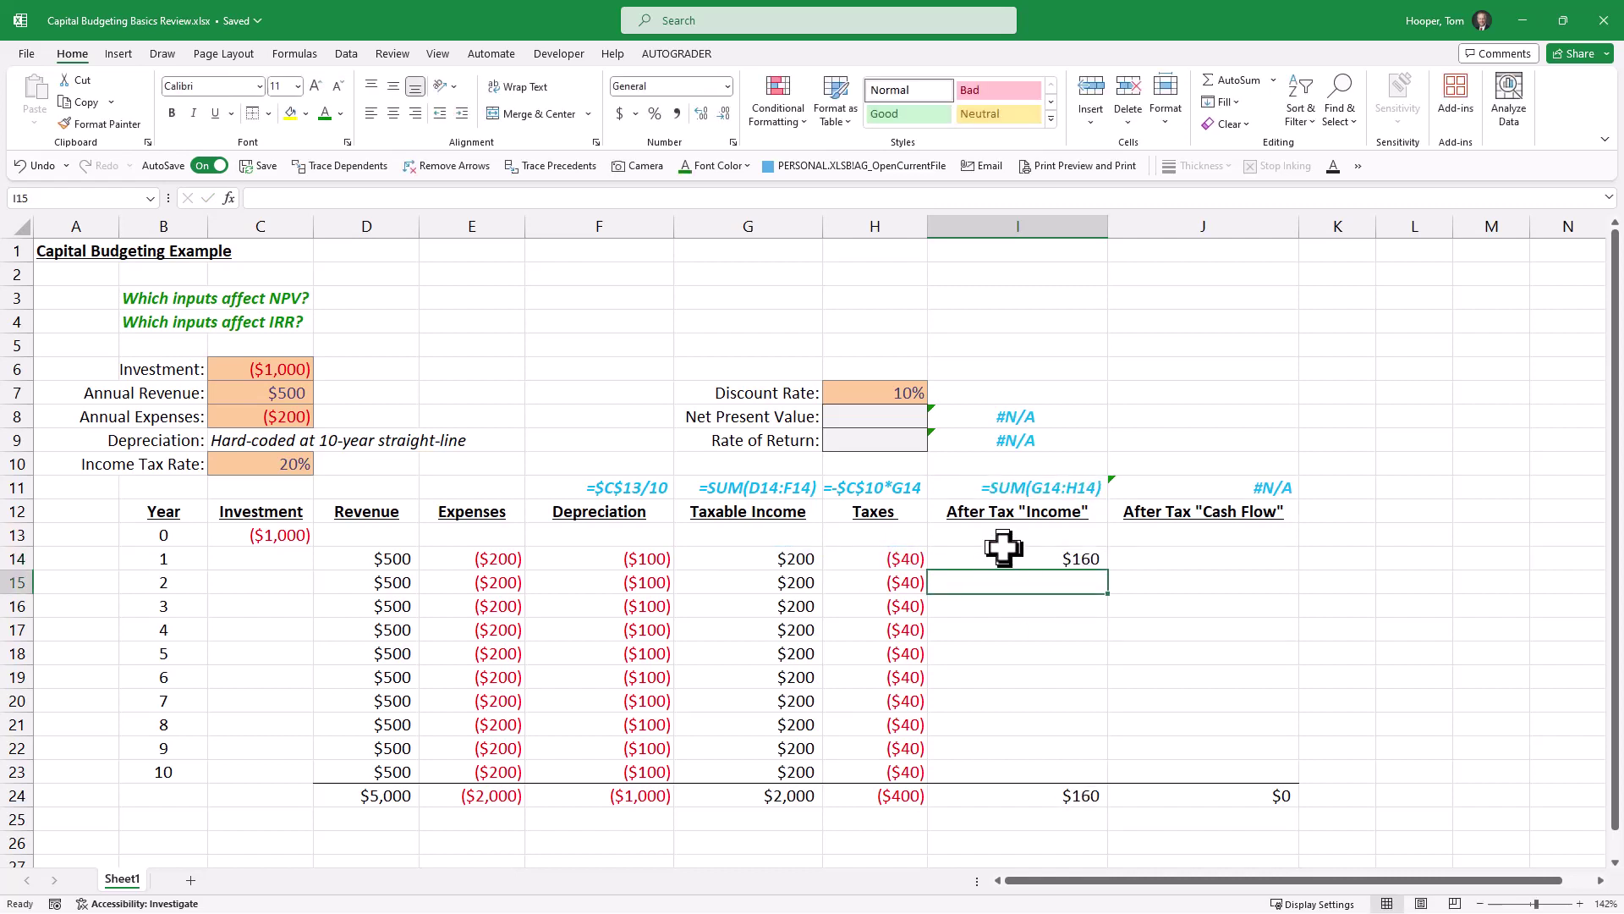
click(1015, 558)
double_click(1108, 569)
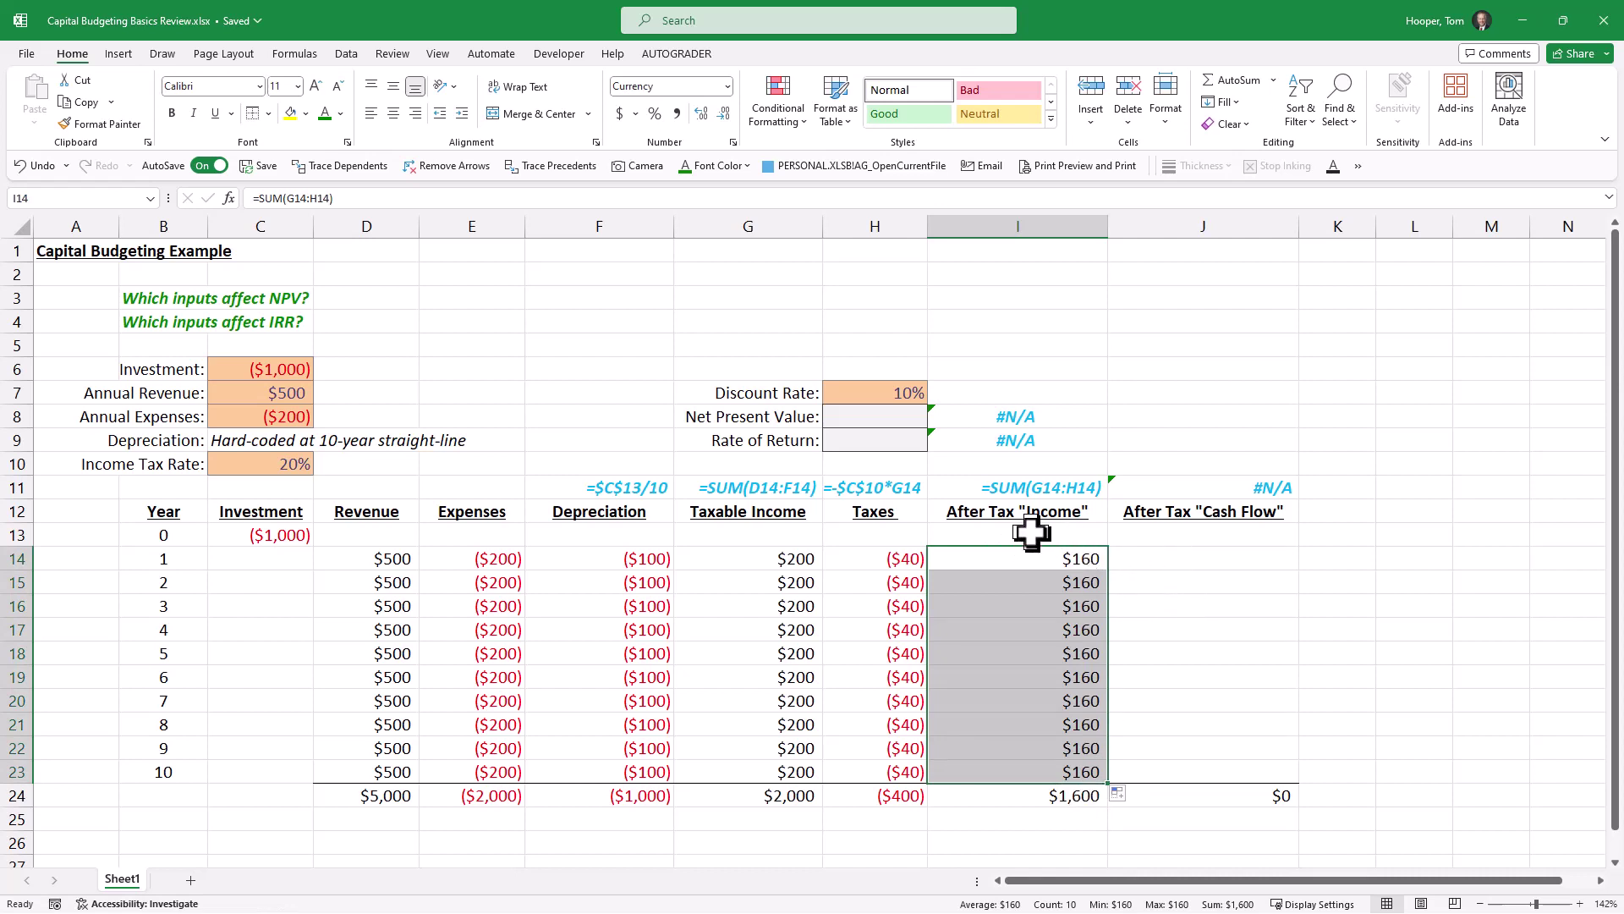
Enter the Year 1 After Tax "Cash Flow" formula in J14 as income plus investment minus depreciation, =I14+C14-F14
click(1195, 562)
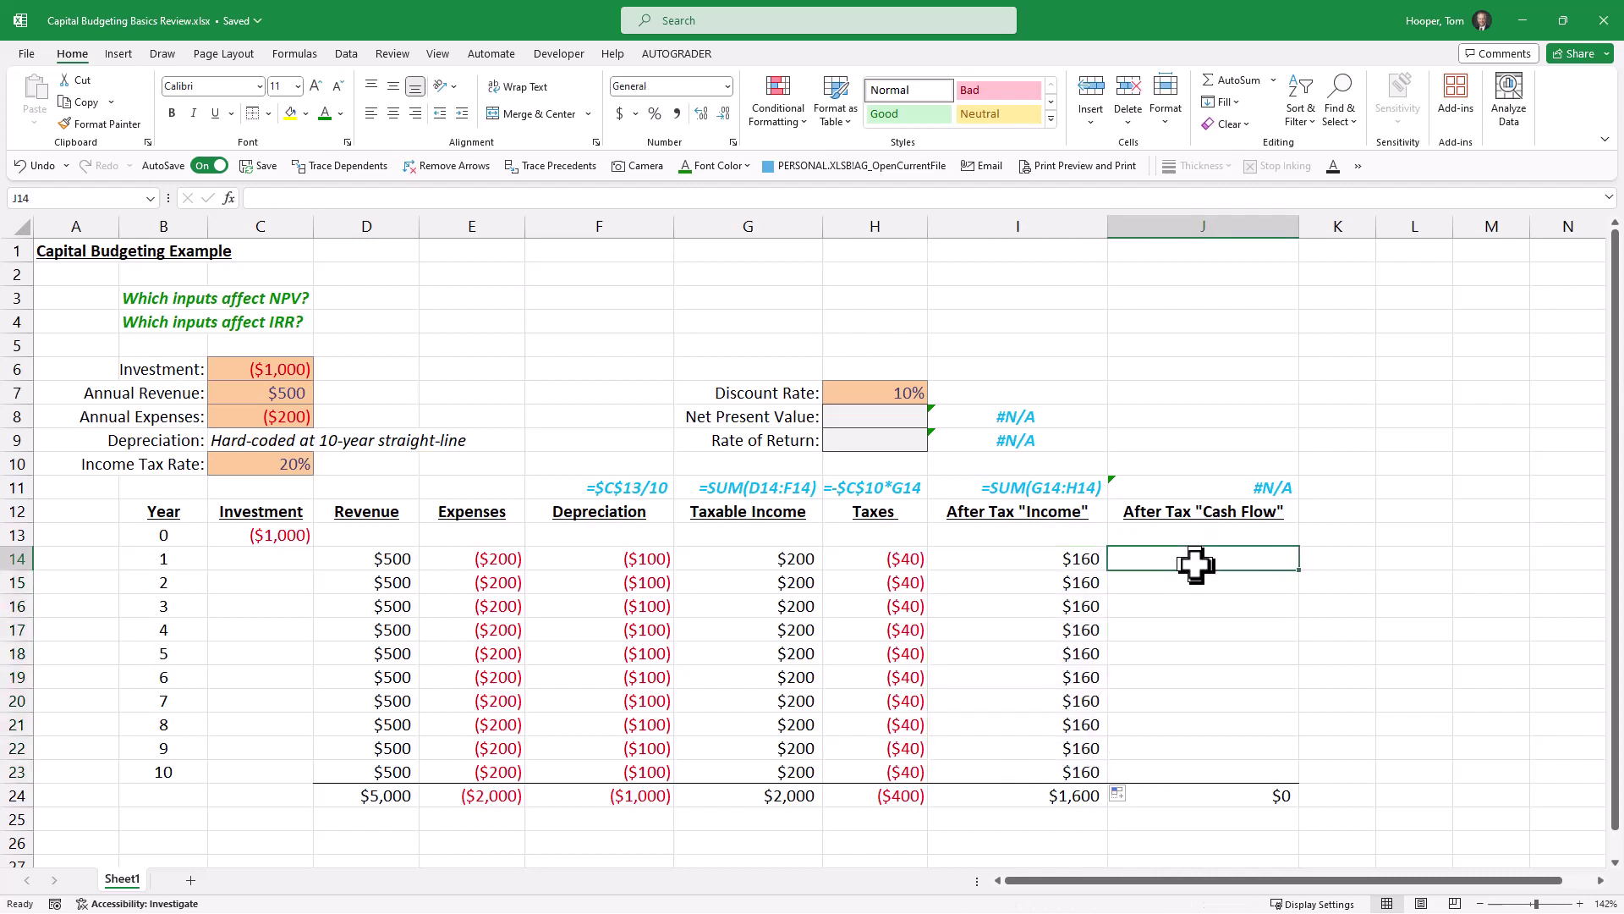
text(=)
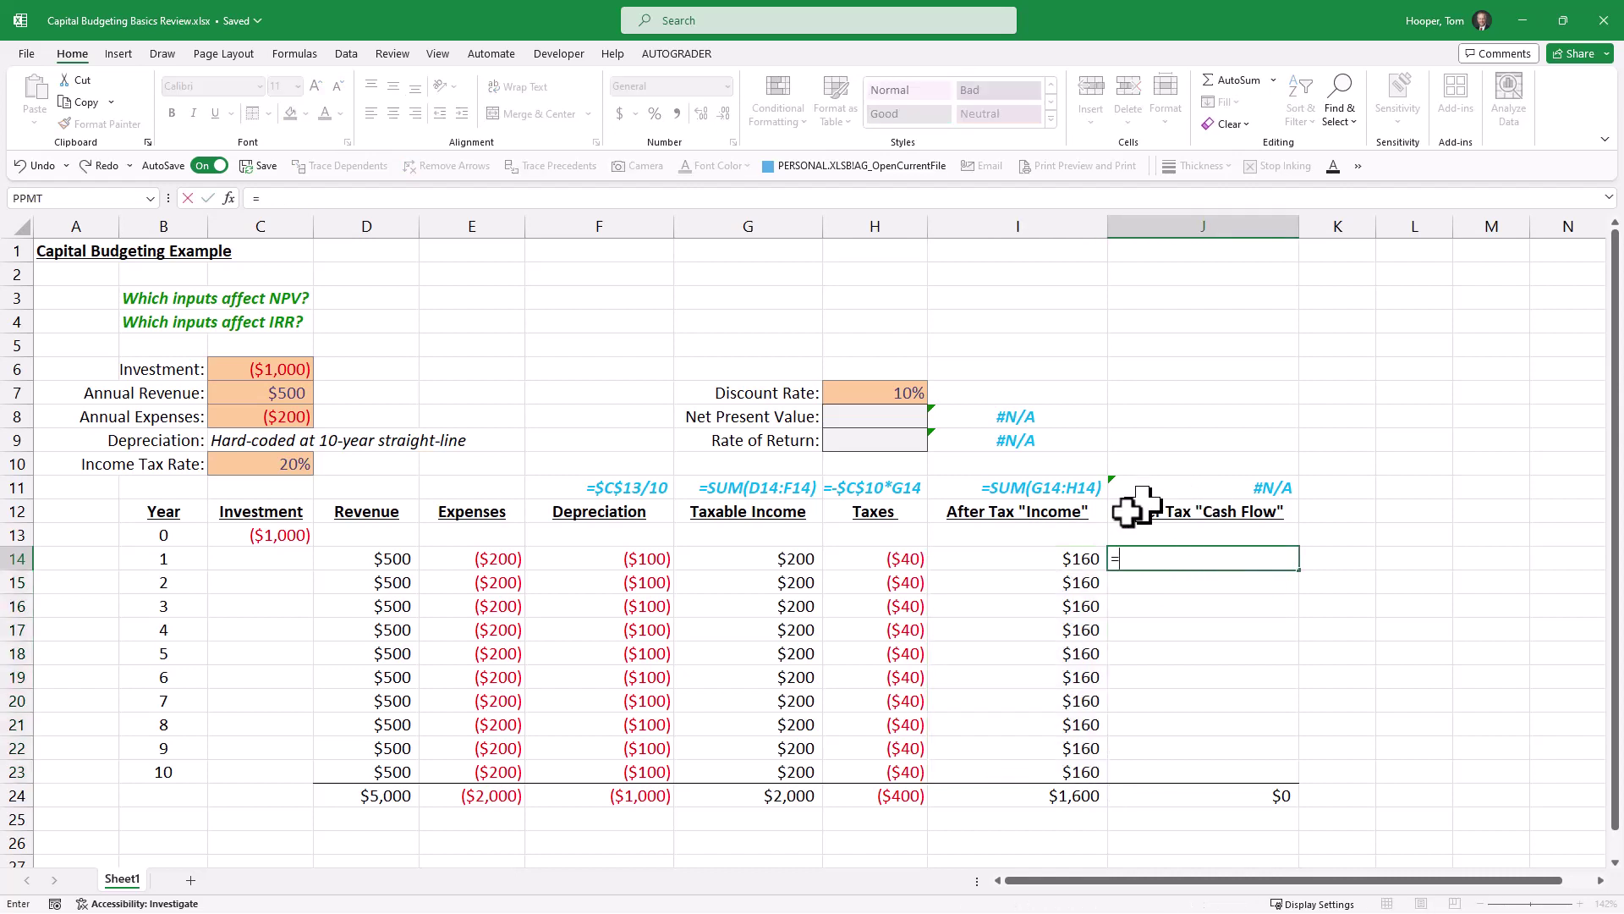
click(1010, 559)
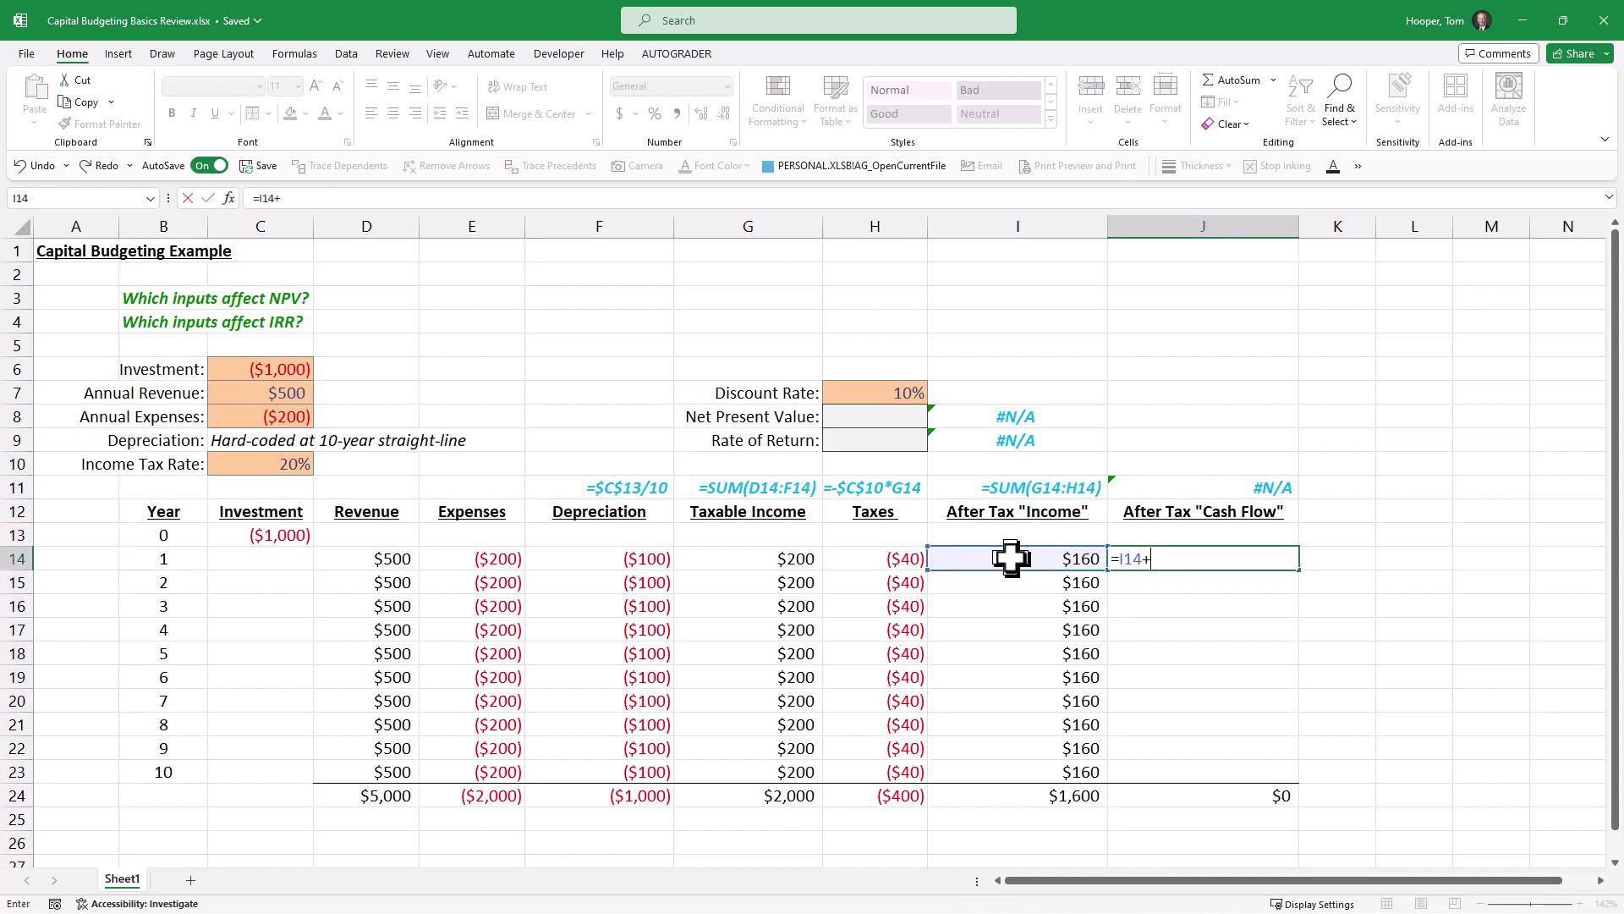
click(260, 565)
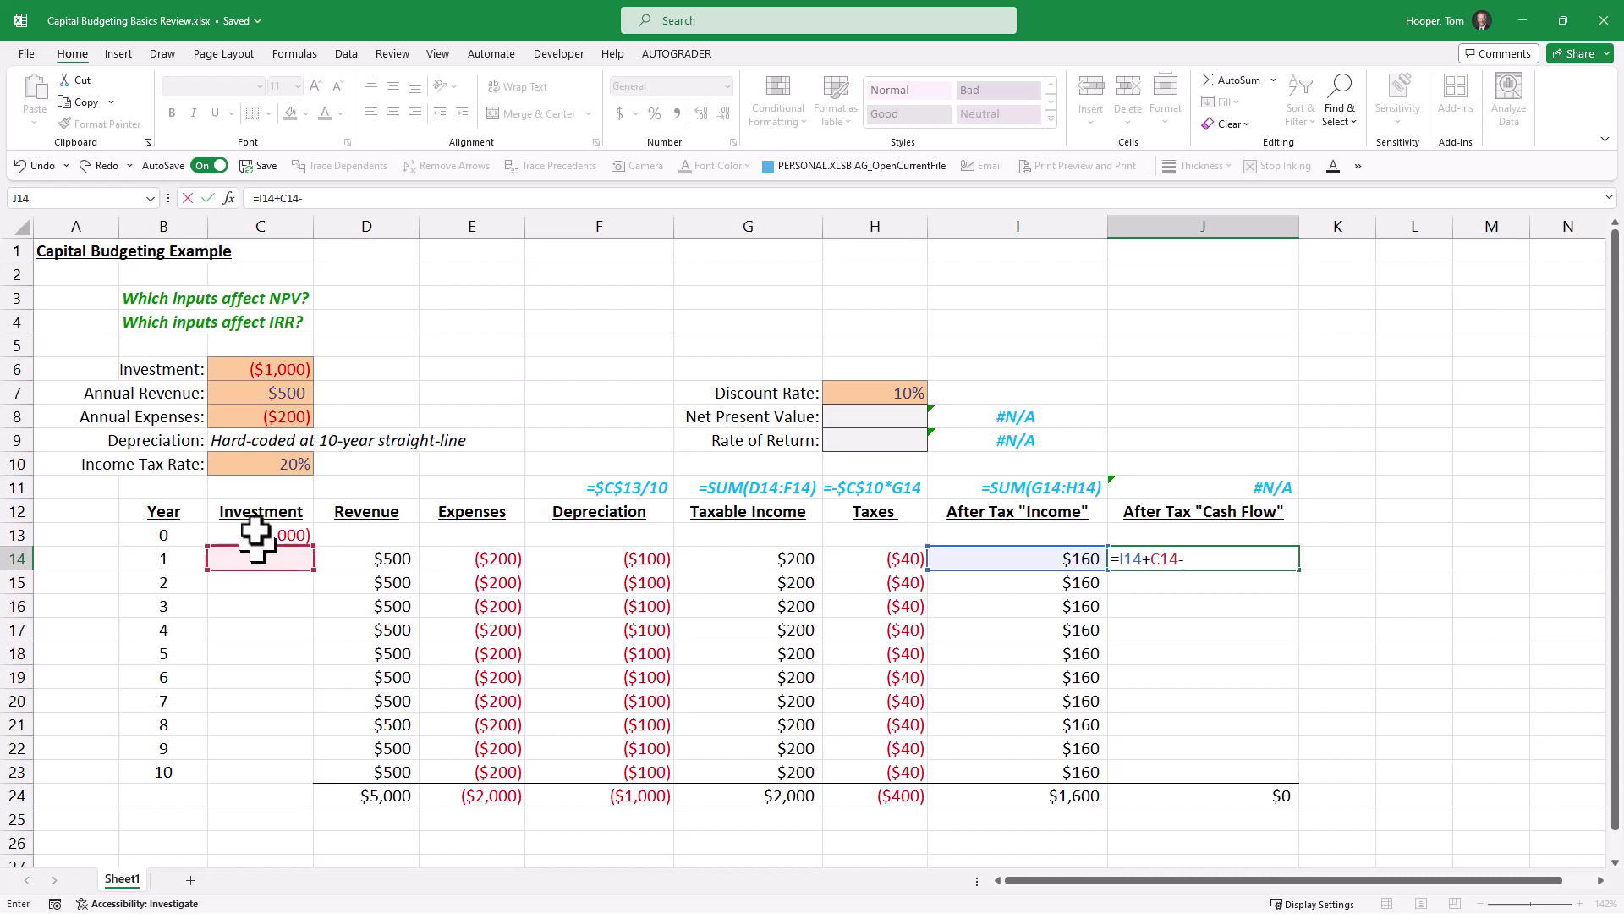
click(587, 561)
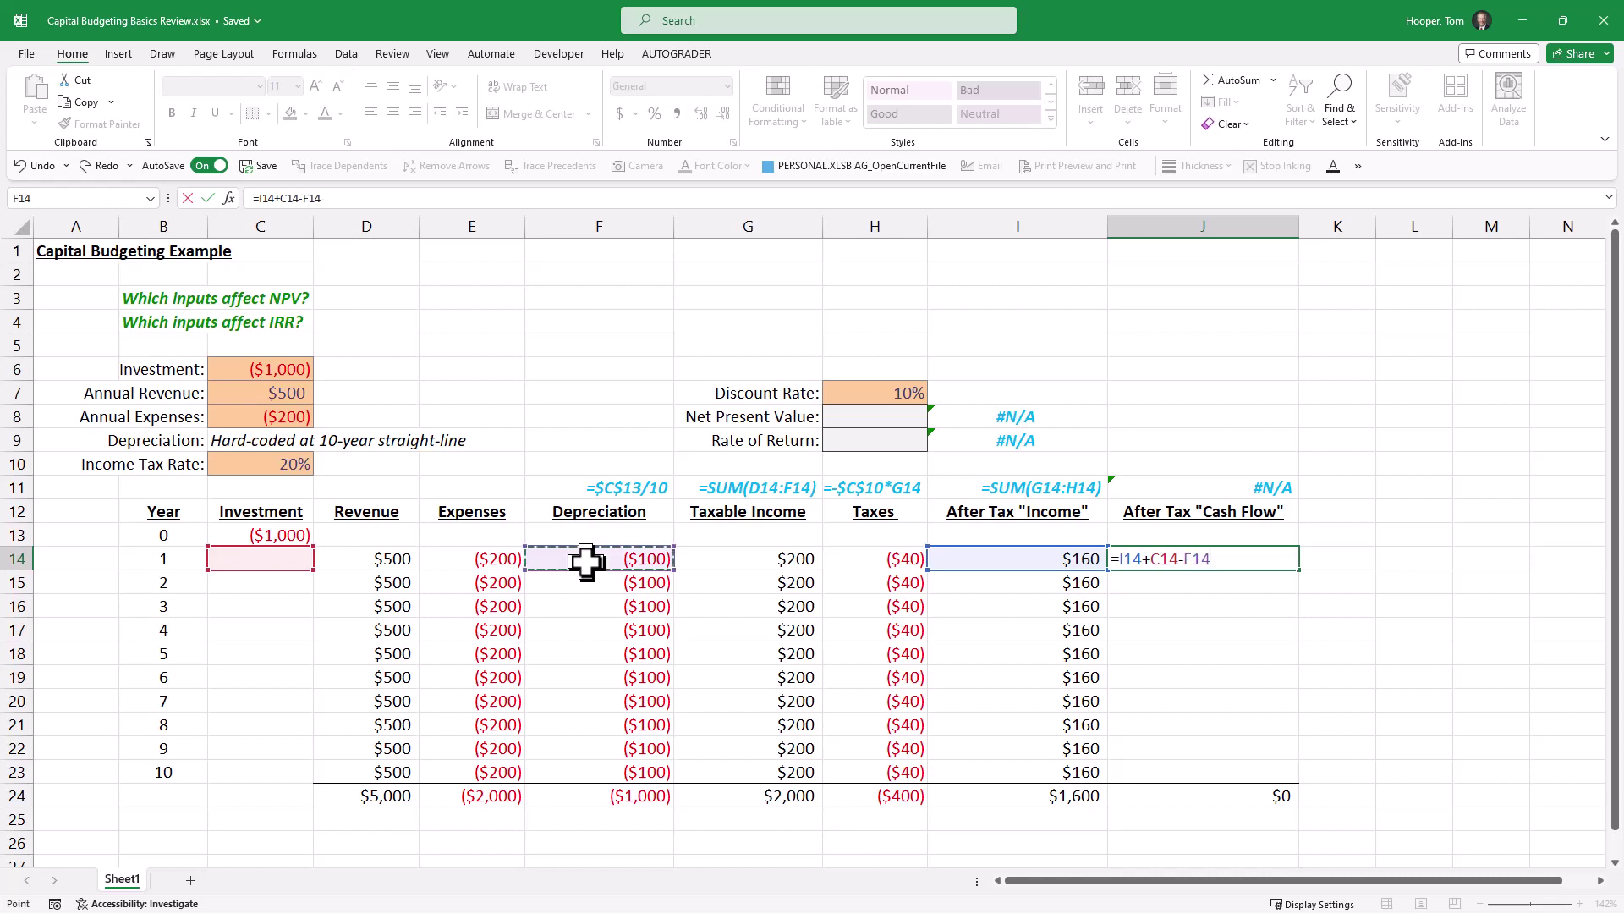
key(Return)
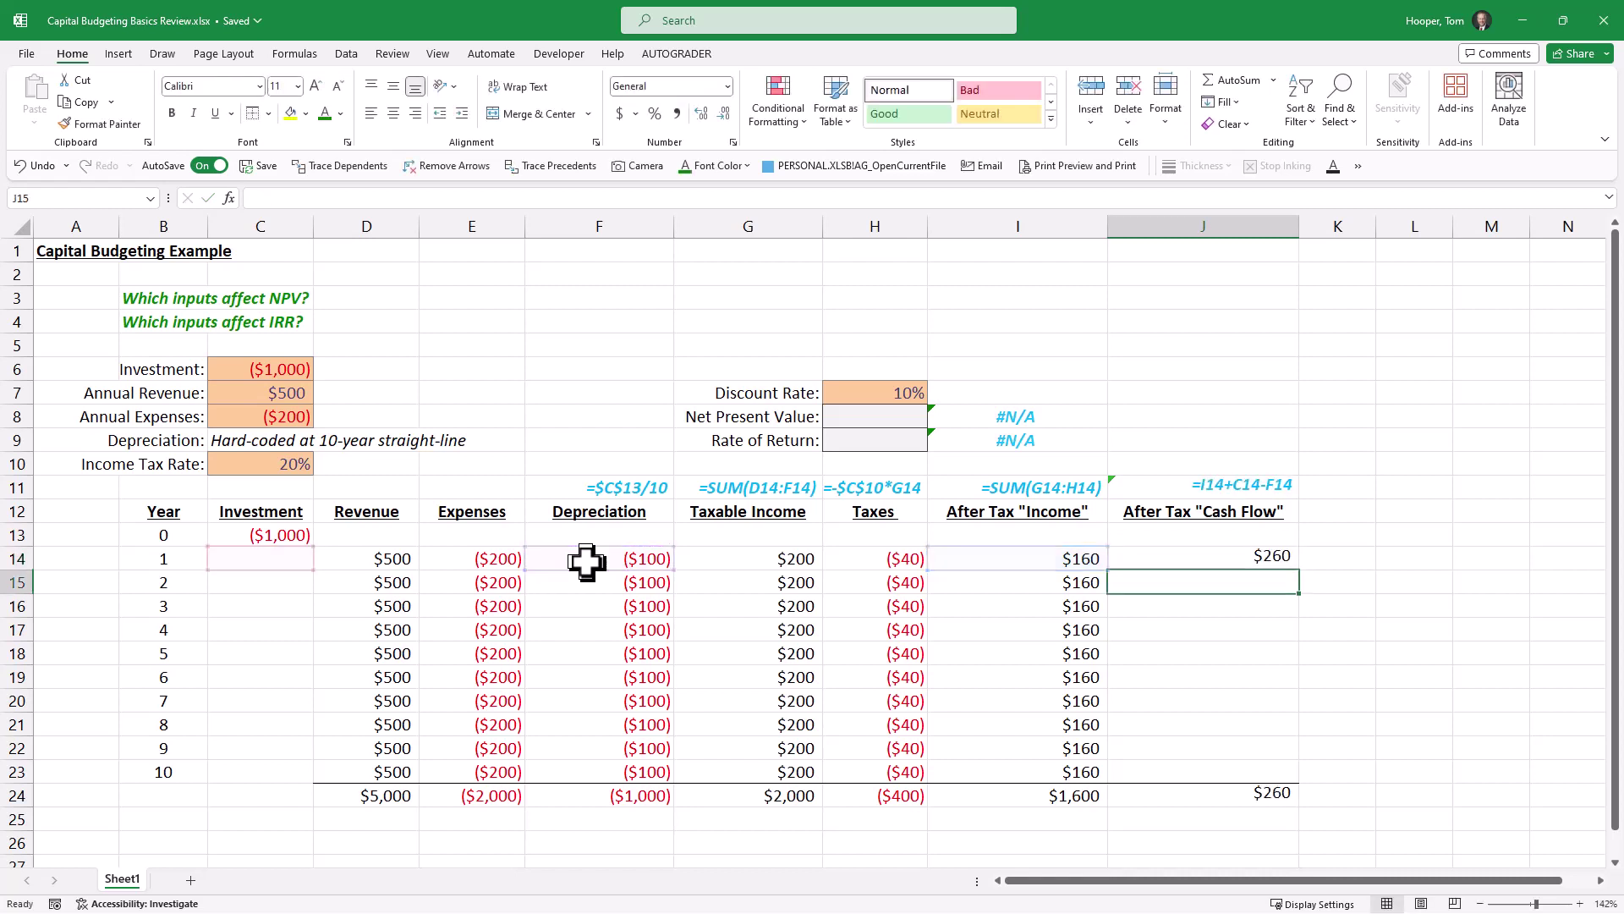
Fill the Year 1 cash flow formula down through Year 10 and up to Year 0, covering J13:J23
key(Up)
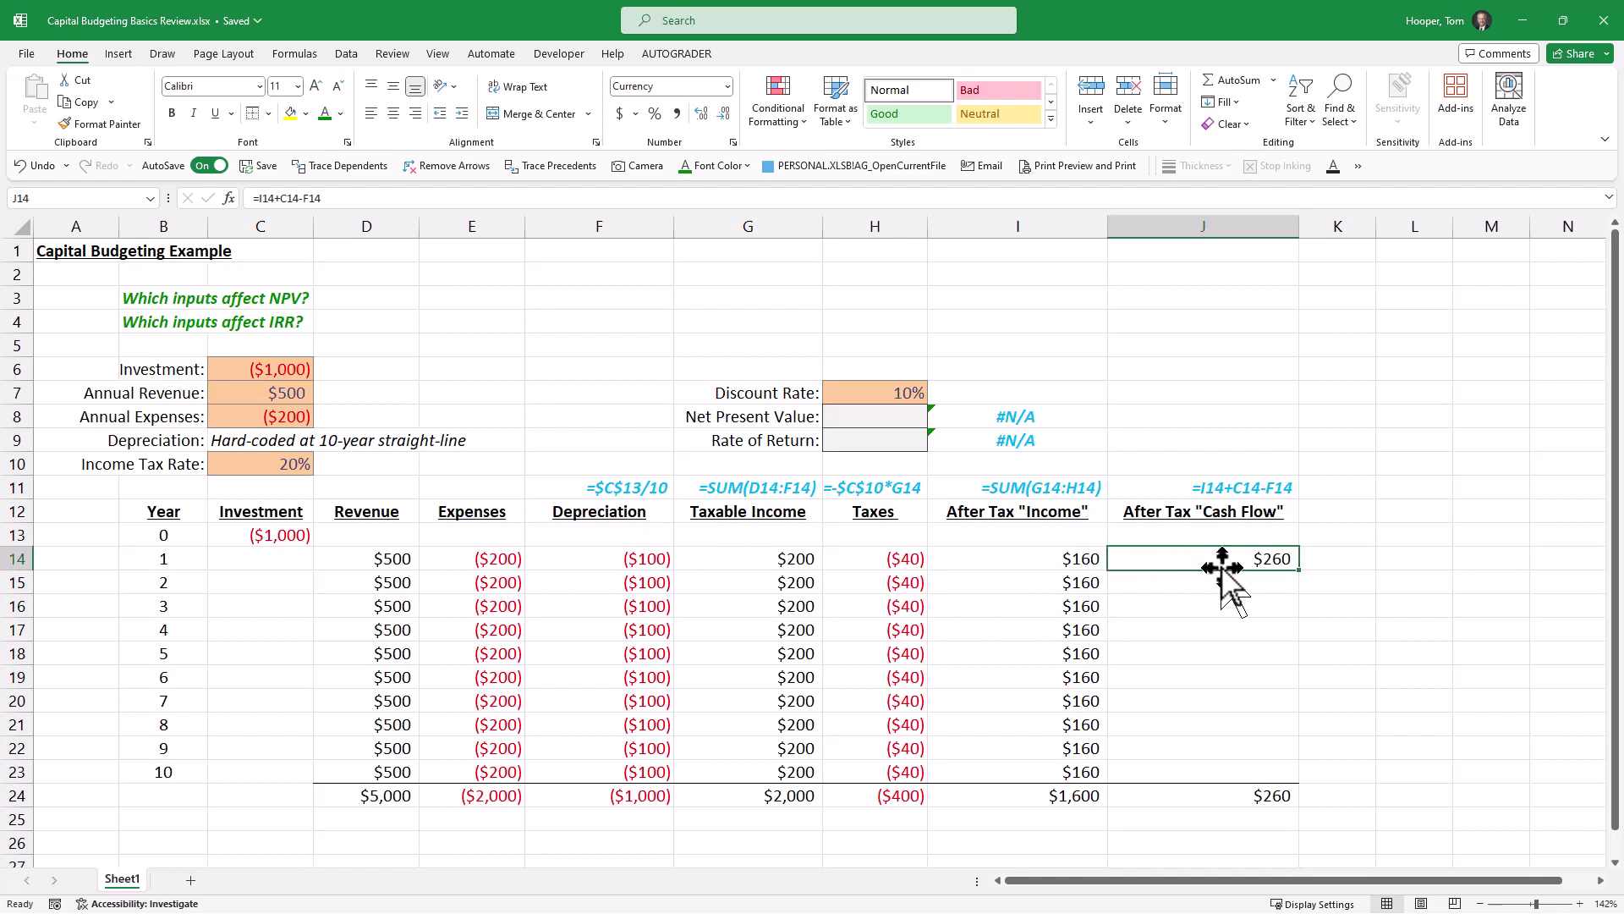
double_click(1298, 572)
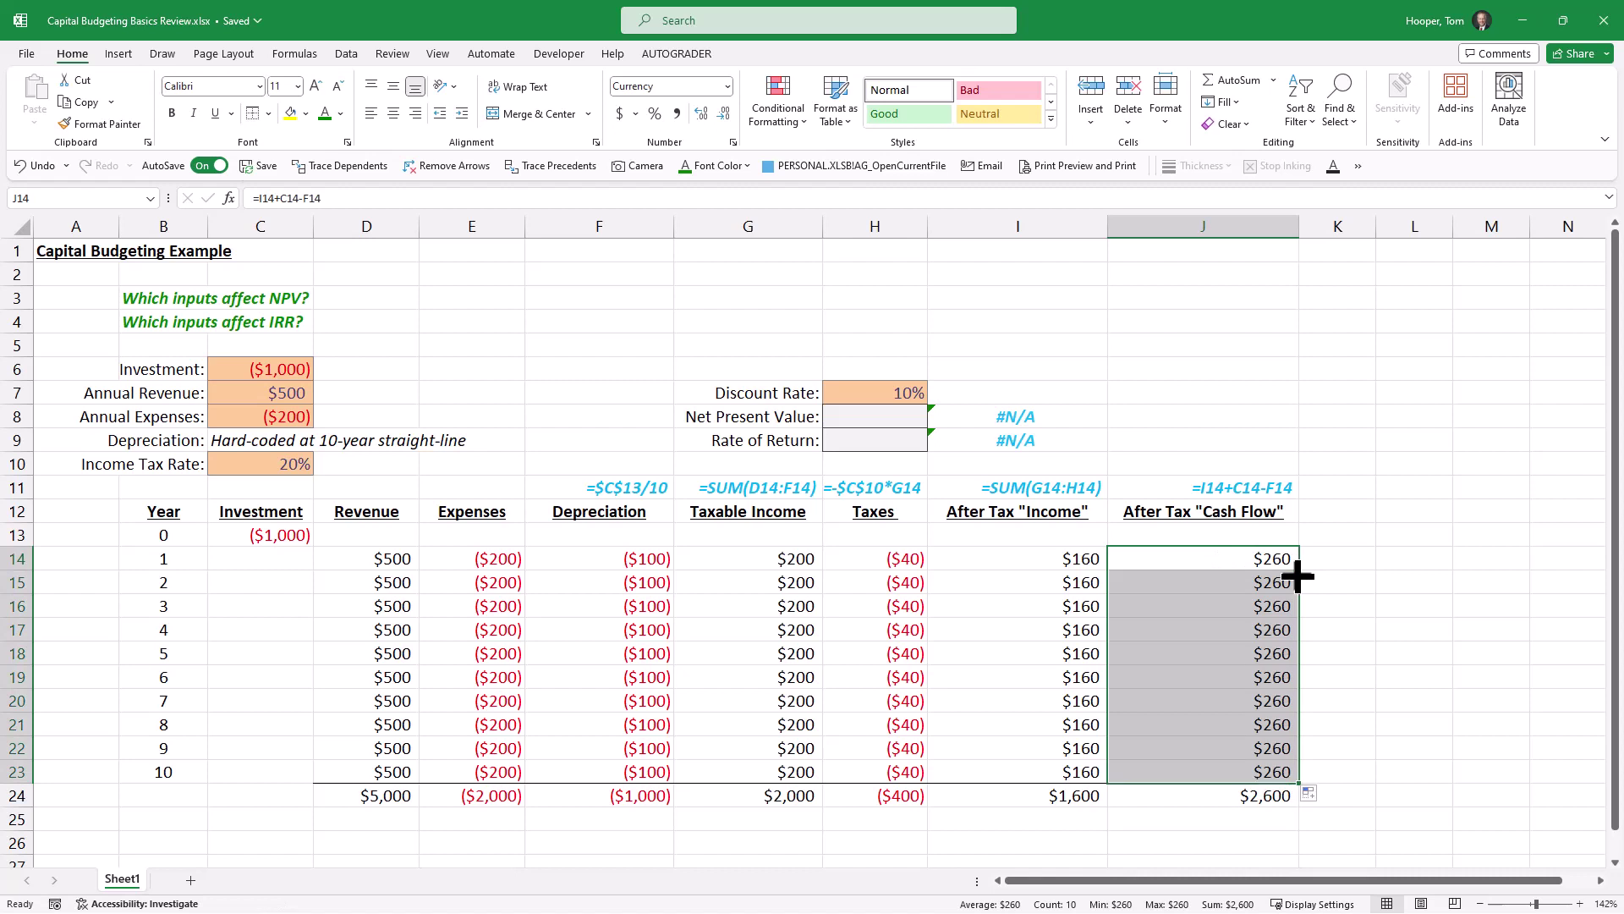
click(1147, 558)
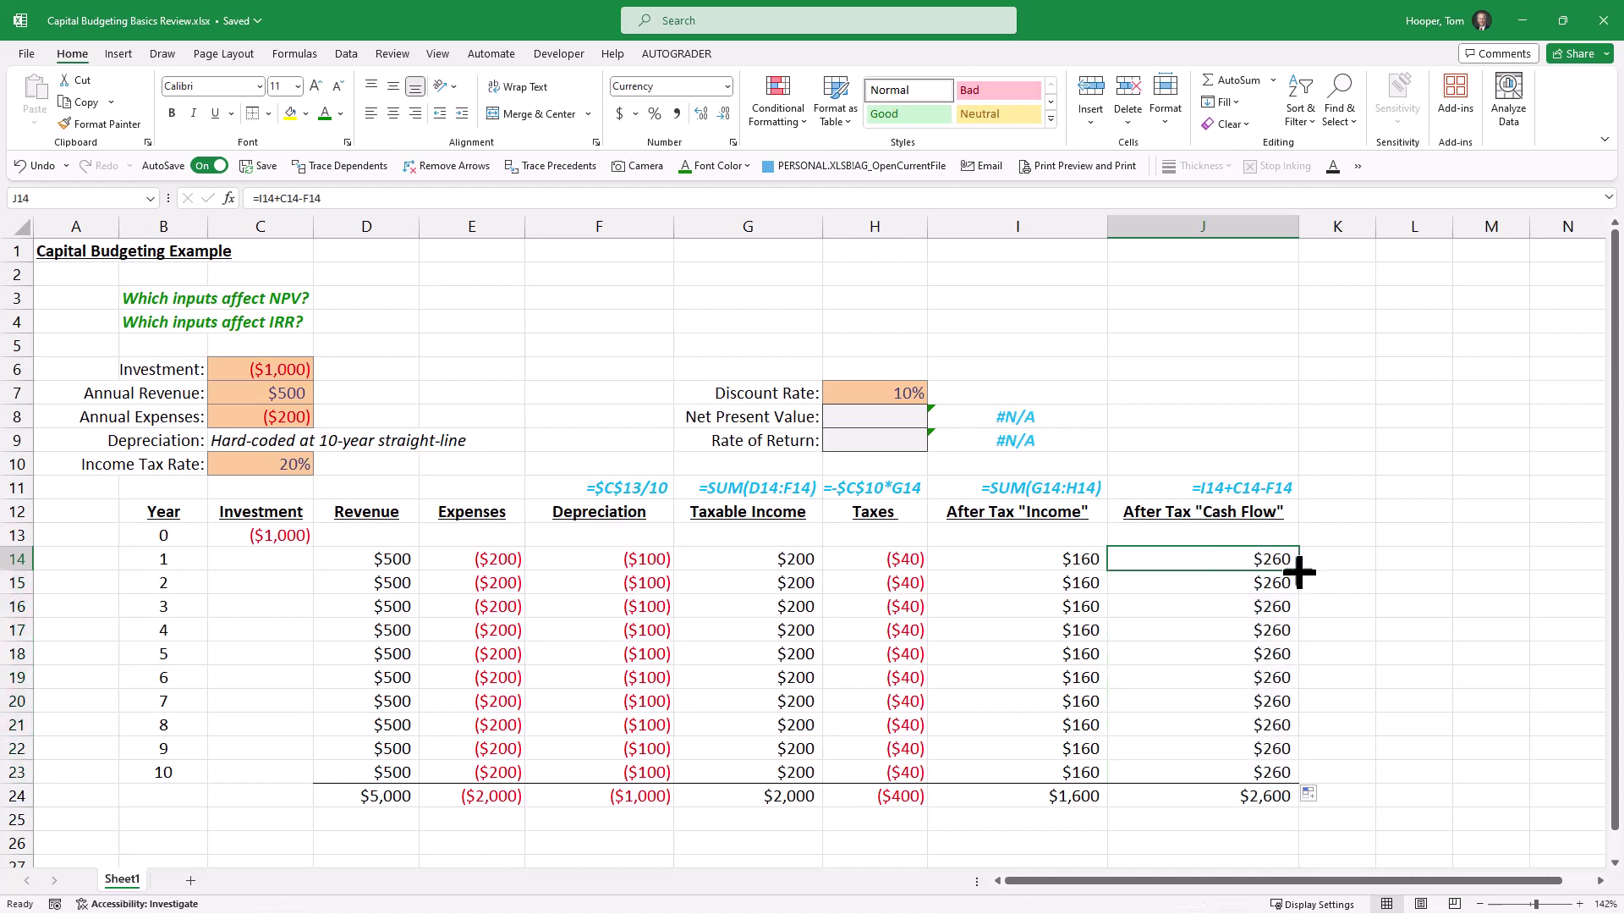
drag(1298, 572, 1197, 535)
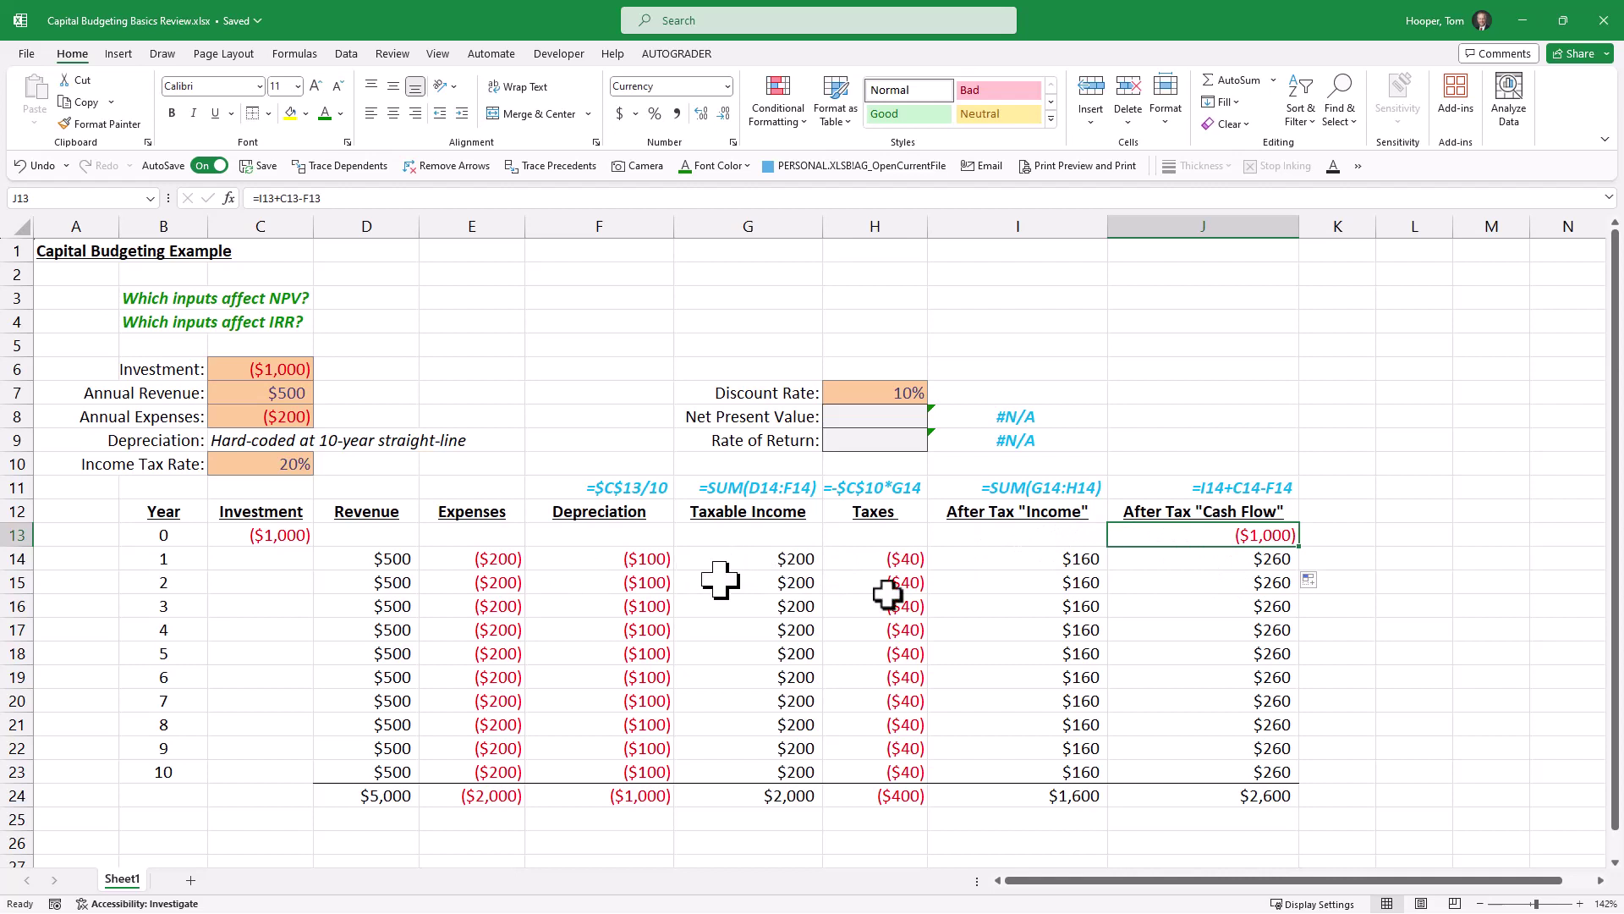
Review the Year 1 revenue, expenses, taxes and after-tax cash flow cells, D14, E14, H14 and J14
click(349, 565)
click(507, 563)
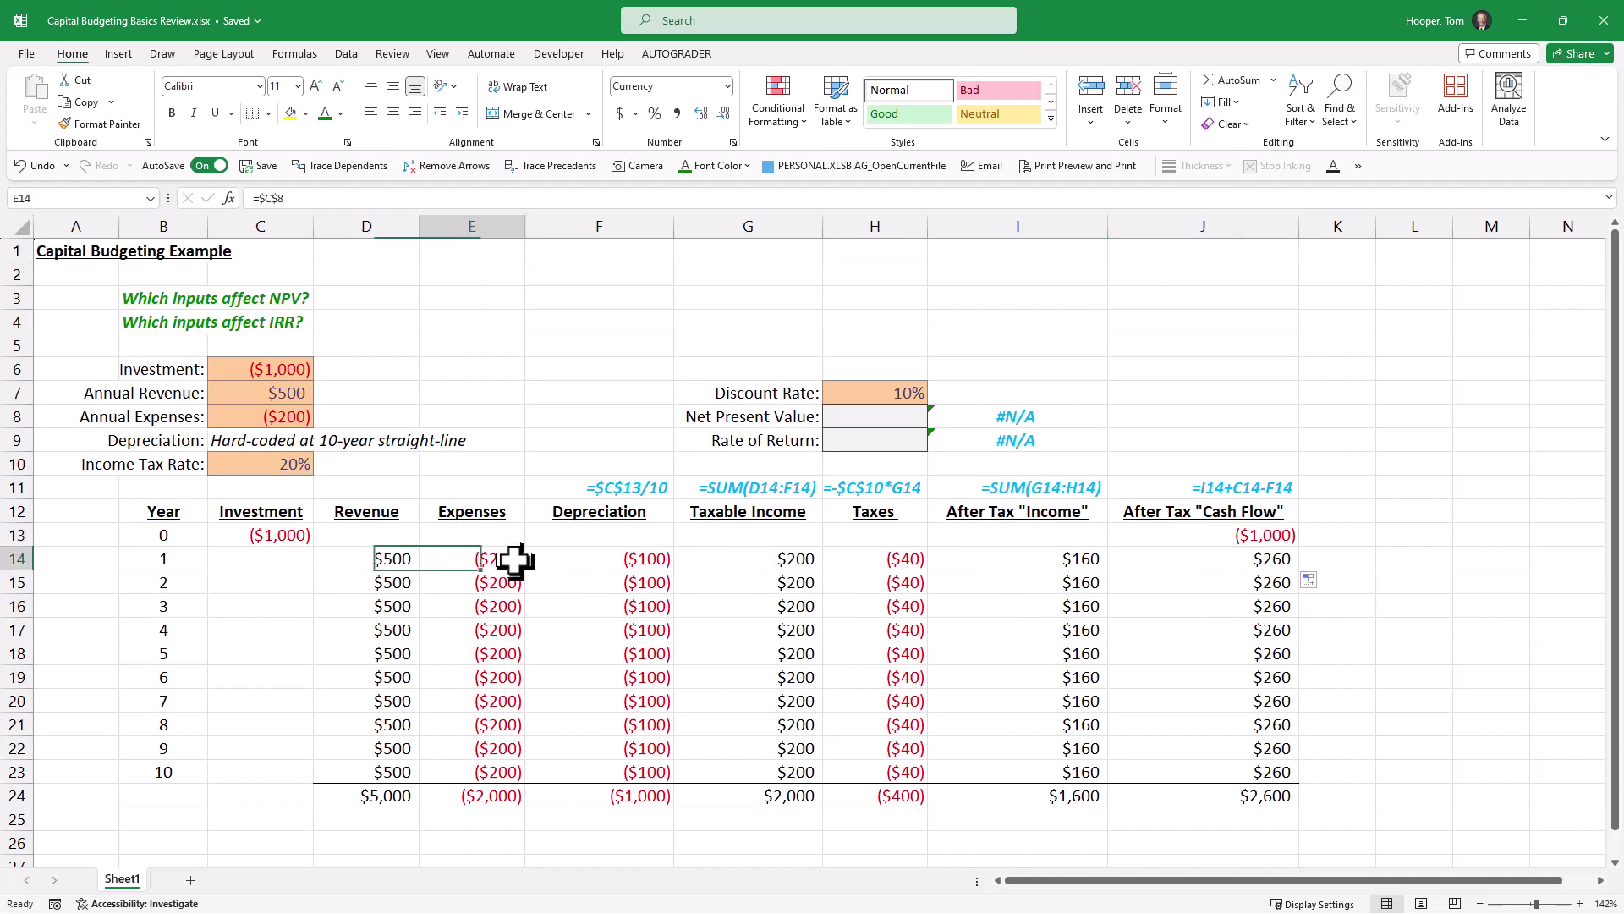
click(909, 562)
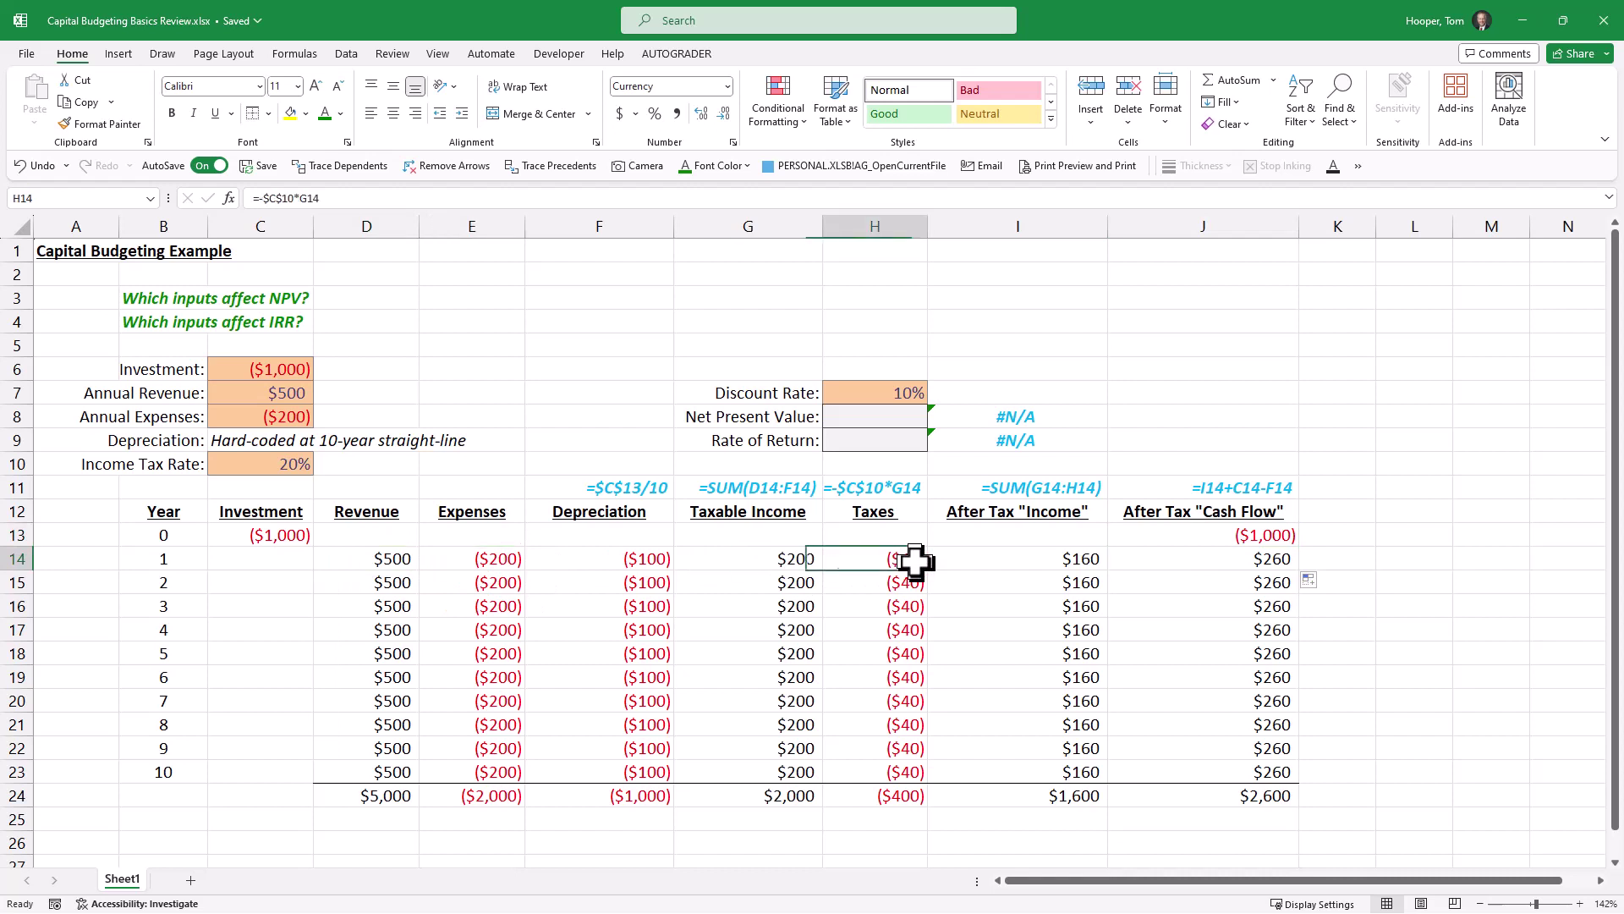
click(1243, 559)
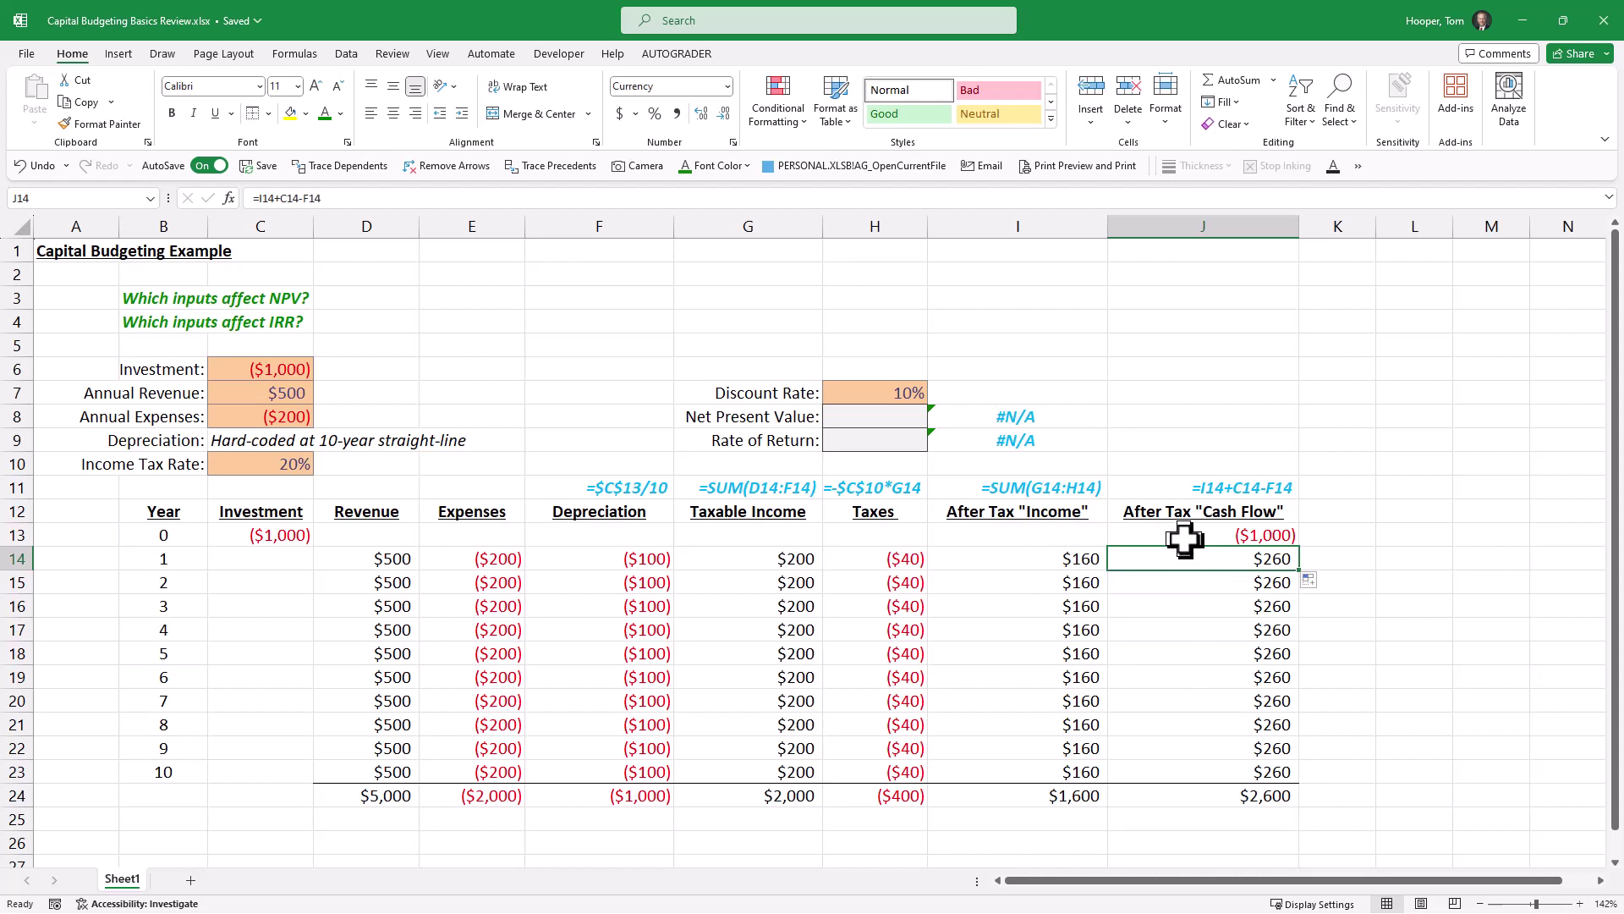
Calculate the Net Present Value in H8 with the formula =J13+NPV(H7,J14:J23)
click(915, 419)
text(=)
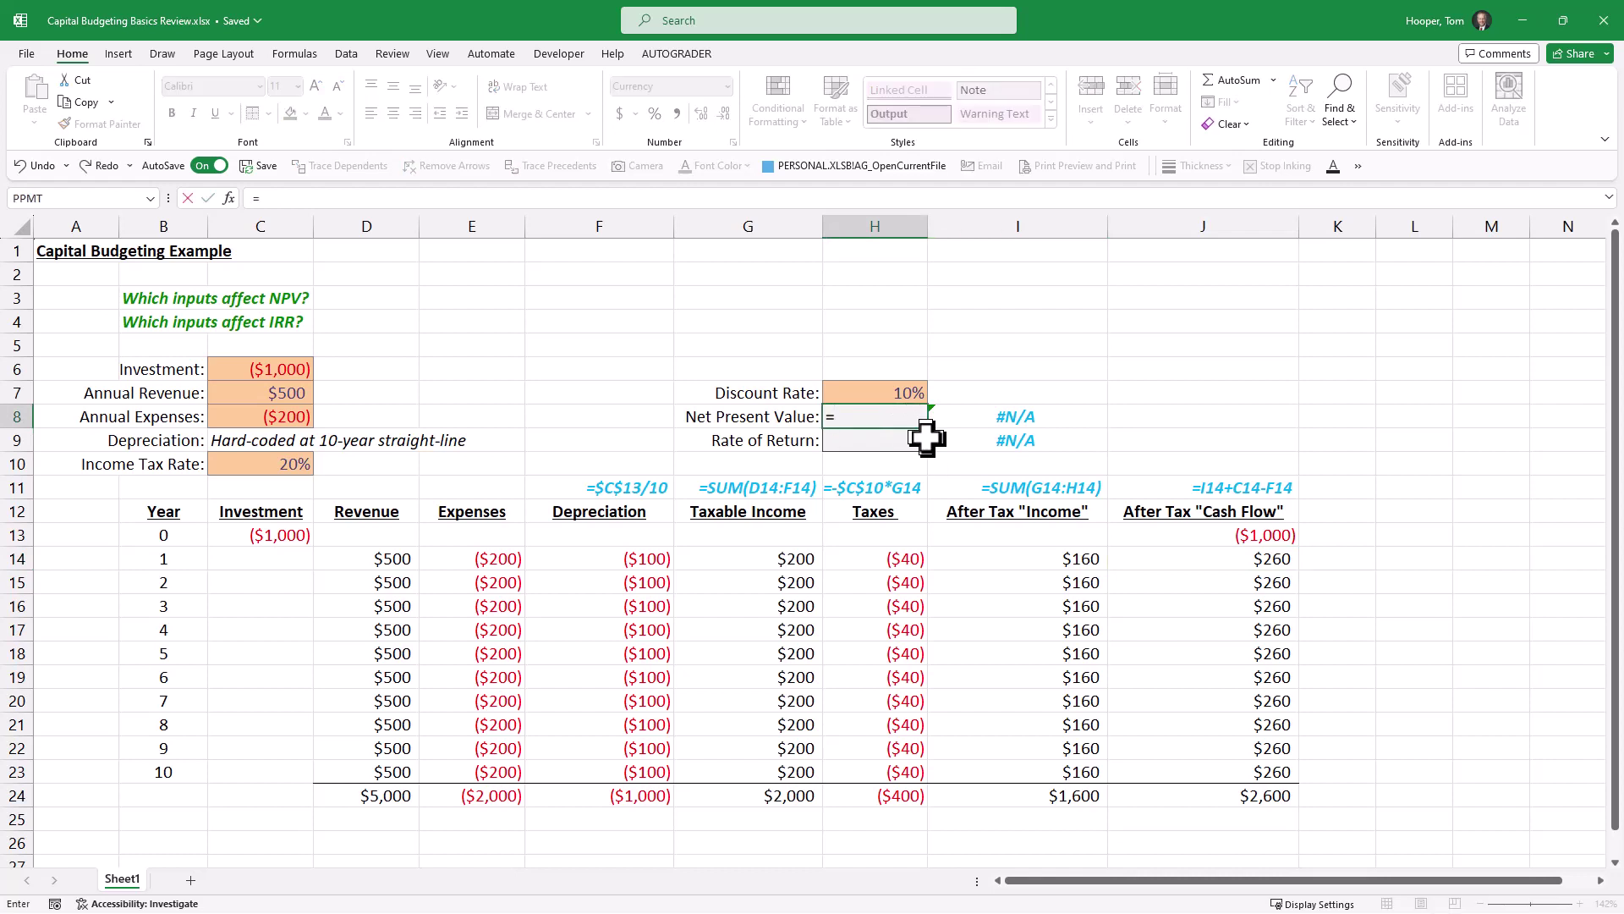
click(1180, 533)
text(+npv()
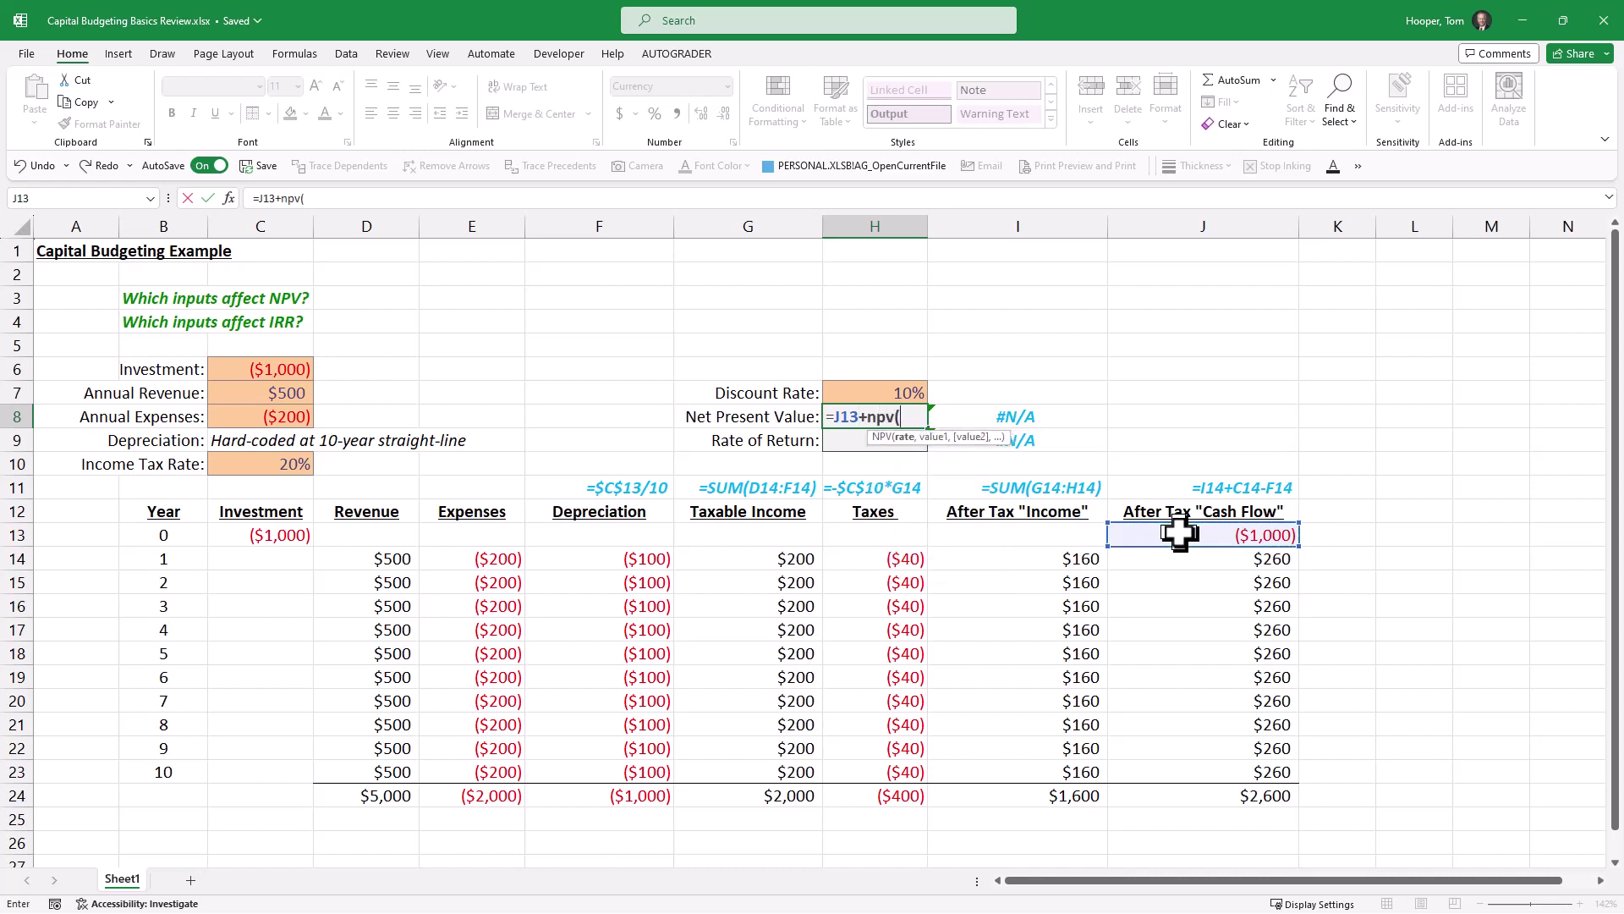
key(Up)
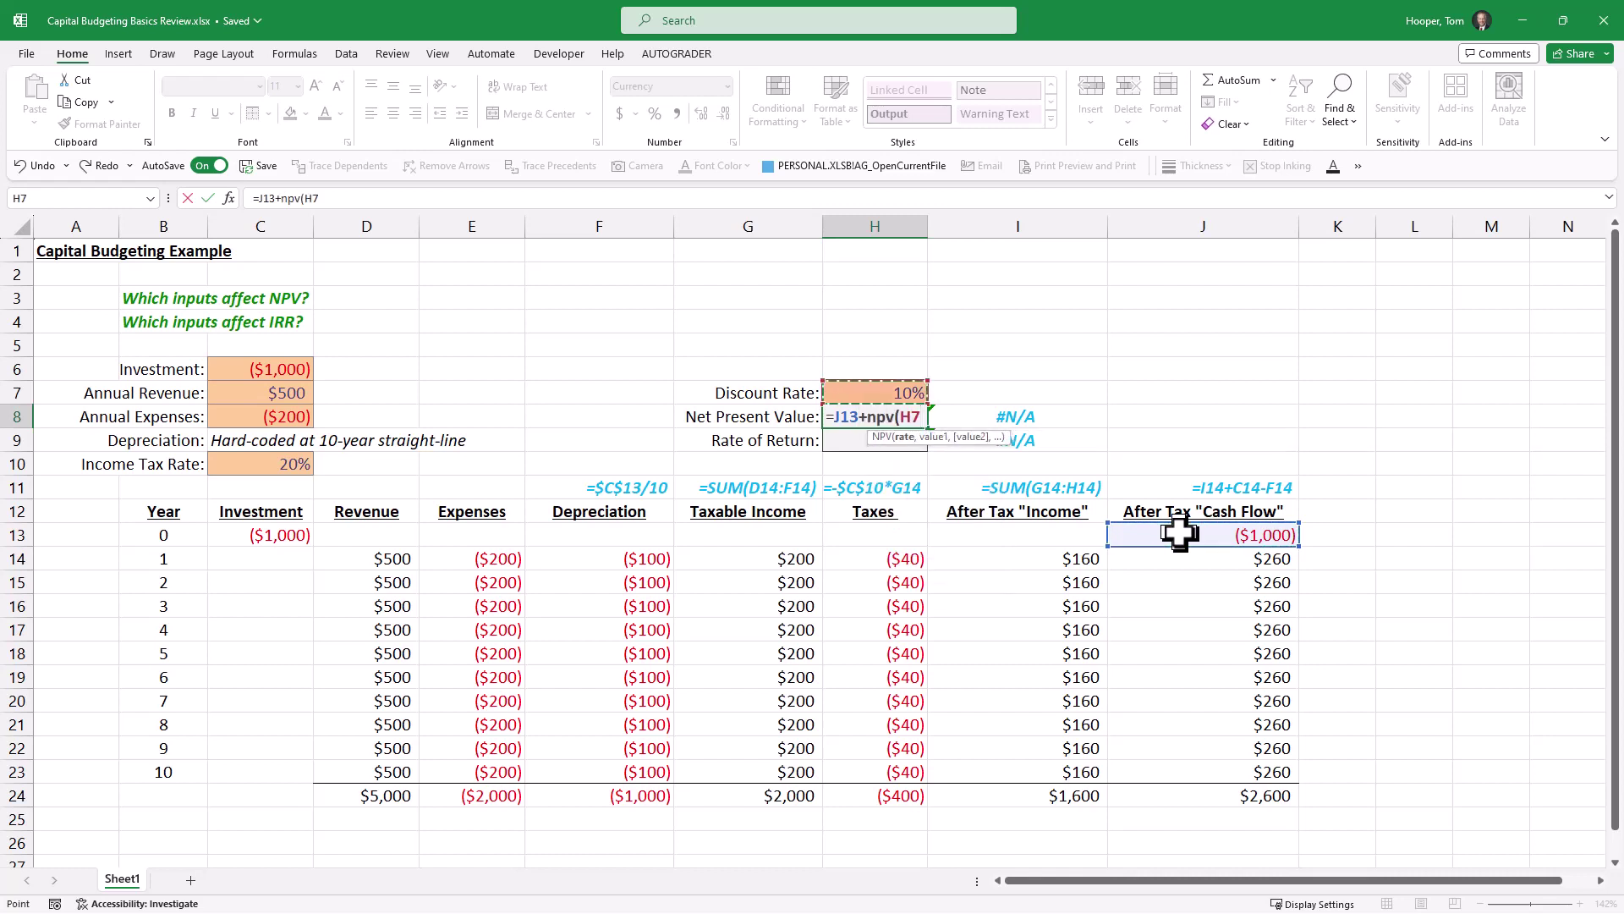
text(,)
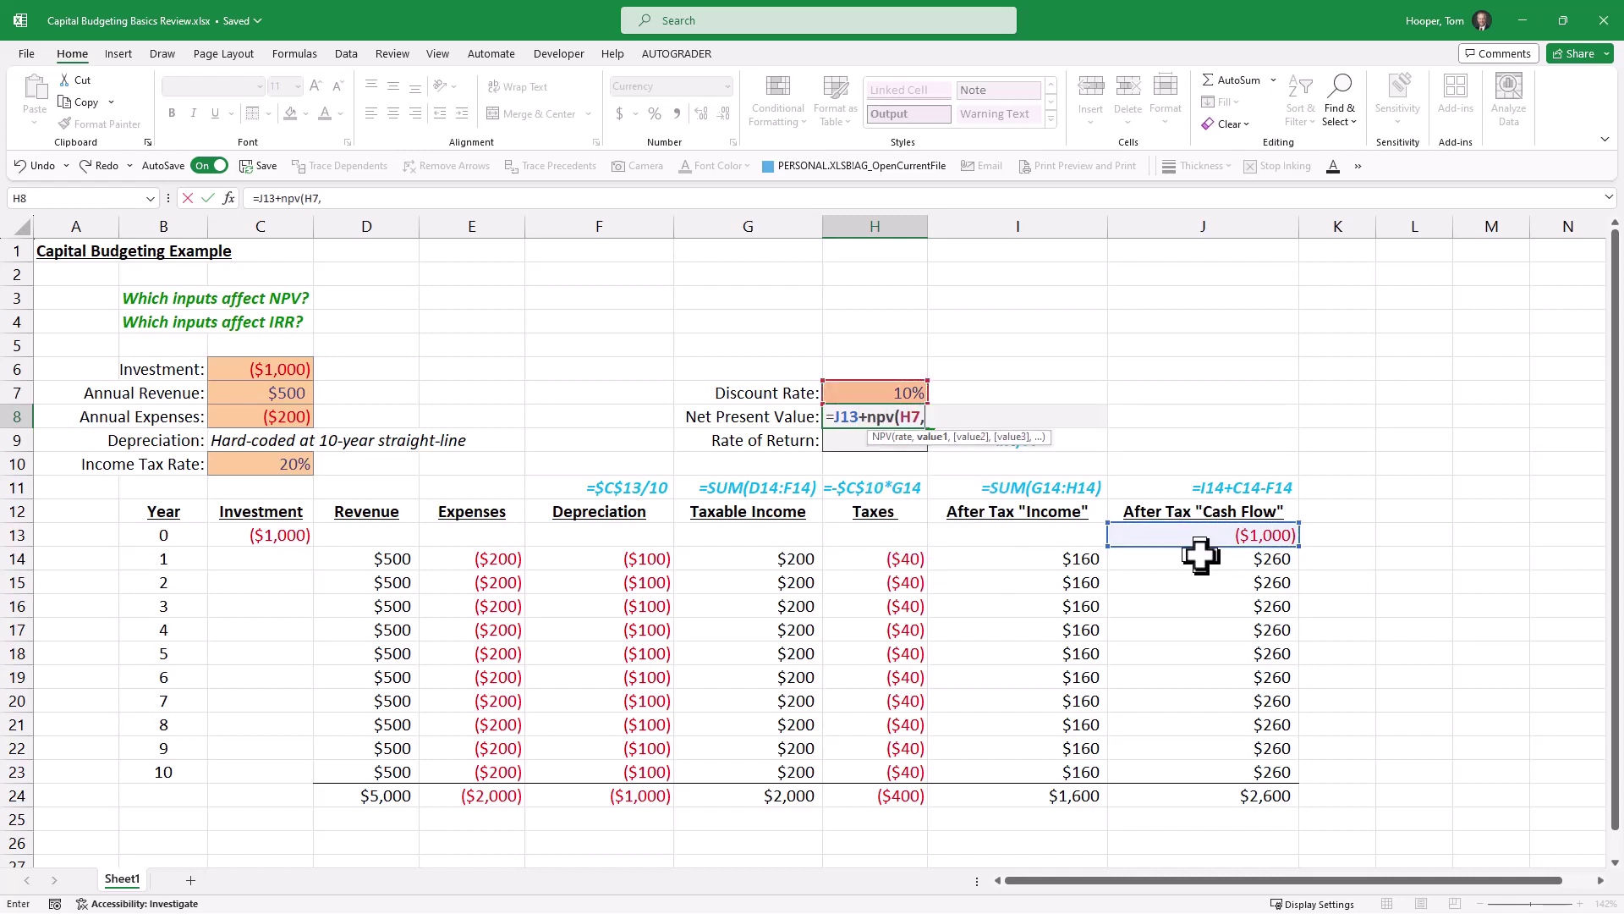
drag(1200, 559, 1215, 768)
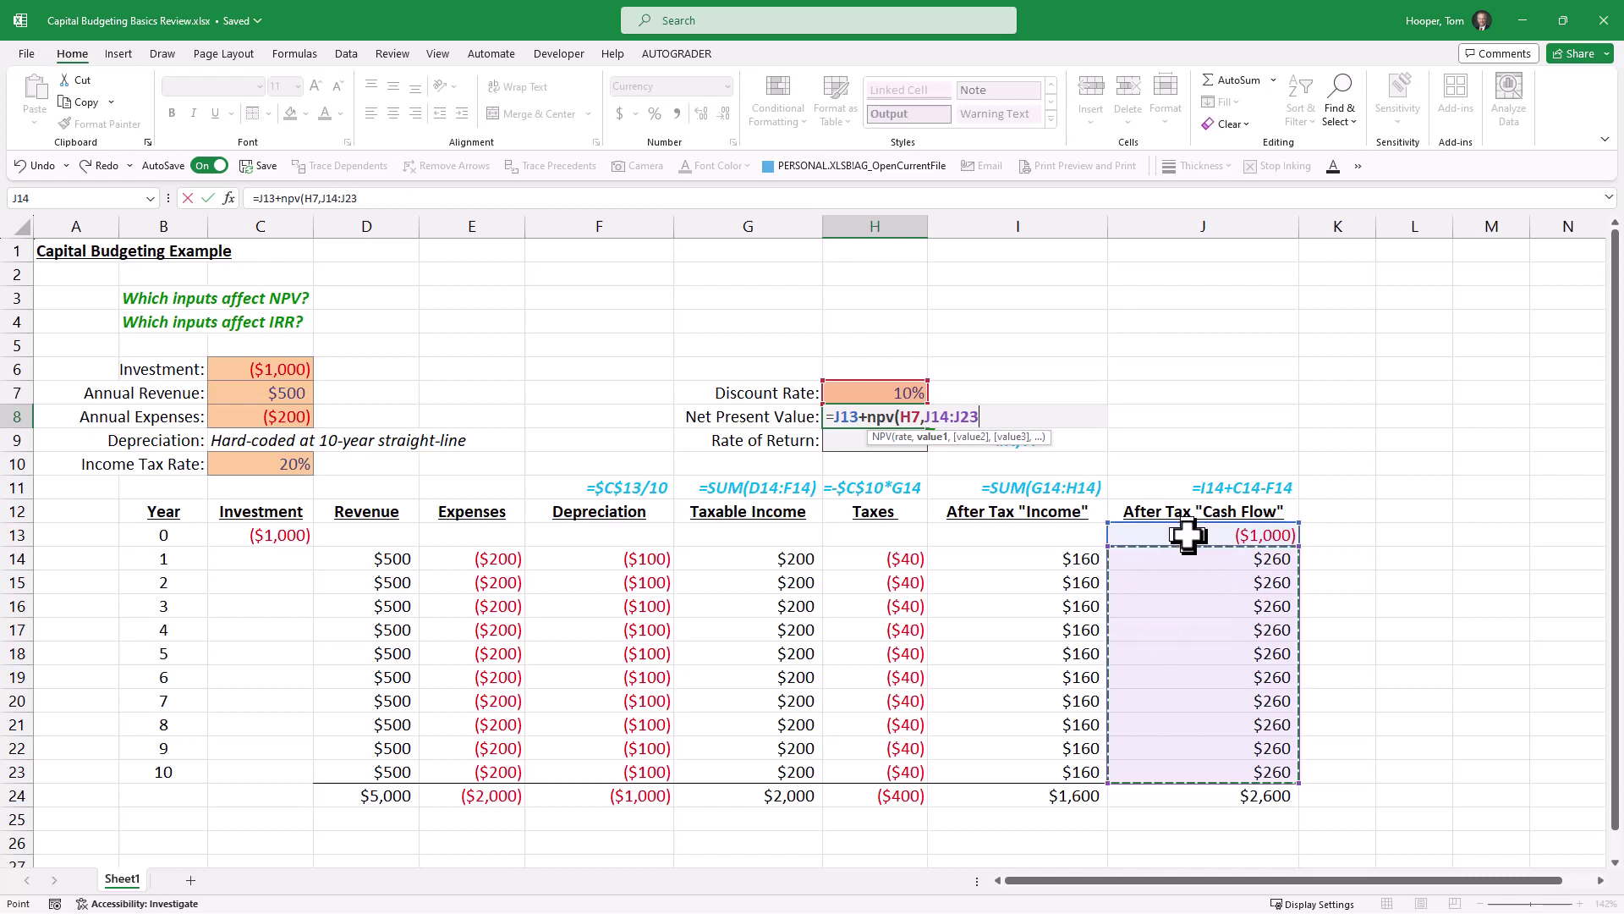
text())
key(Return)
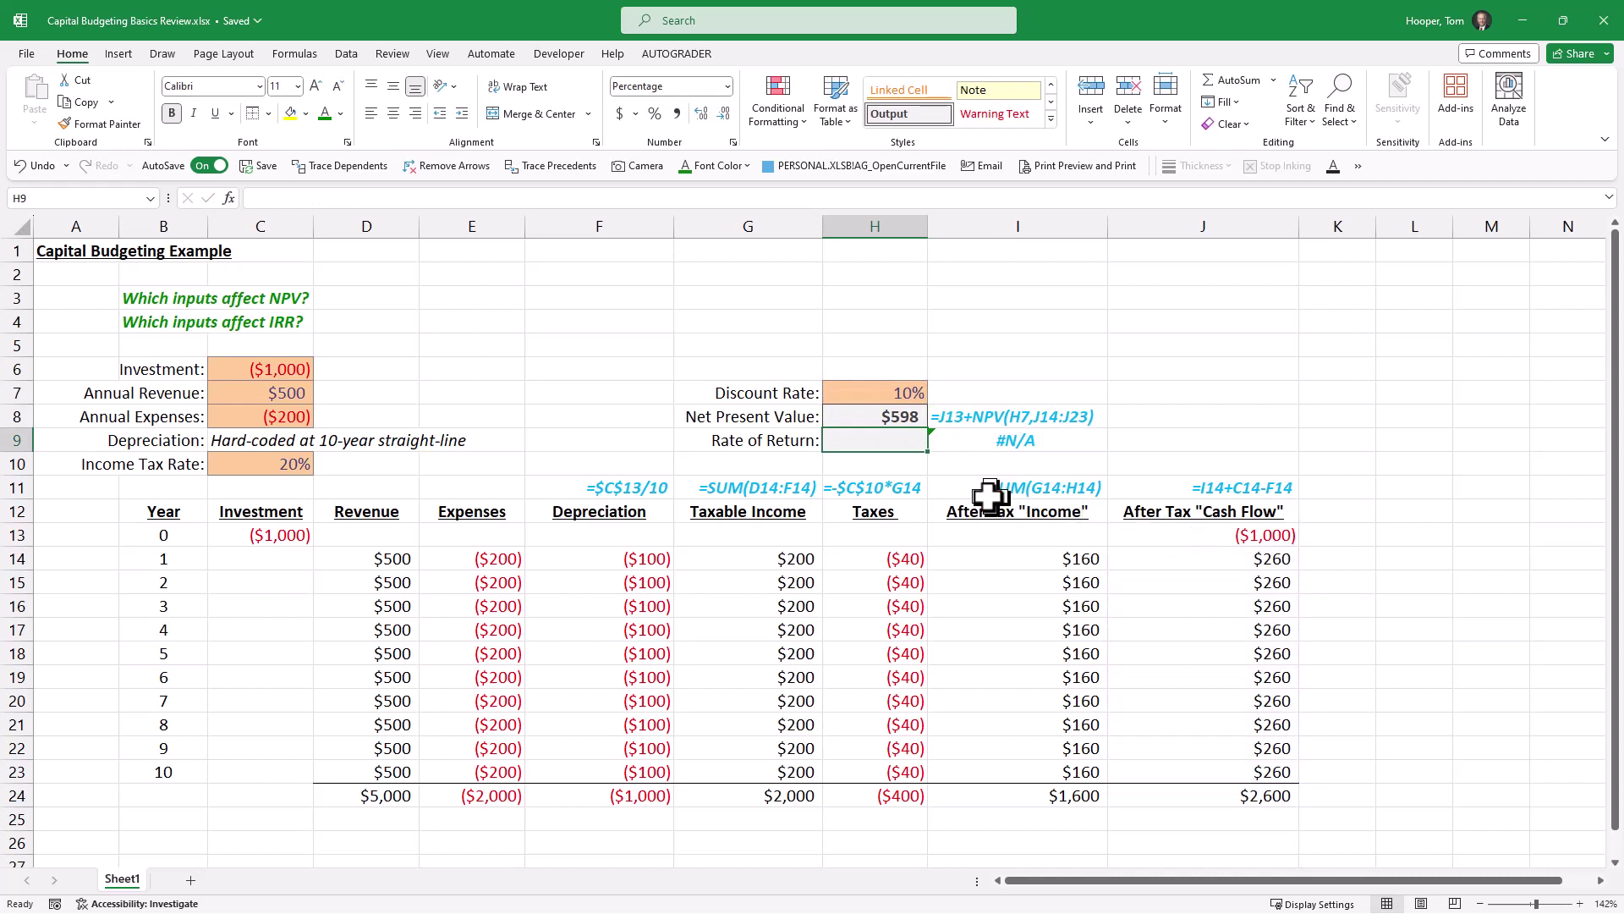
Calculate the Rate of Return in H9 with the IRR function over the Year 0 to Year 10 cash flows, J13:J23
text(=irr()
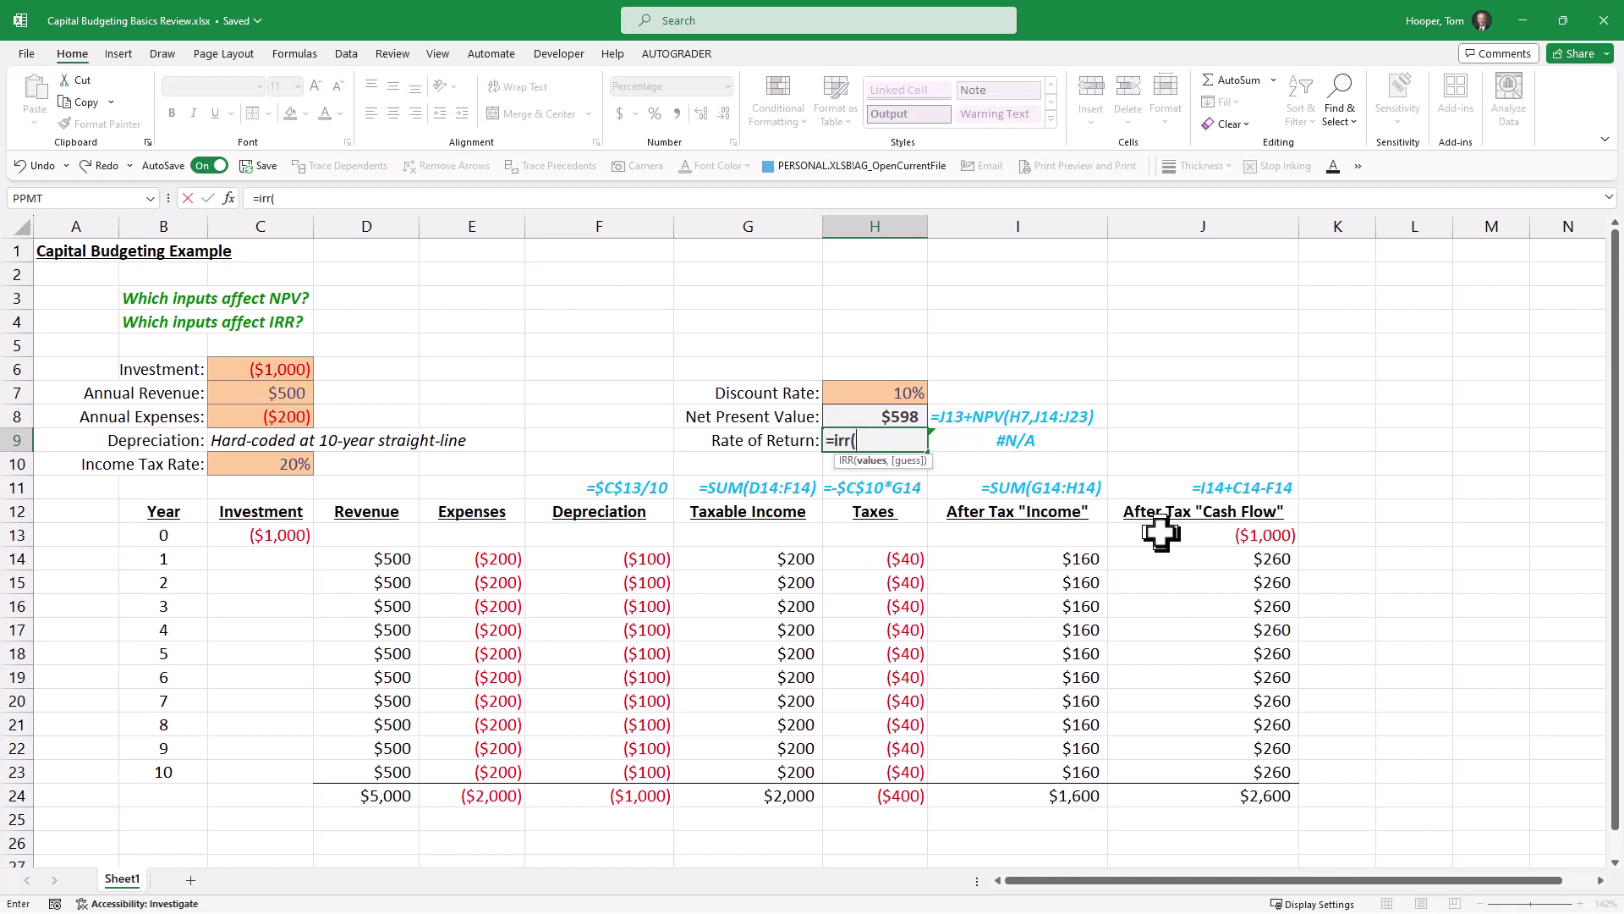
drag(1163, 534, 1178, 769)
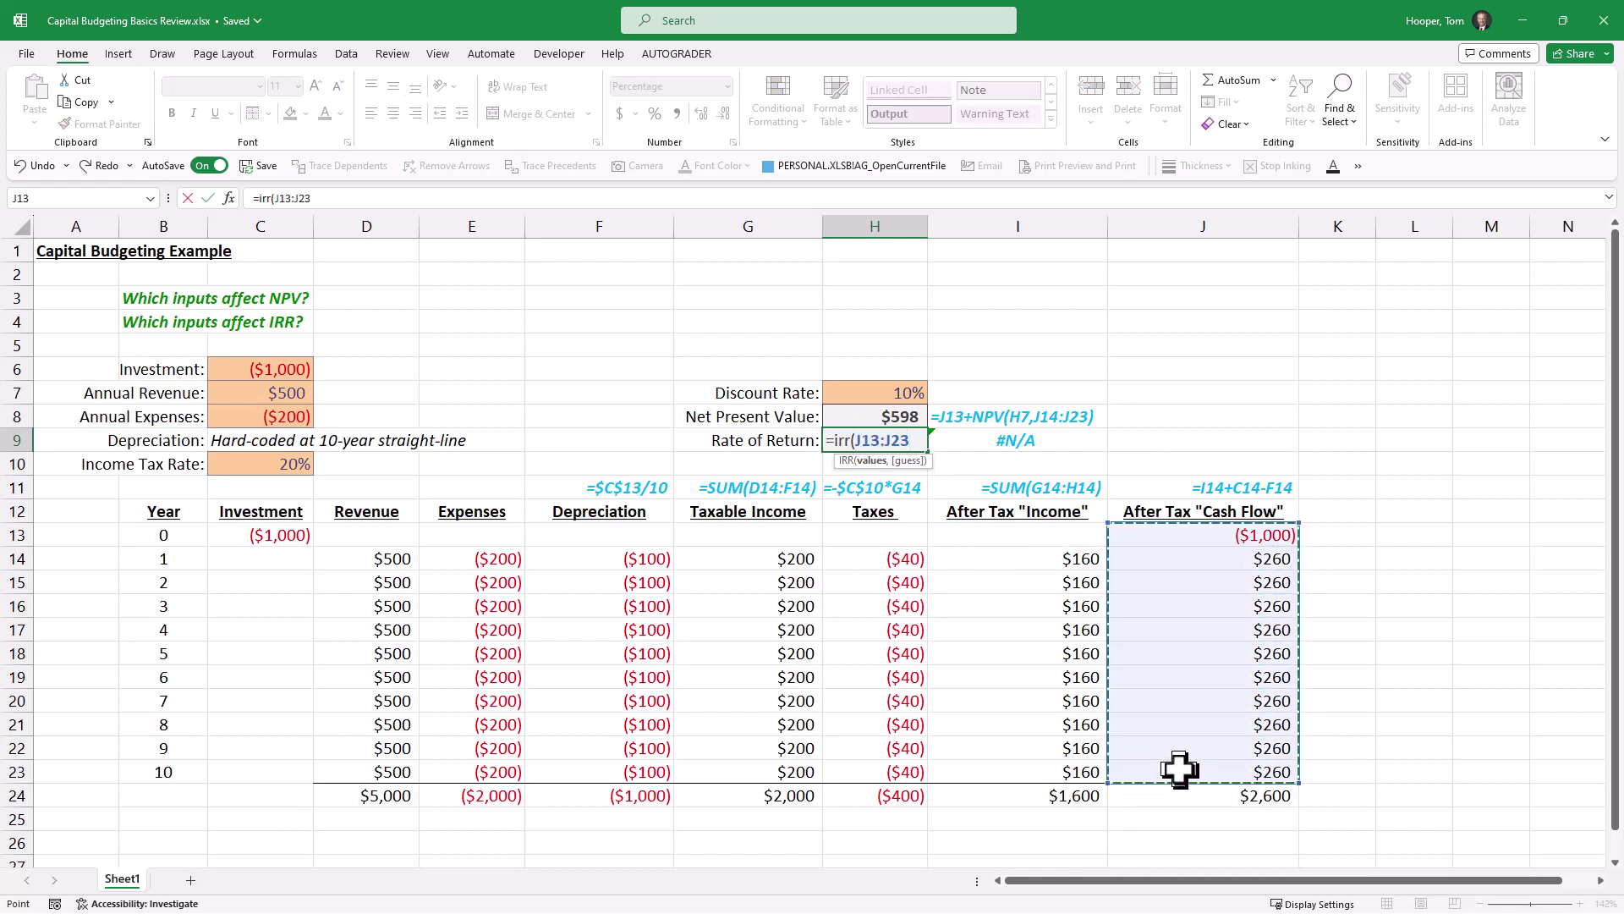
key(Return)
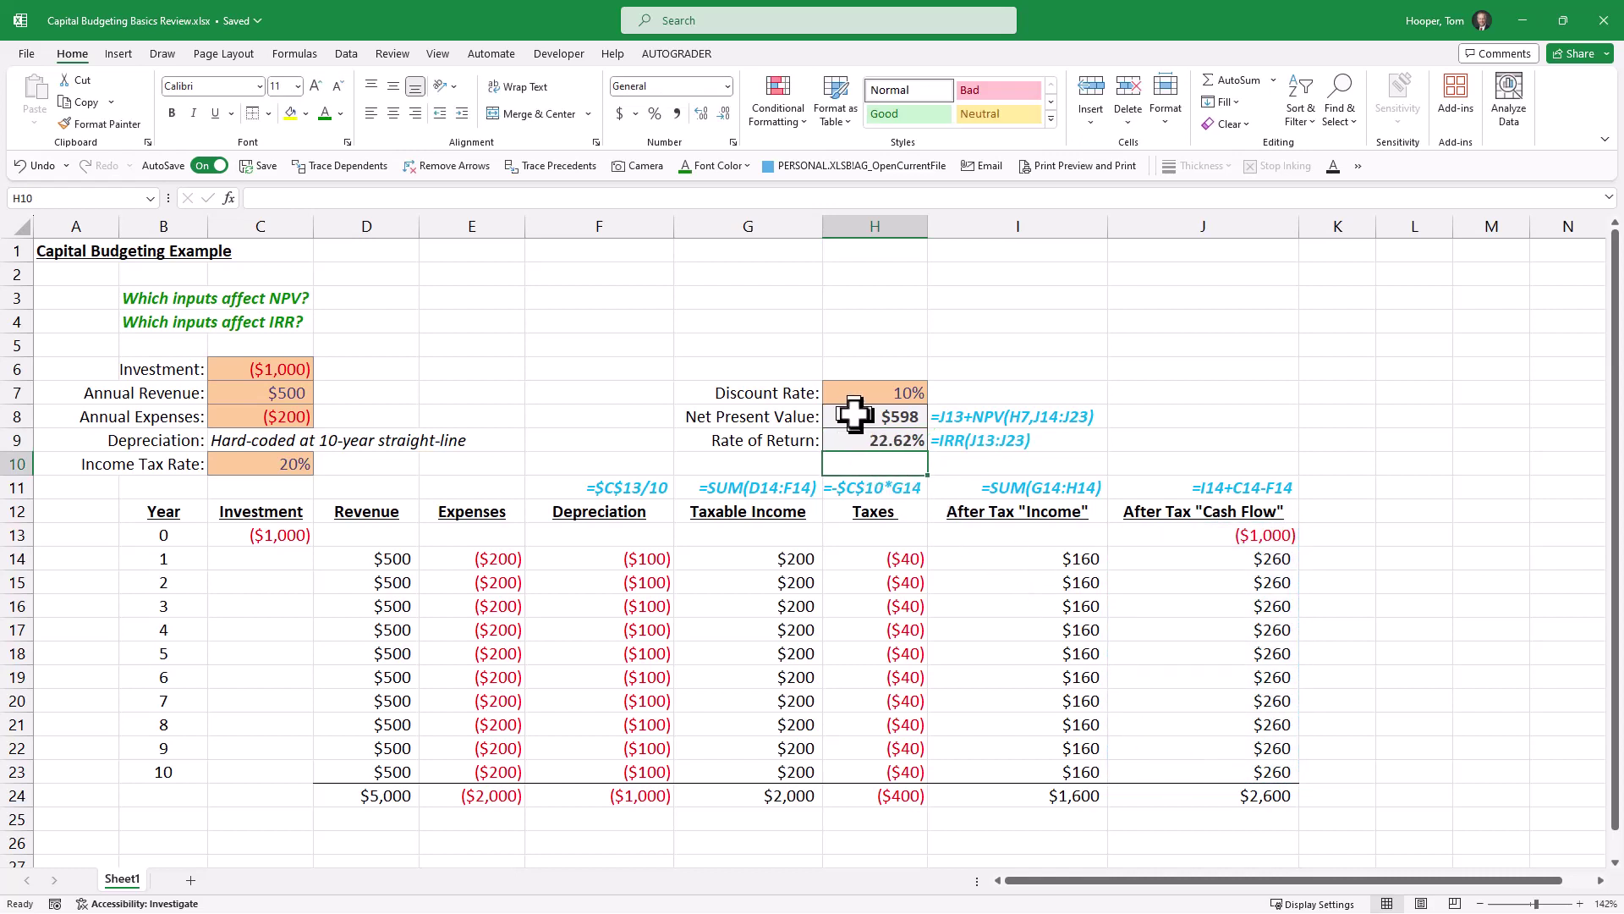
Run Goal Seek to set the Net Present Value in H8 to 0 by changing the discount rate in H7, and accept the solution
drag(853, 413, 855, 440)
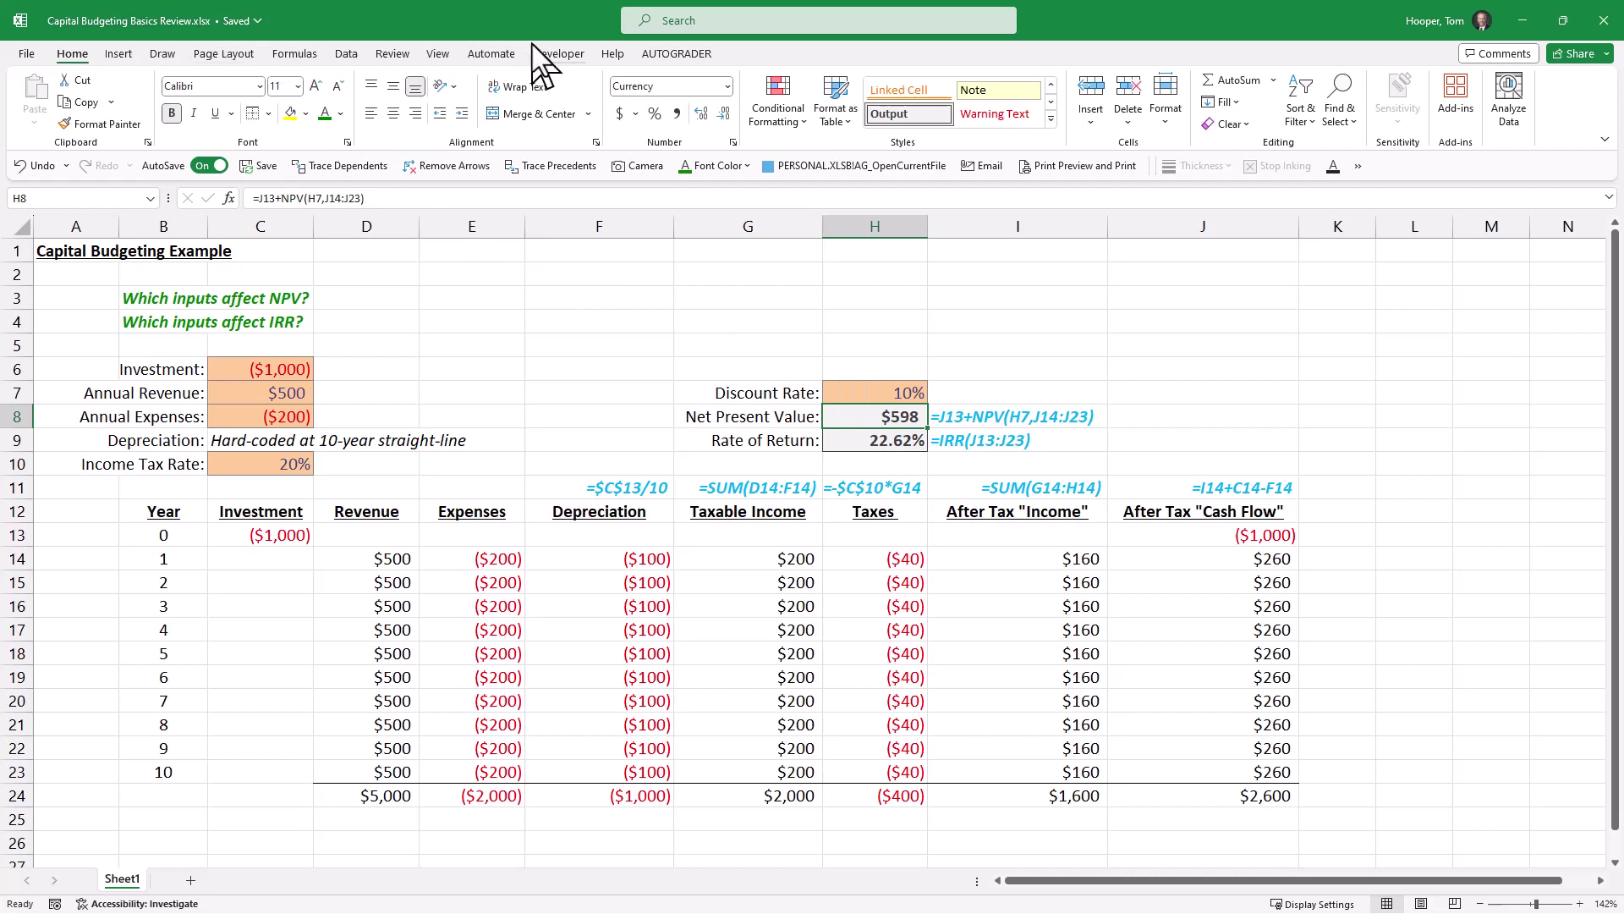
click(349, 54)
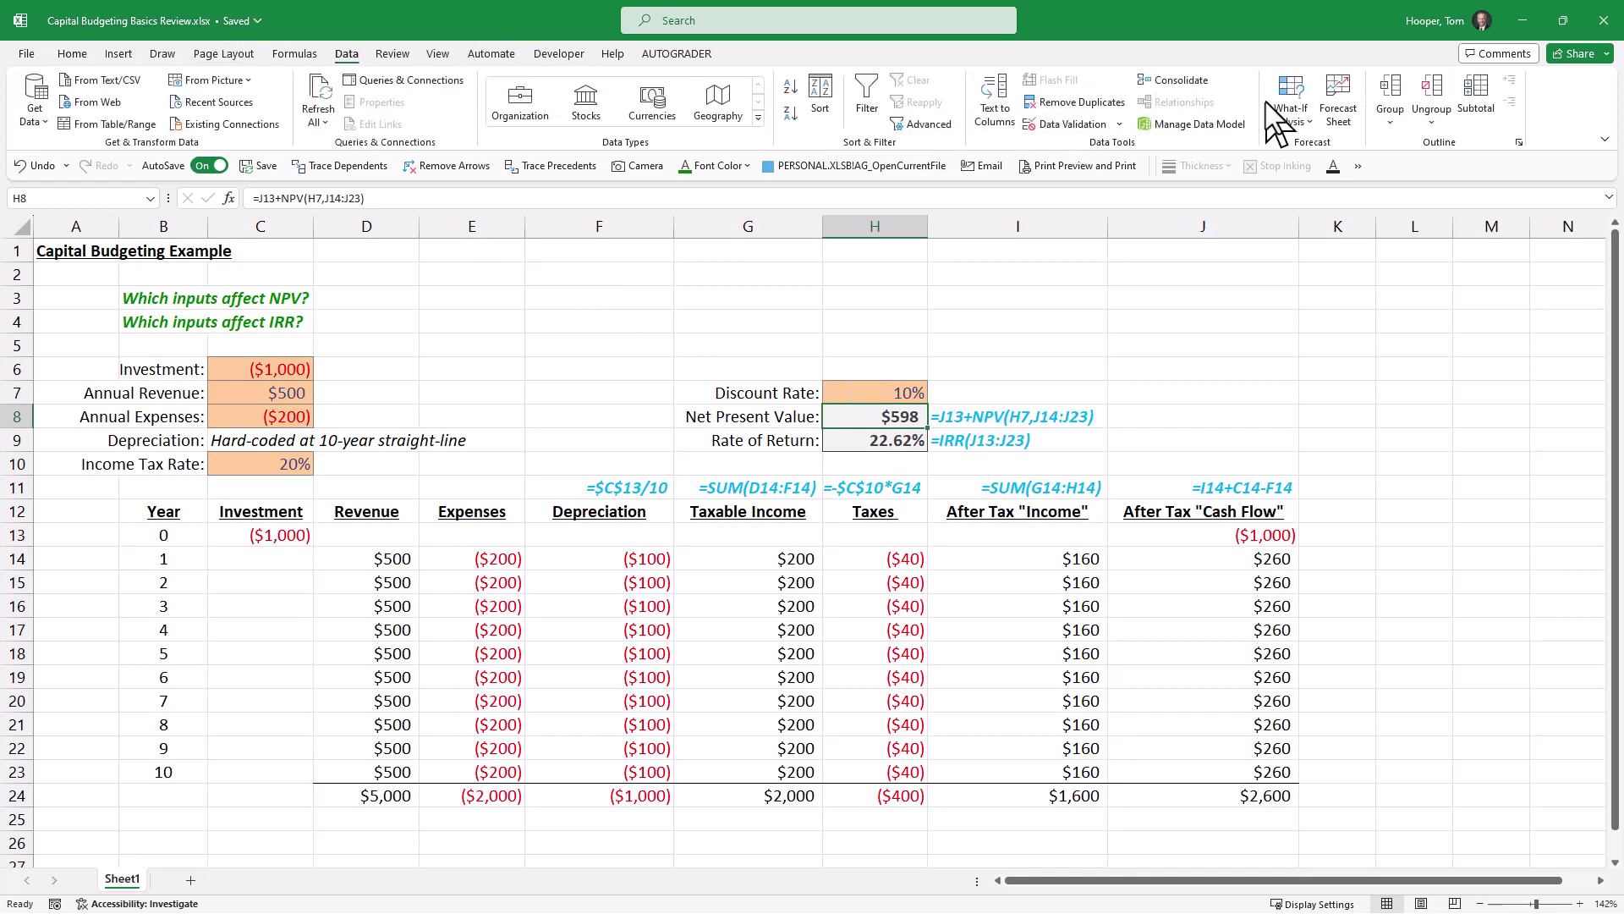
click(1292, 109)
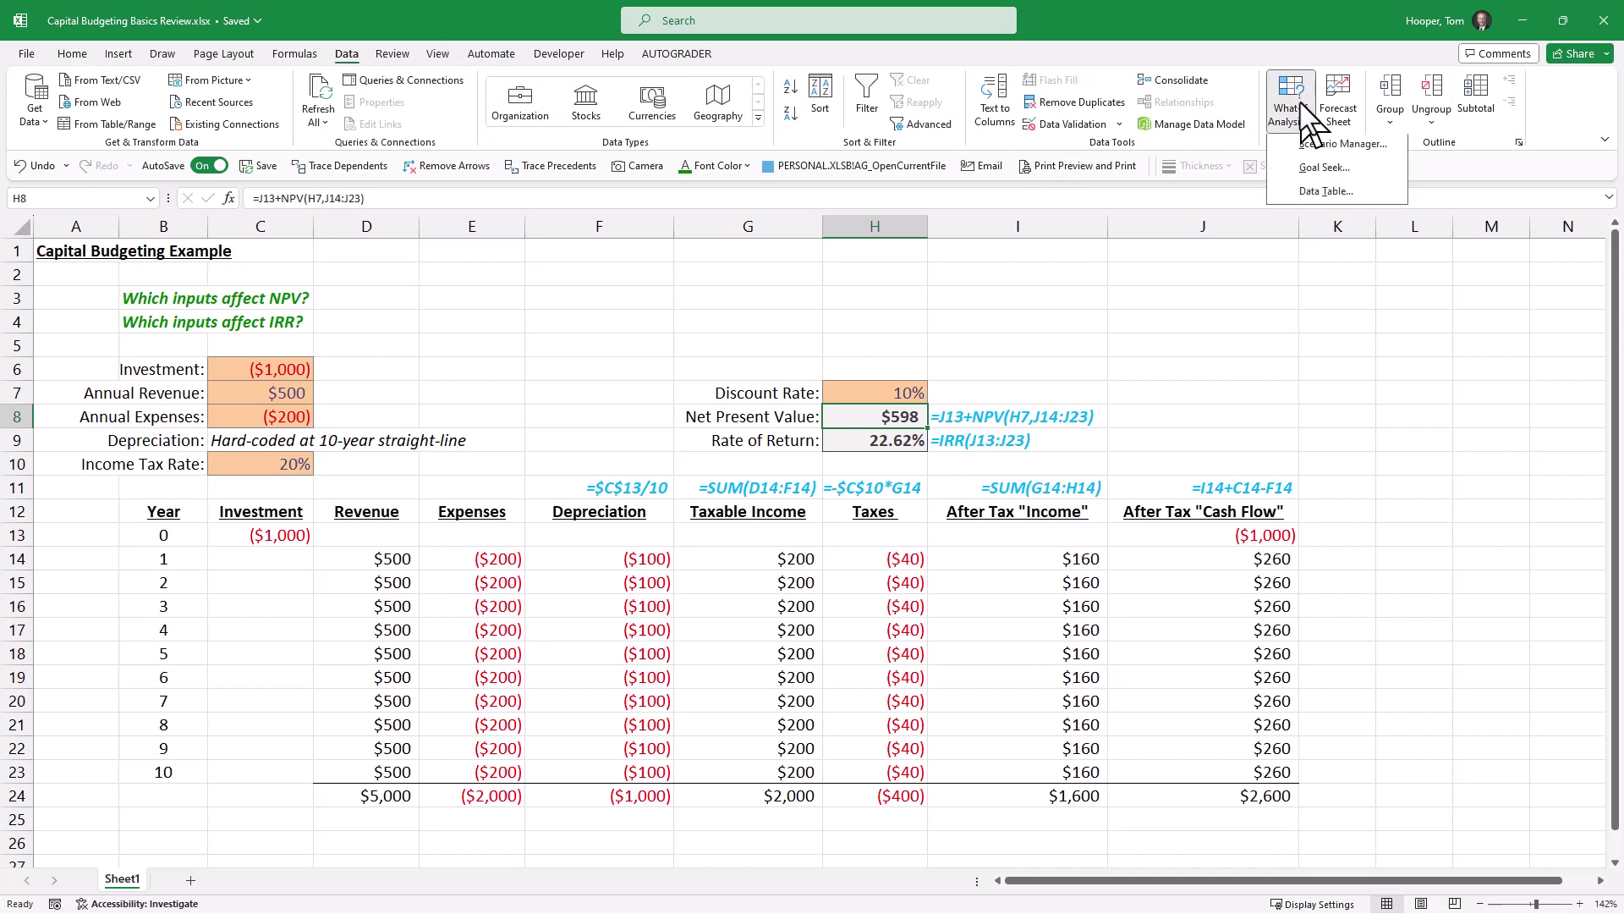
click(1343, 196)
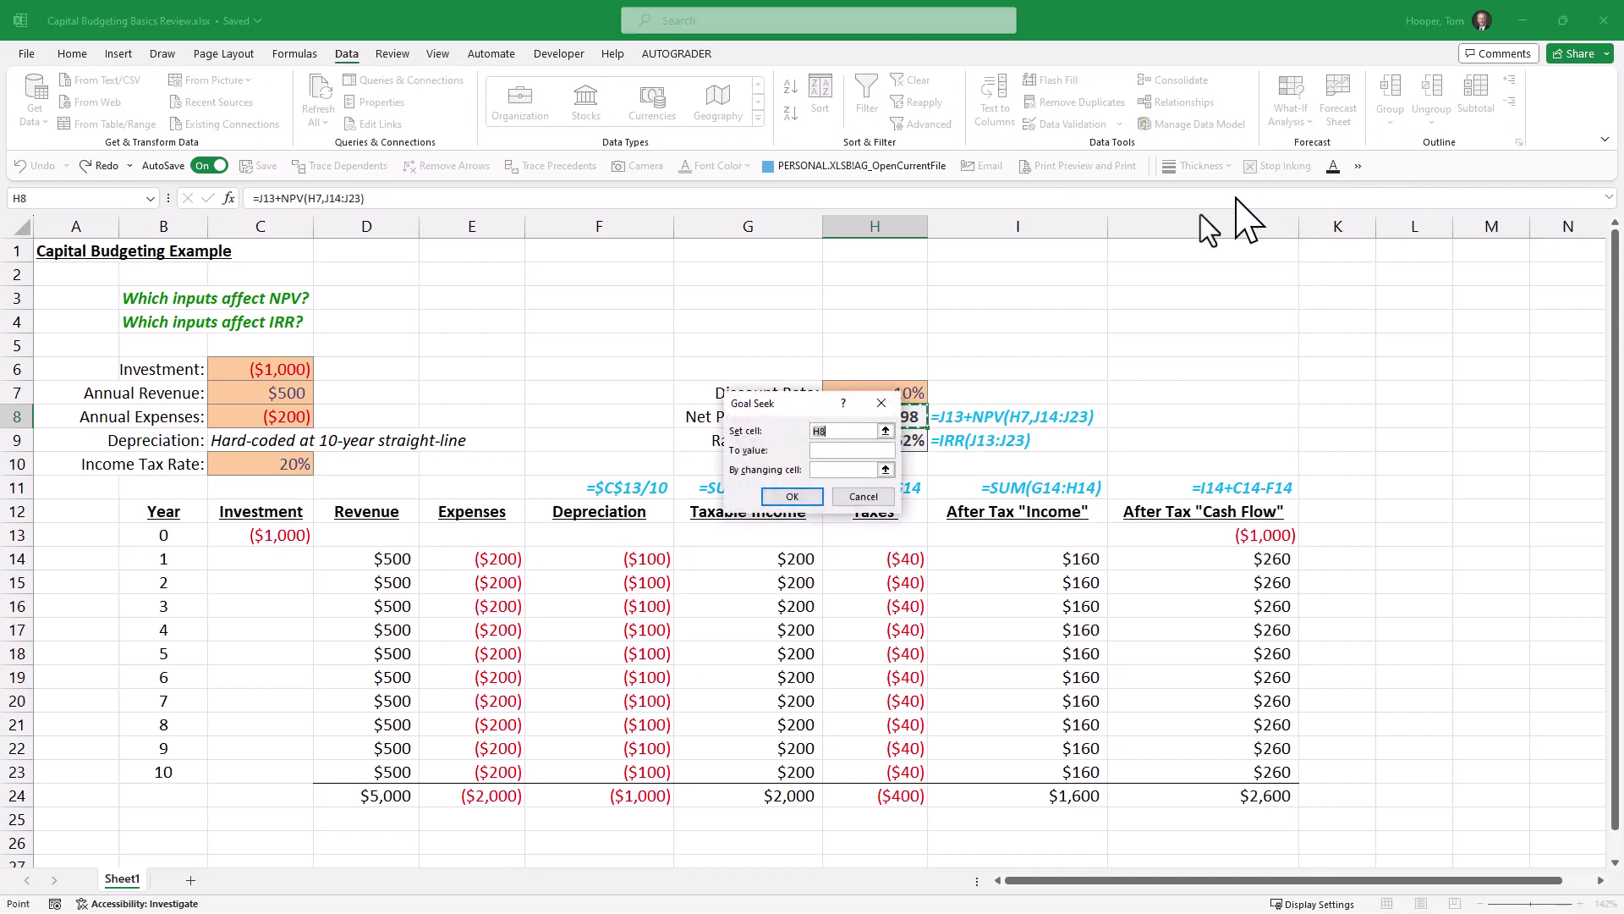
drag(803, 402, 1033, 262)
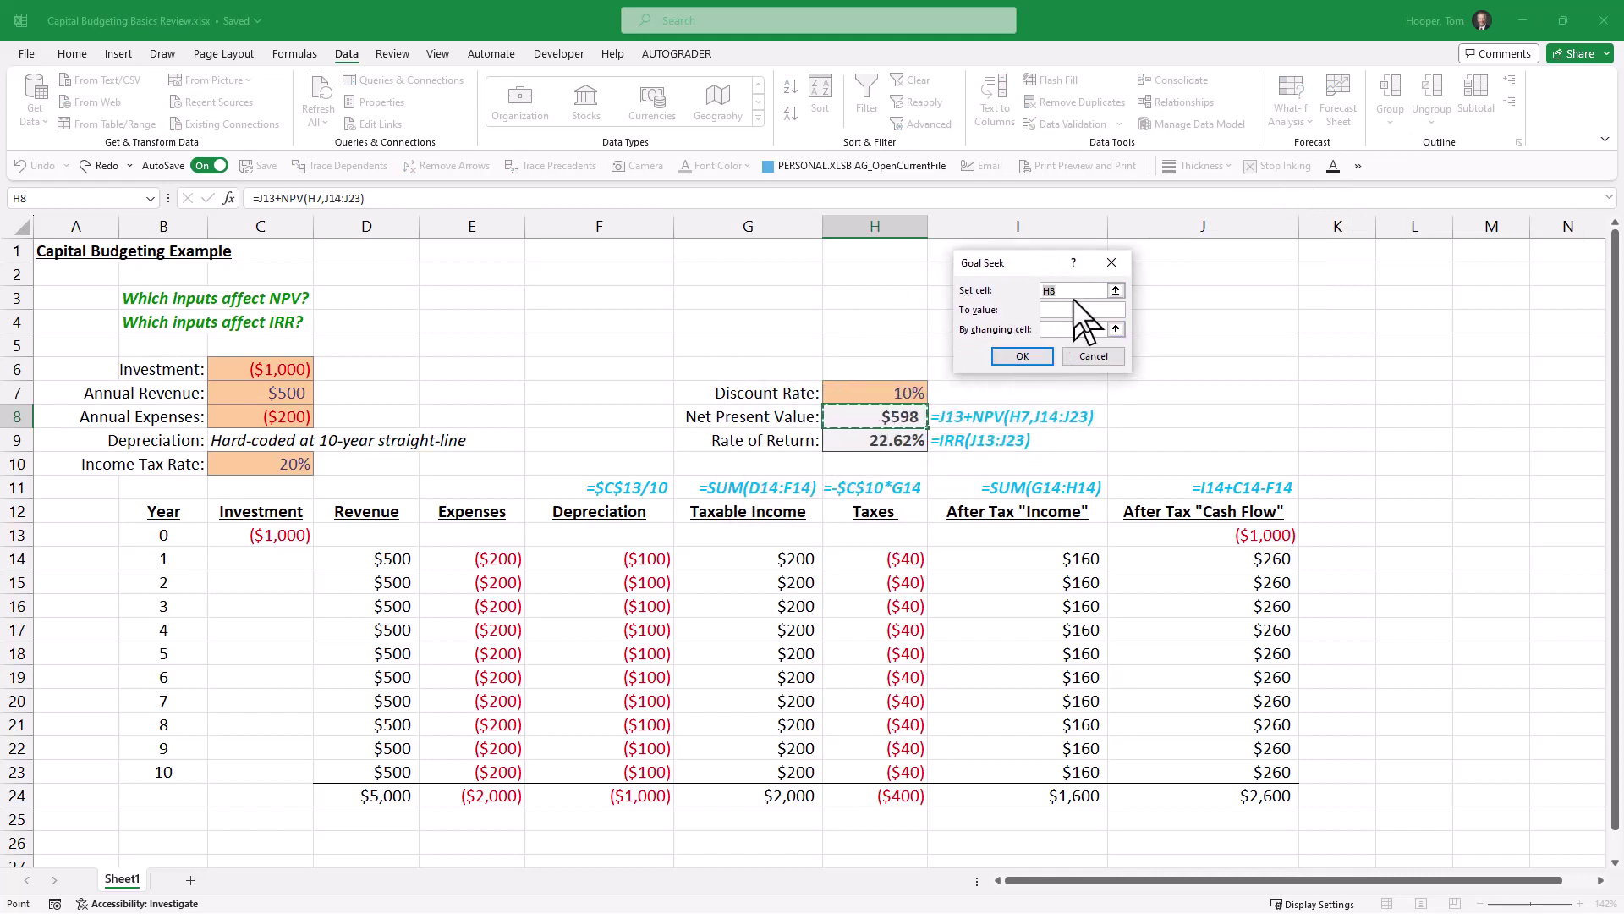
click(1074, 309)
click(877, 391)
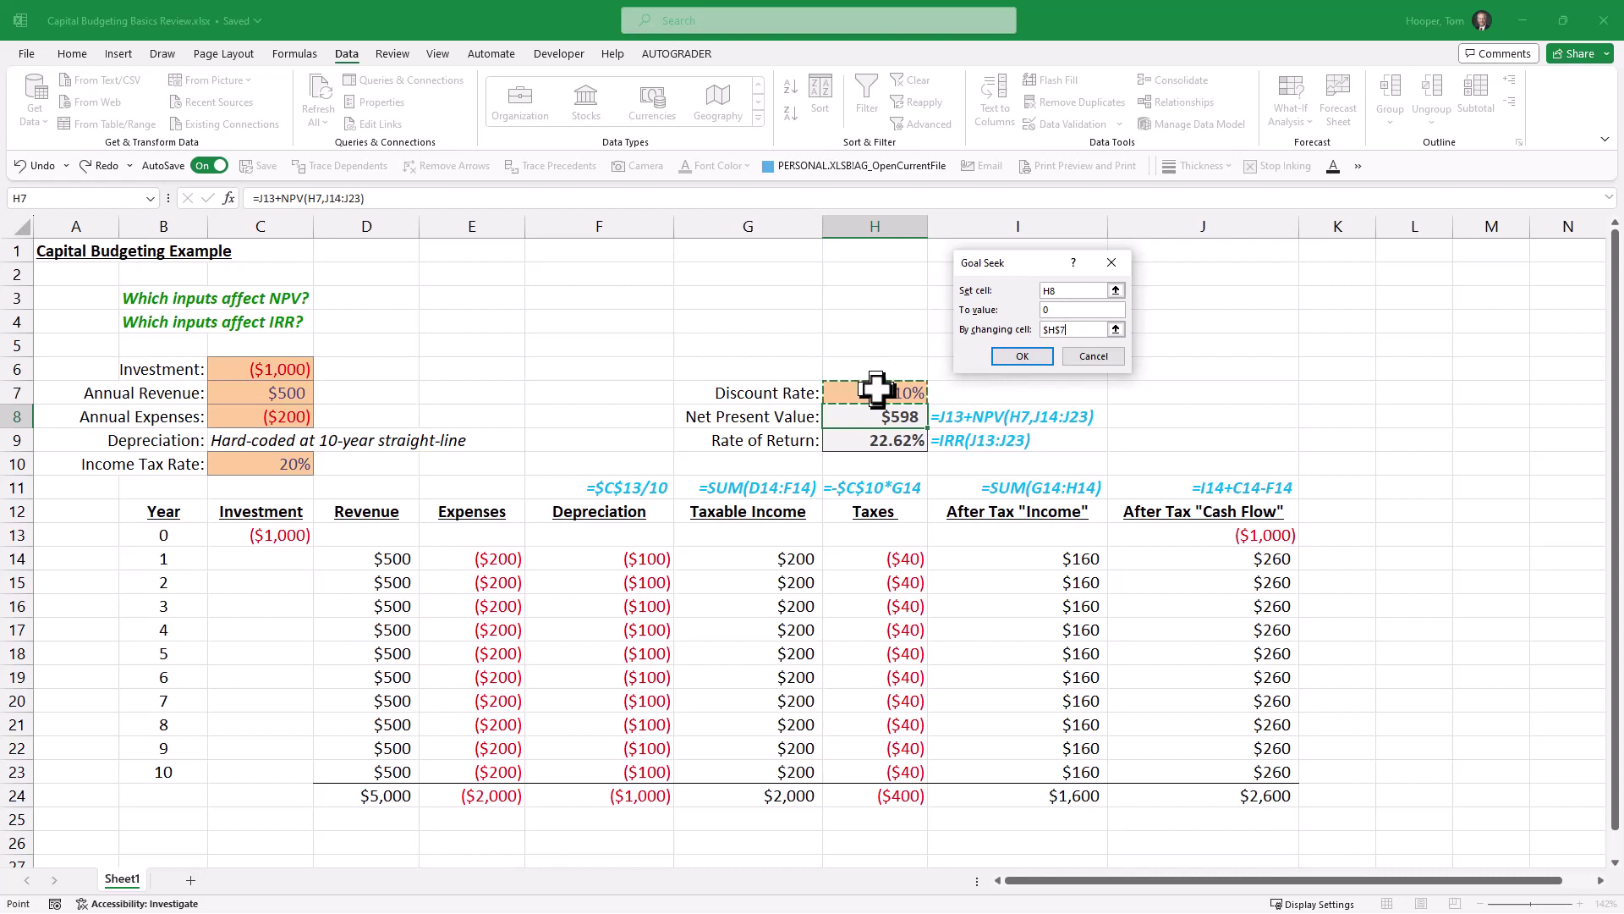
click(1030, 356)
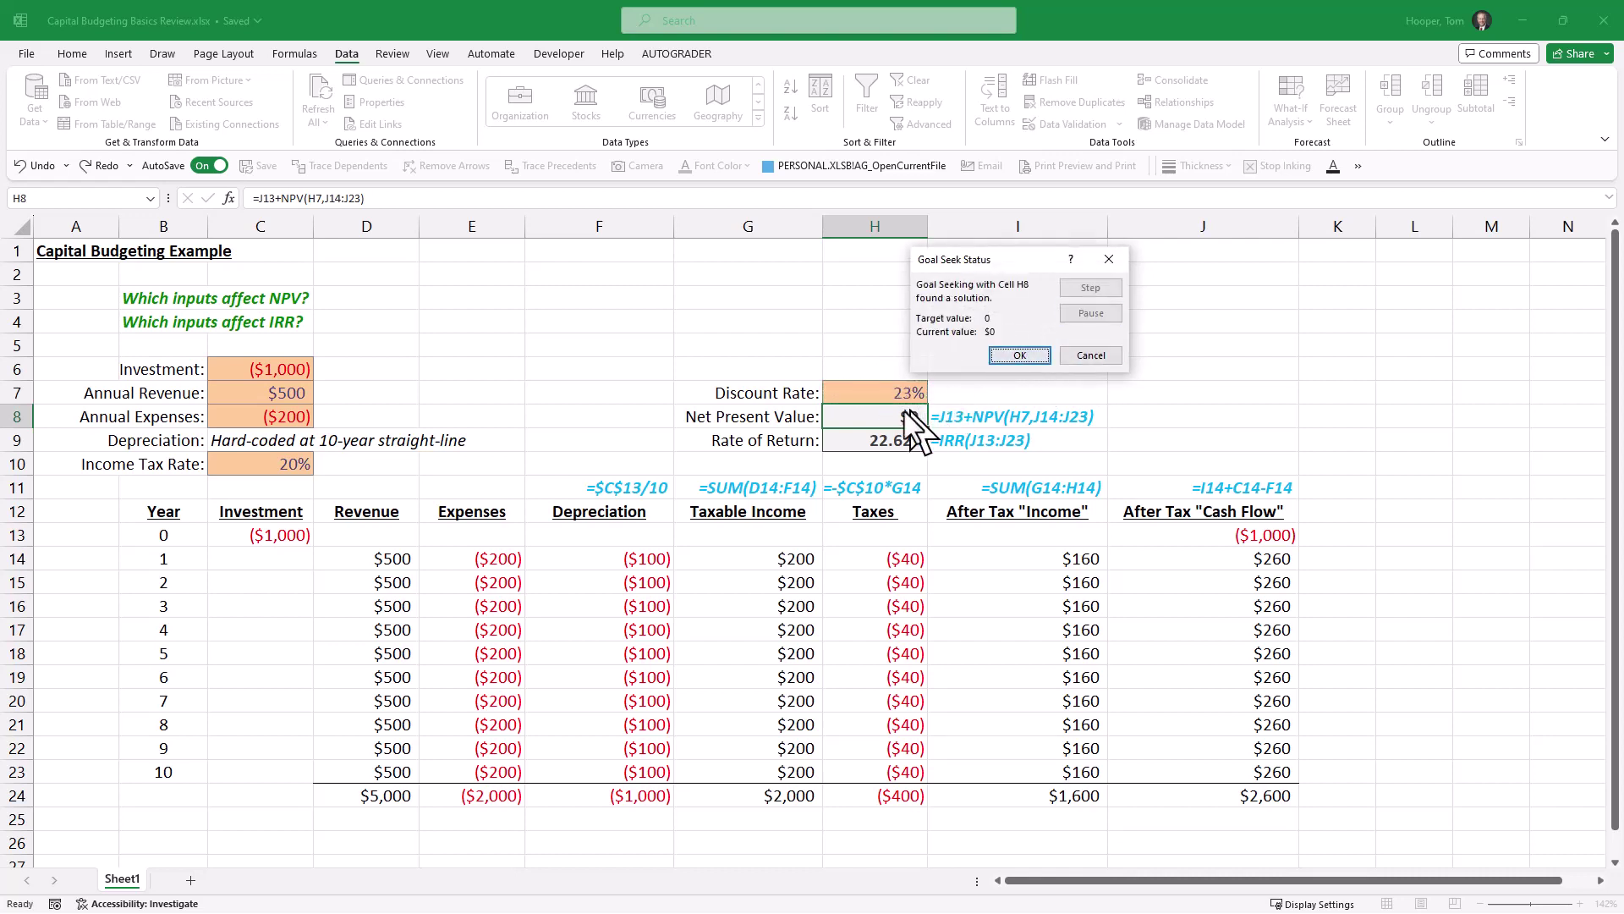
click(1039, 354)
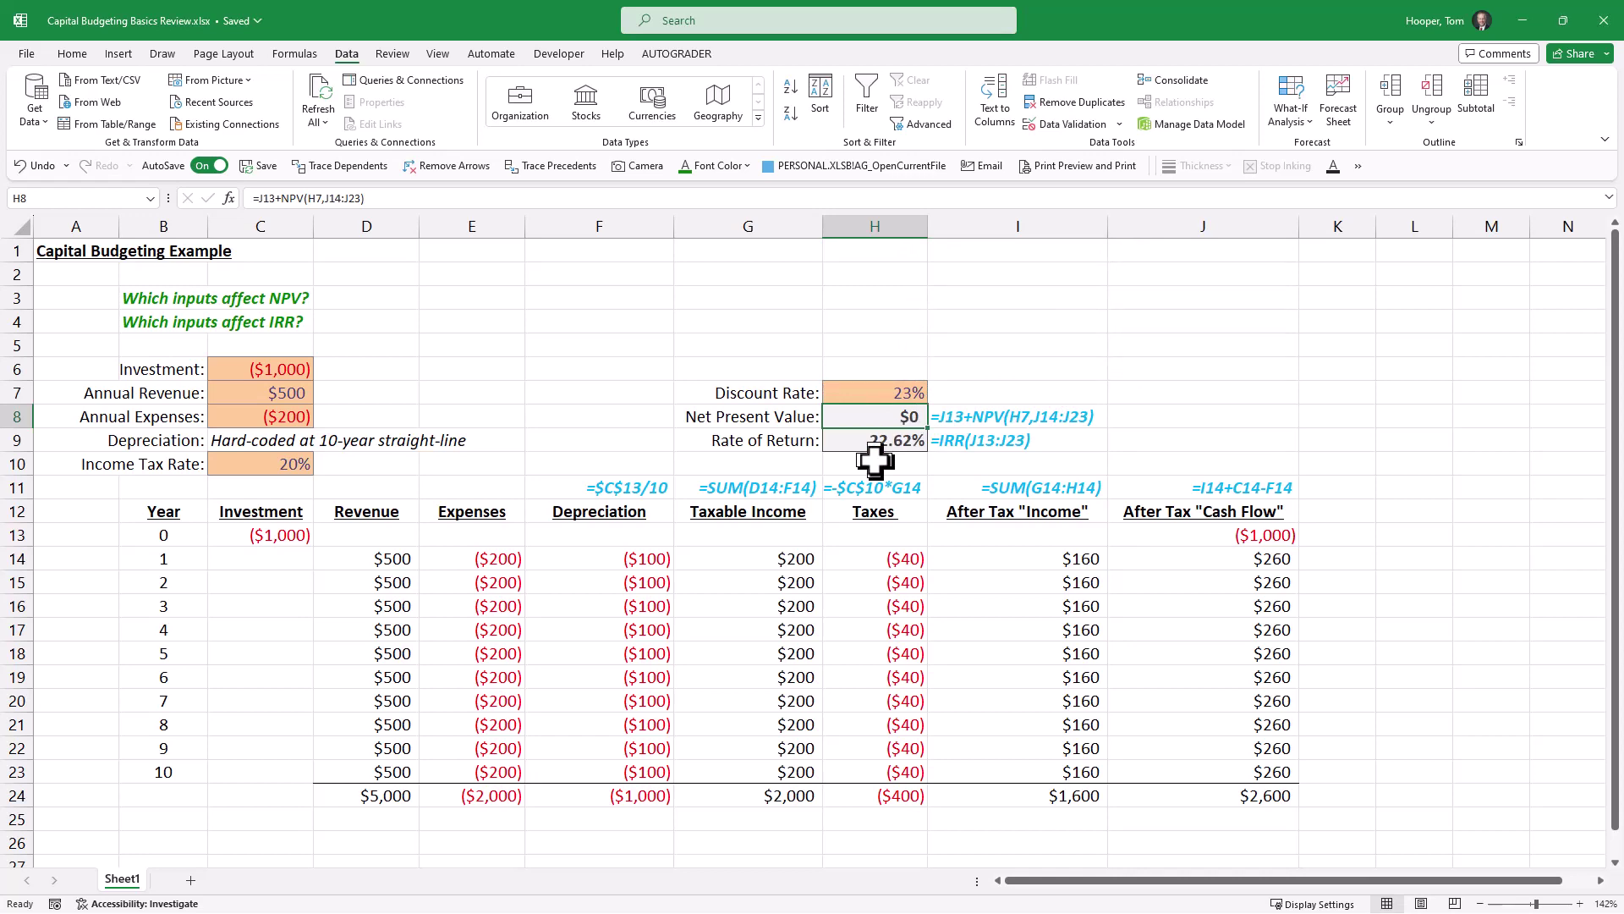
Display the discount rate in H7 with two decimal places and set it to 10%
click(895, 394)
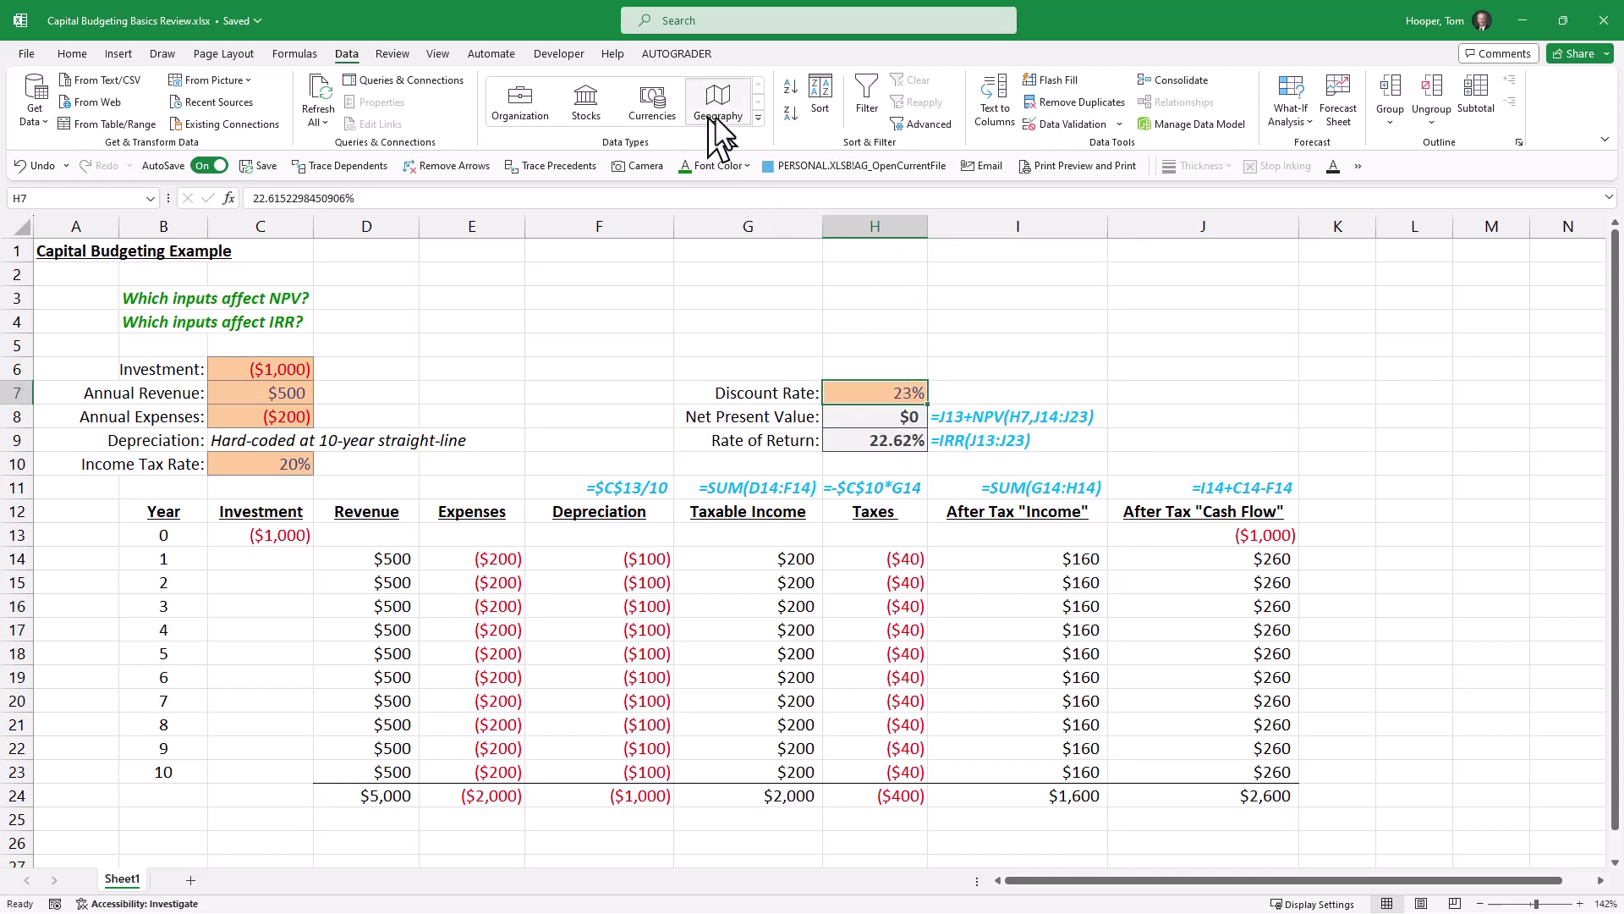
click(73, 54)
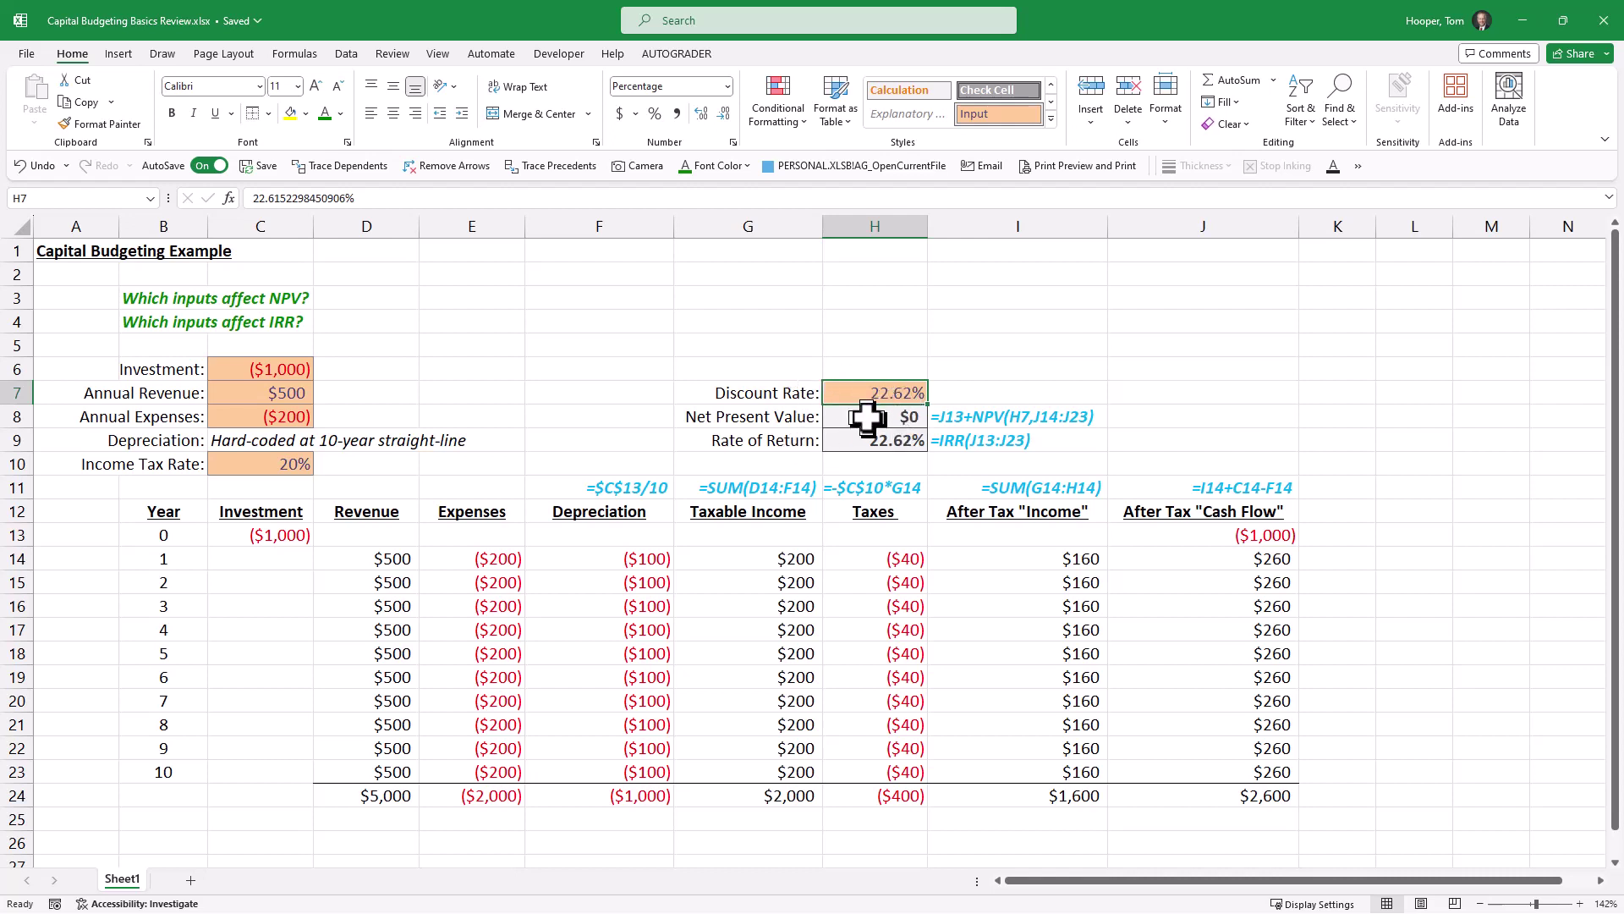
text(10)
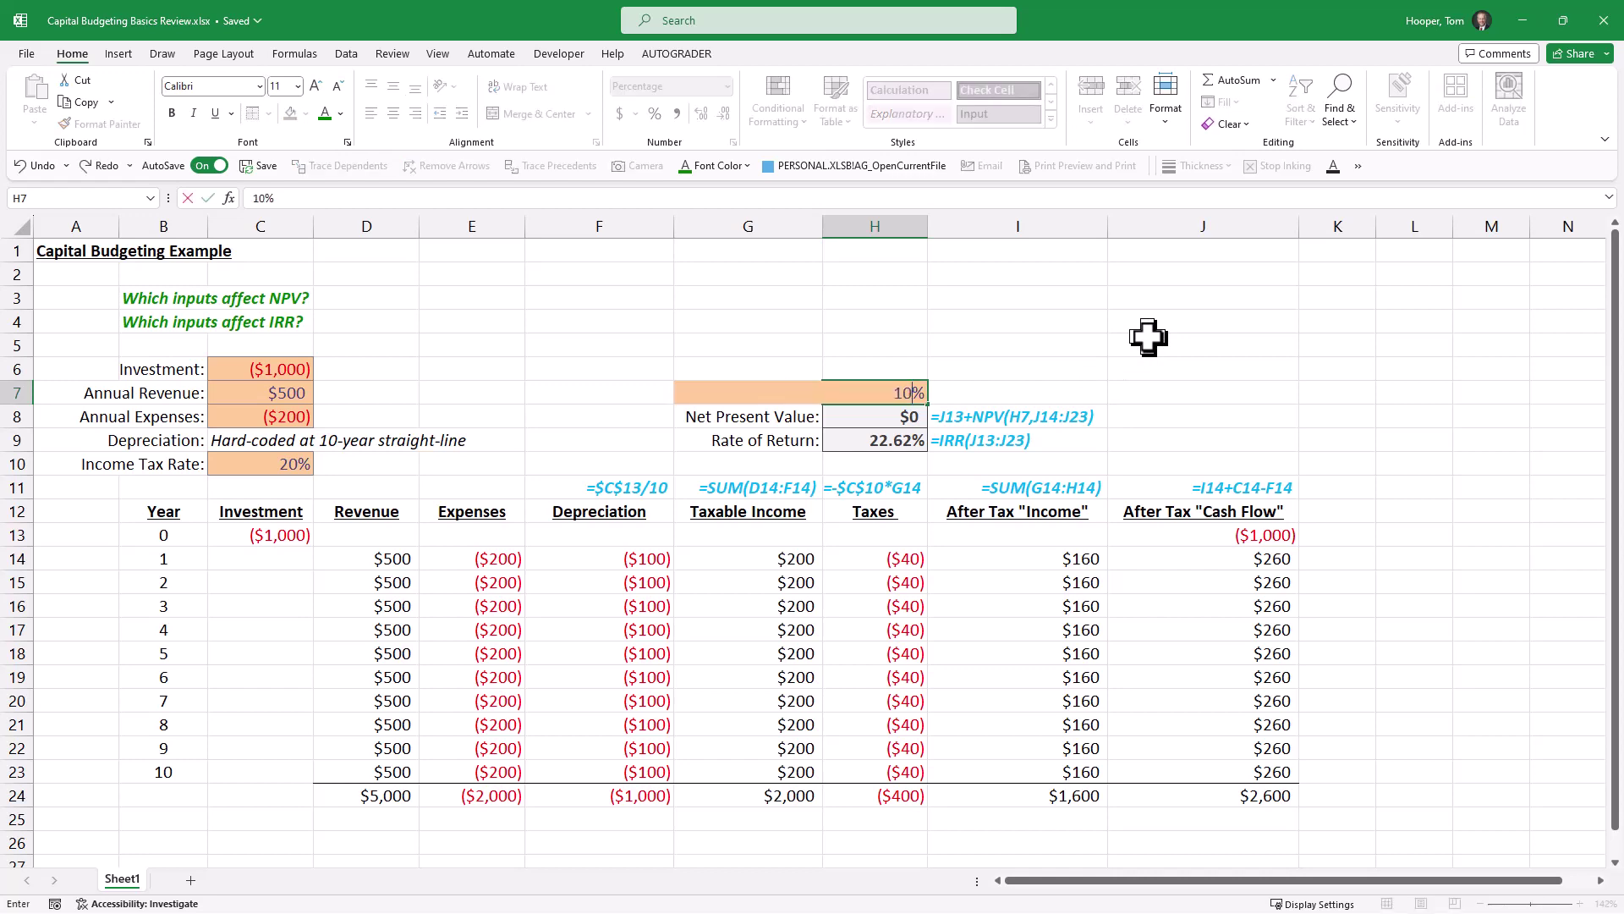
key(Return)
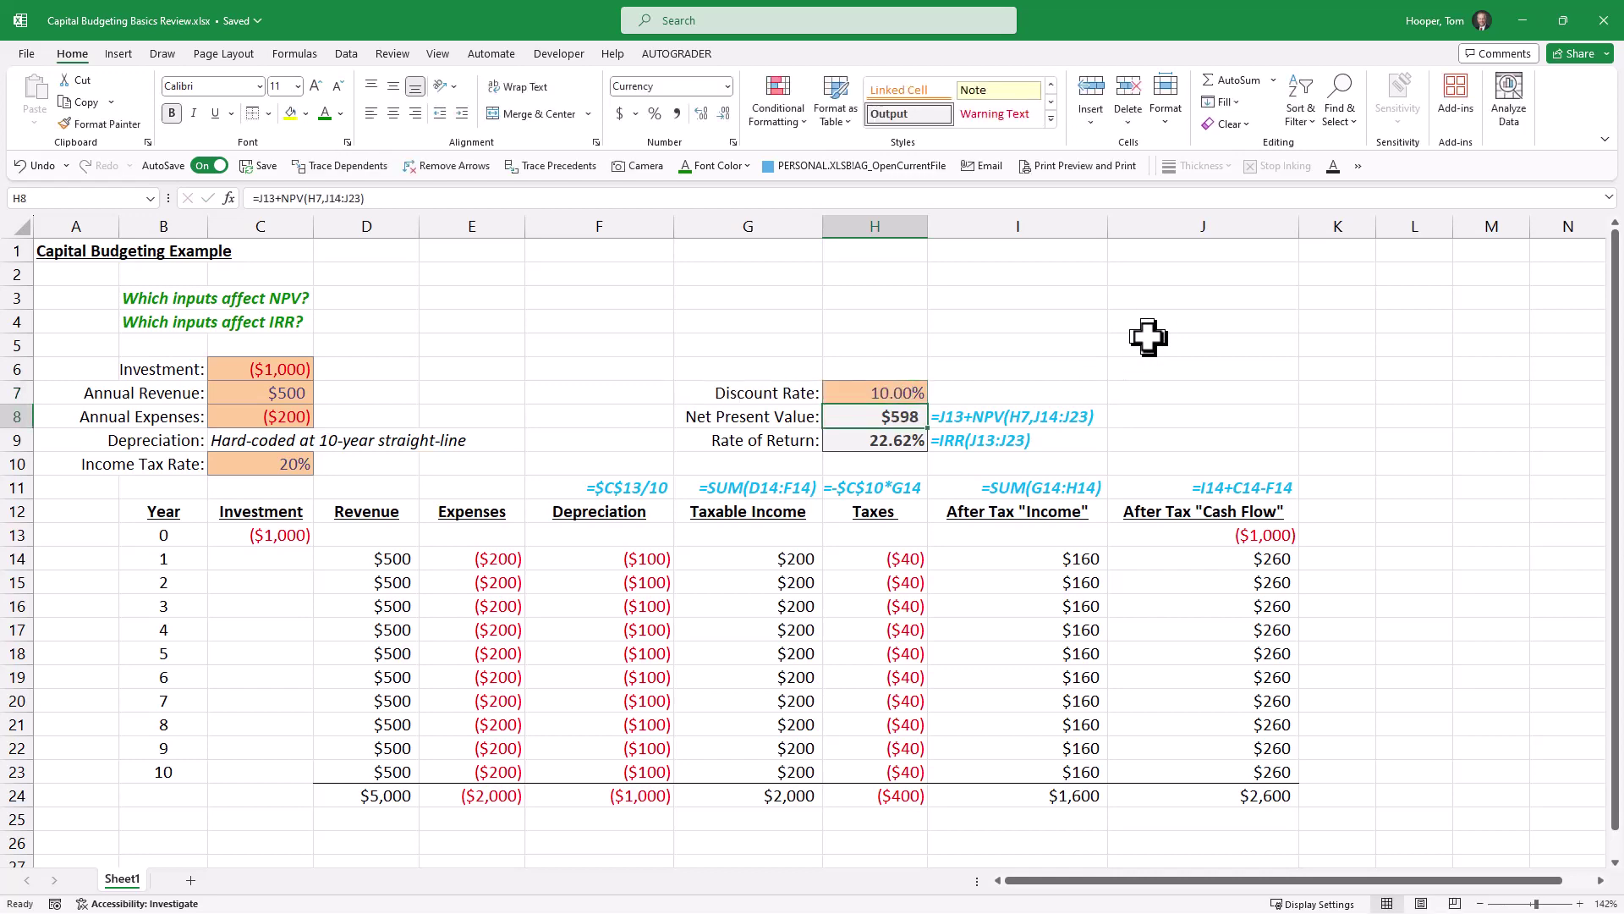
Enter the headings Disc Rate, NPV and IRR in L4, M4 and N4, beside the cash flow table
scroll(1148, 338, down, 3)
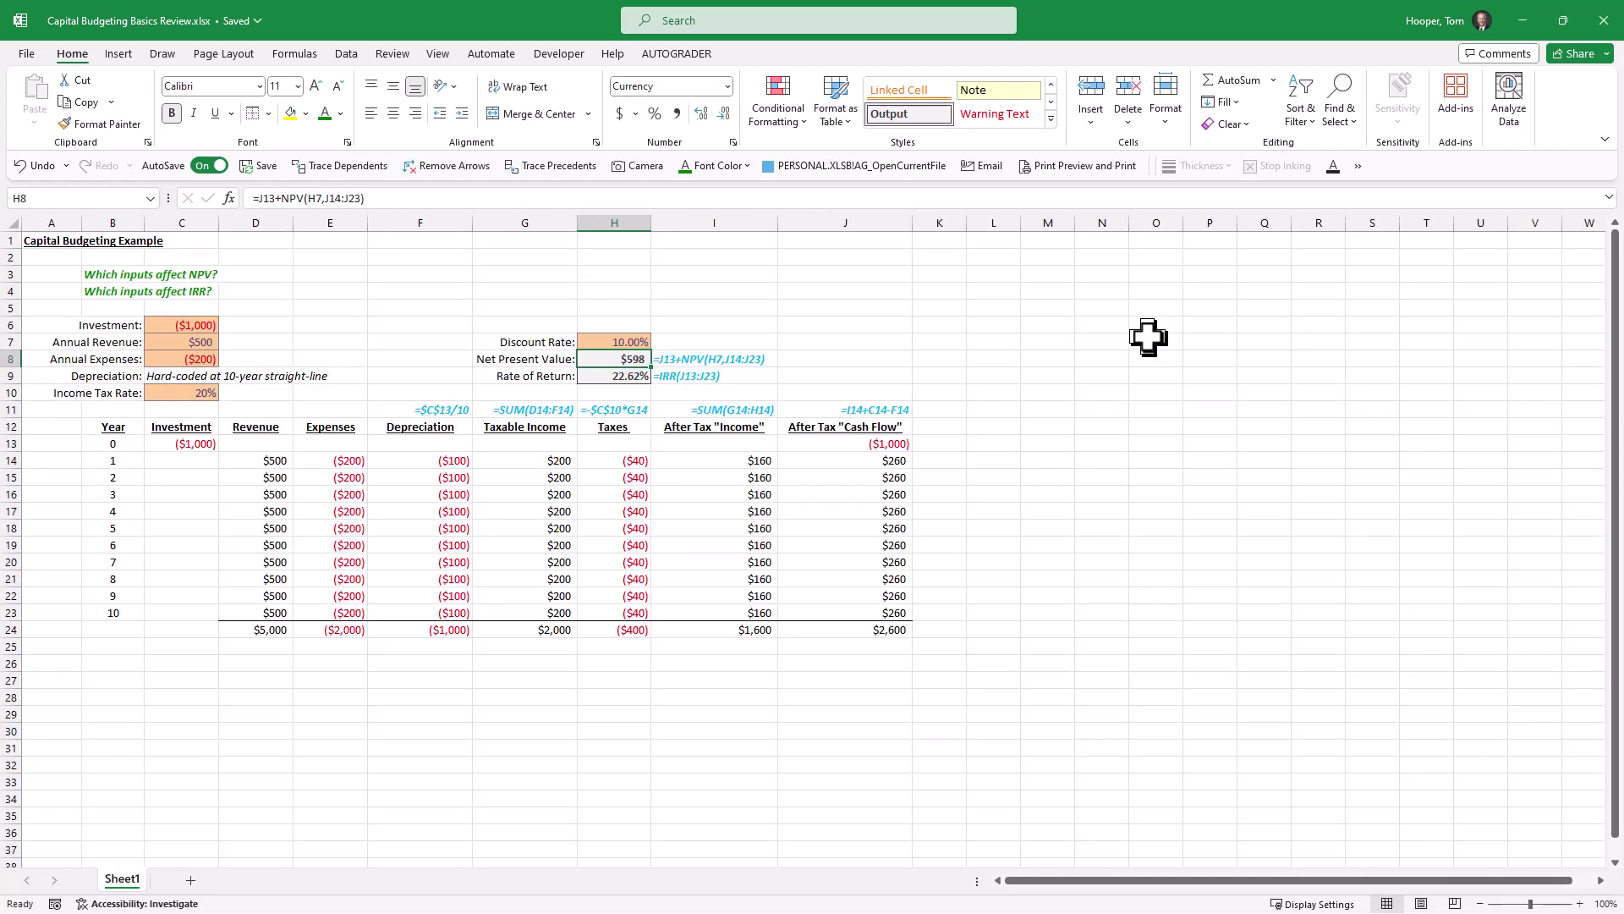
click(1048, 410)
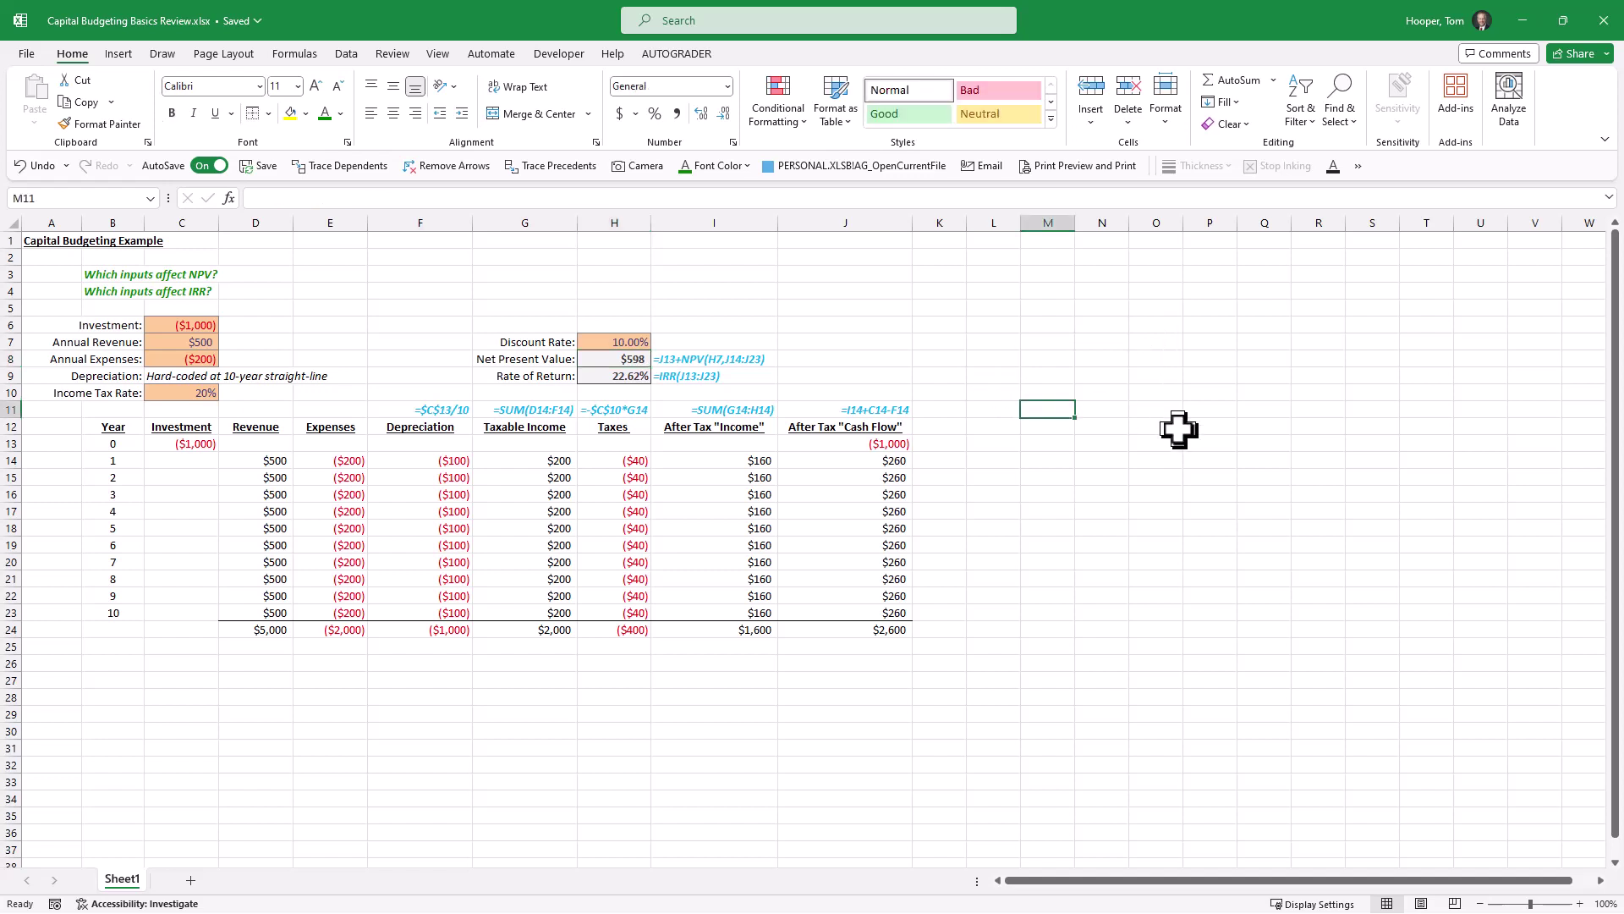
key(Right)
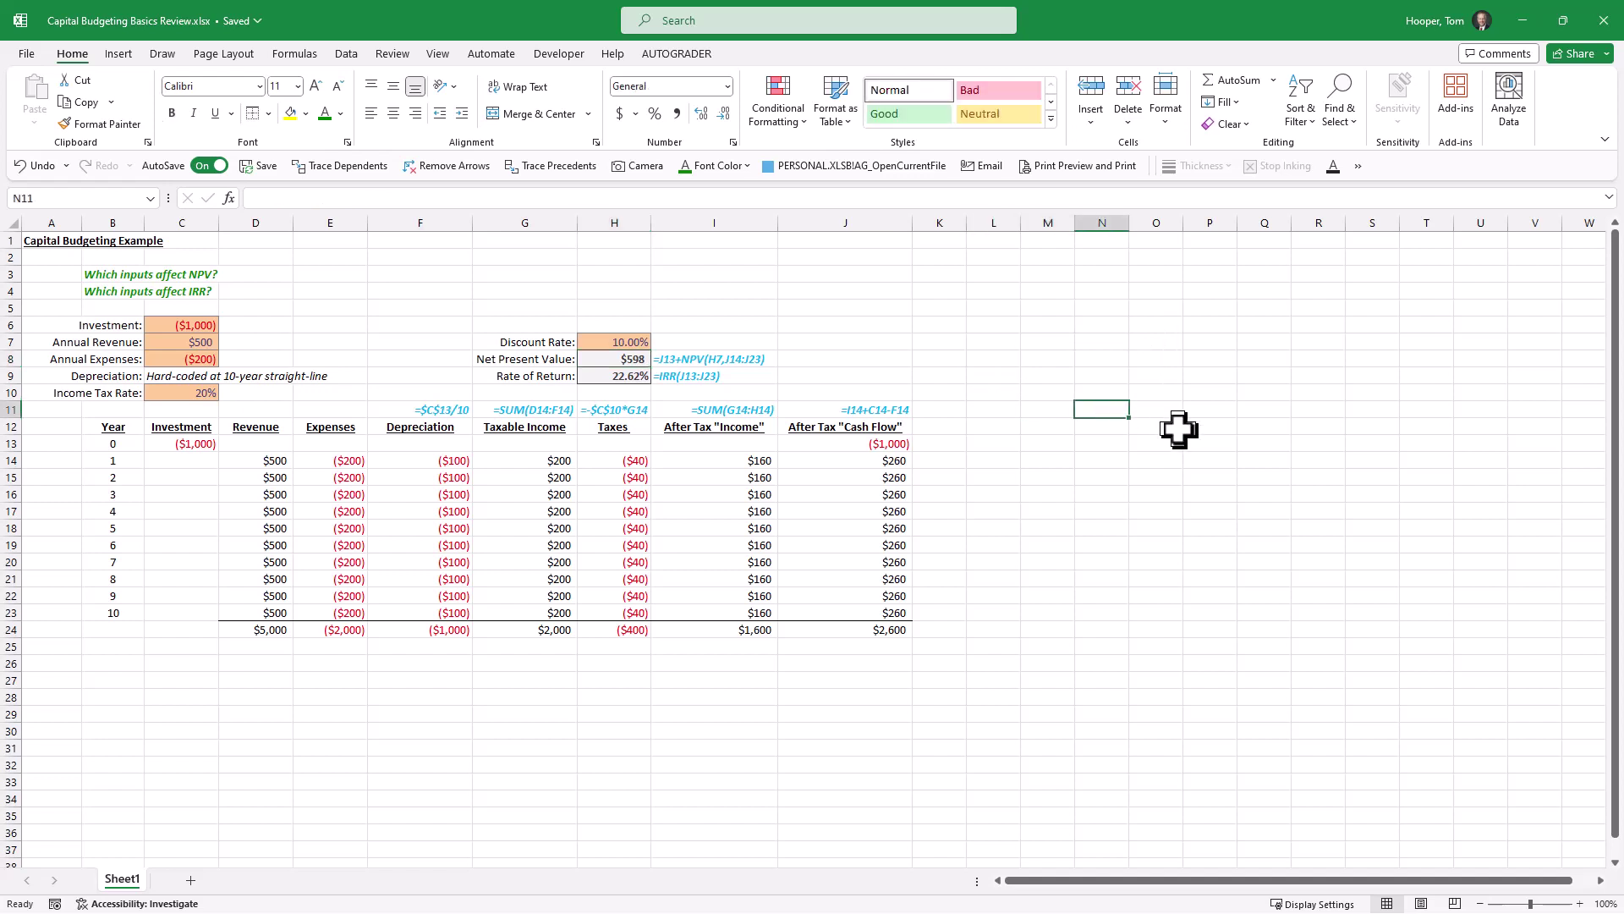
click(1002, 290)
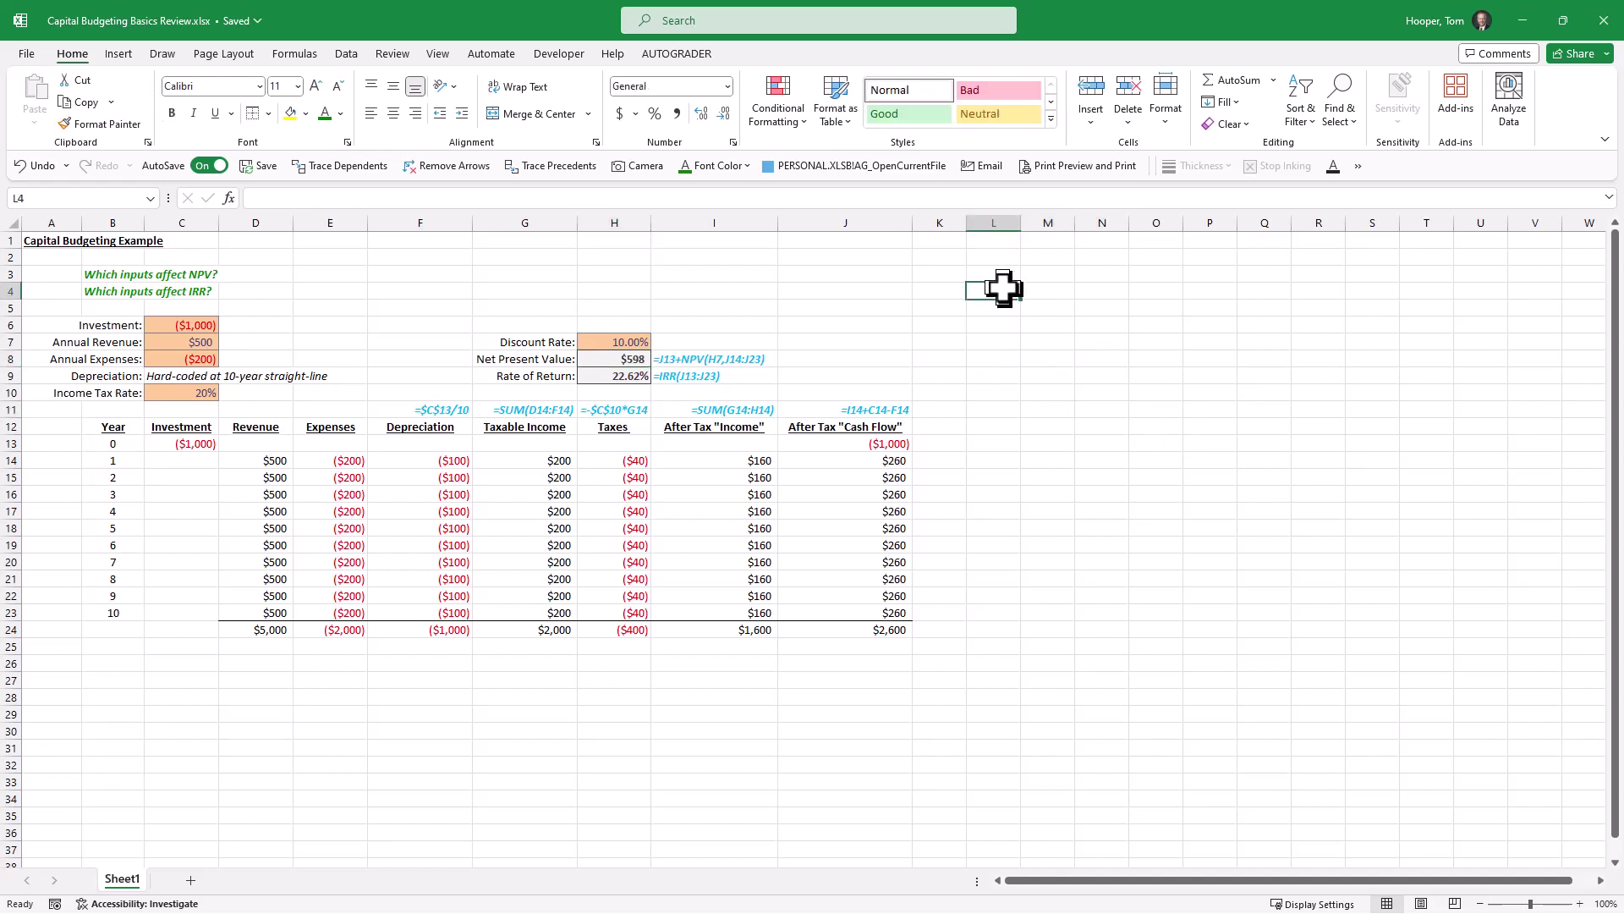
text(Disc R)
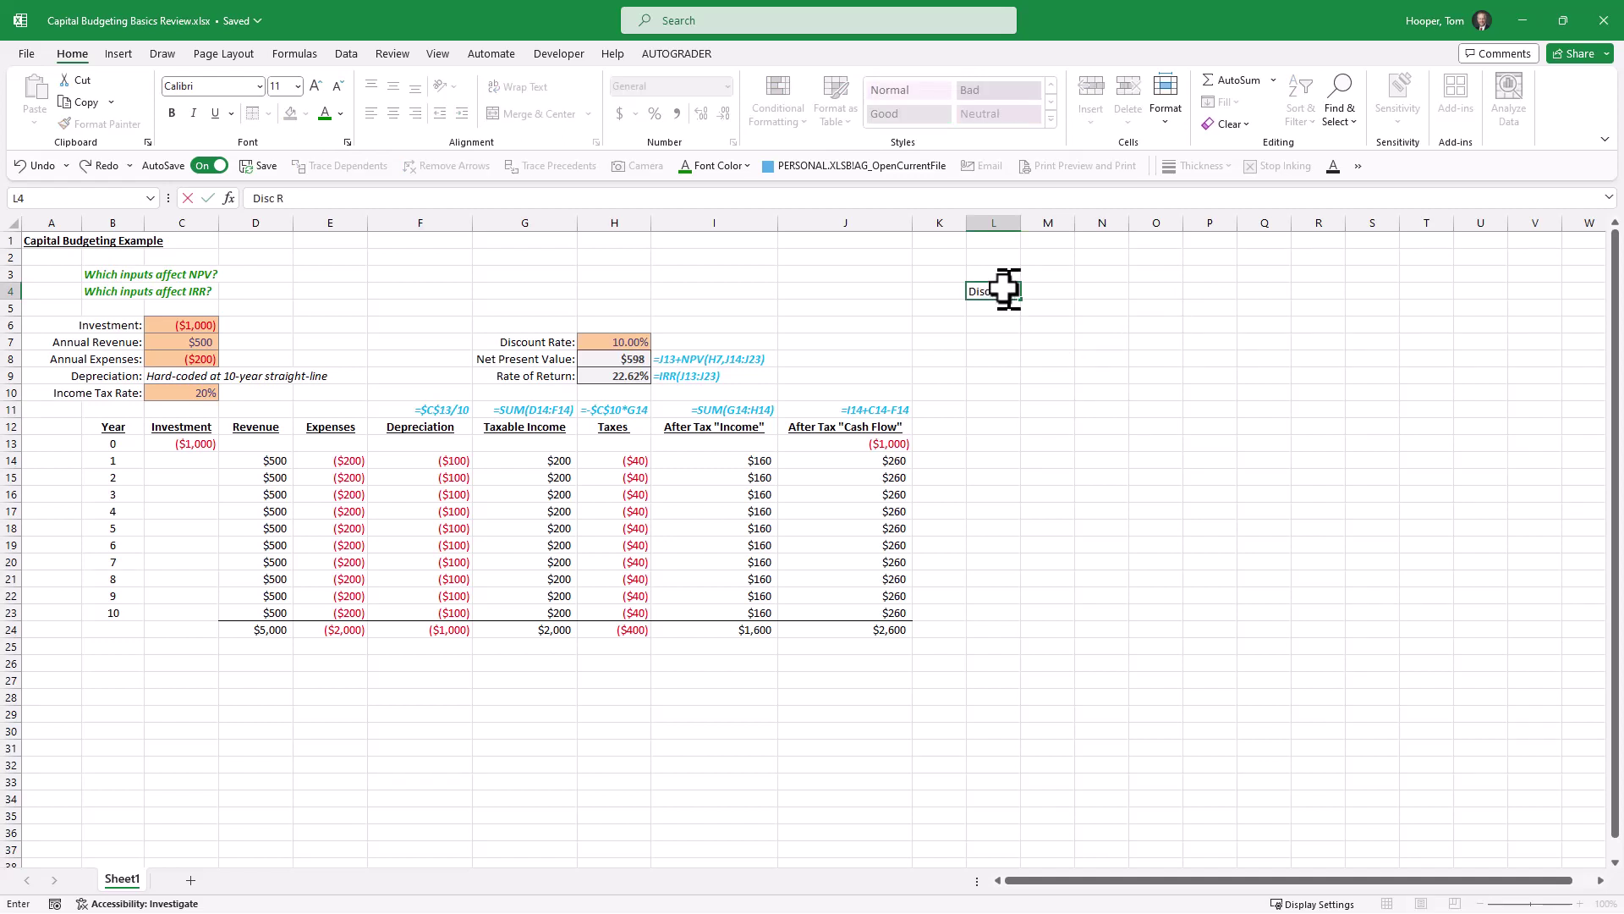
key(Right)
text(N)
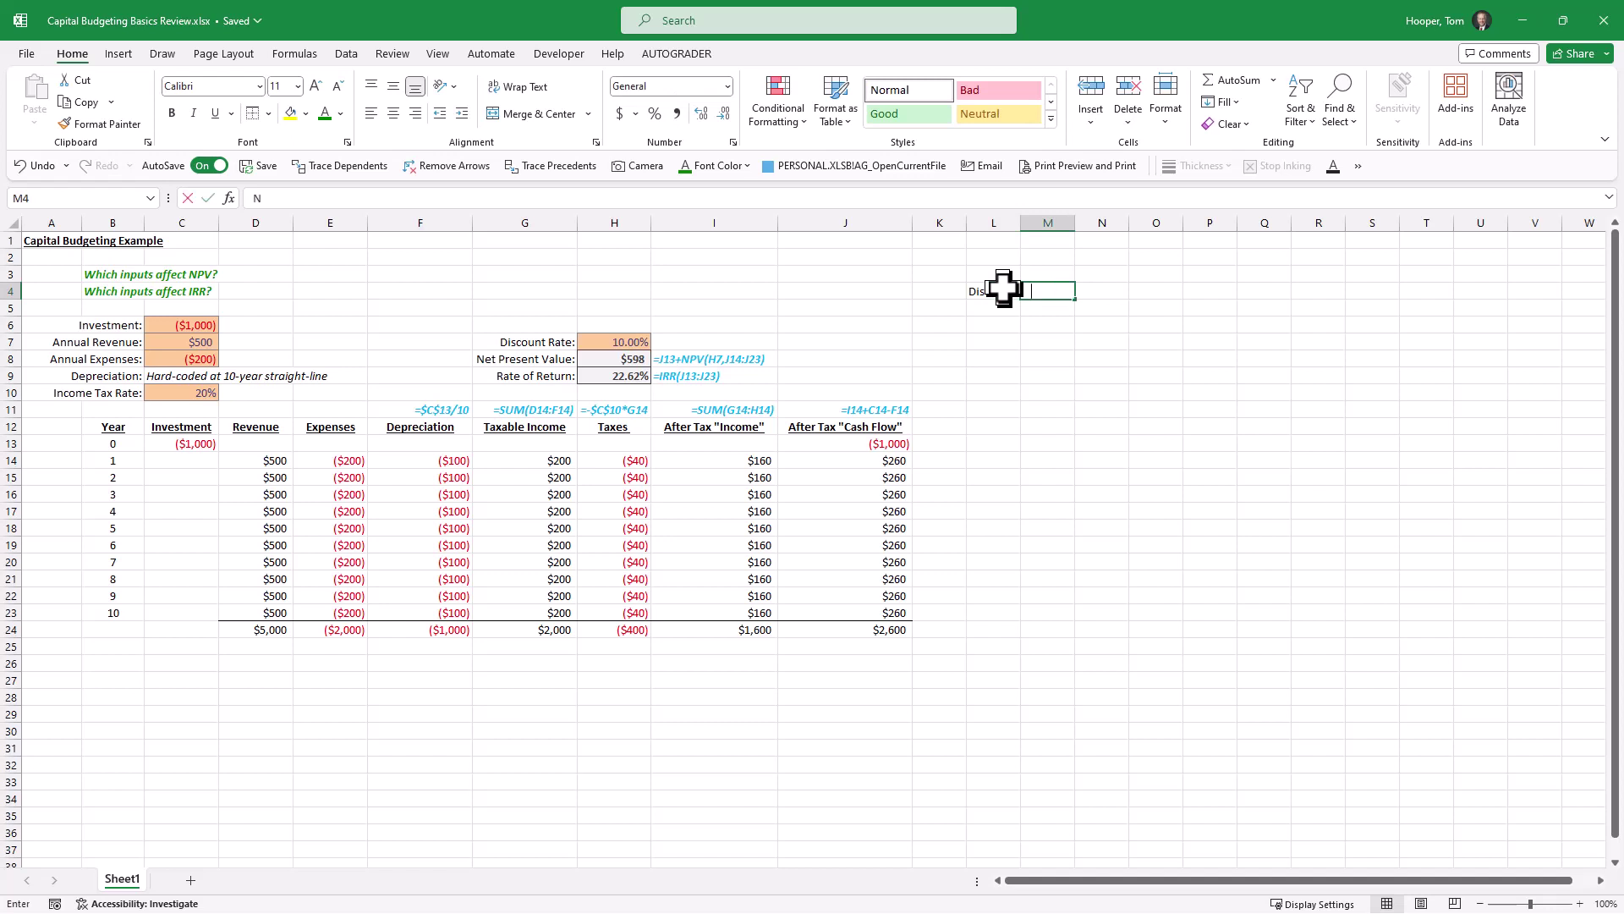
text(PV)
key(Right)
text(IR)
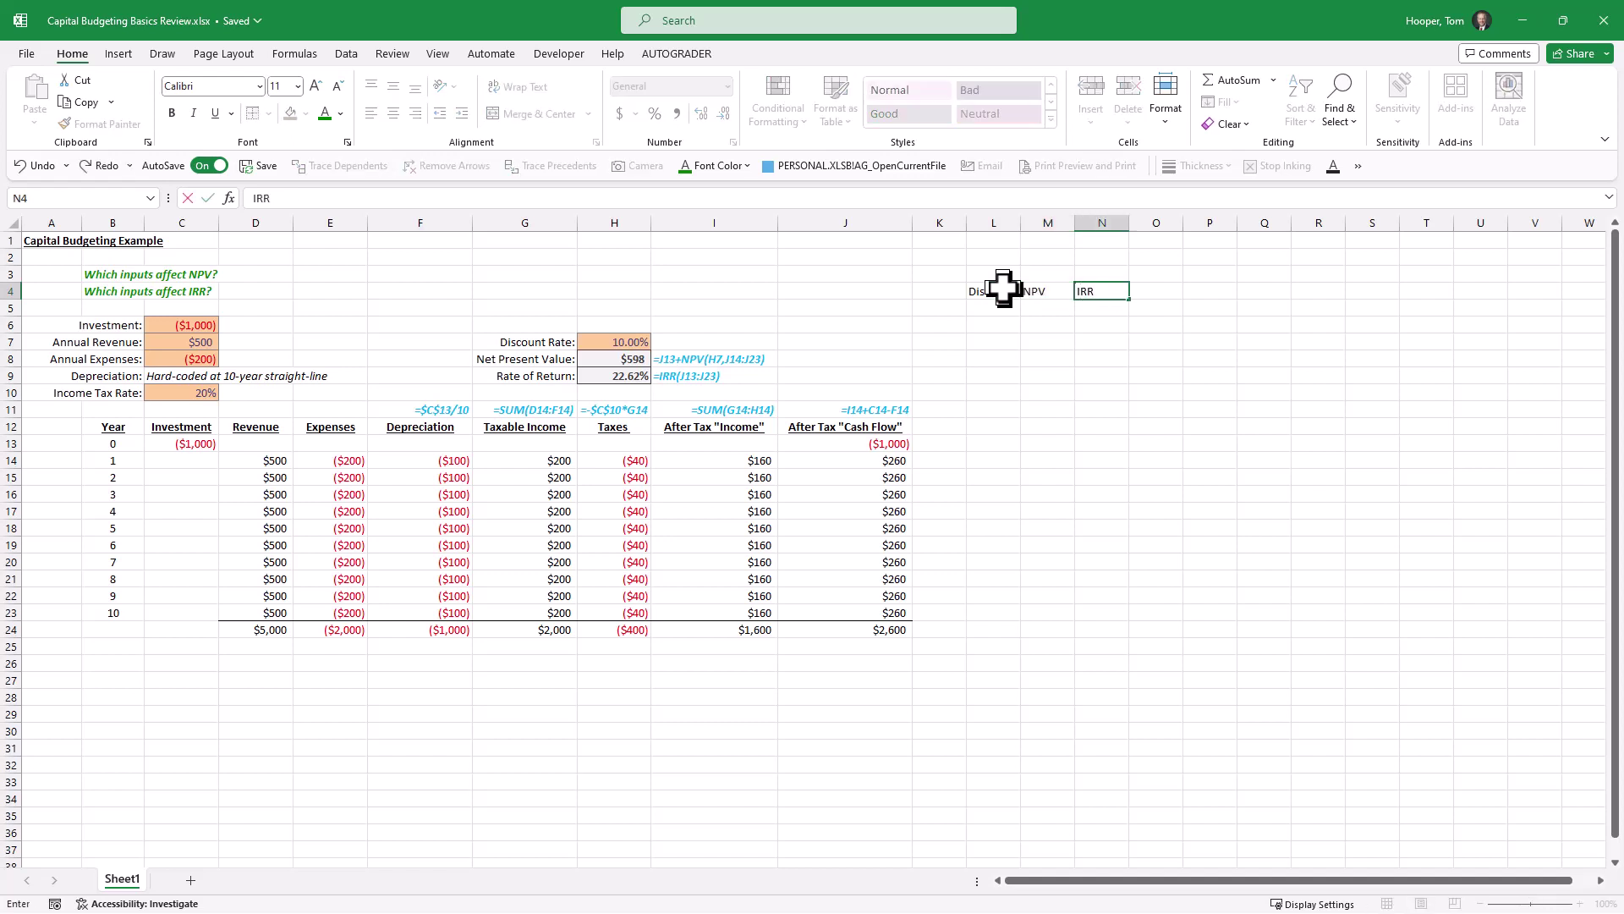
key(Right)
Enter 2% in L6 and 3% in L7 under Disc Rate, and extend the series down to 25% in L29
click(988, 326)
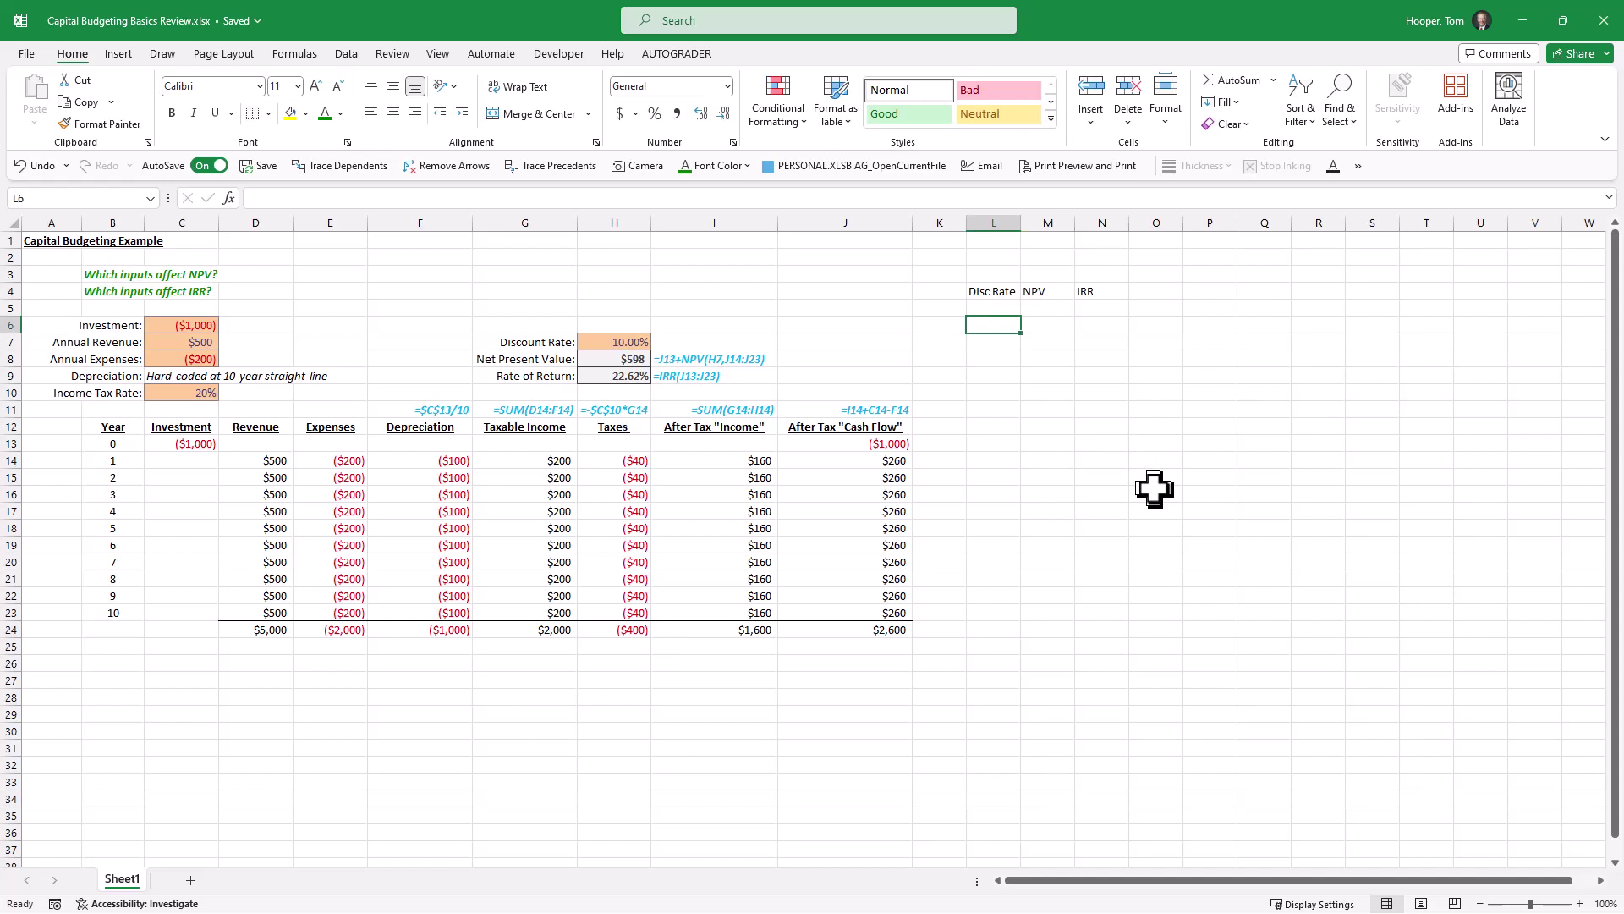
text(2%)
key(Return)
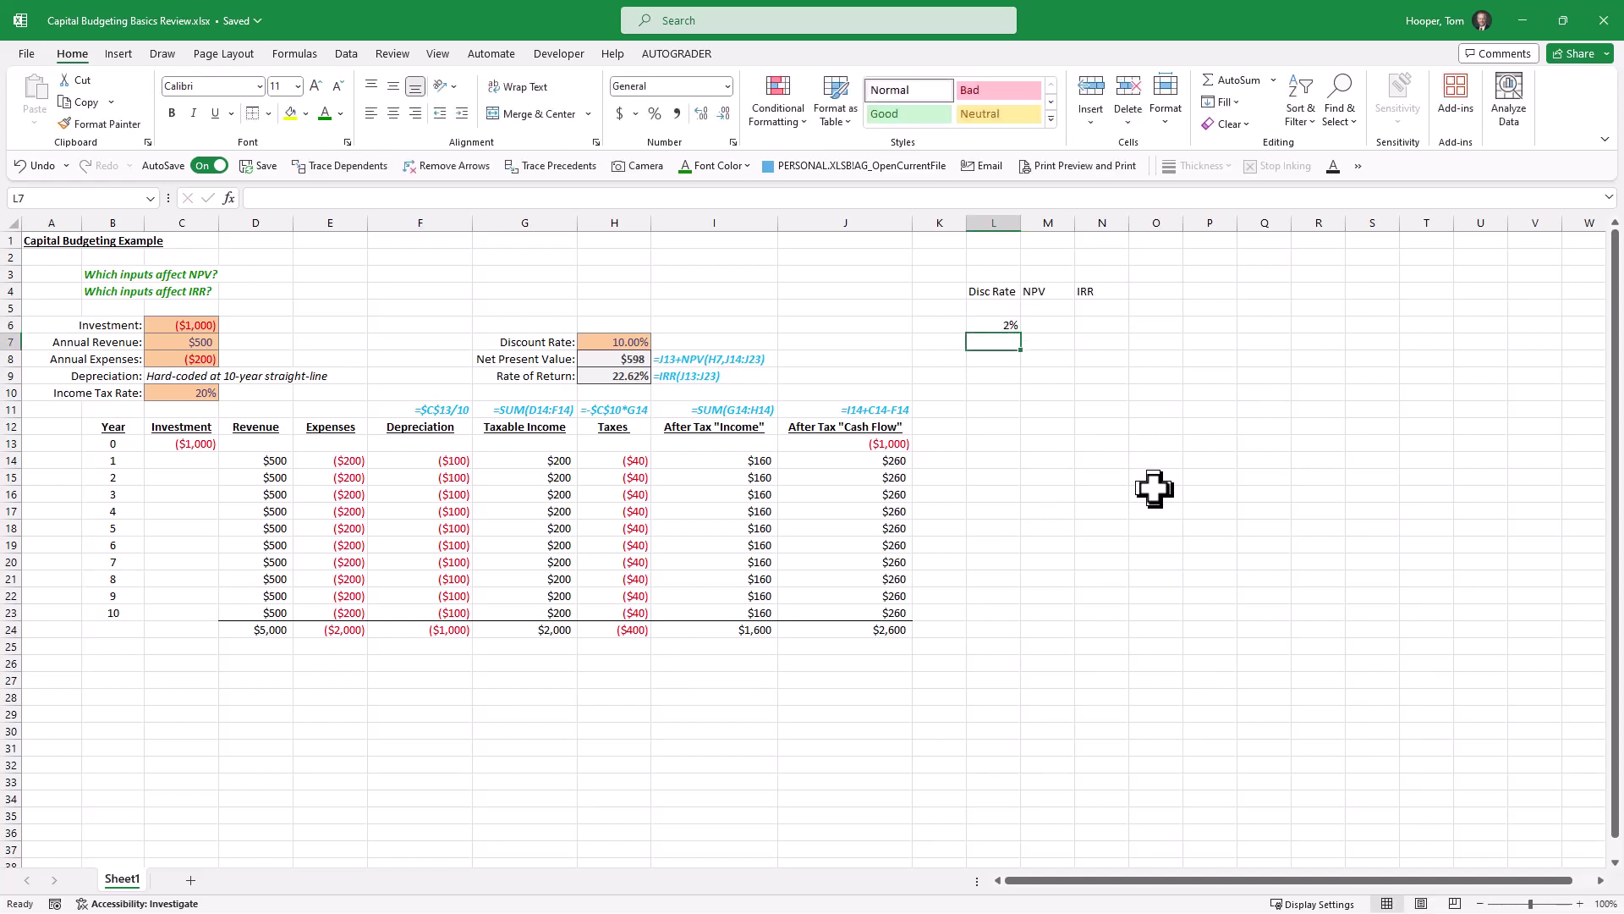
text(3)
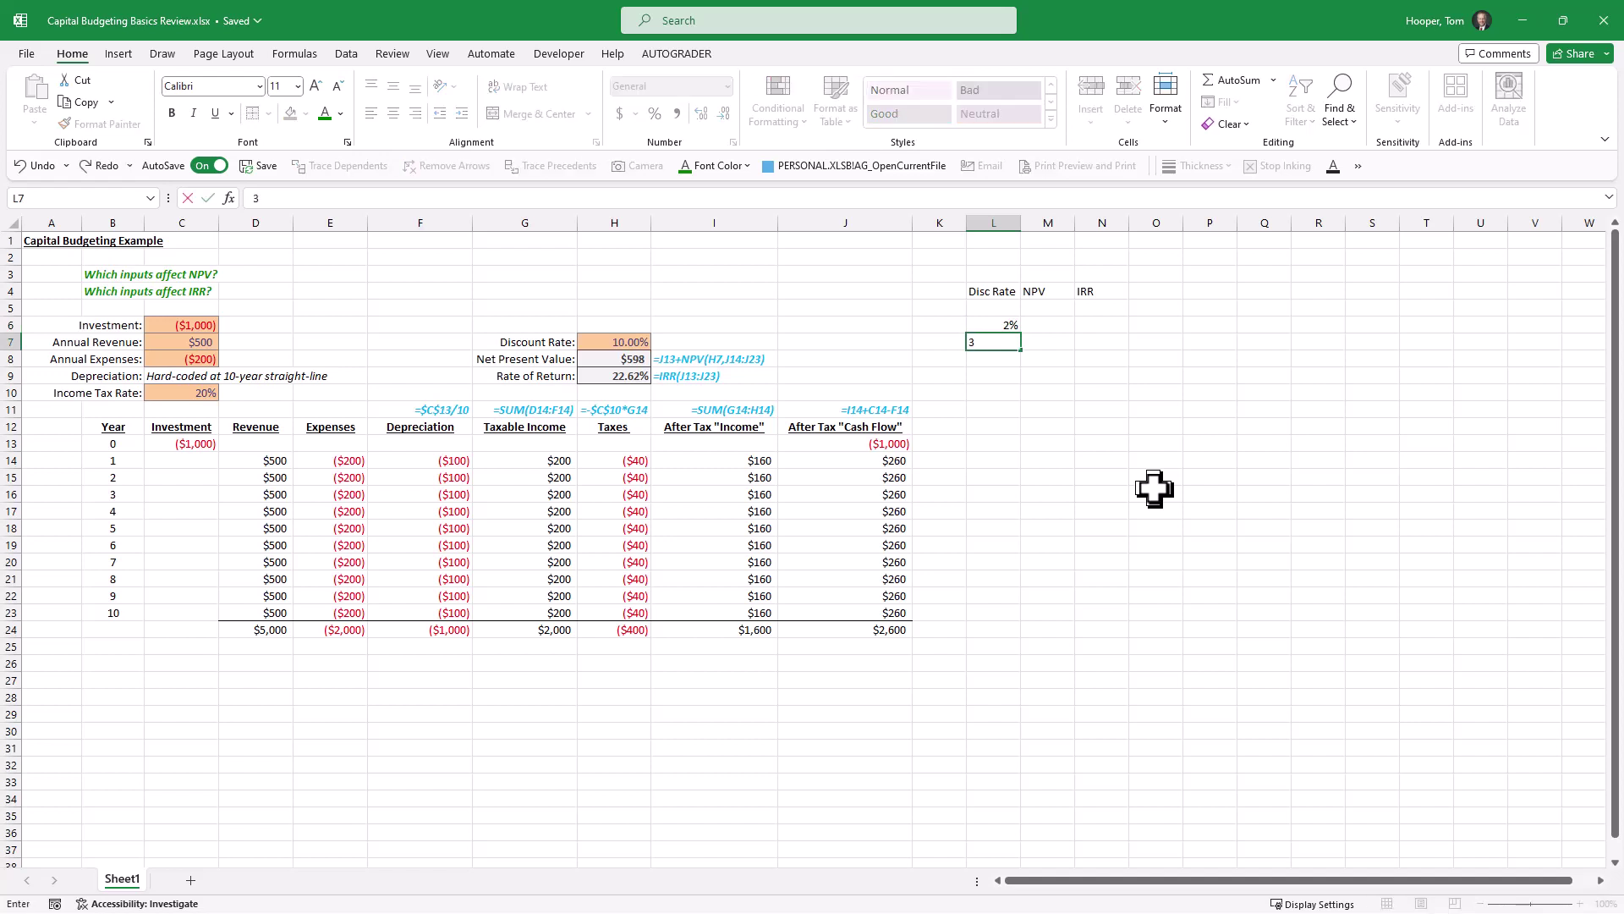
text(%)
key(Return)
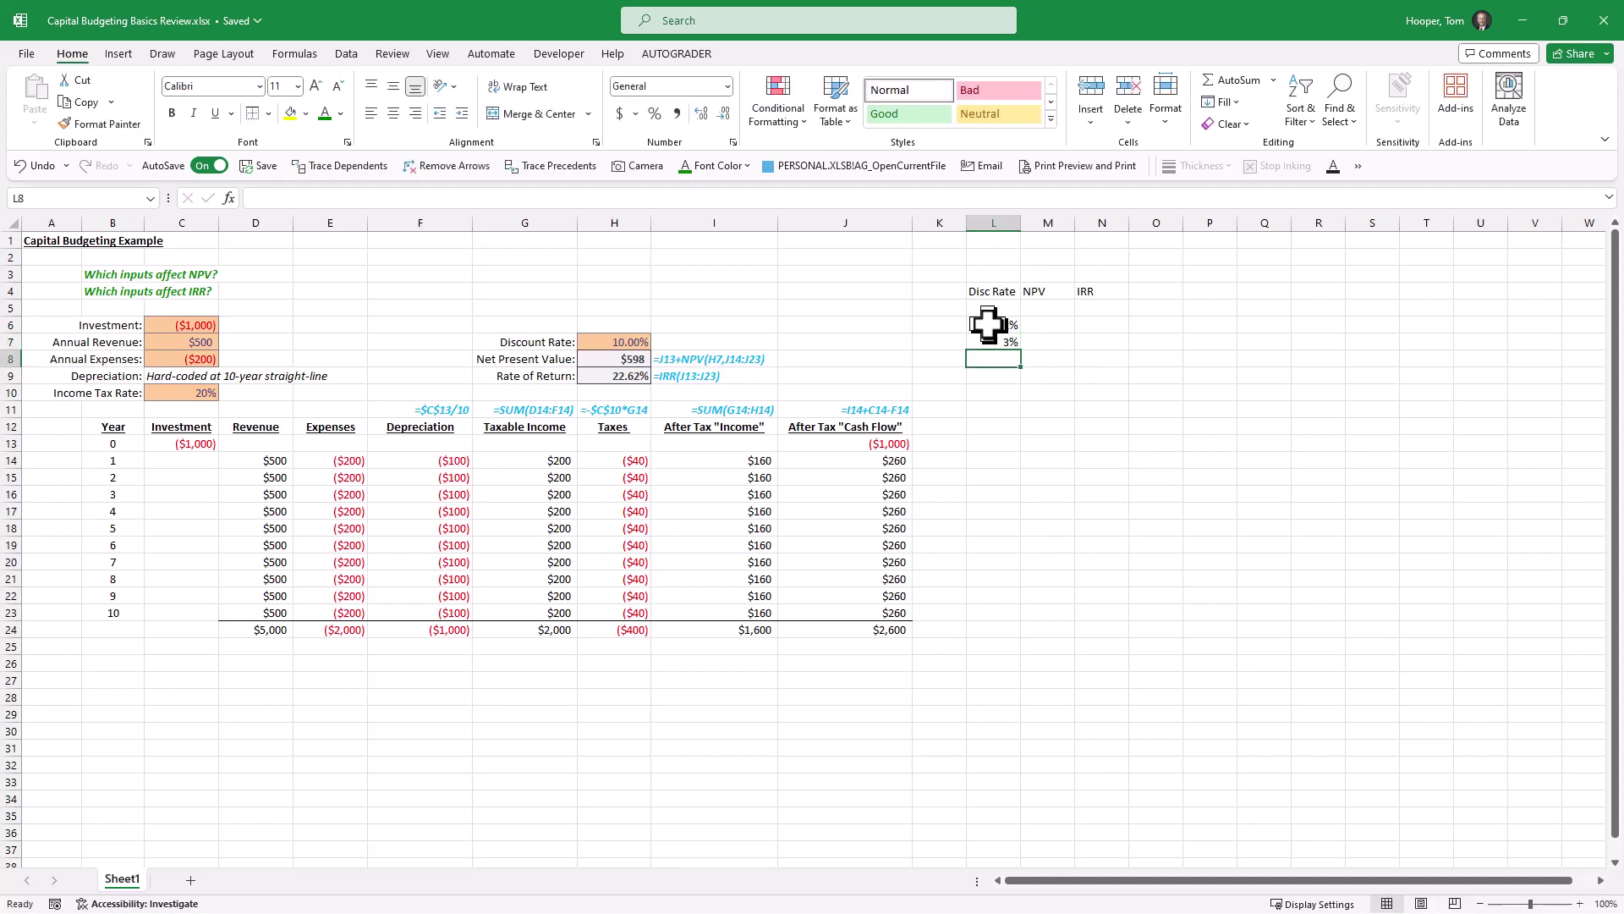
drag(990, 327, 1005, 732)
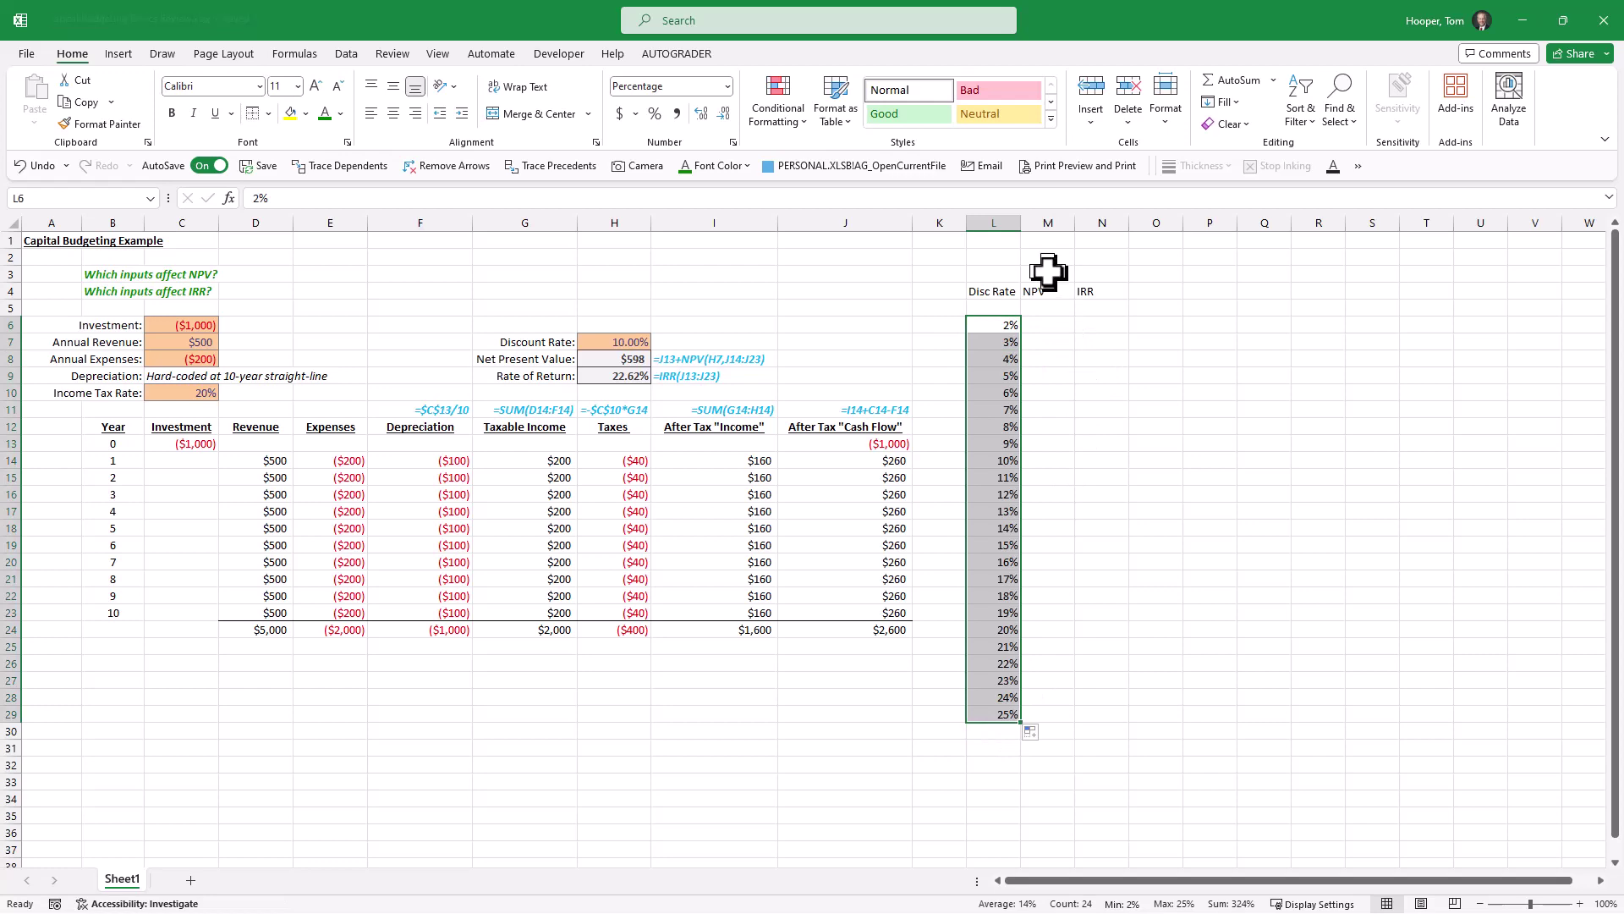
Apply the Input cell style to the discount rates in L6:L29
key(alt+h)
key(j)
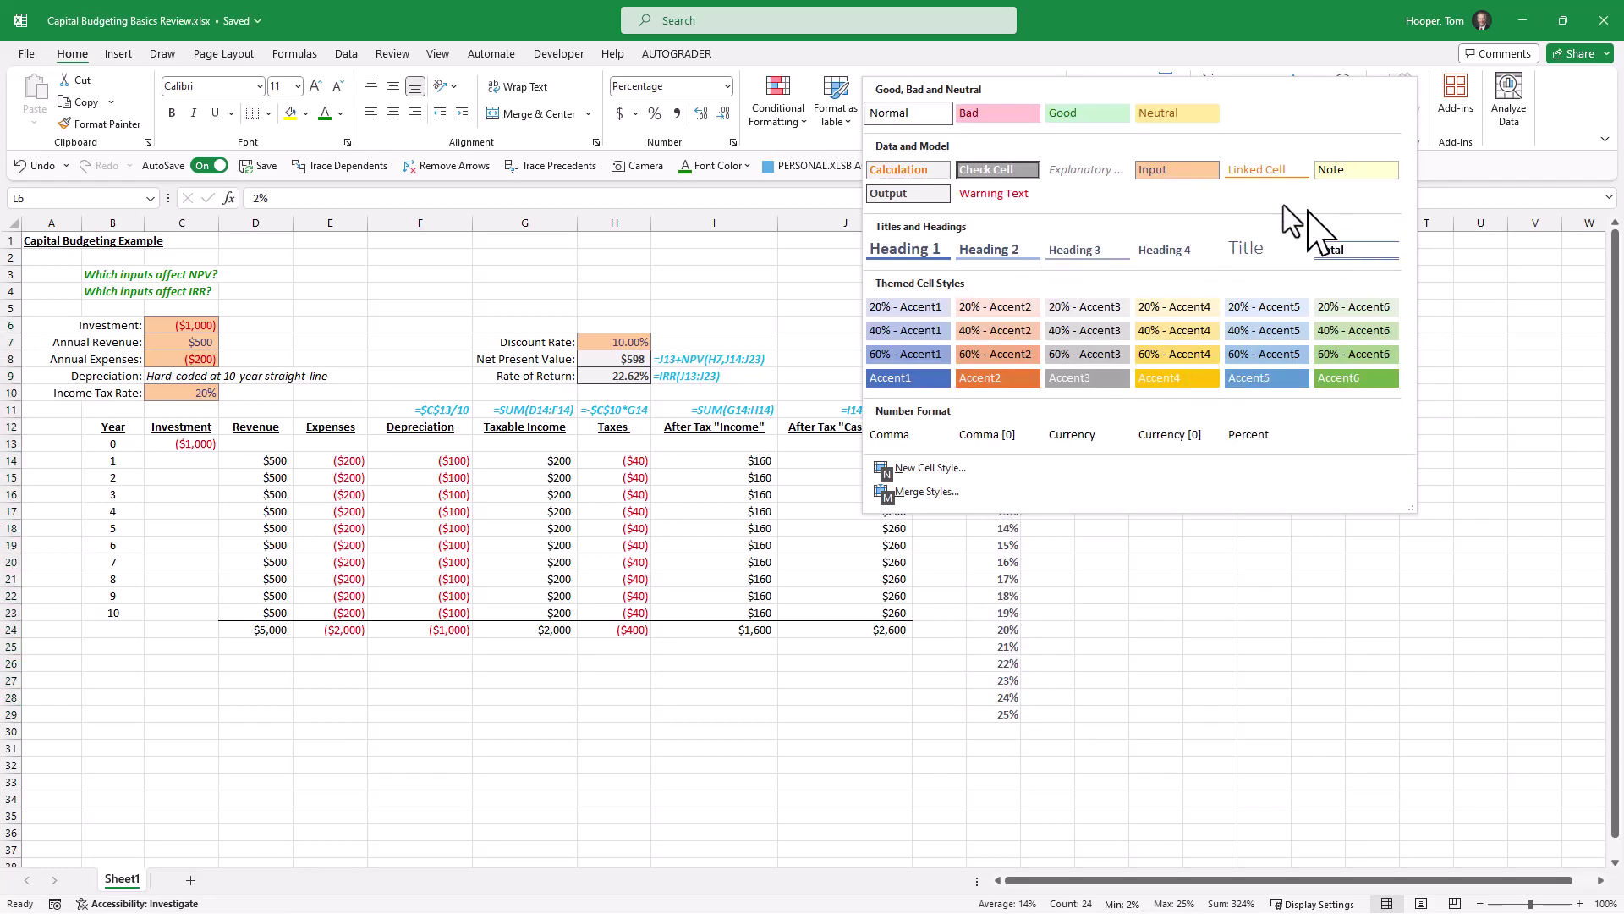
click(1174, 172)
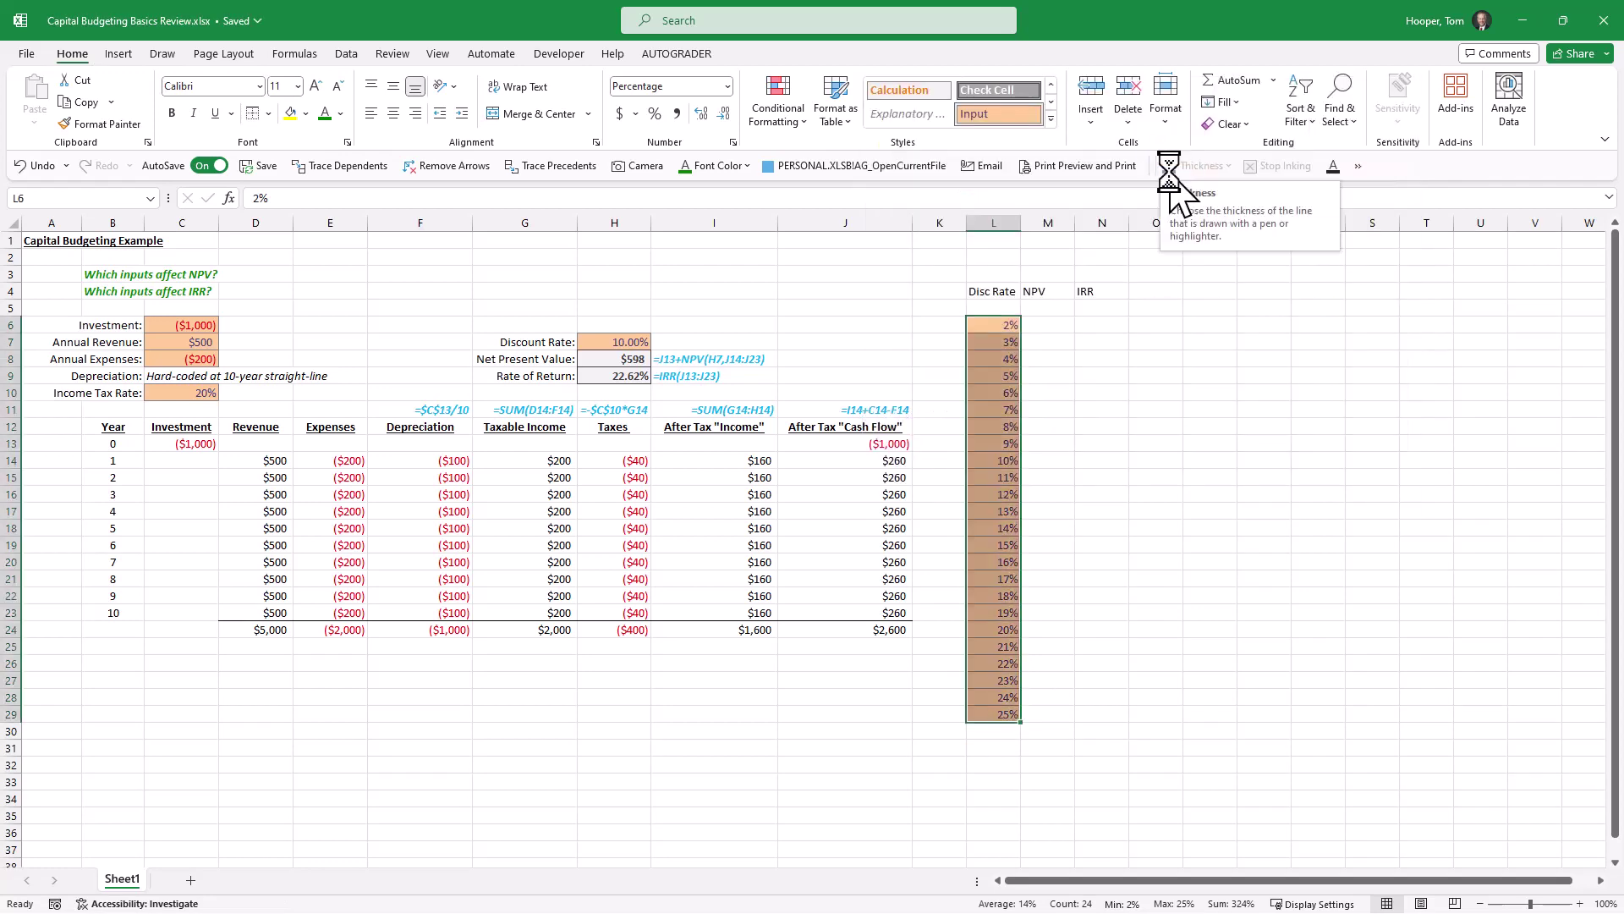
Link M5 under NPV to the net present value in H8 and N5 under IRR to the rate of return in H9
click(1064, 309)
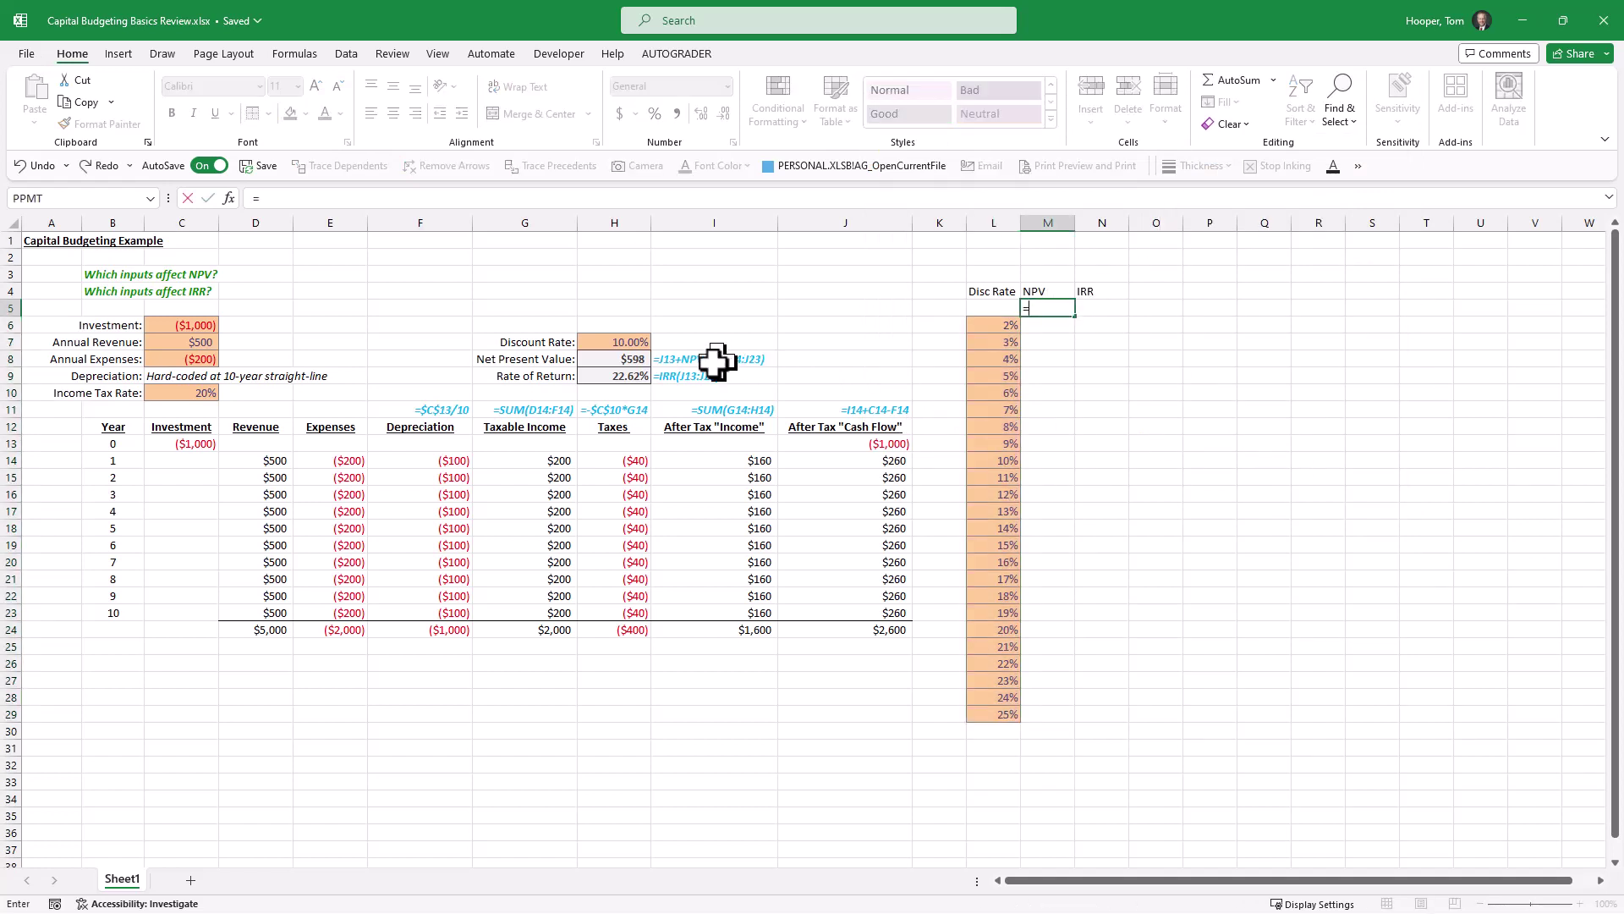
click(588, 362)
key(Tab)
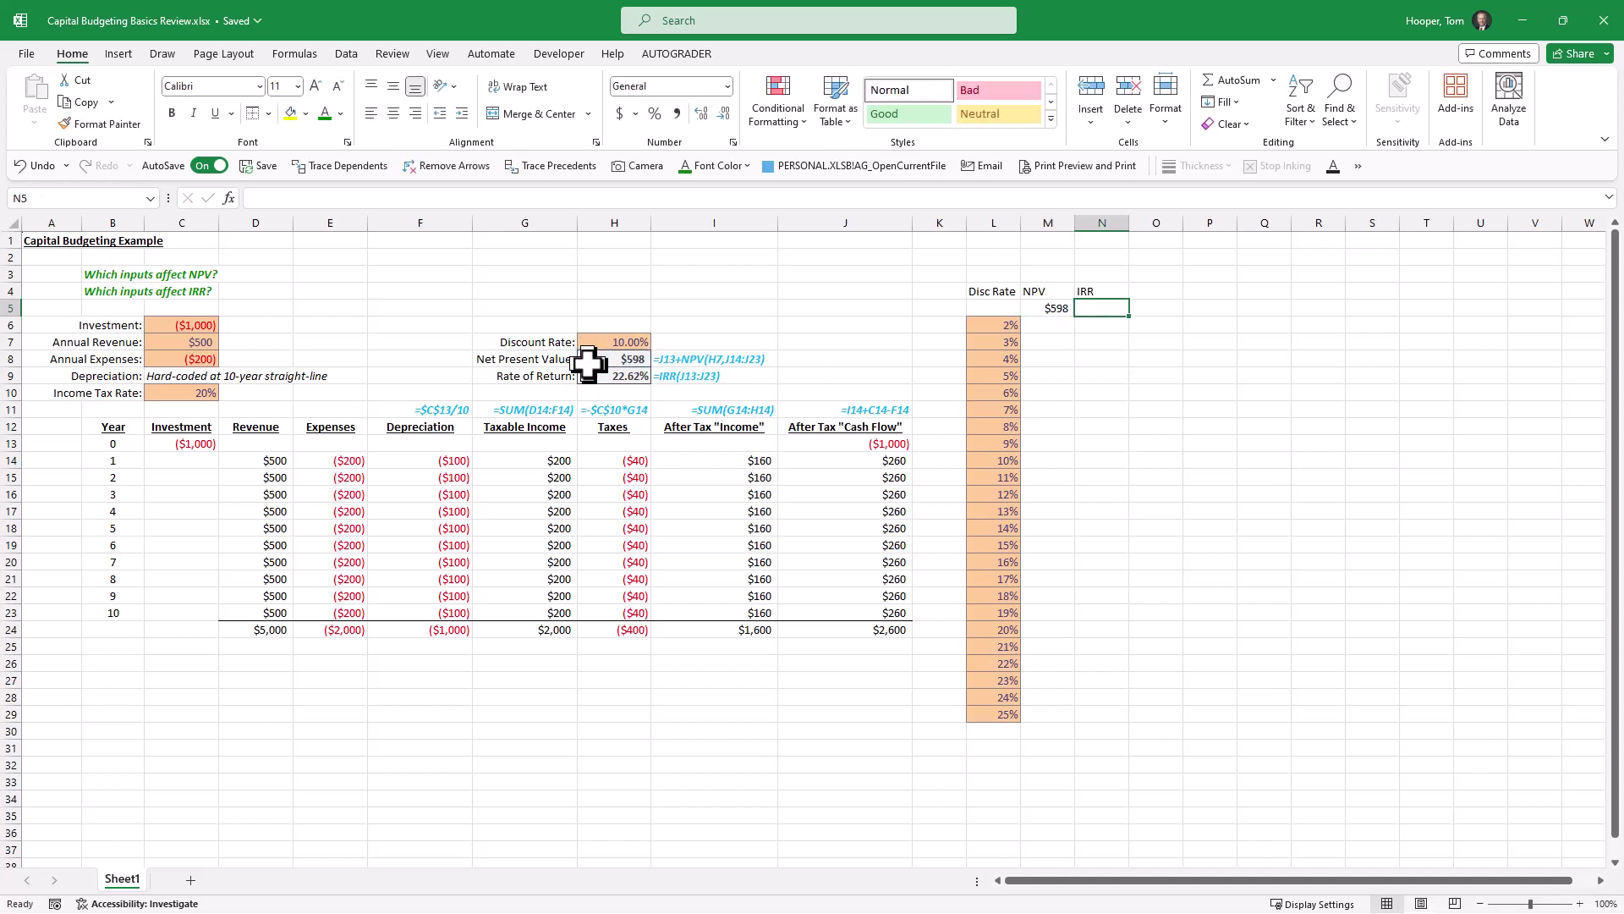
text(=)
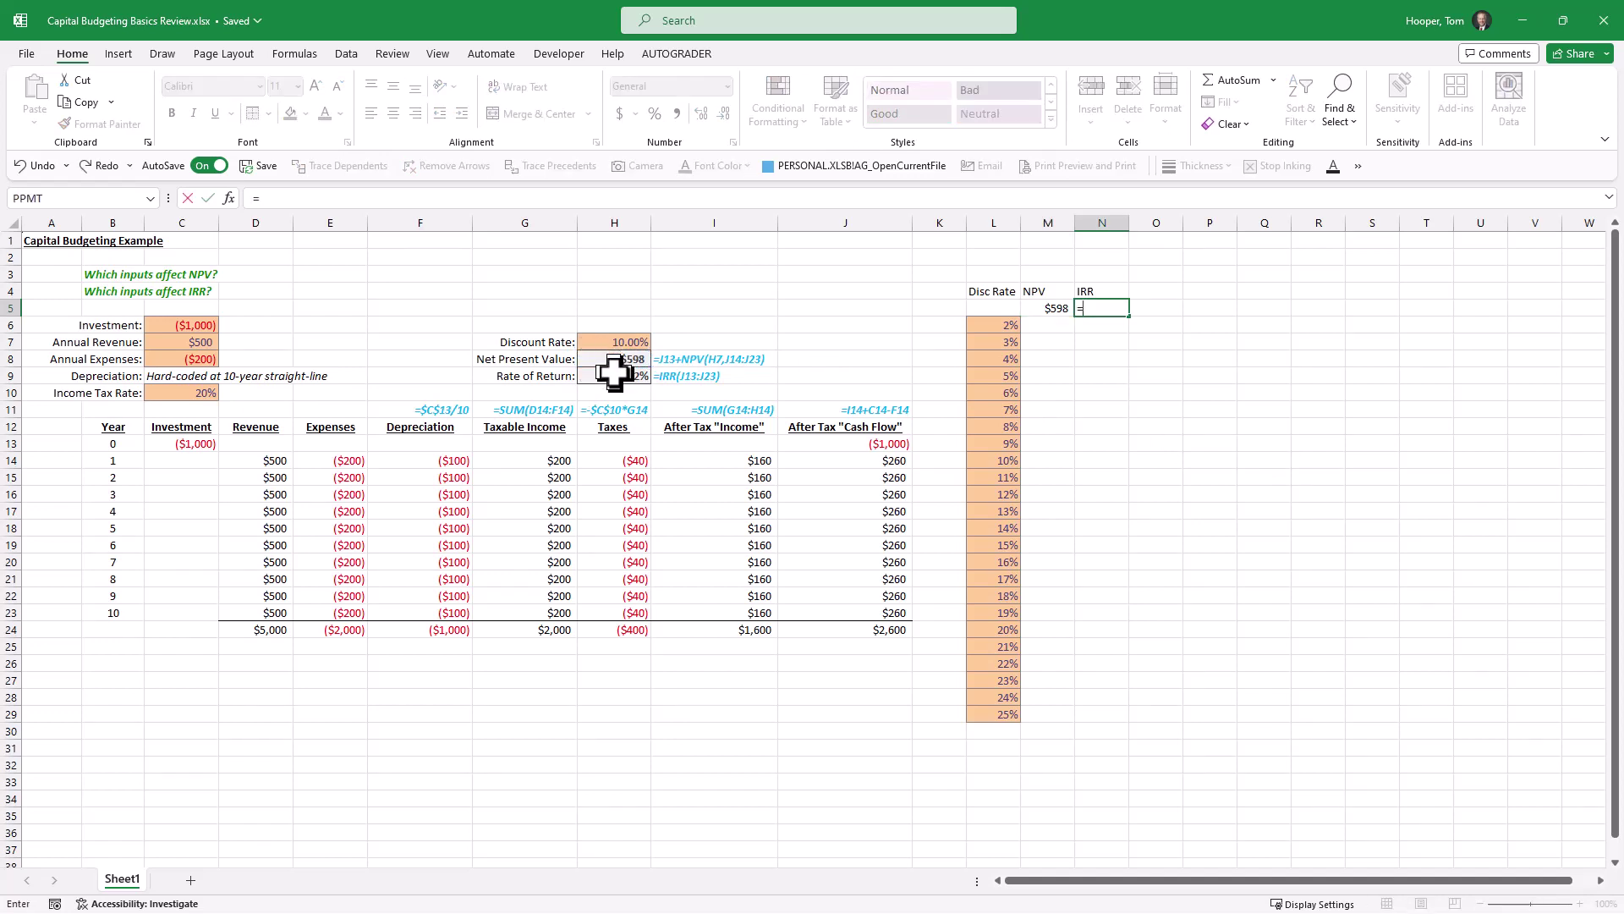
click(614, 374)
key(Return)
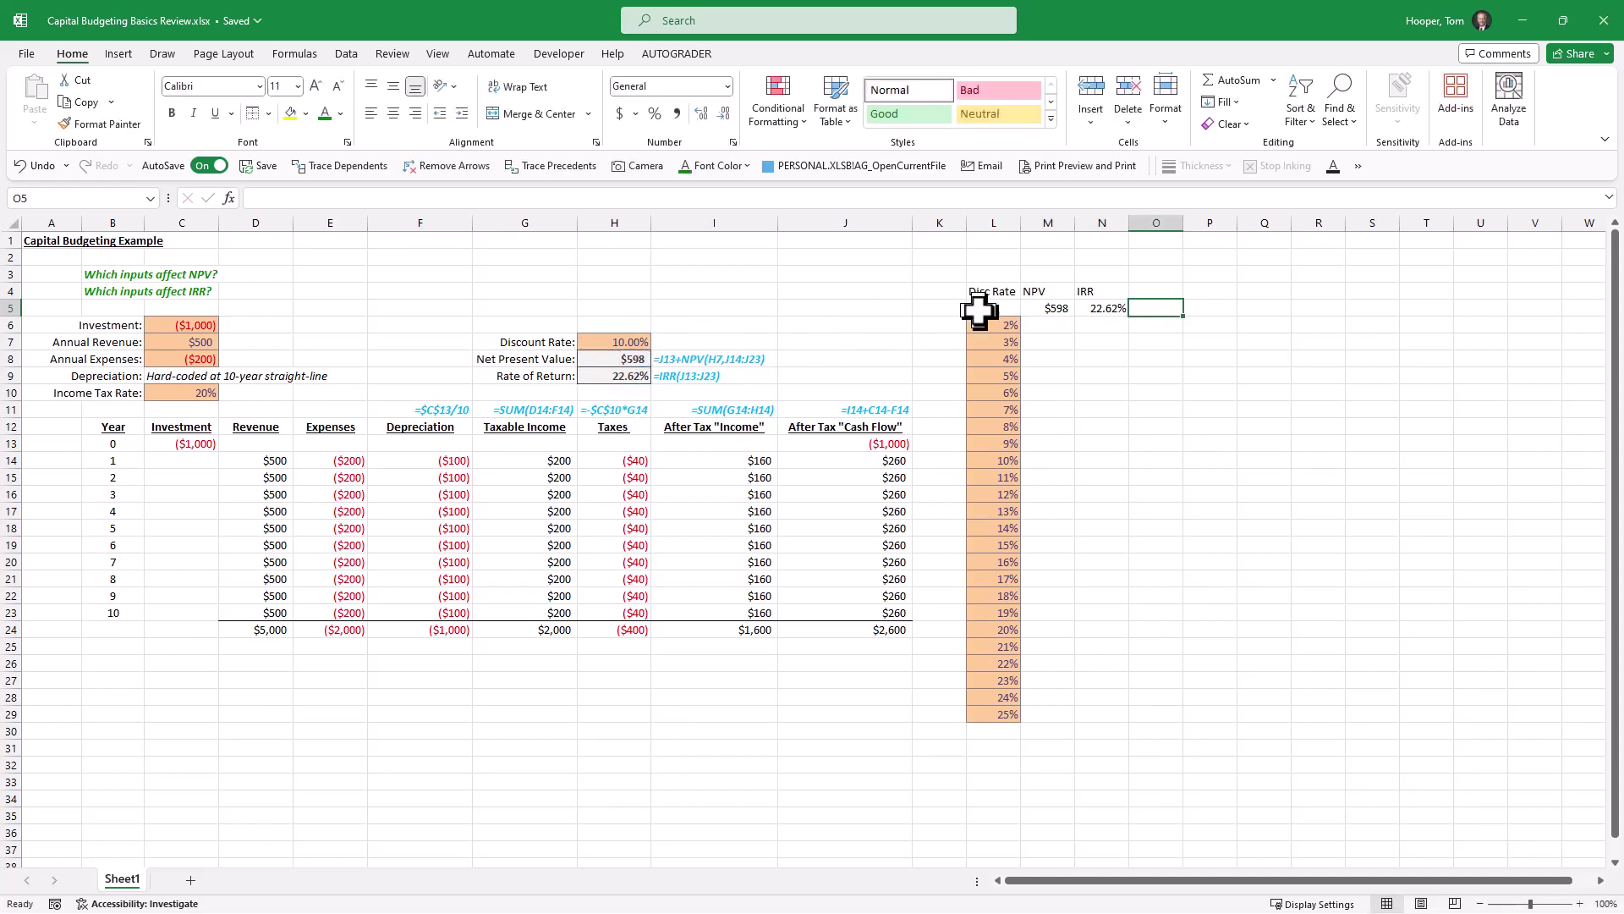
Apply the Output cell style to the linked NPV and IRR cells M5:N5
click(1070, 308)
drag(1070, 308, 1087, 308)
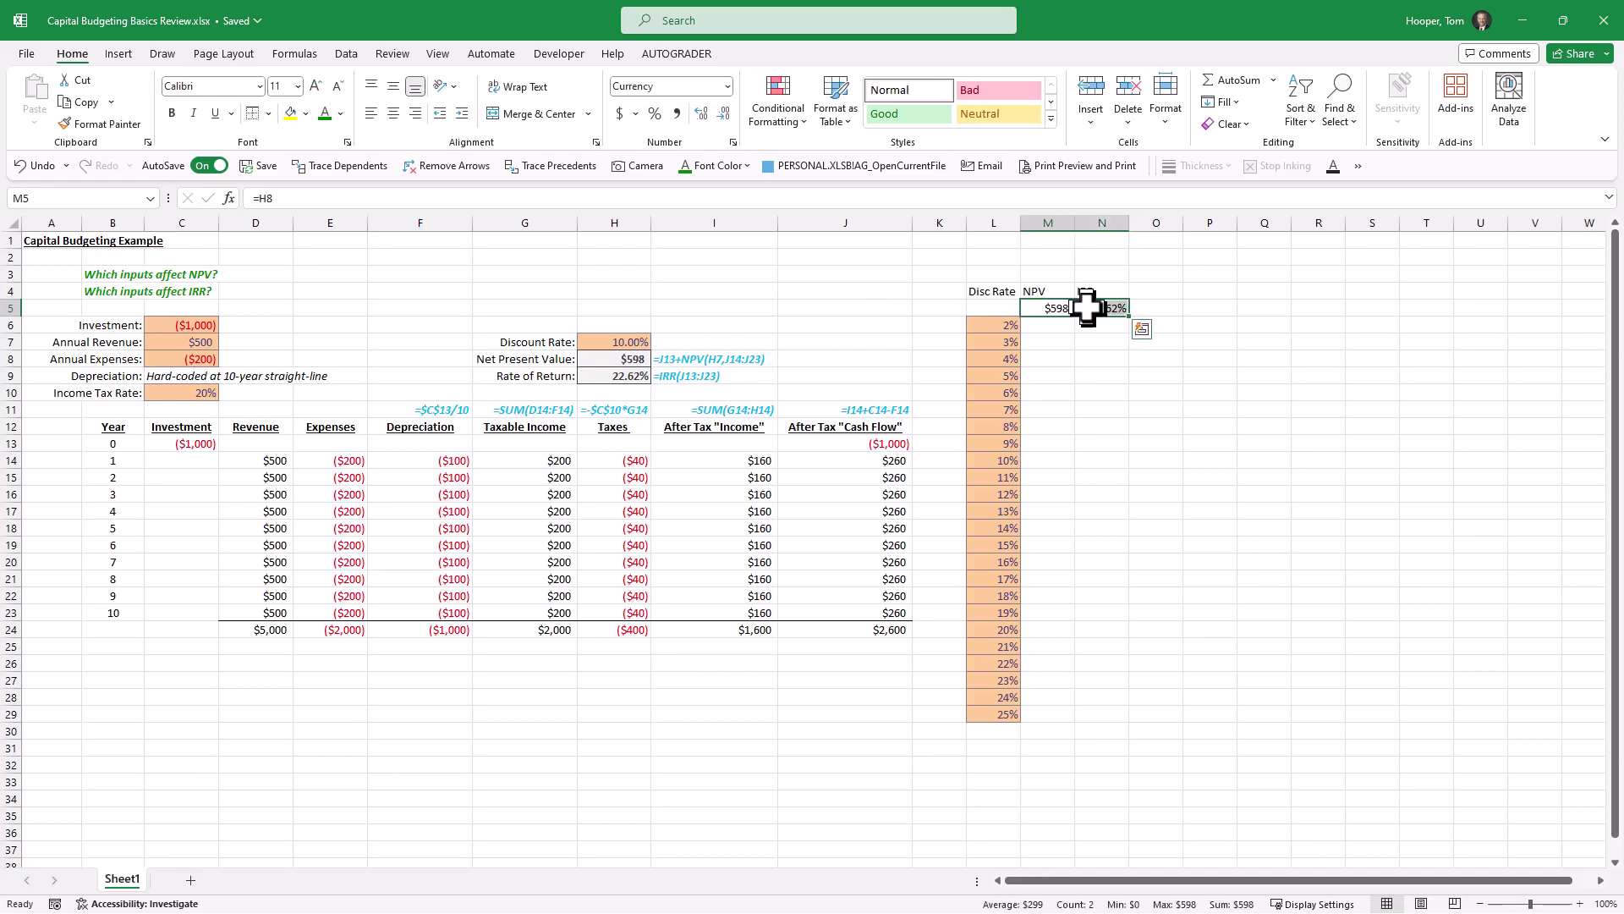
key(h)
key(j)
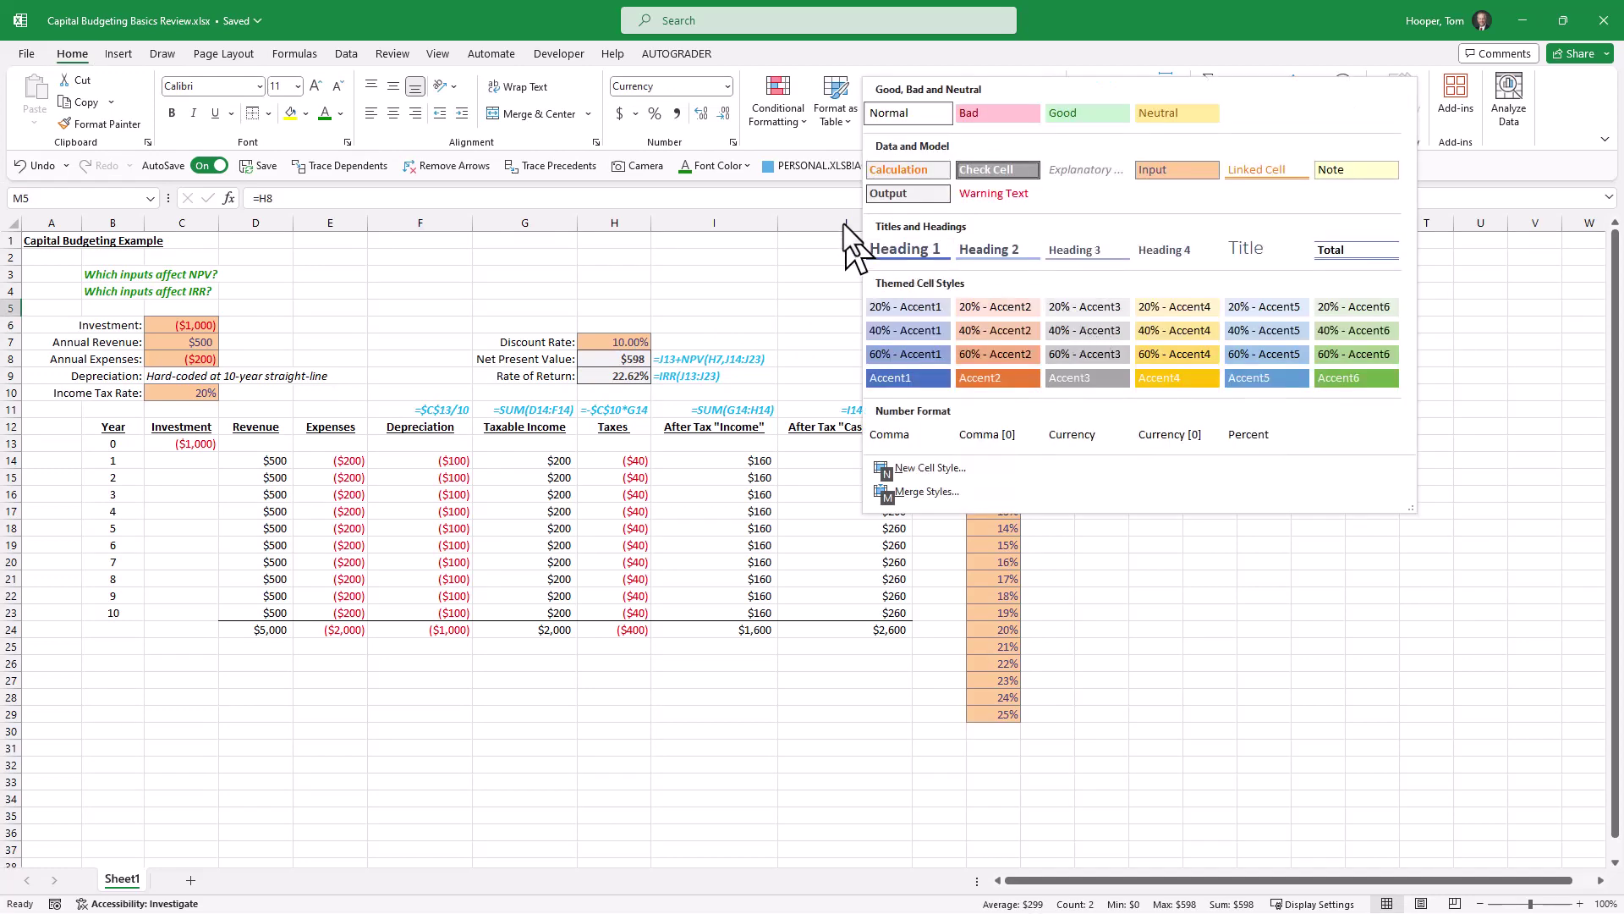
click(912, 194)
click(1101, 409)
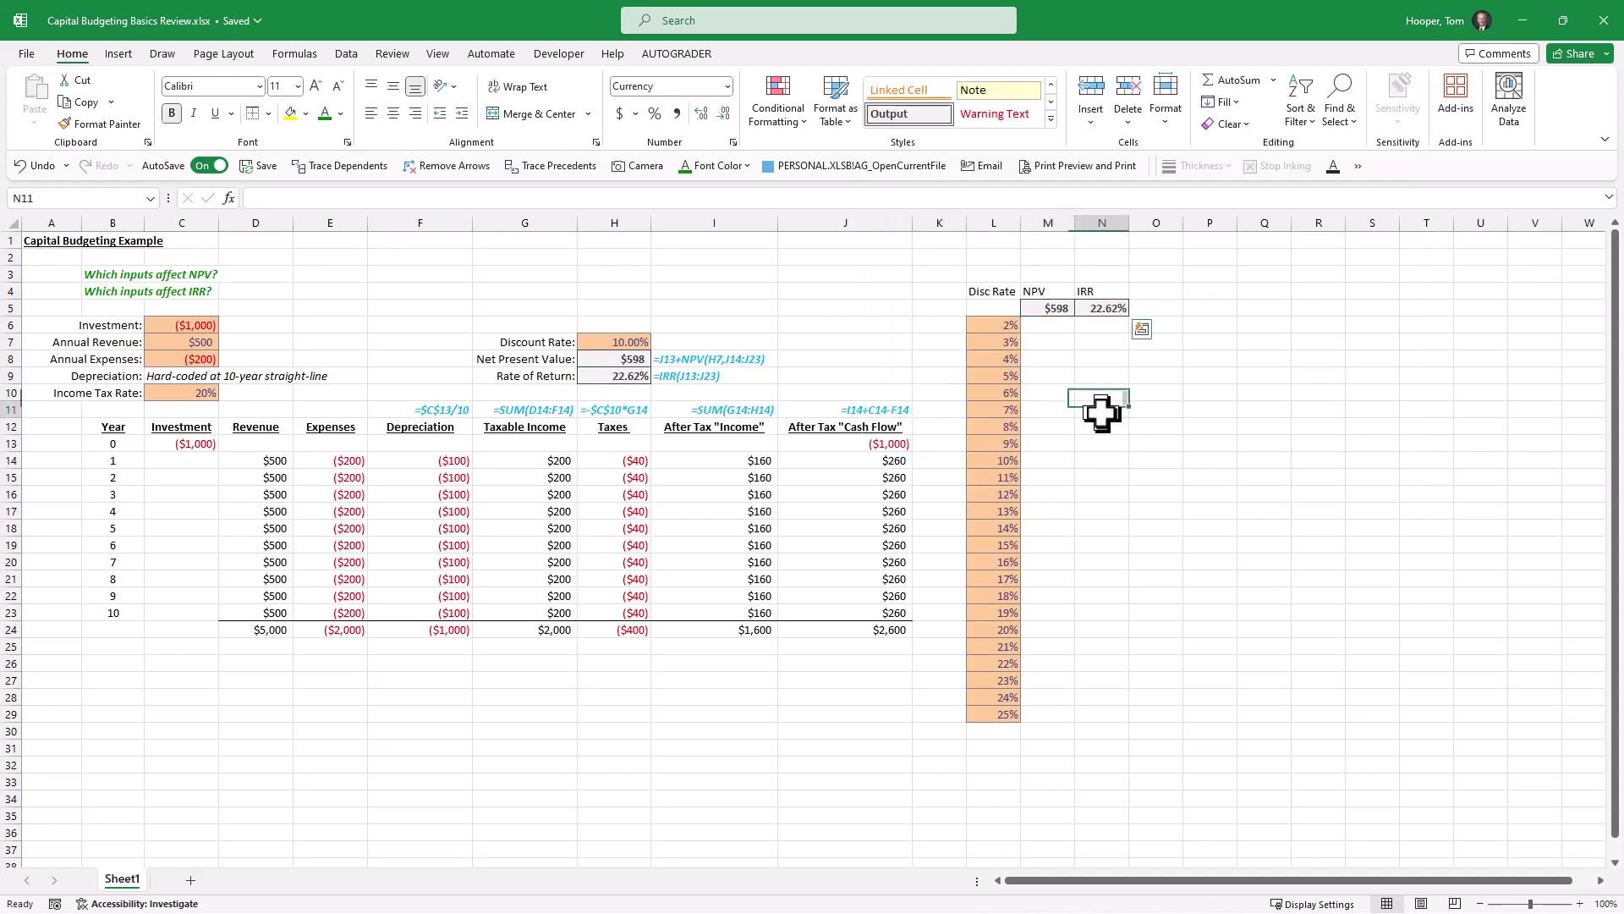
Set the discount rate in H7 to 2% and then to 3% to test its effect on NPV and IRR
click(1001, 329)
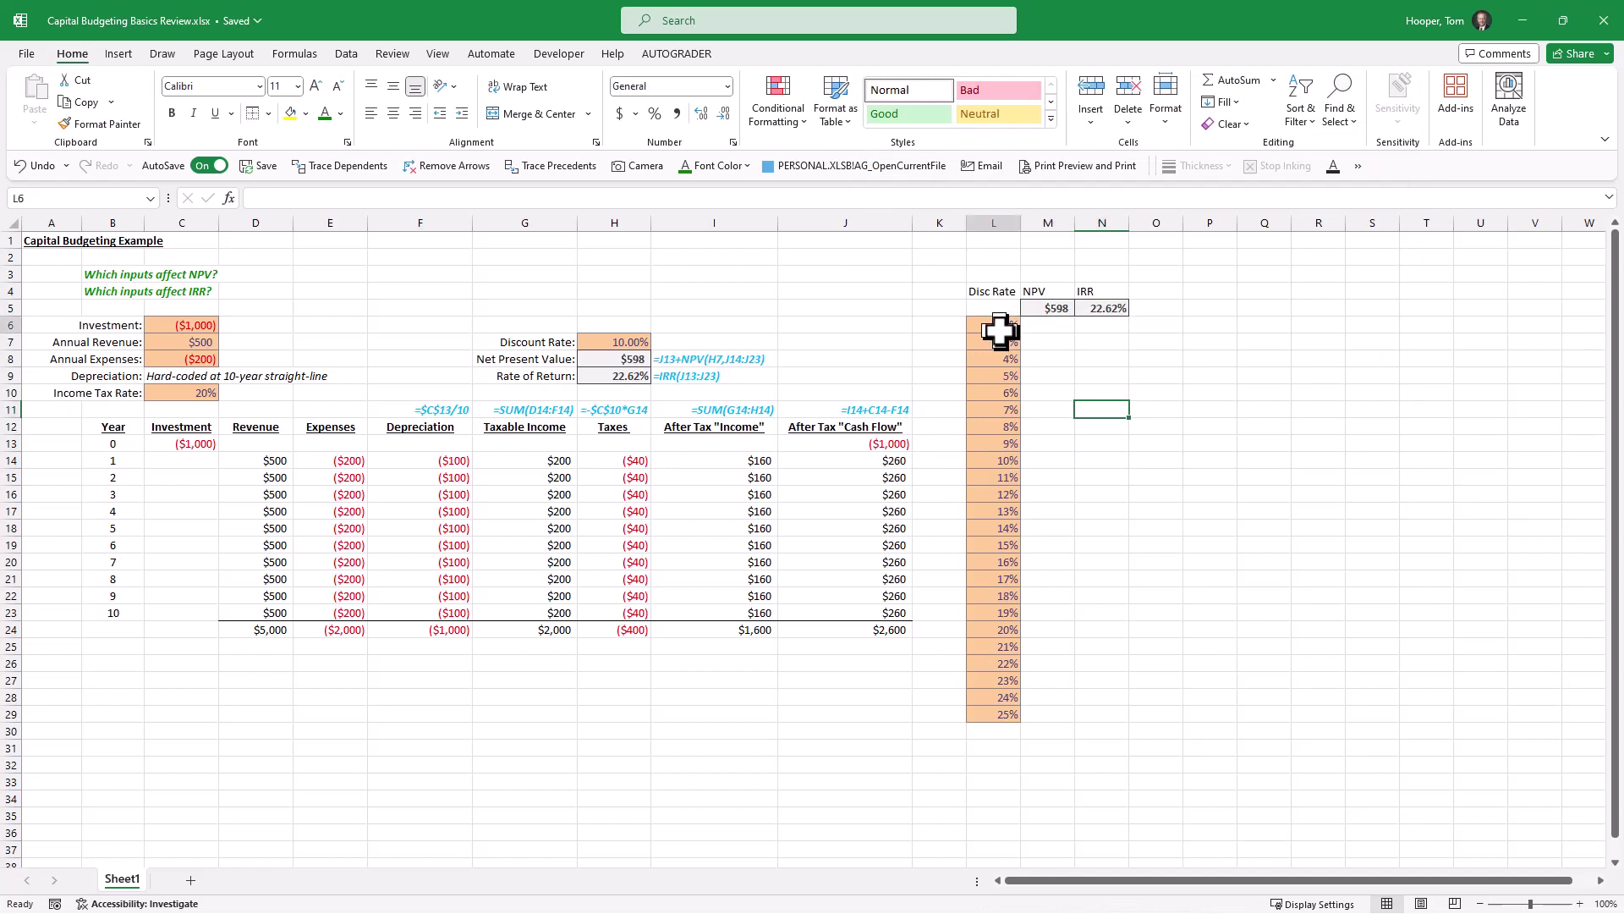
click(589, 342)
text(2%)
key(Return)
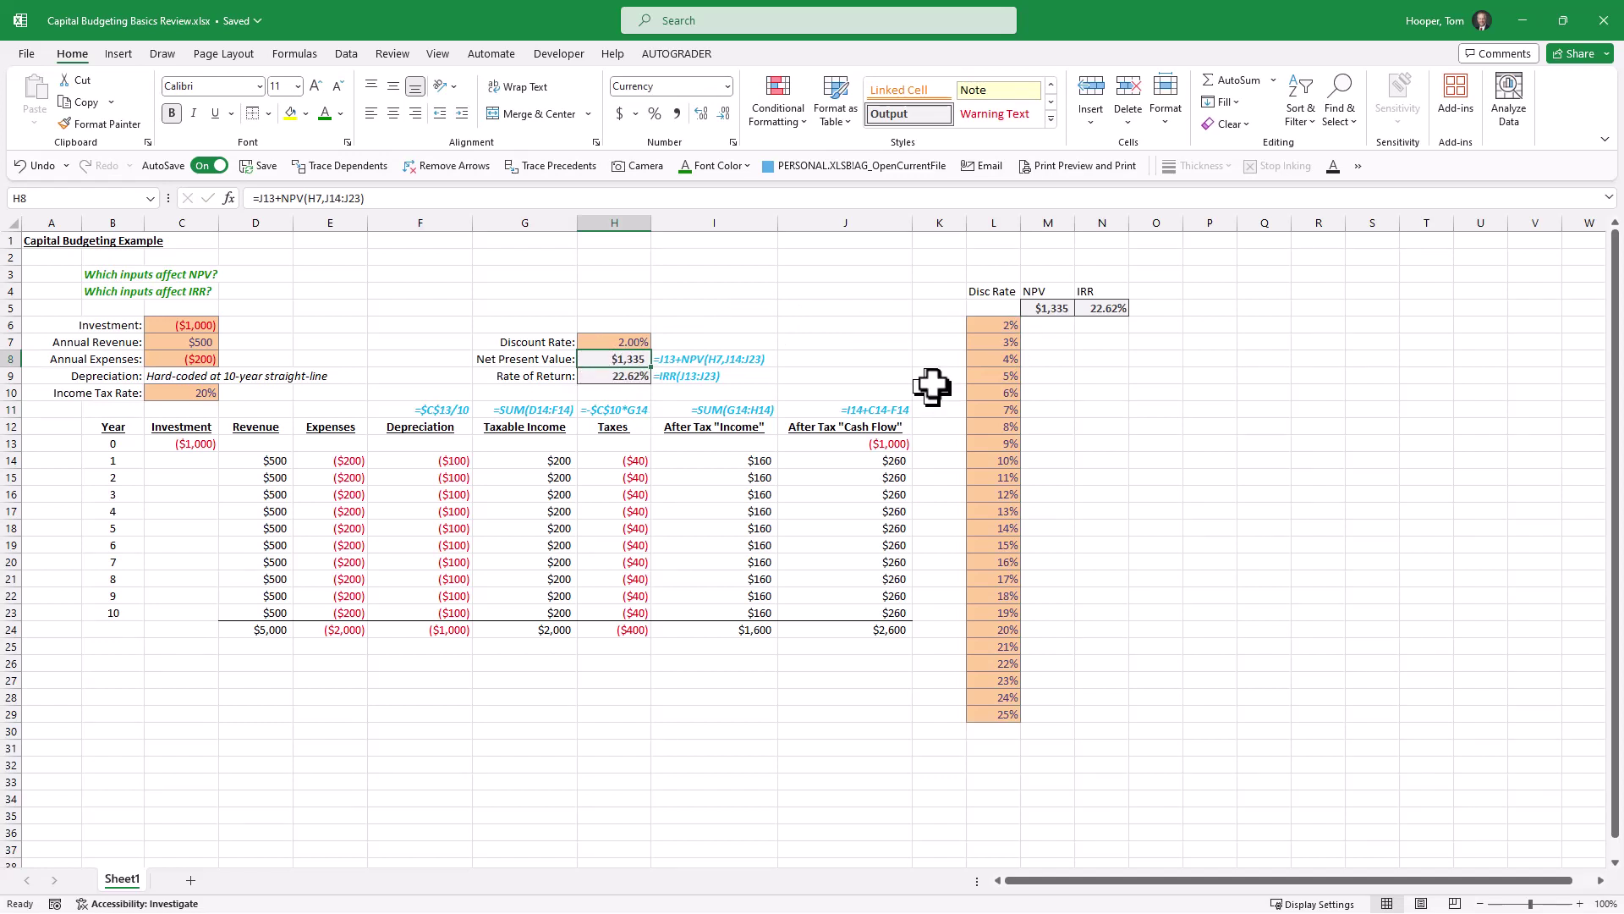
click(609, 343)
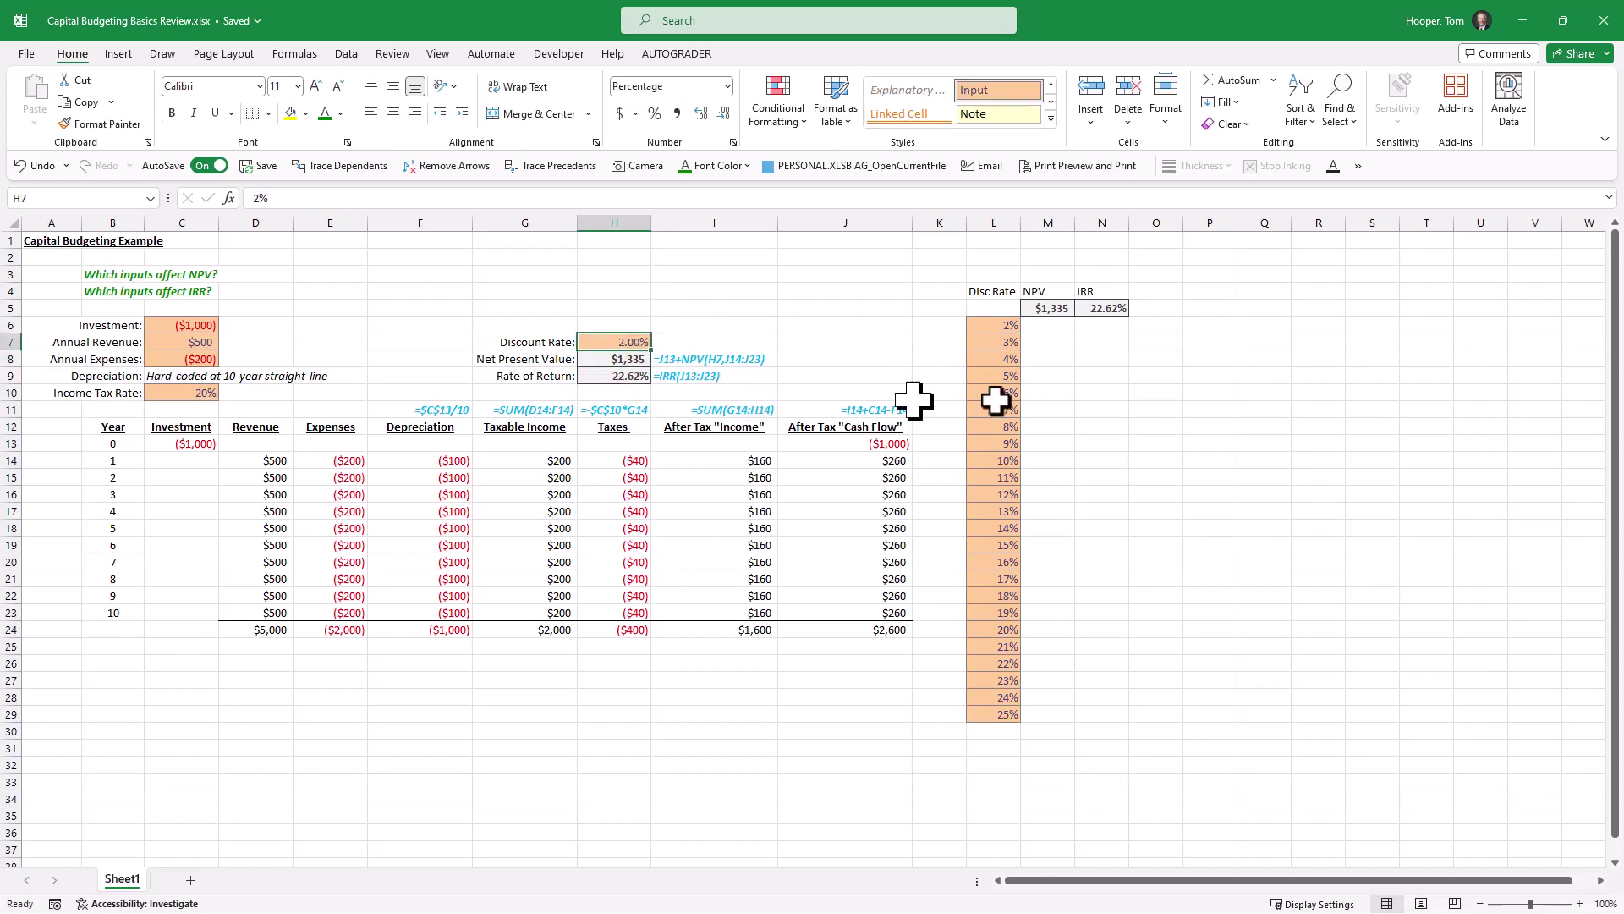
text(3%)
key(Return)
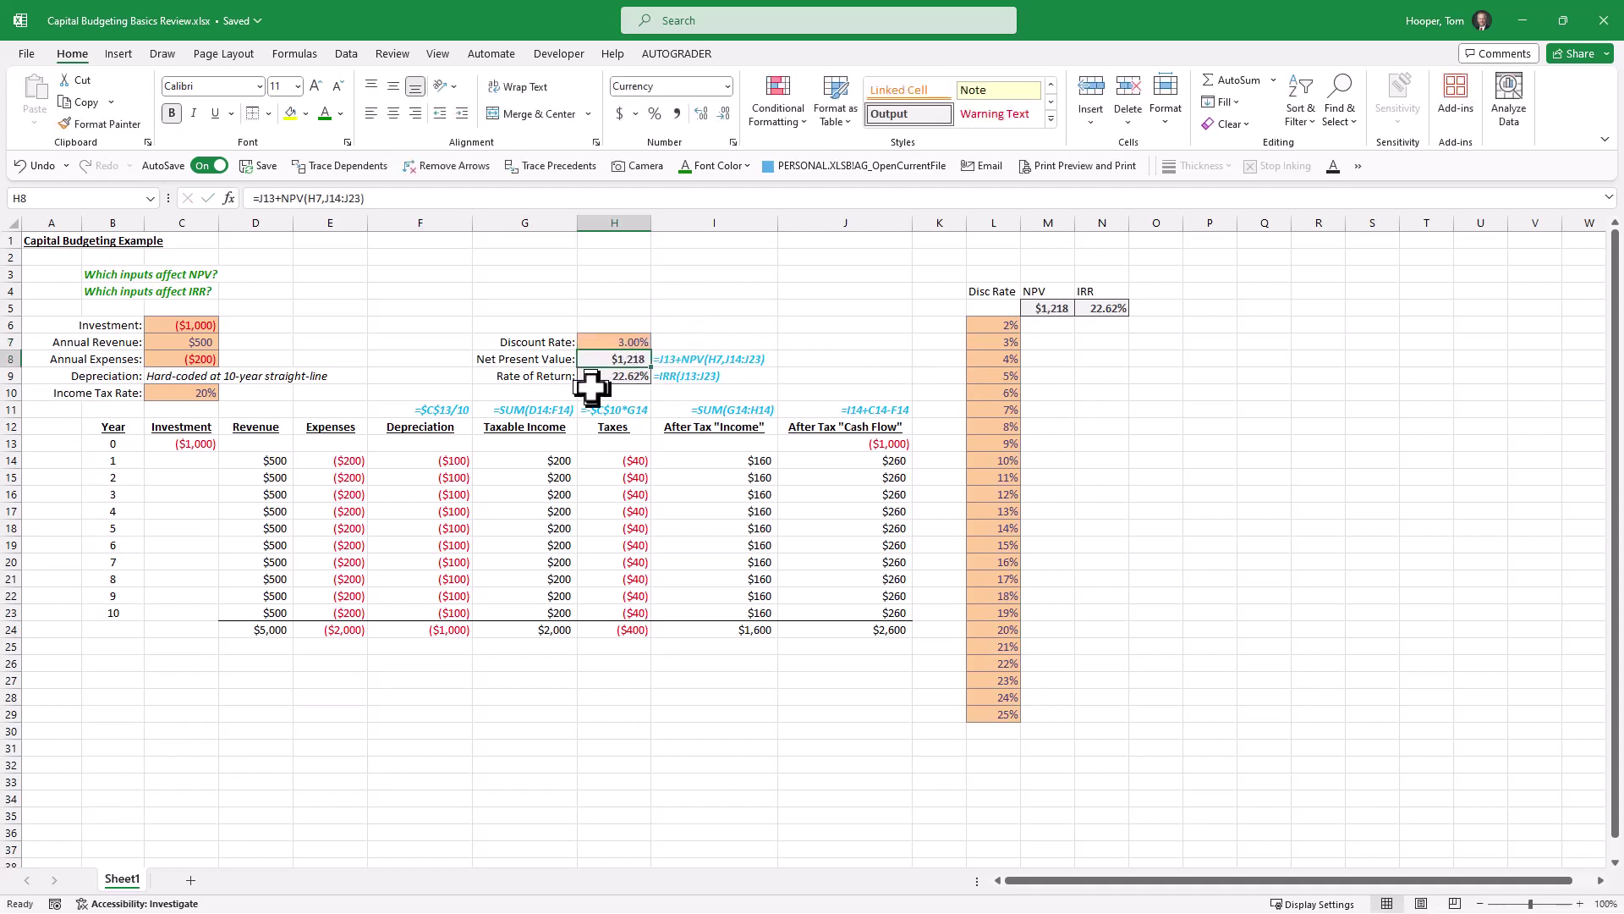
Create a one-variable data table over L5:N29 with H7 as the column input cell
click(988, 310)
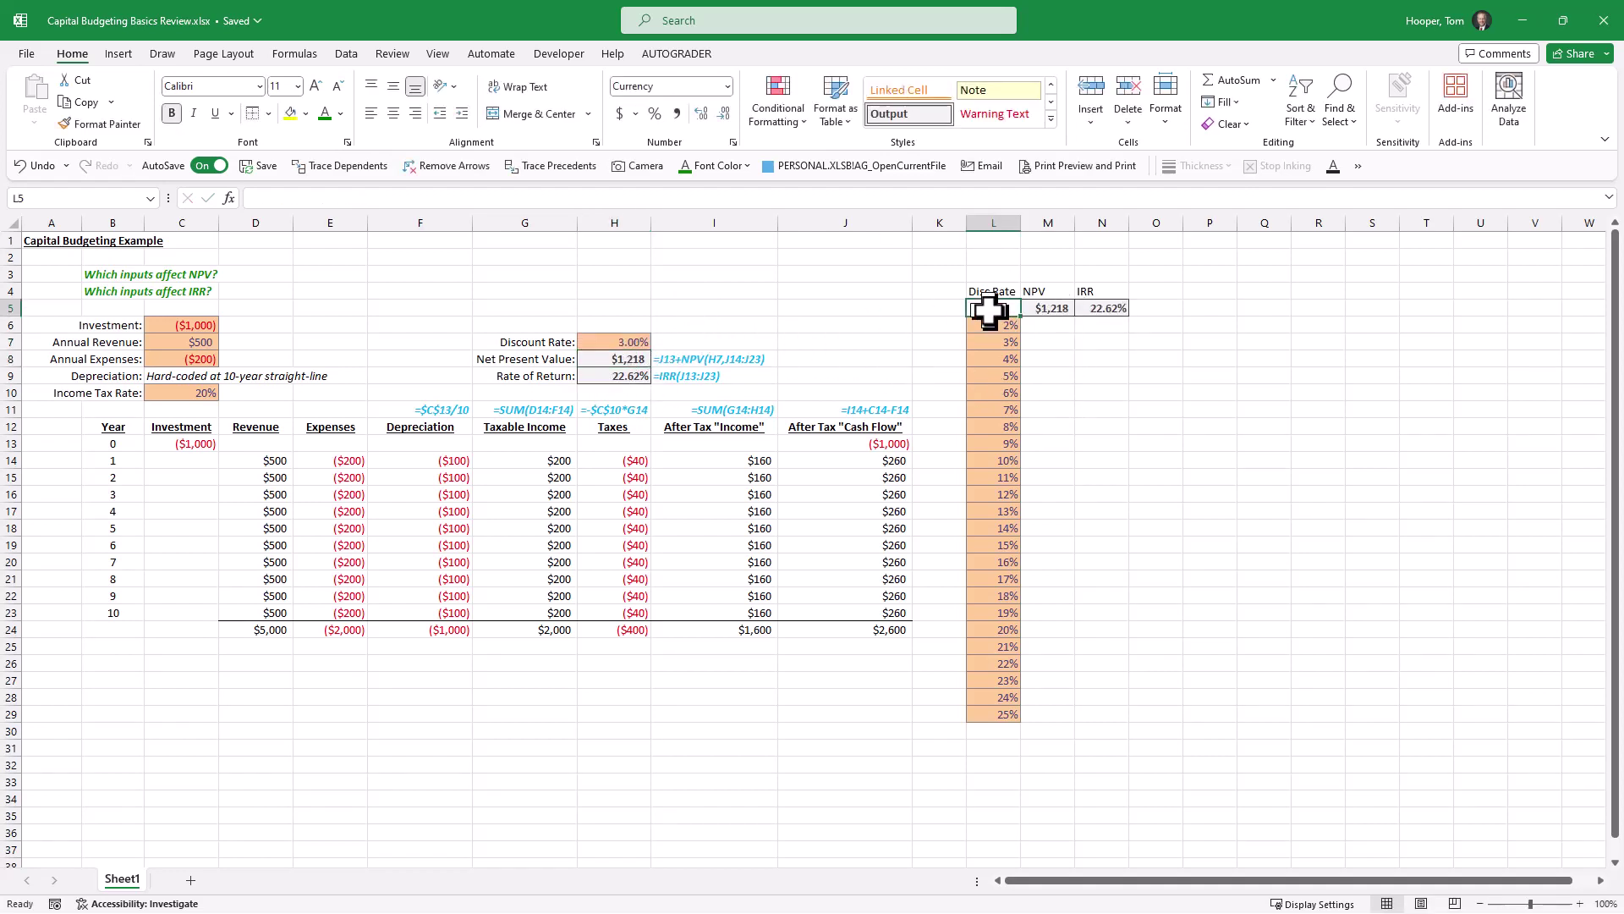
drag(988, 309, 1098, 711)
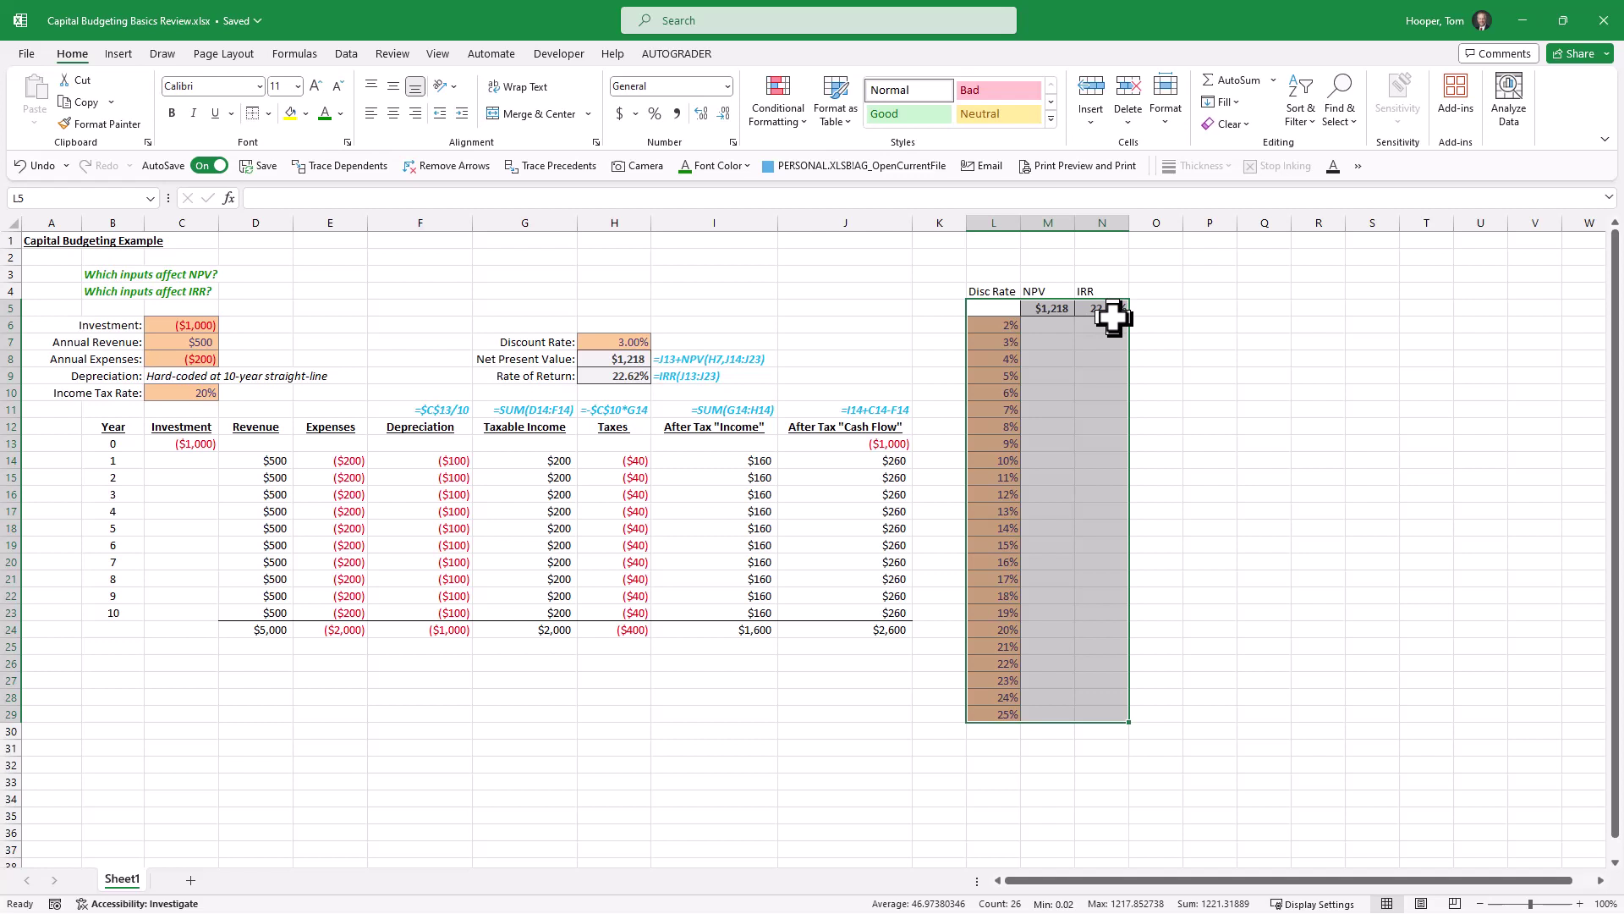
key(alt+a)
key(w)
key(t)
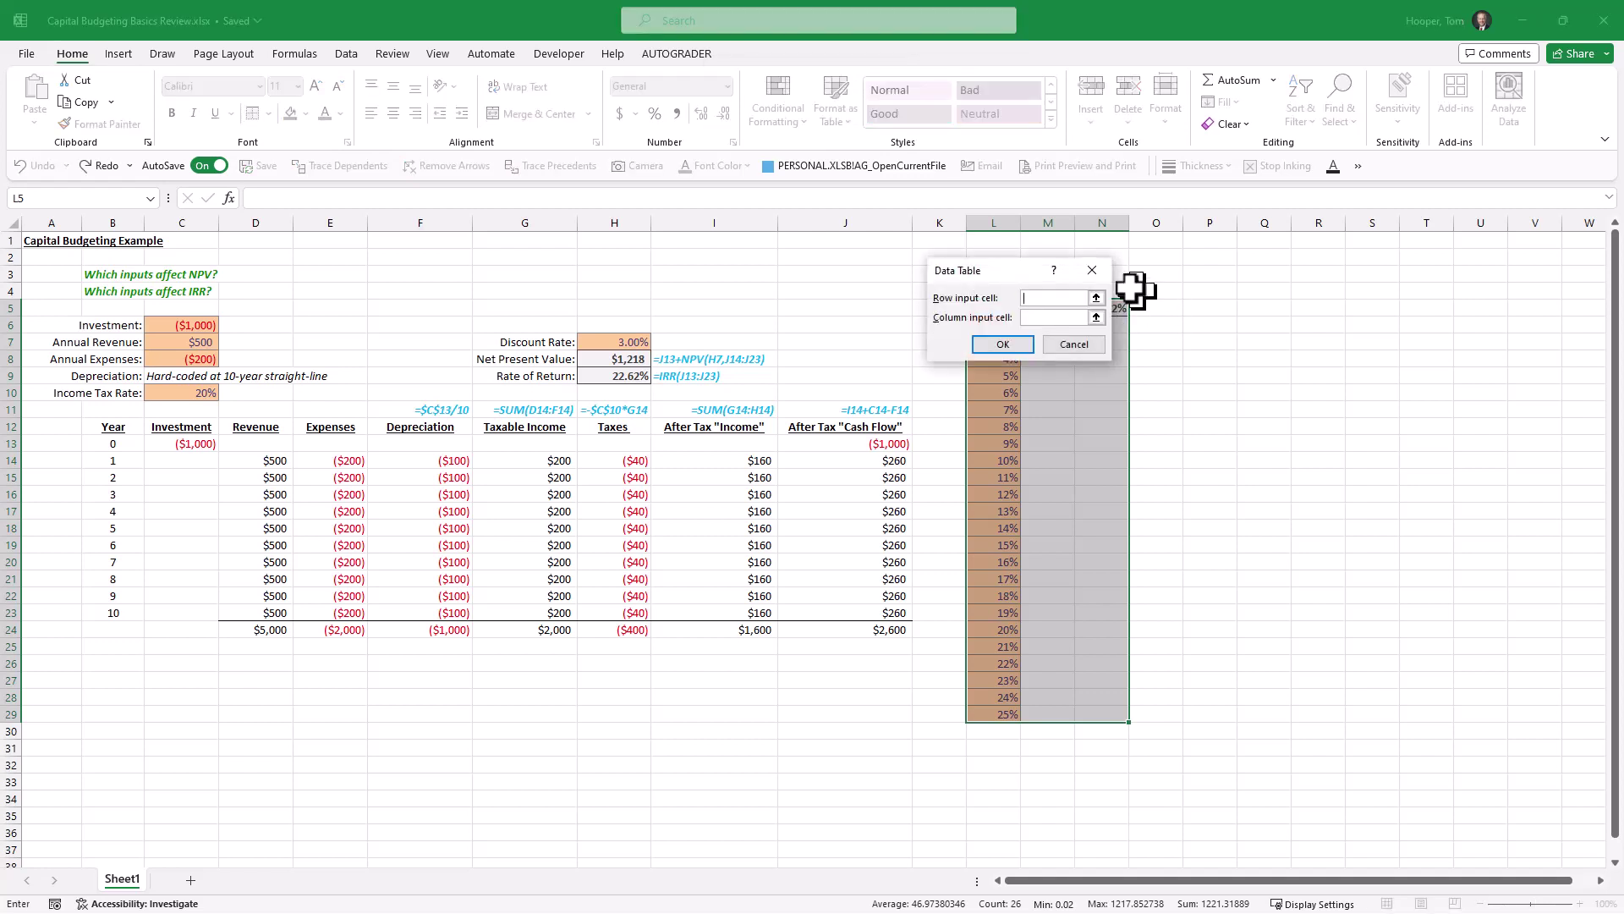
drag(1030, 279, 850, 256)
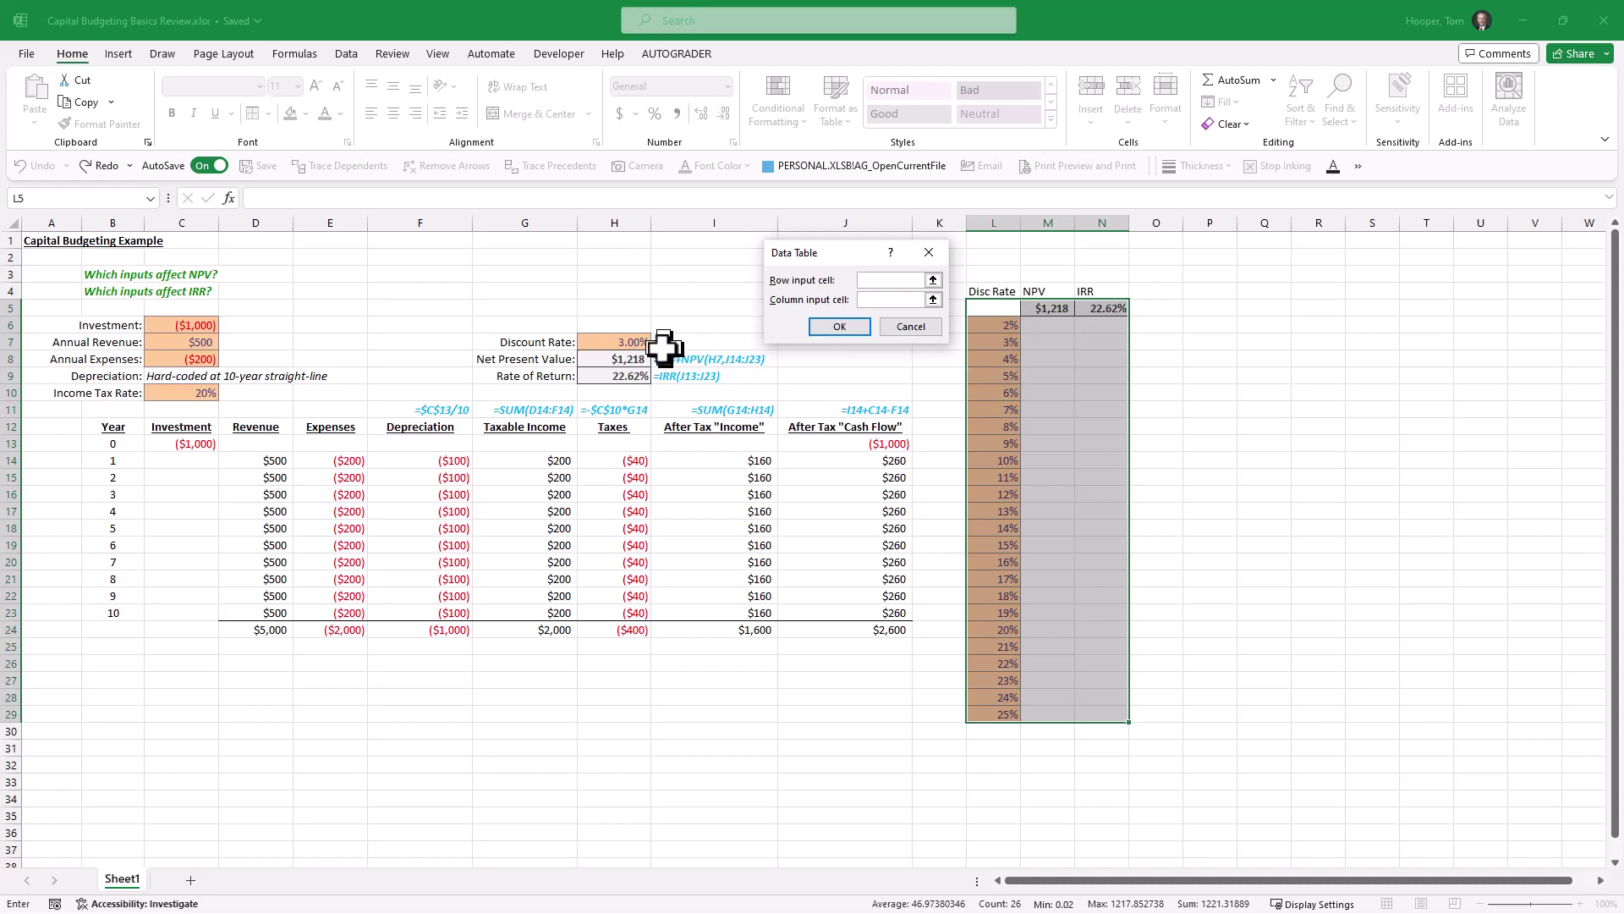
click(609, 345)
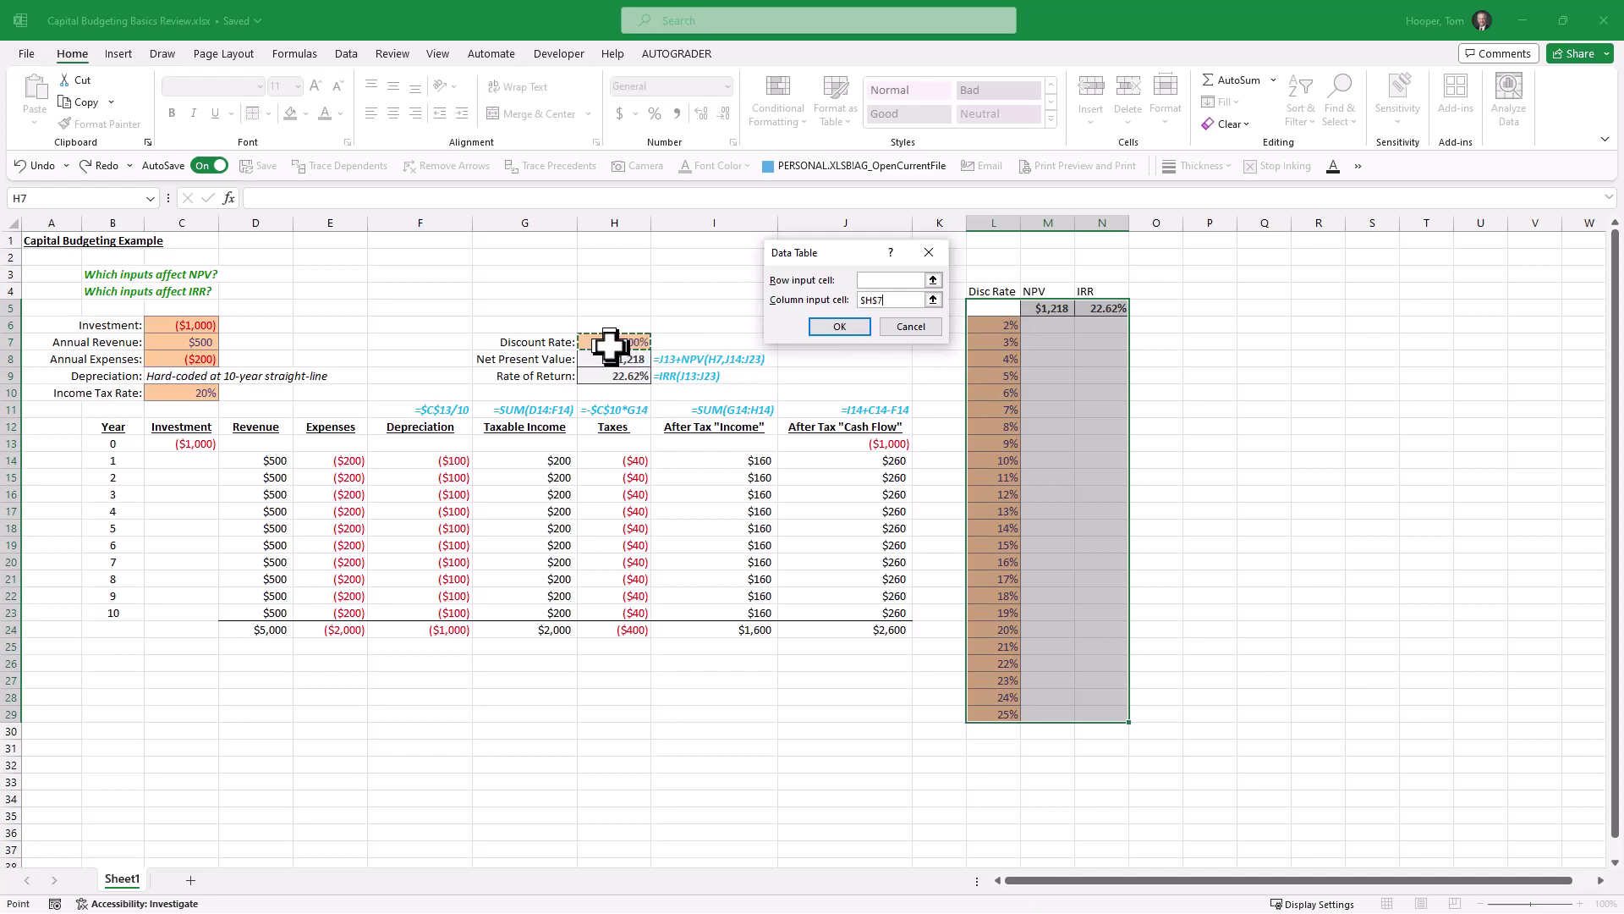
click(839, 327)
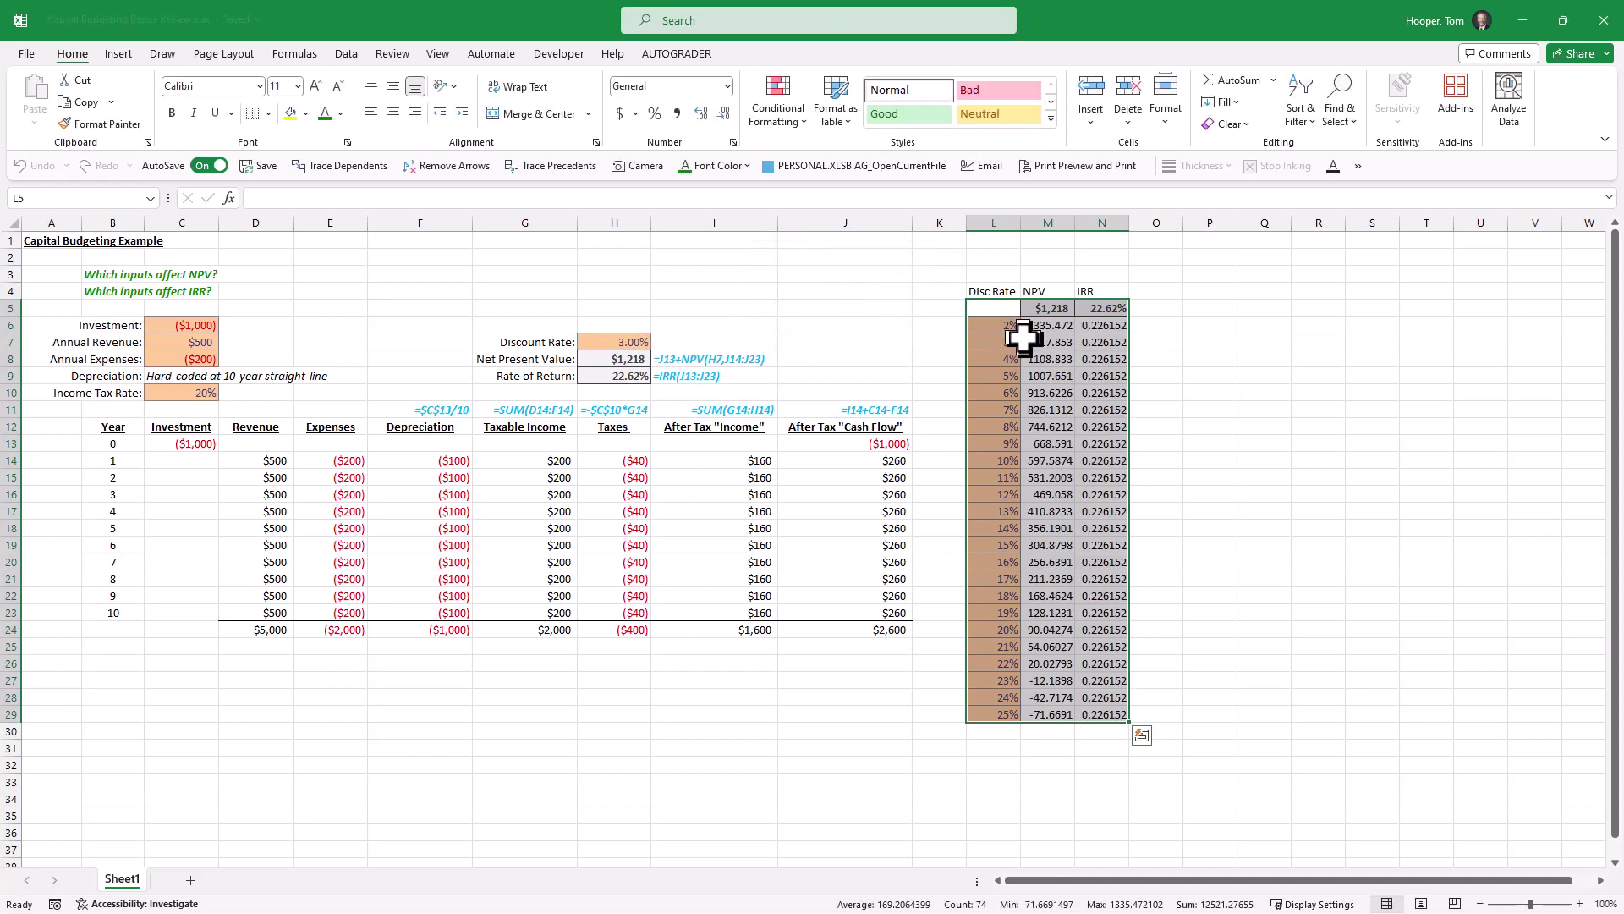
click(1087, 393)
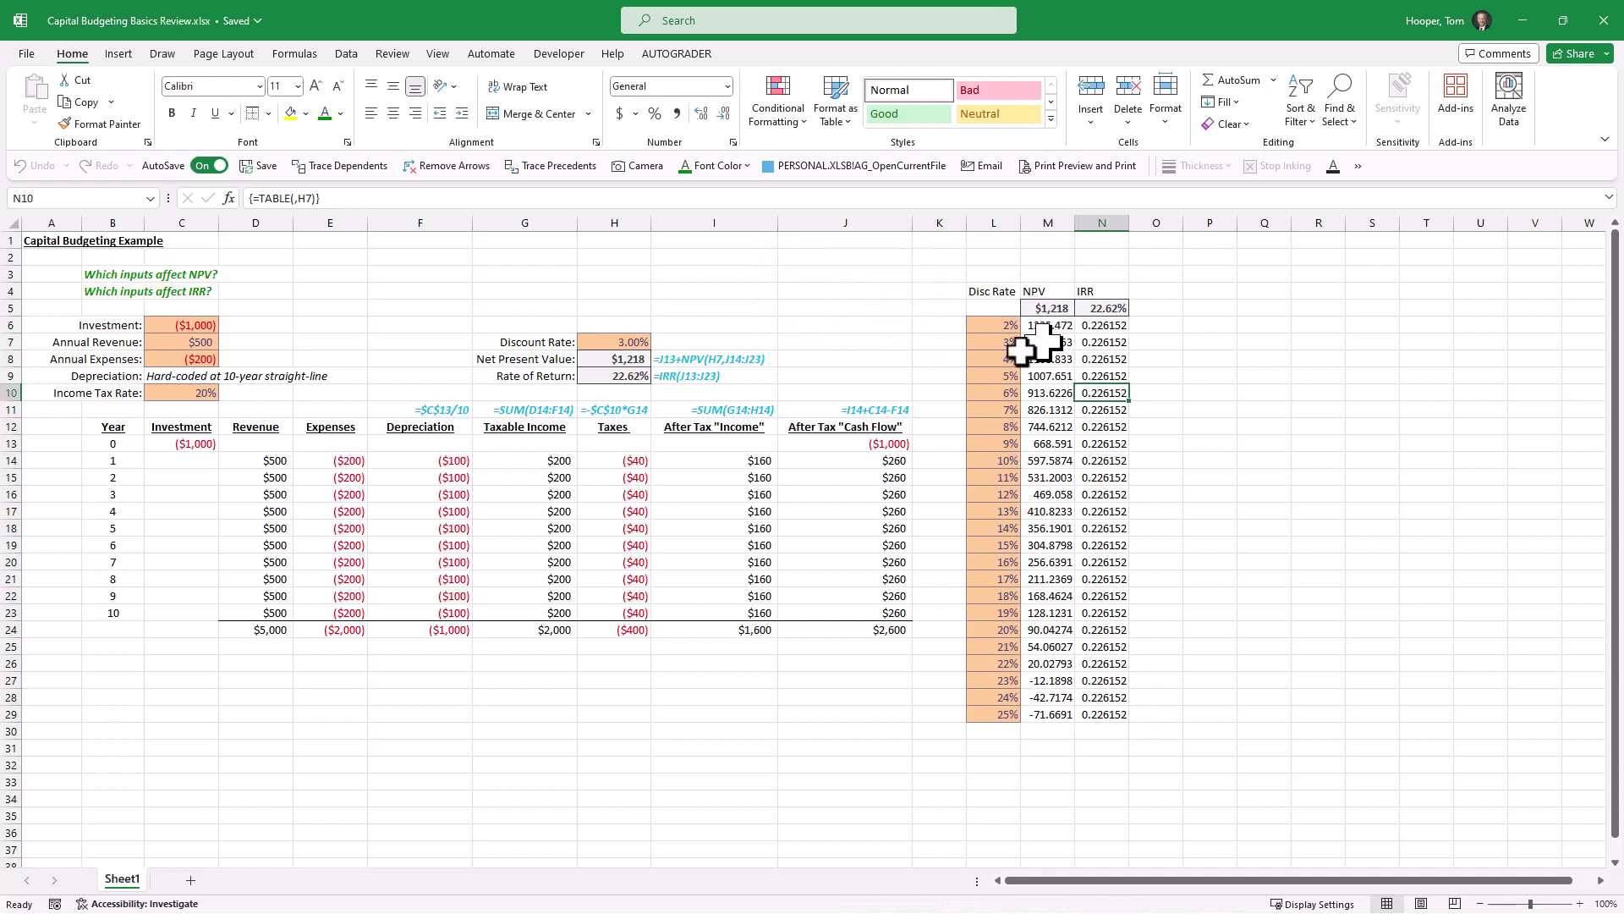
Copy the currency formatting of a Taxable Income cell, G16, onto the NPV results in M6:M29
click(561, 499)
key(ctrl+c)
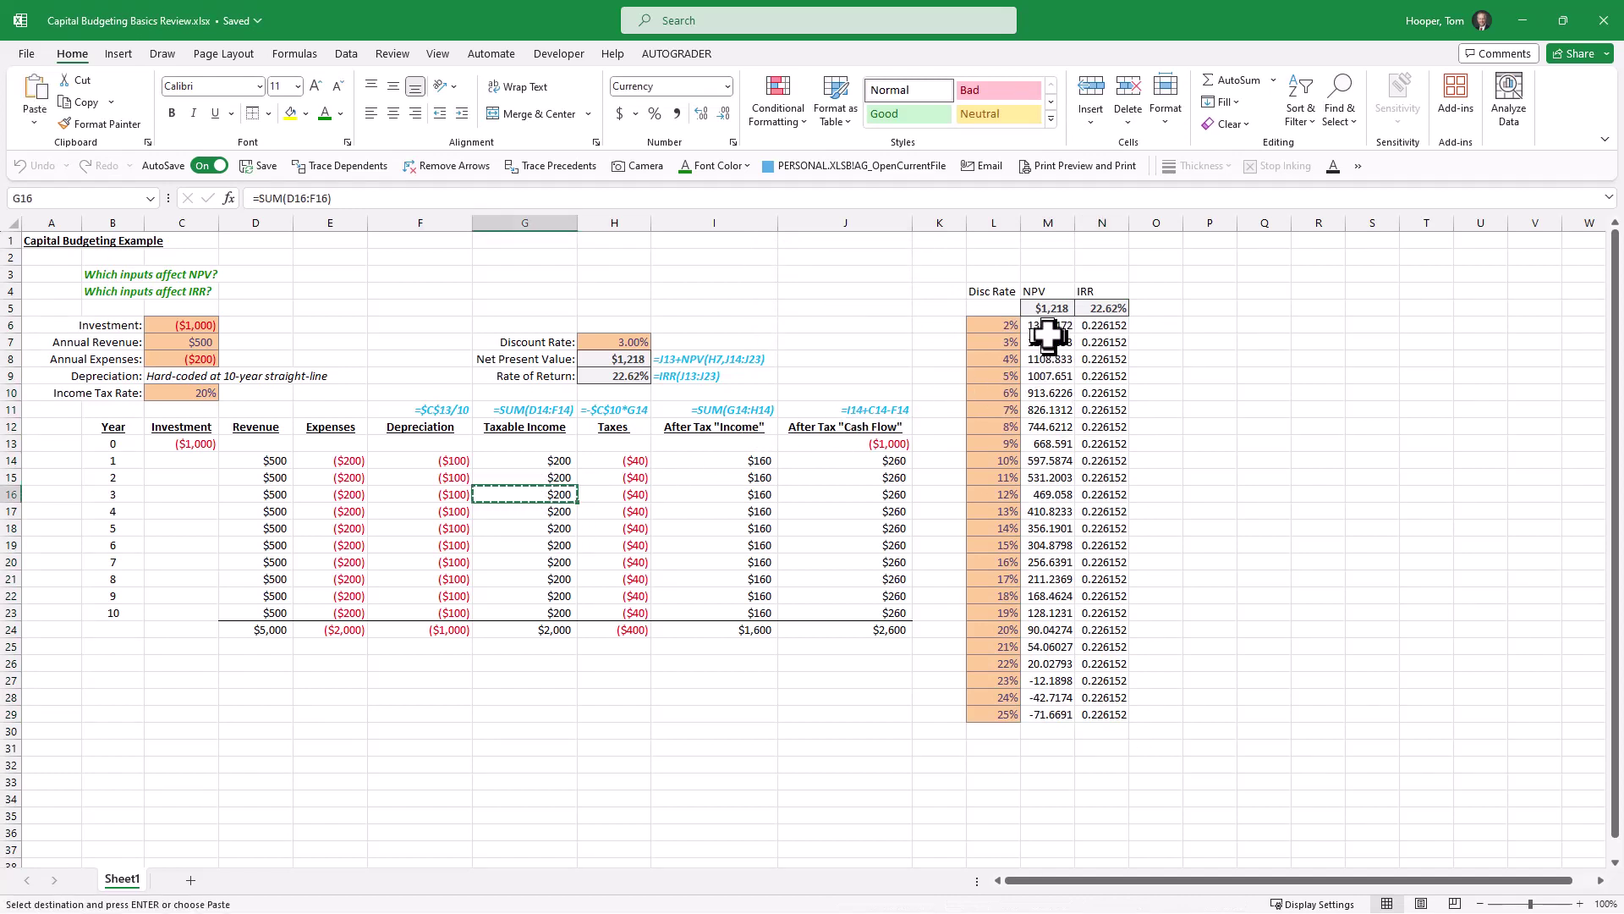
drag(1049, 326, 1046, 715)
key(alt+e)
key(s)
key(t)
key(Return)
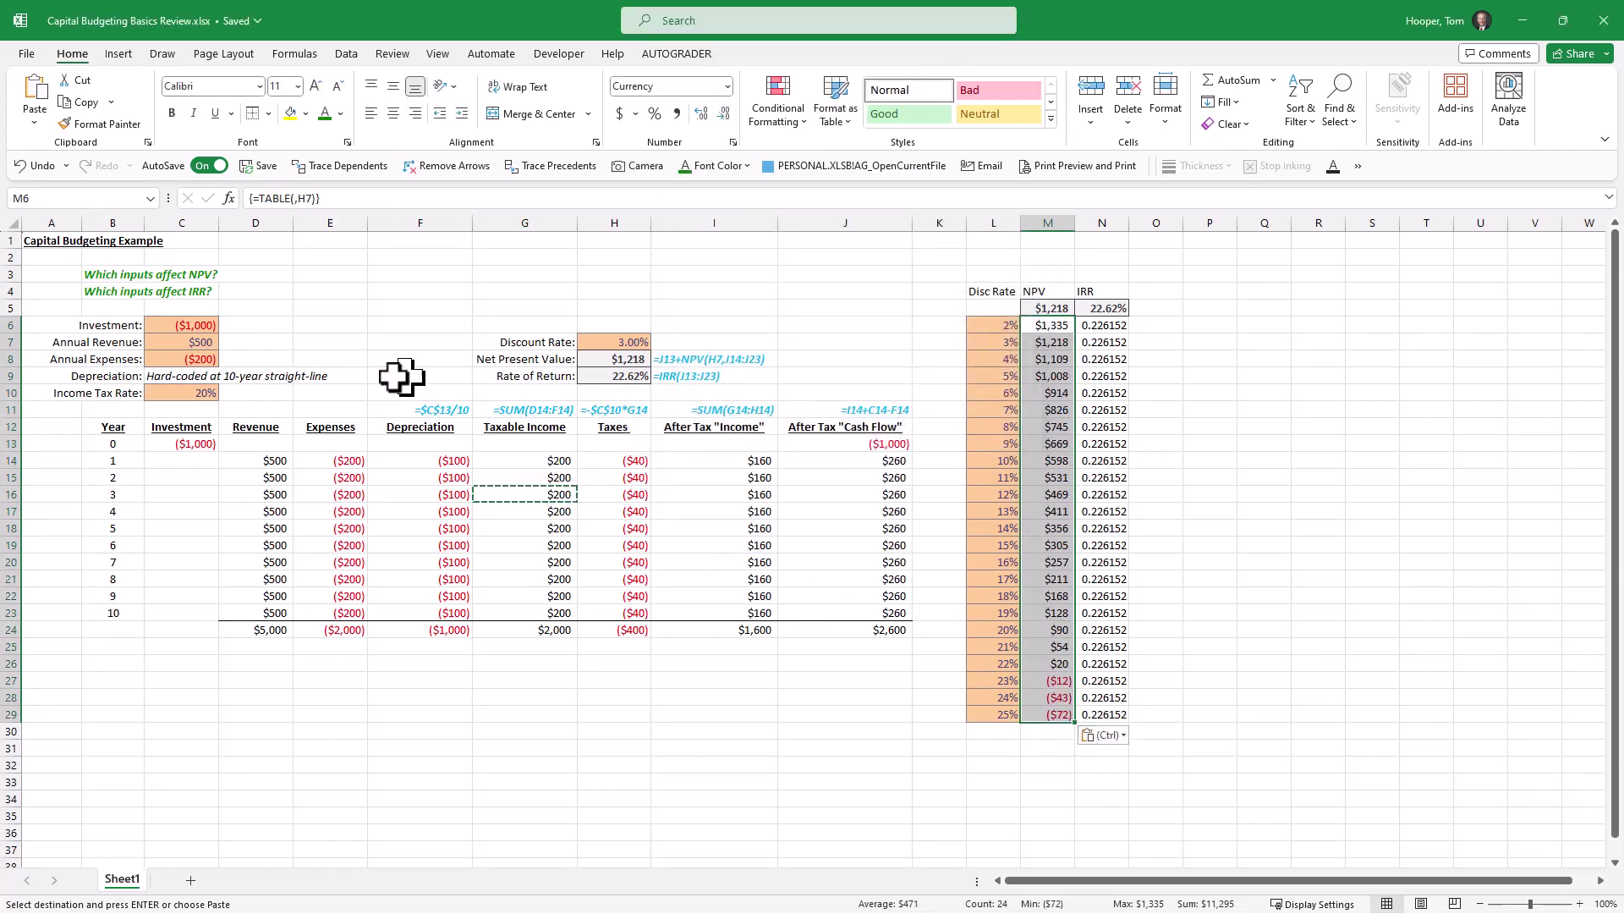
Format the IRR results in N6:N29 as percentages with two decimal places
click(1100, 328)
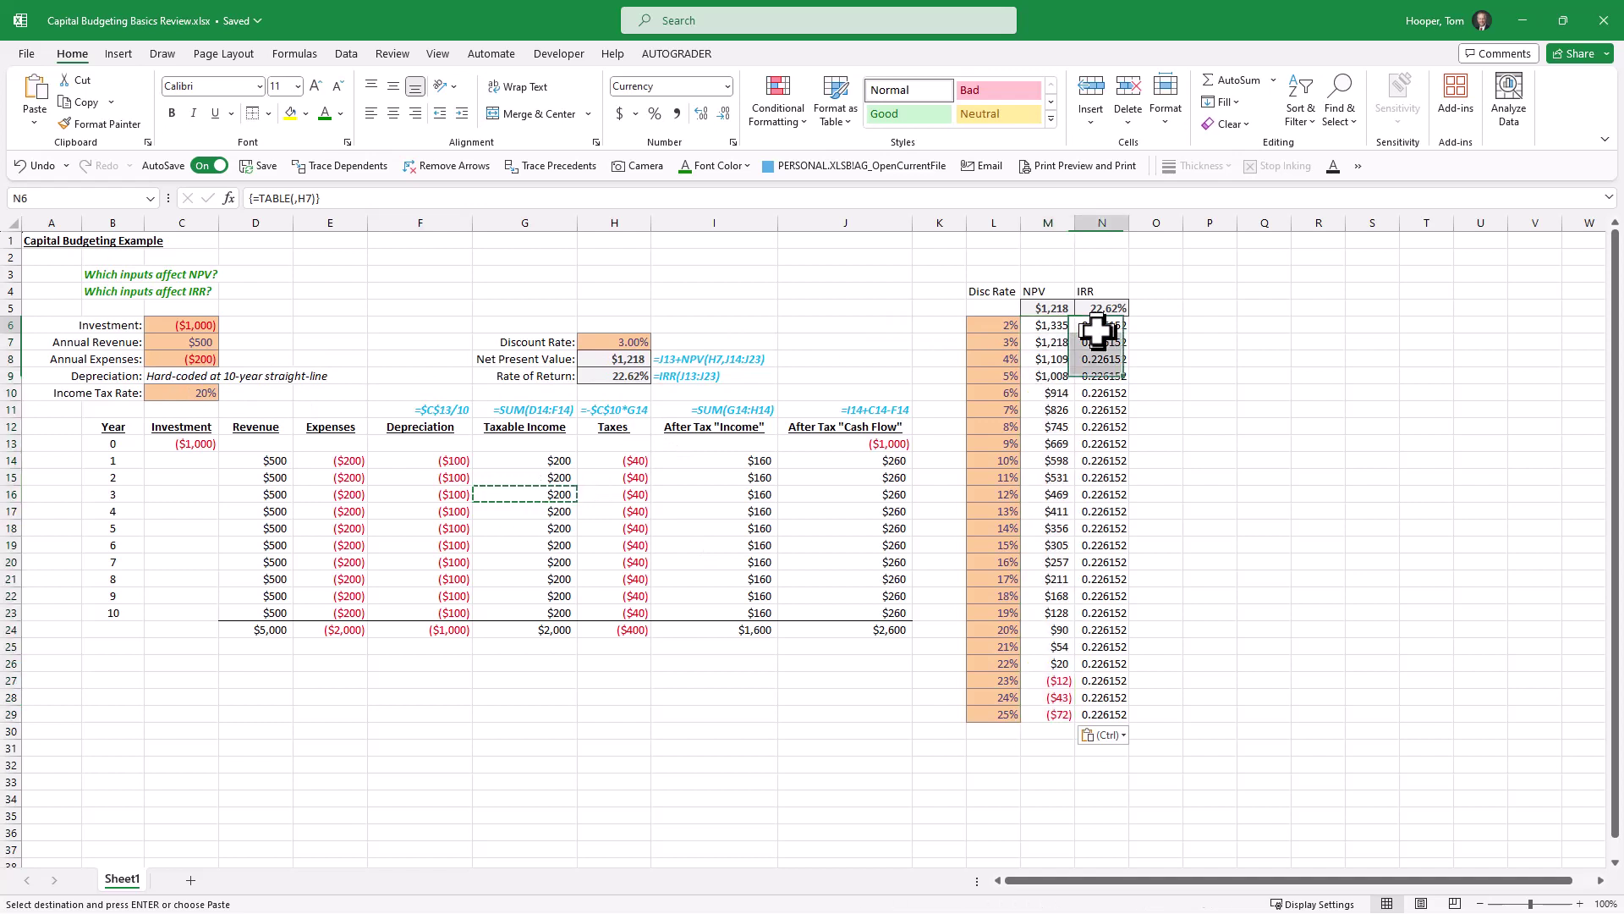
key(ctrl+shift+Down)
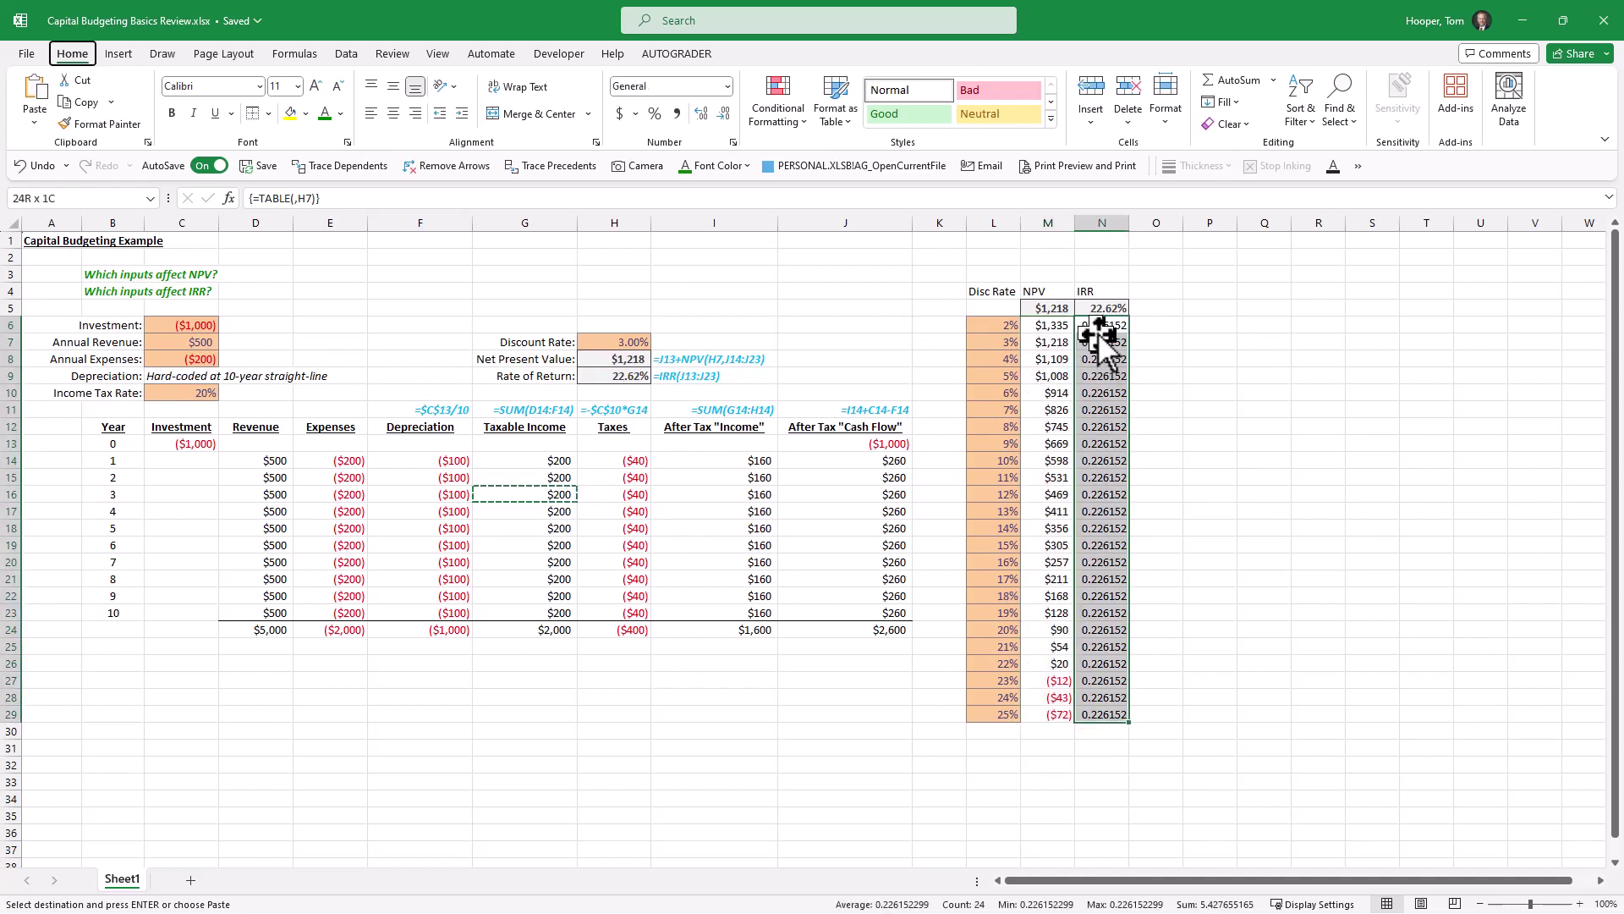
key(ctrl+shift+5)
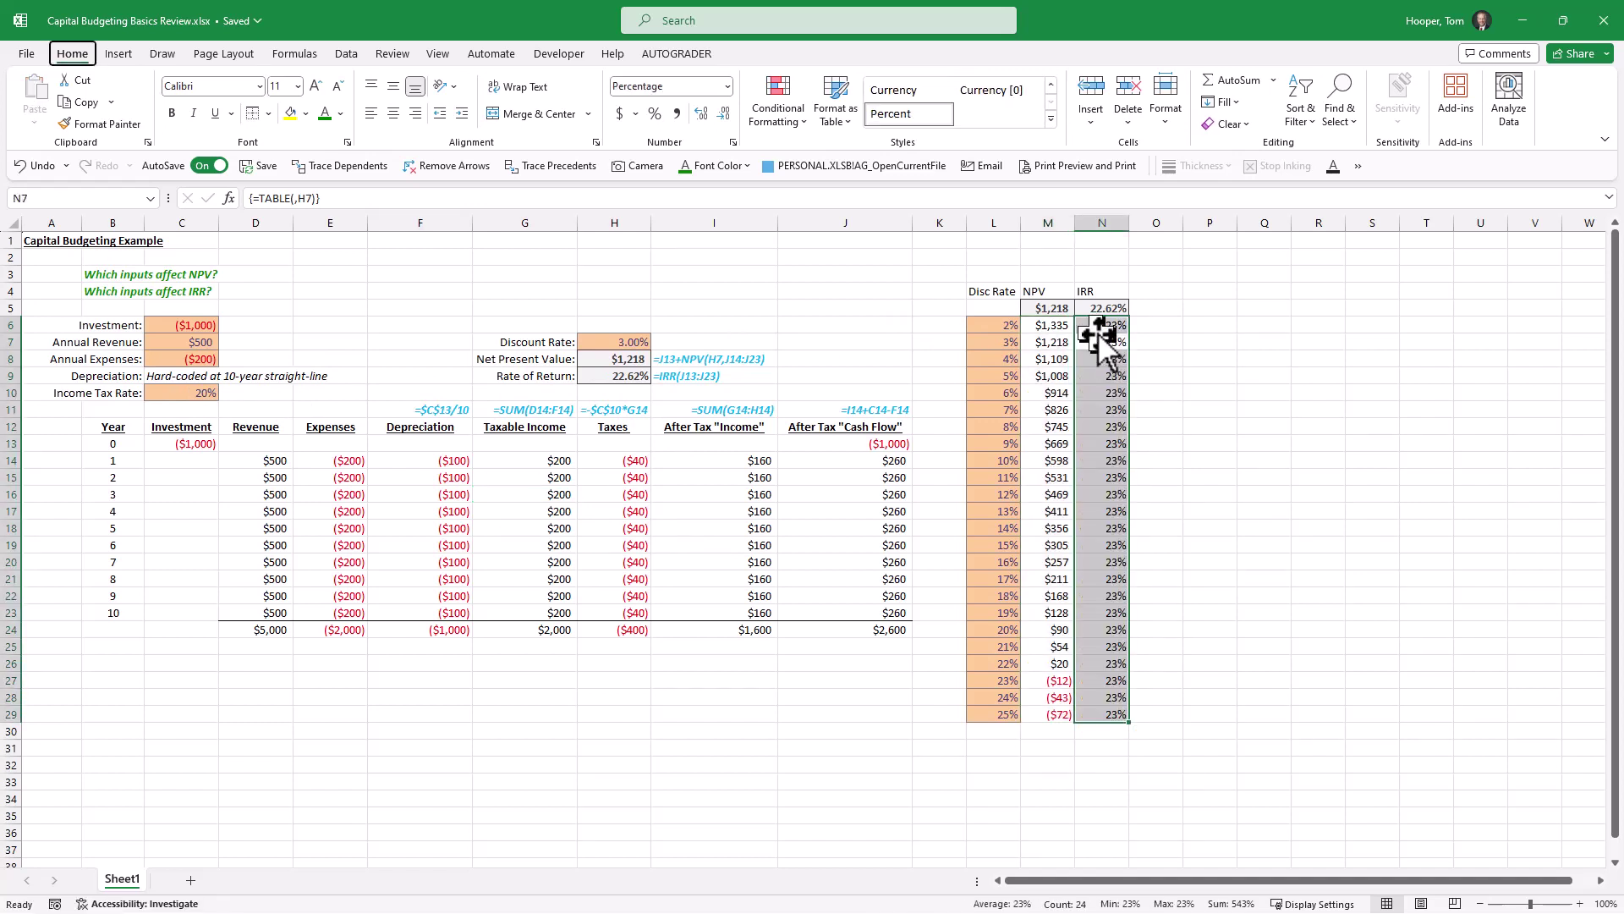
key(h)
key(0)
key(alt+h)
key(0)
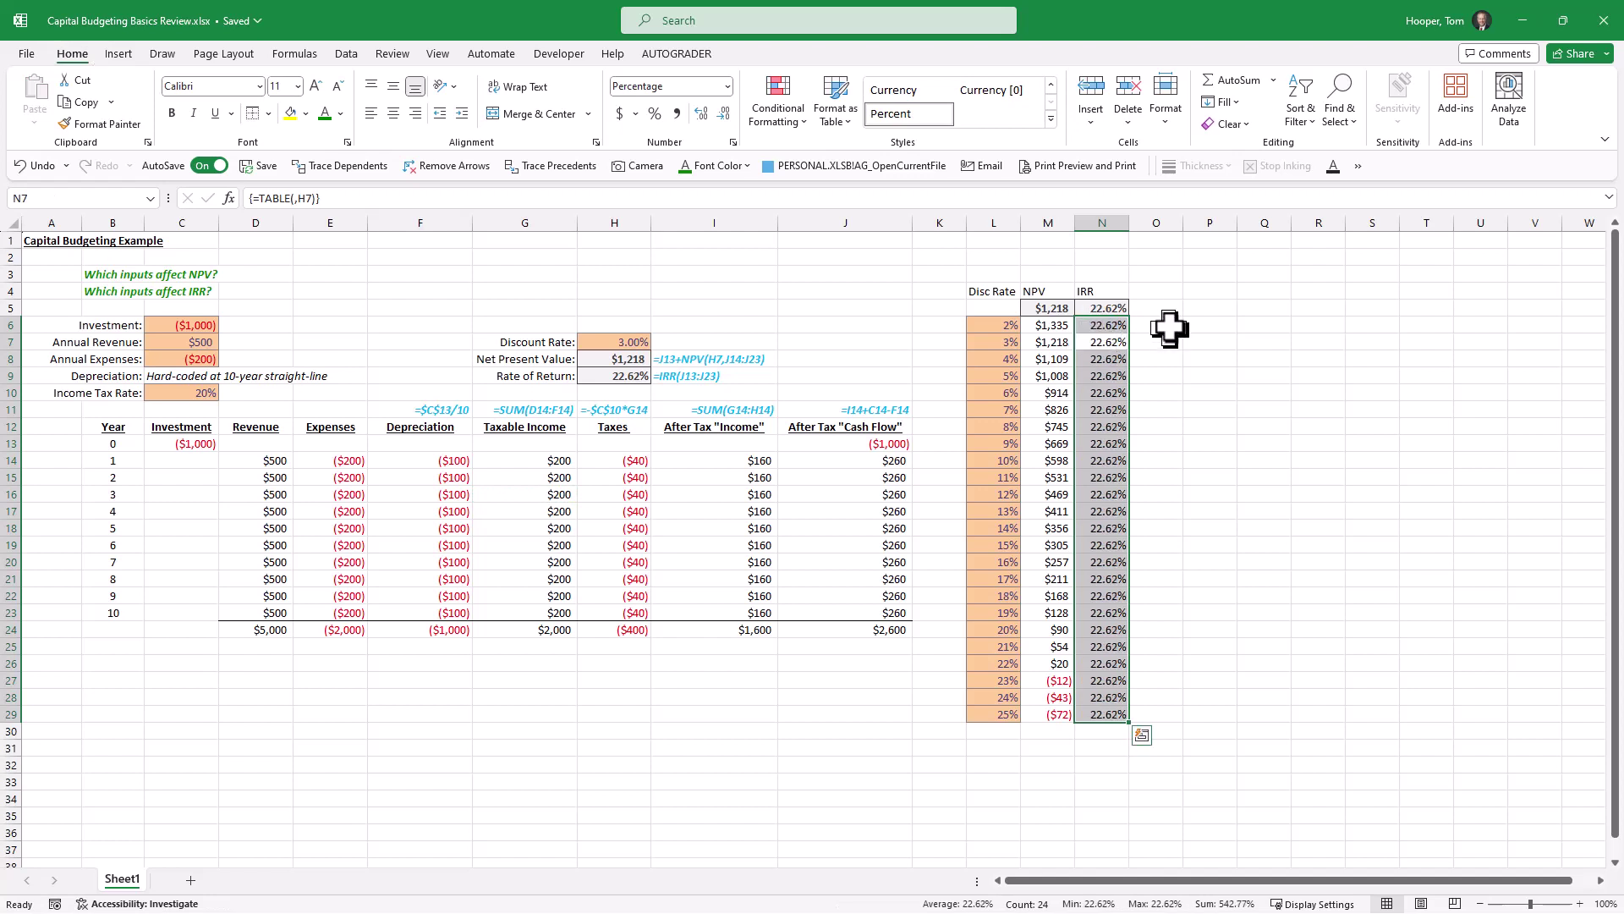
Examine how NPV changes across the discount rates, including where its sign changes, and compare it with the IRR column
click(1125, 325)
click(1053, 324)
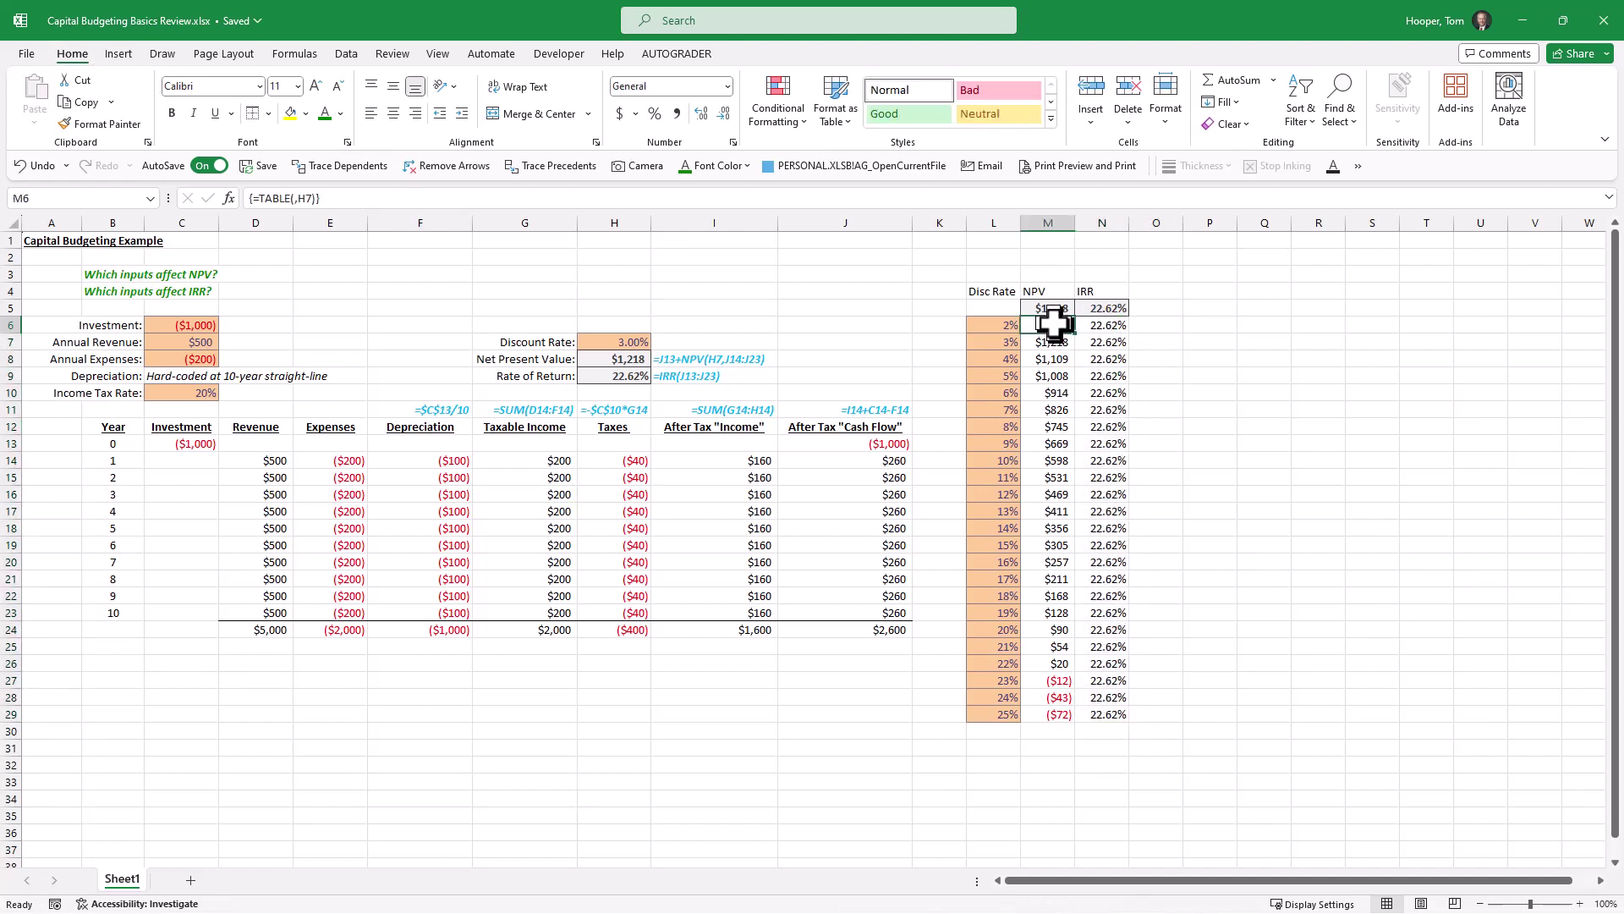
drag(1053, 325, 1042, 343)
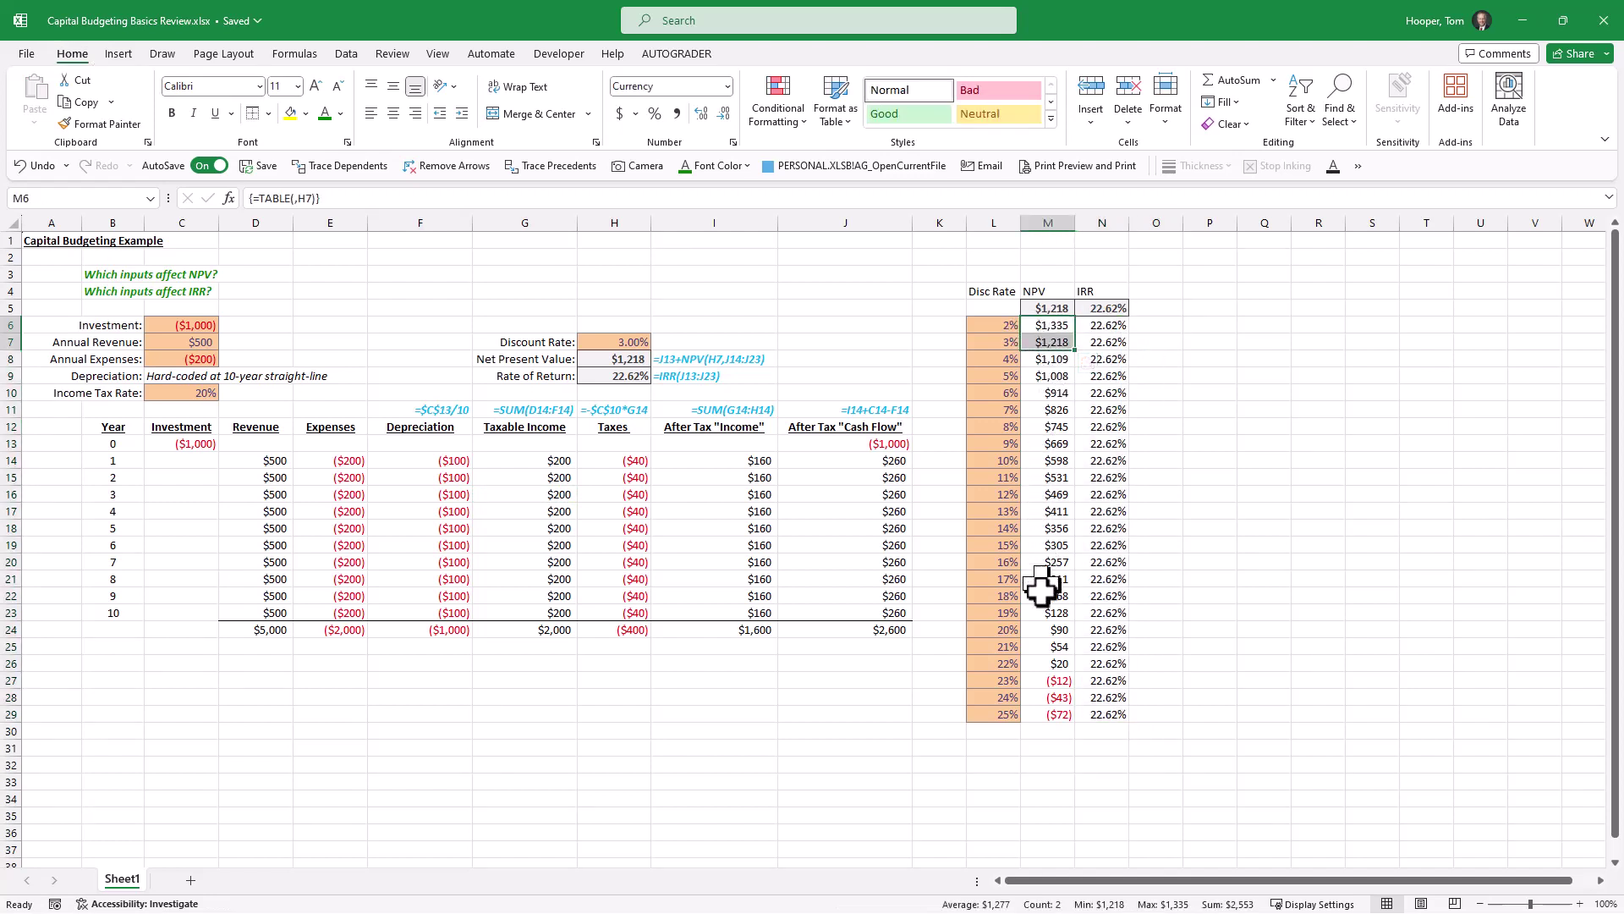
drag(1042, 665, 1051, 682)
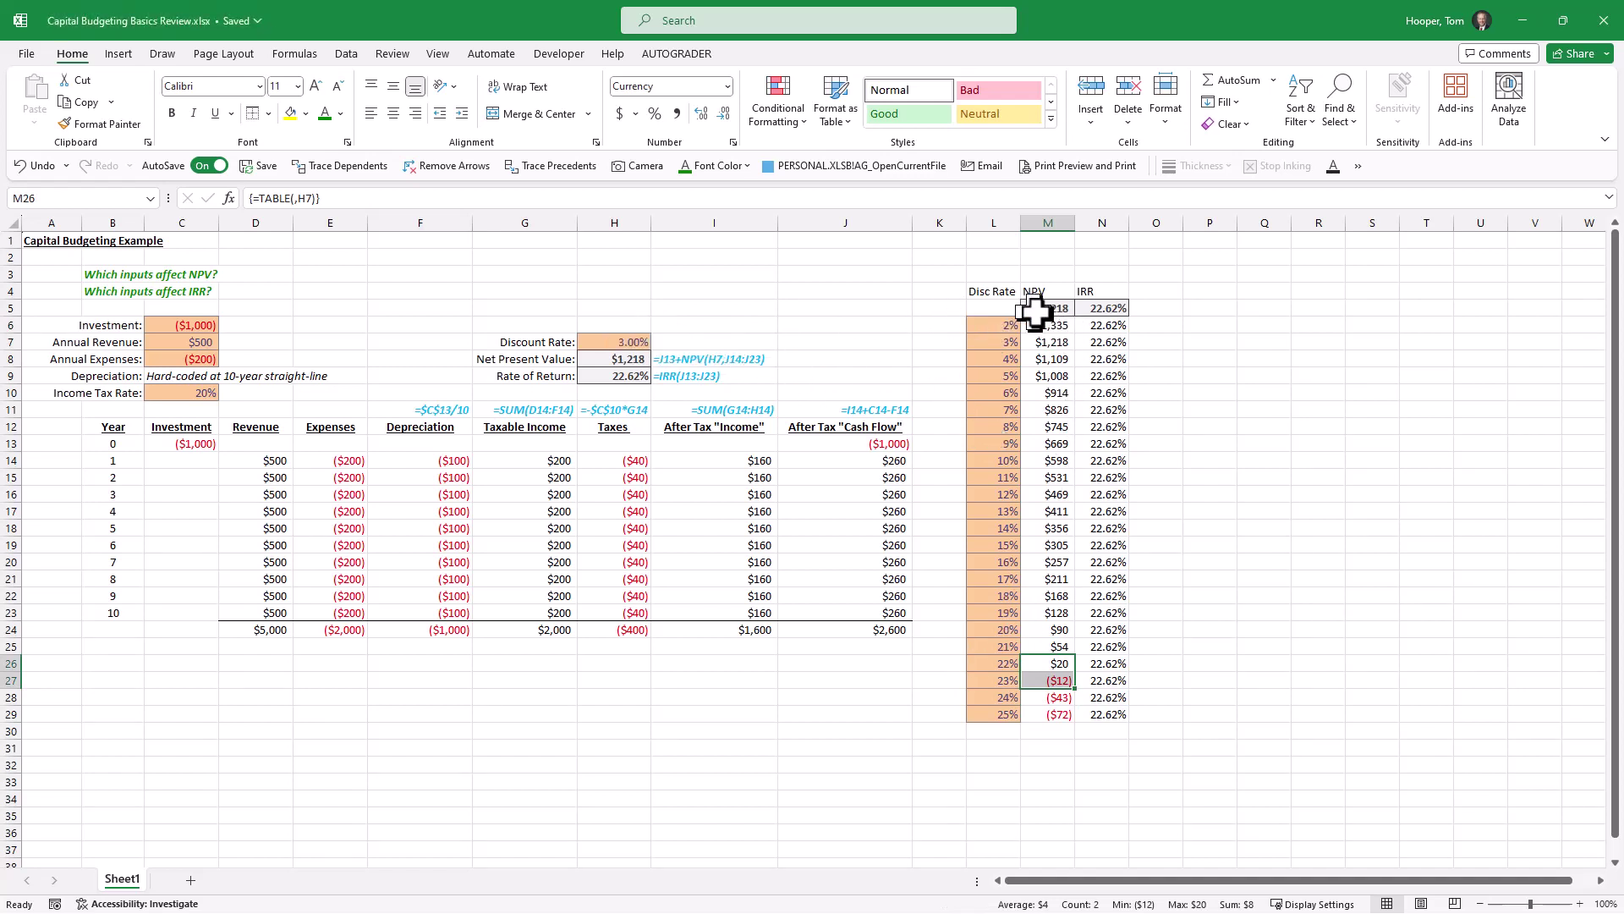
click(1118, 481)
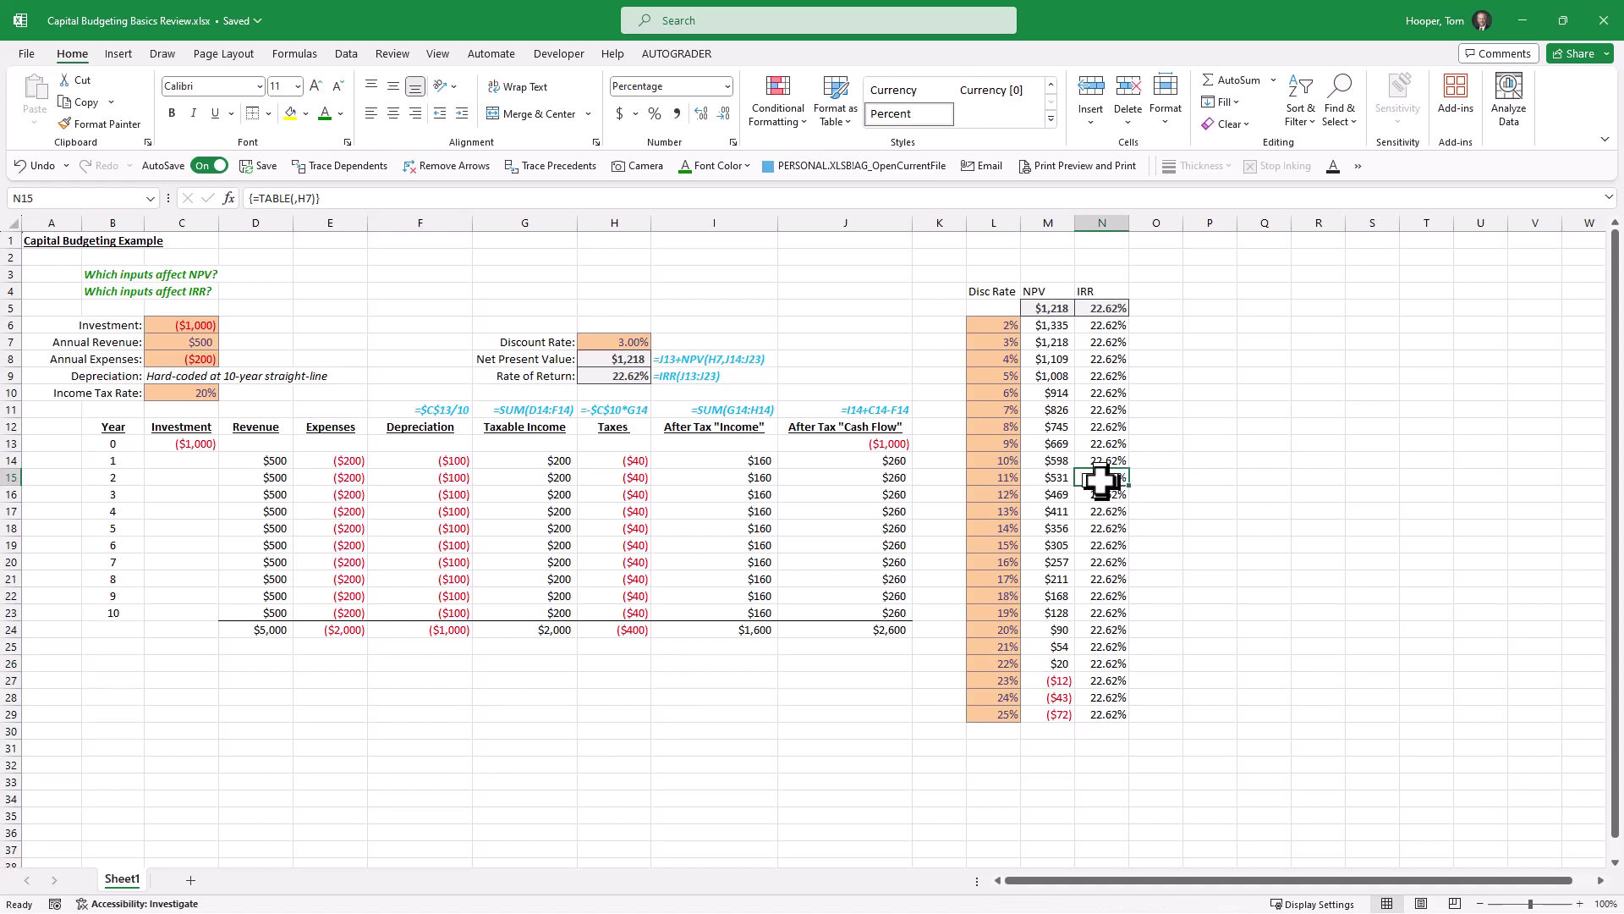
Insert a scatter chart with smooth lines and markers from the discount rates, NPV and IRR in L6:N29
click(997, 326)
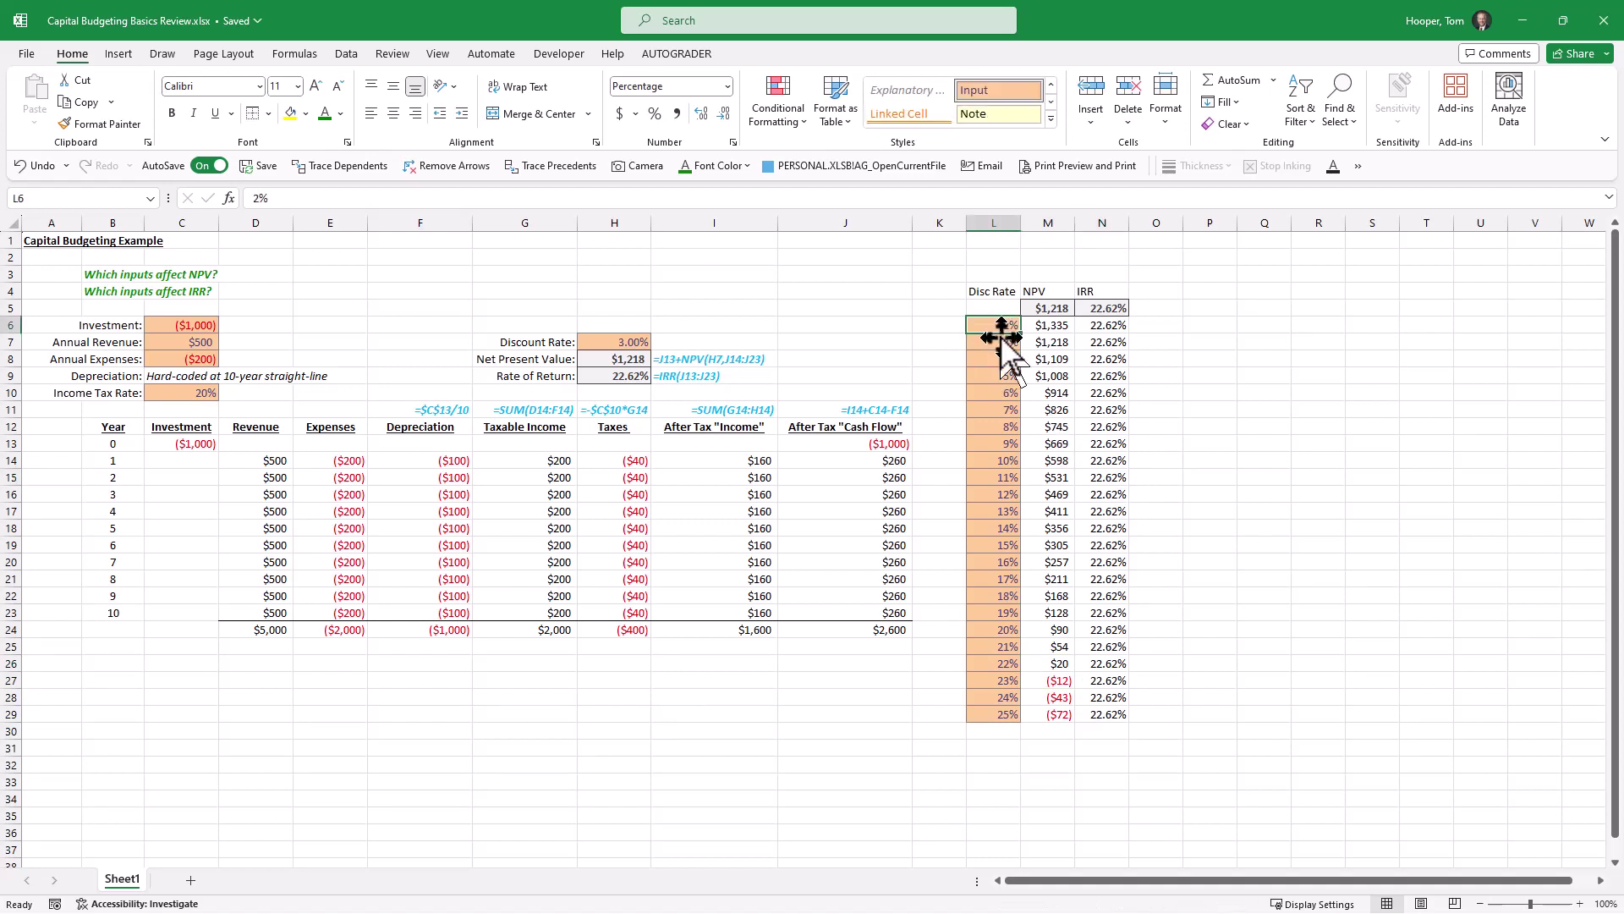
key(ctrl+shift+Down)
key(shift+Right)
key(shift+Right)
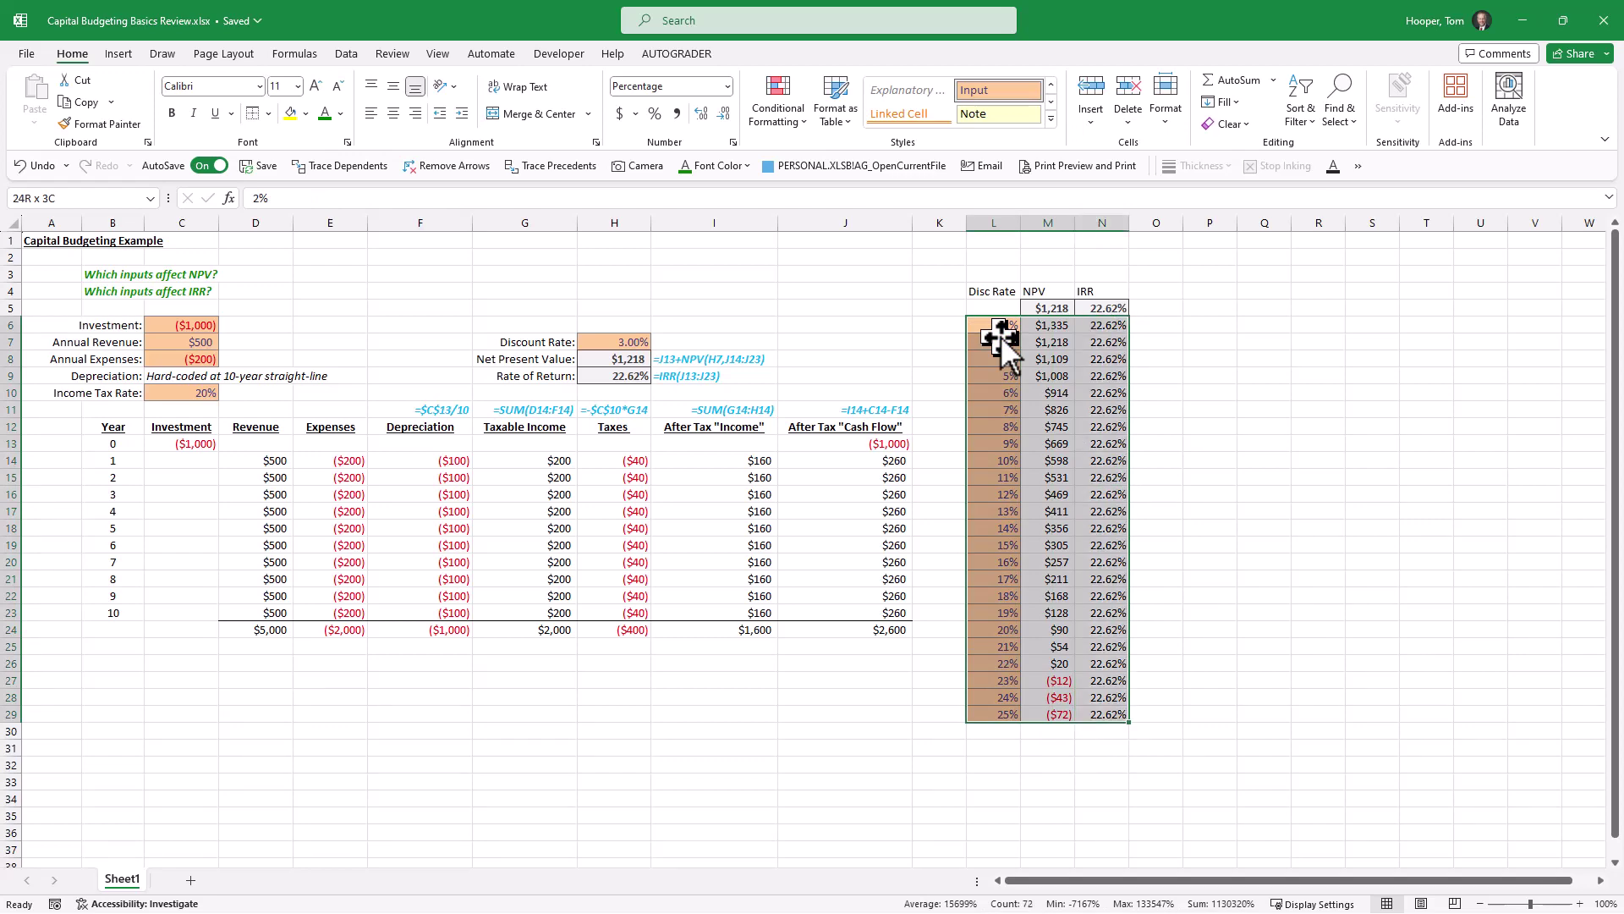
key(alt)
key(n)
key(d)
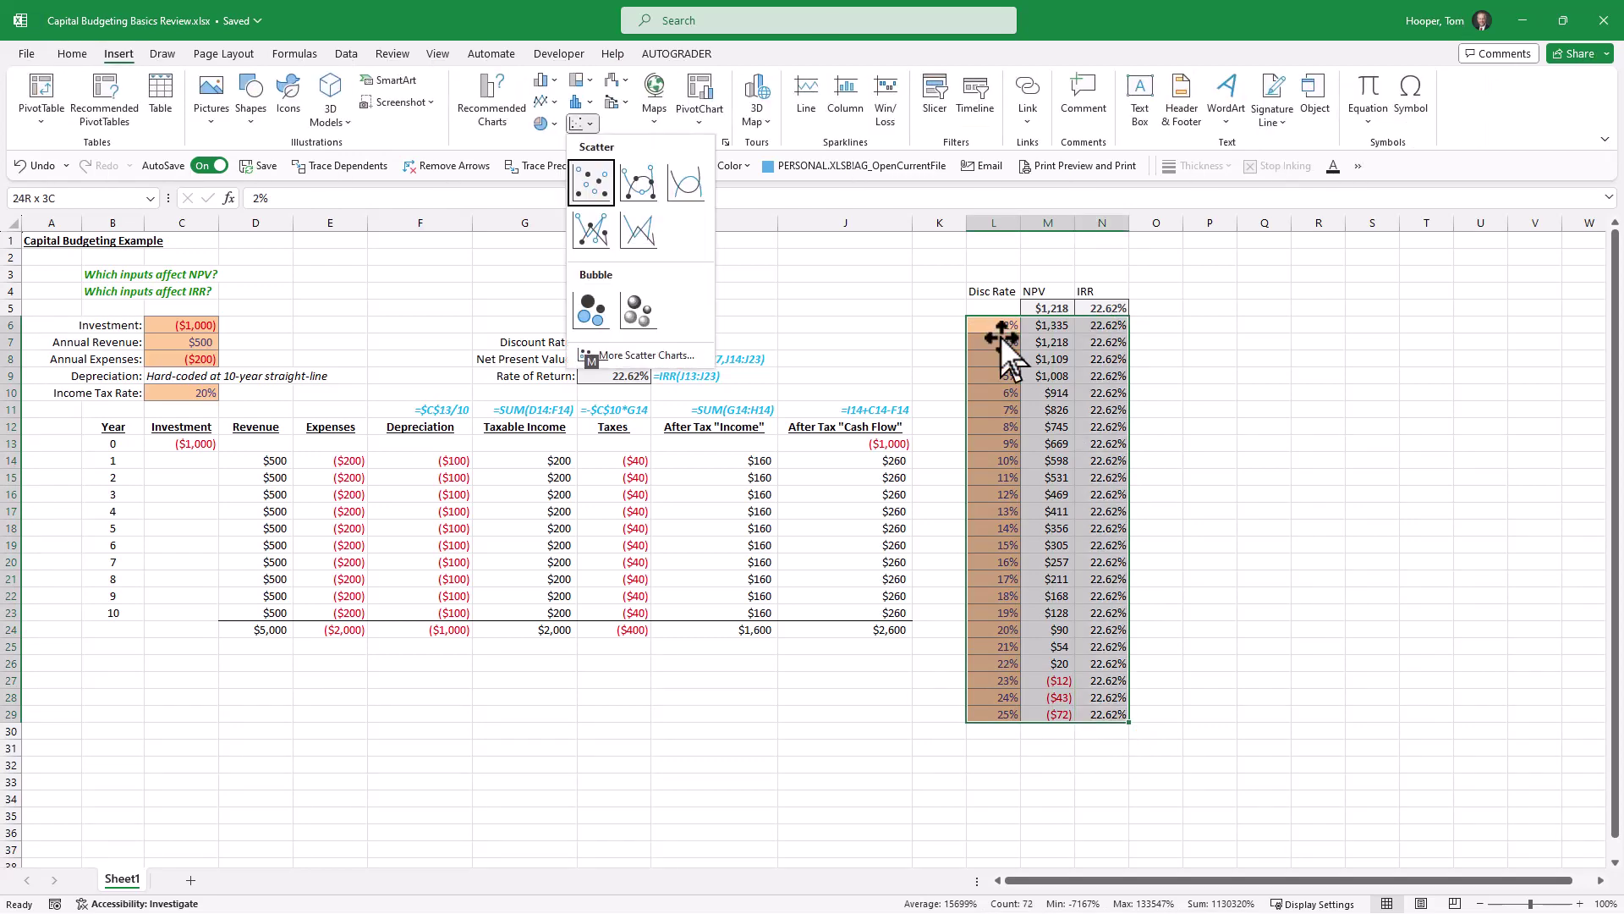
click(639, 182)
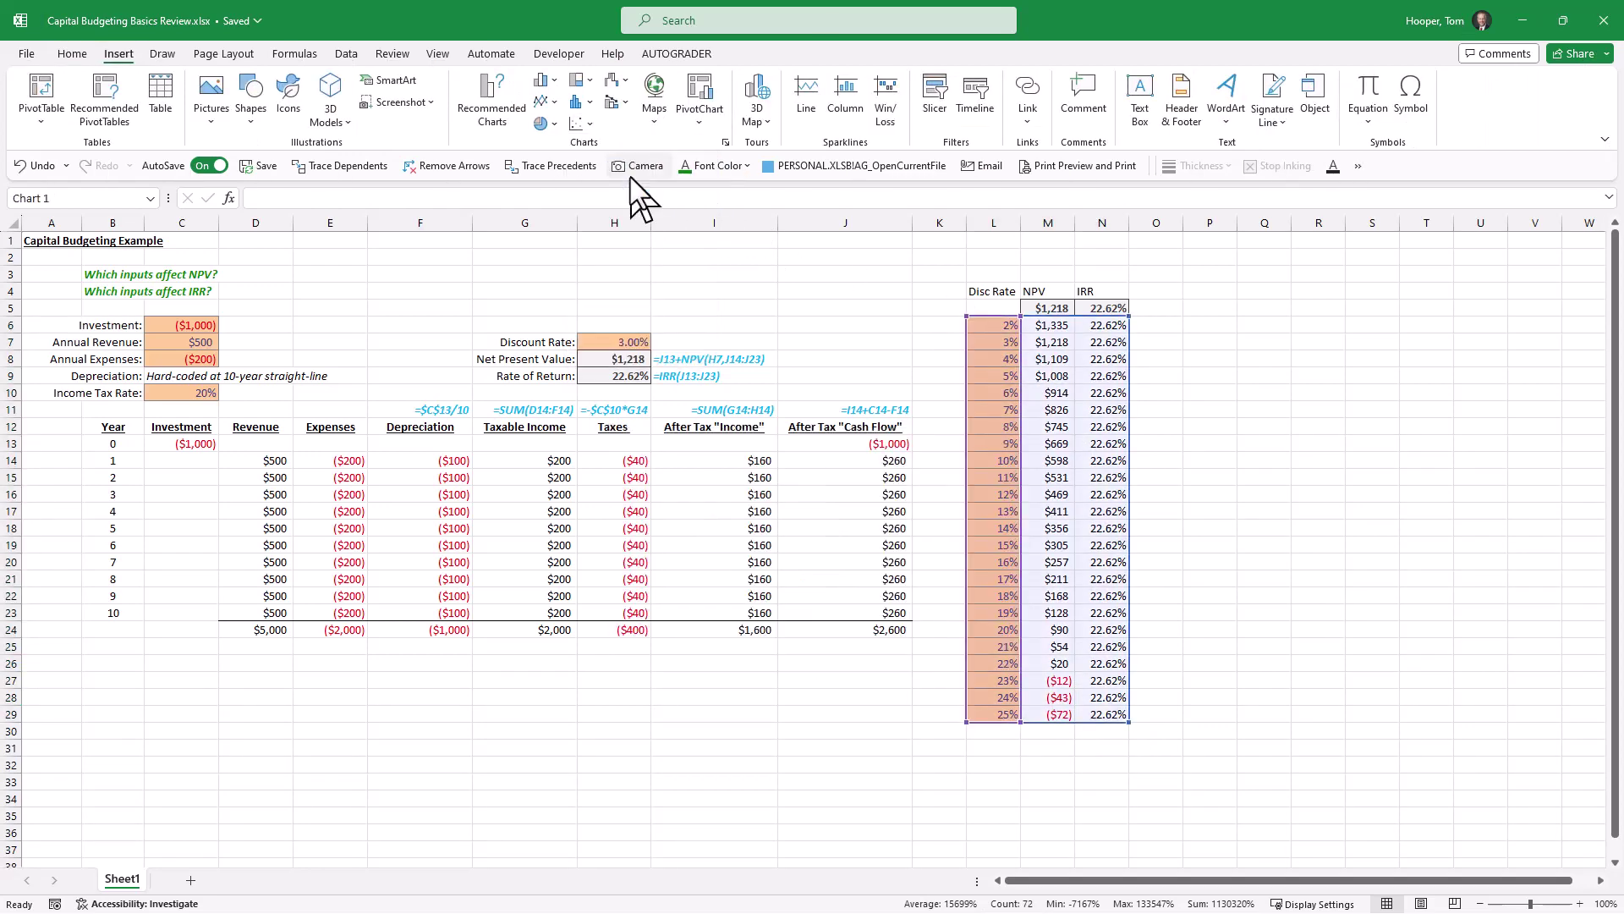
Plot the chart's IRR series, Series2, on the secondary axis
right_click(829, 613)
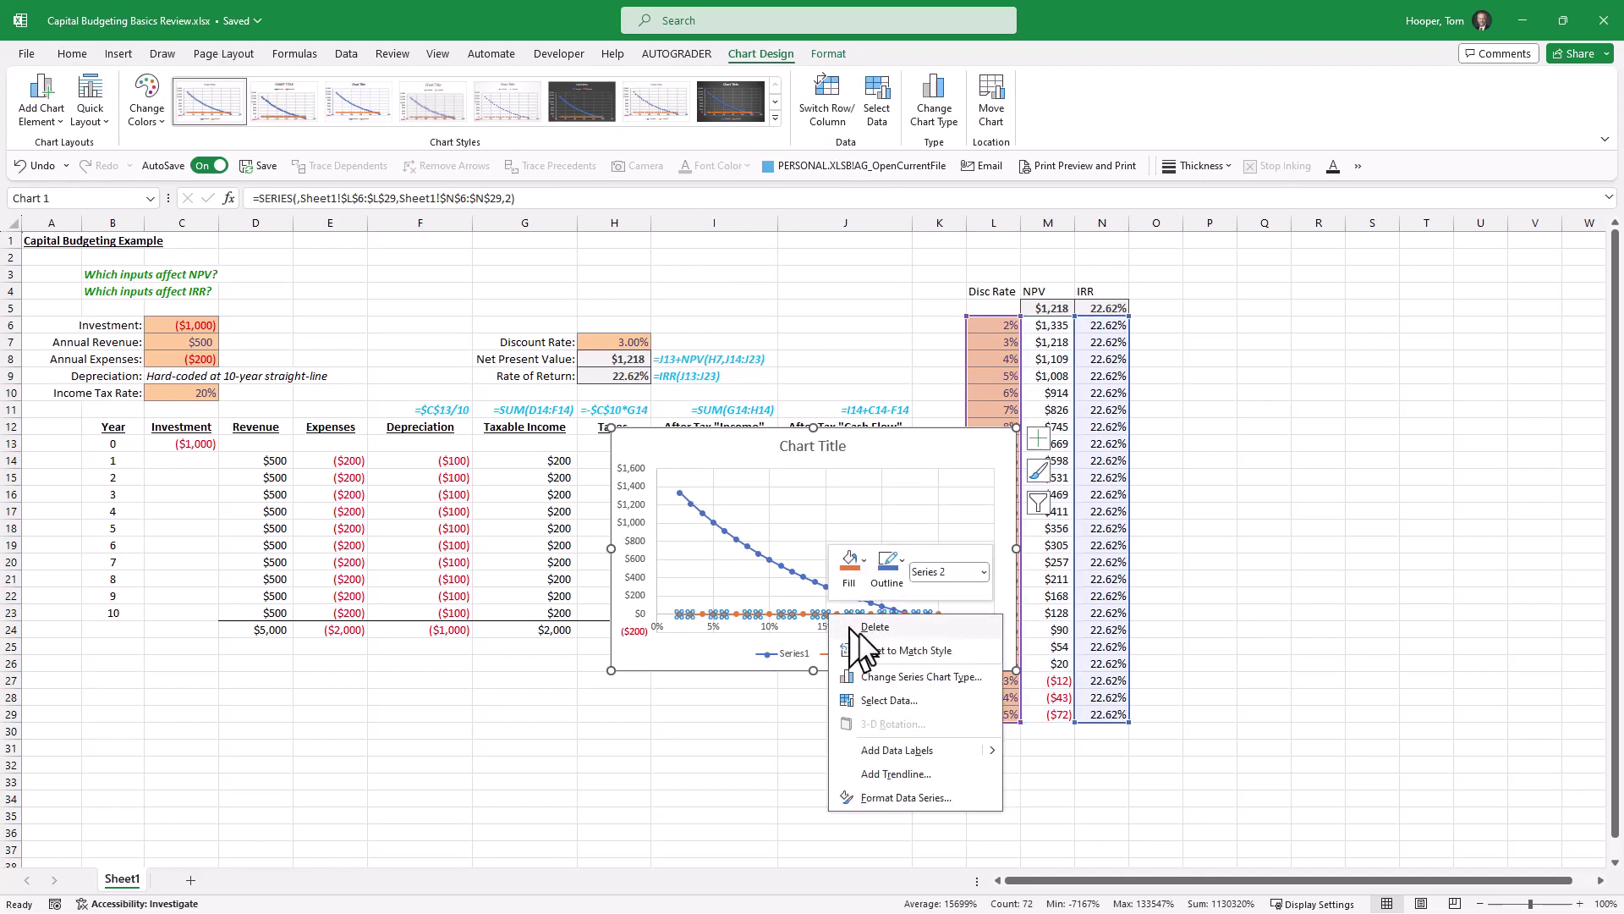
click(904, 798)
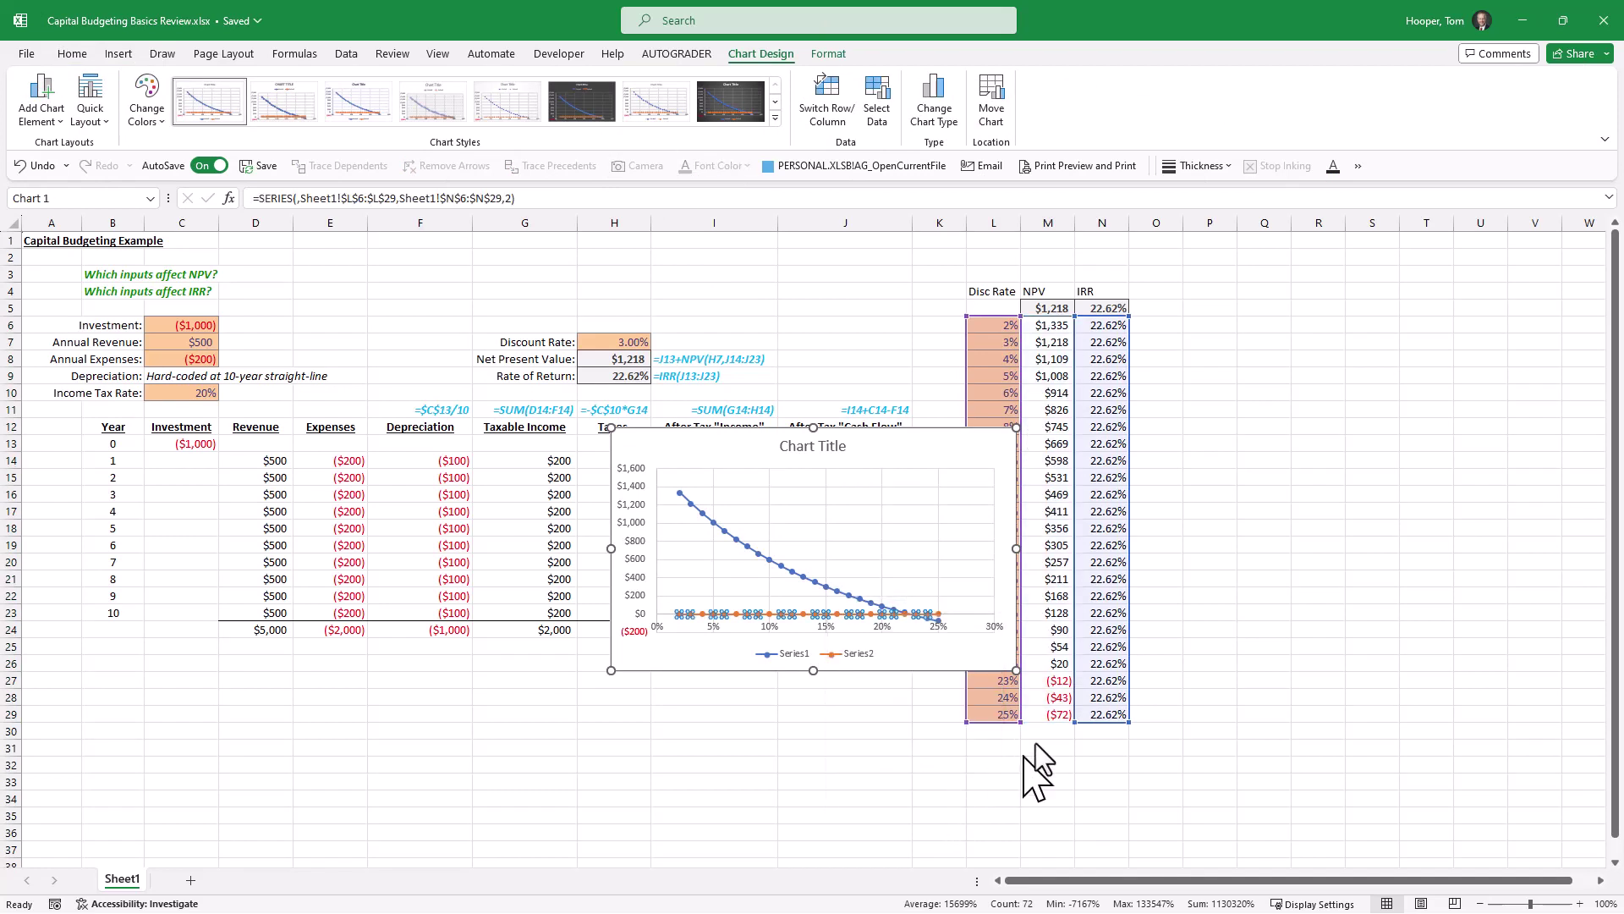
click(1450, 396)
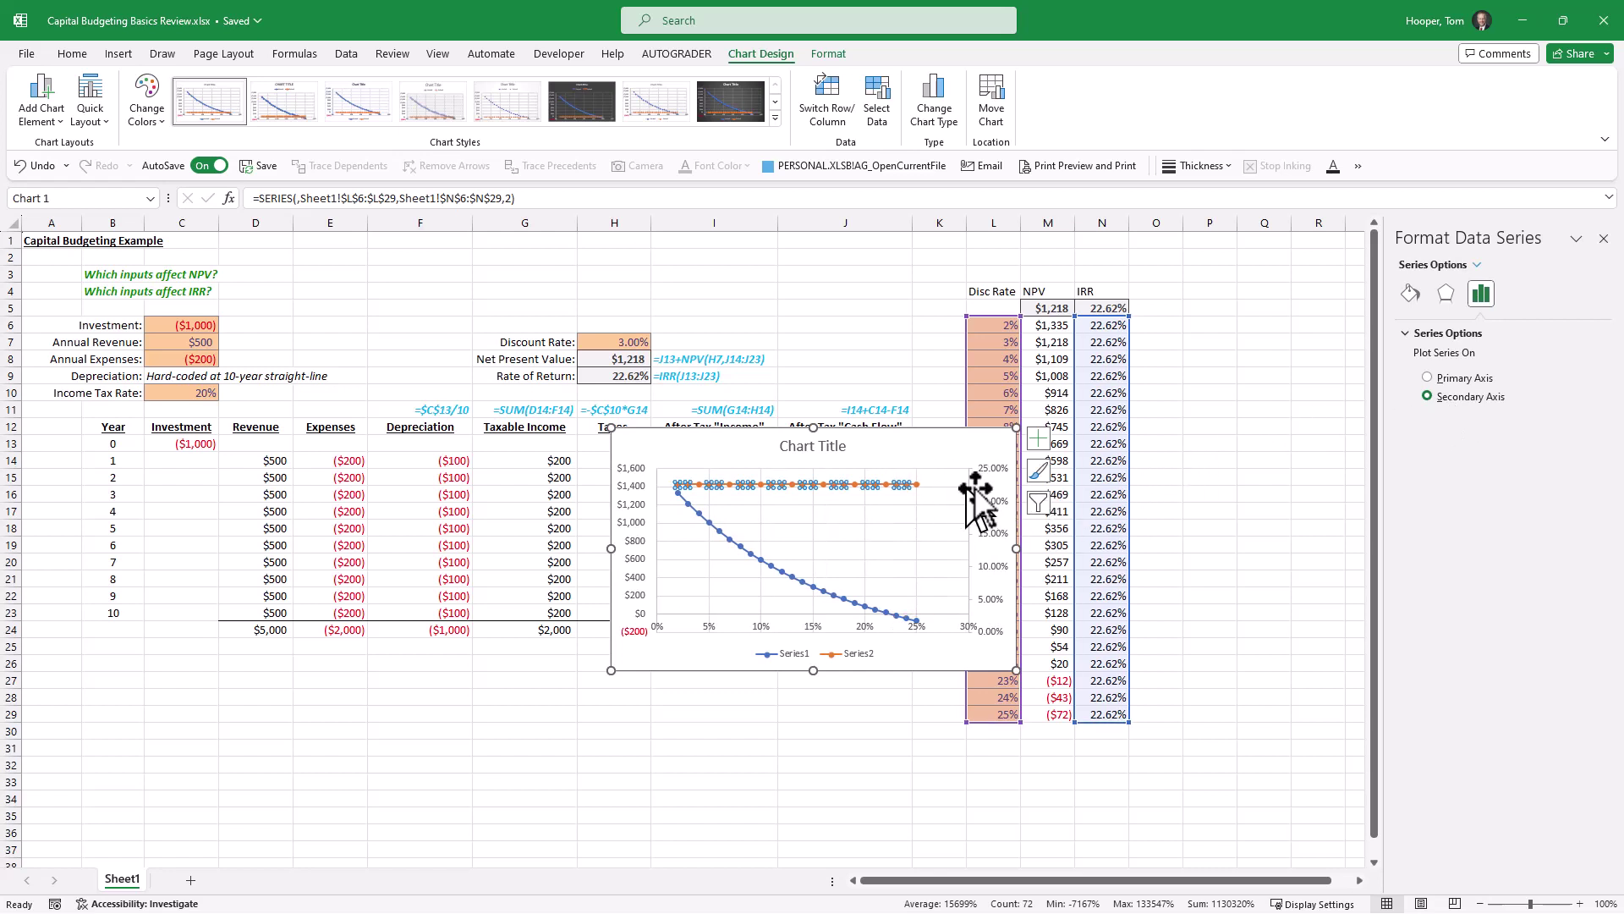
Add axis titles to the chart: ROR on the secondary vertical axis, NPV on the primary vertical axis, and Discount Rate on the horizontal axis
click(1039, 438)
click(1079, 476)
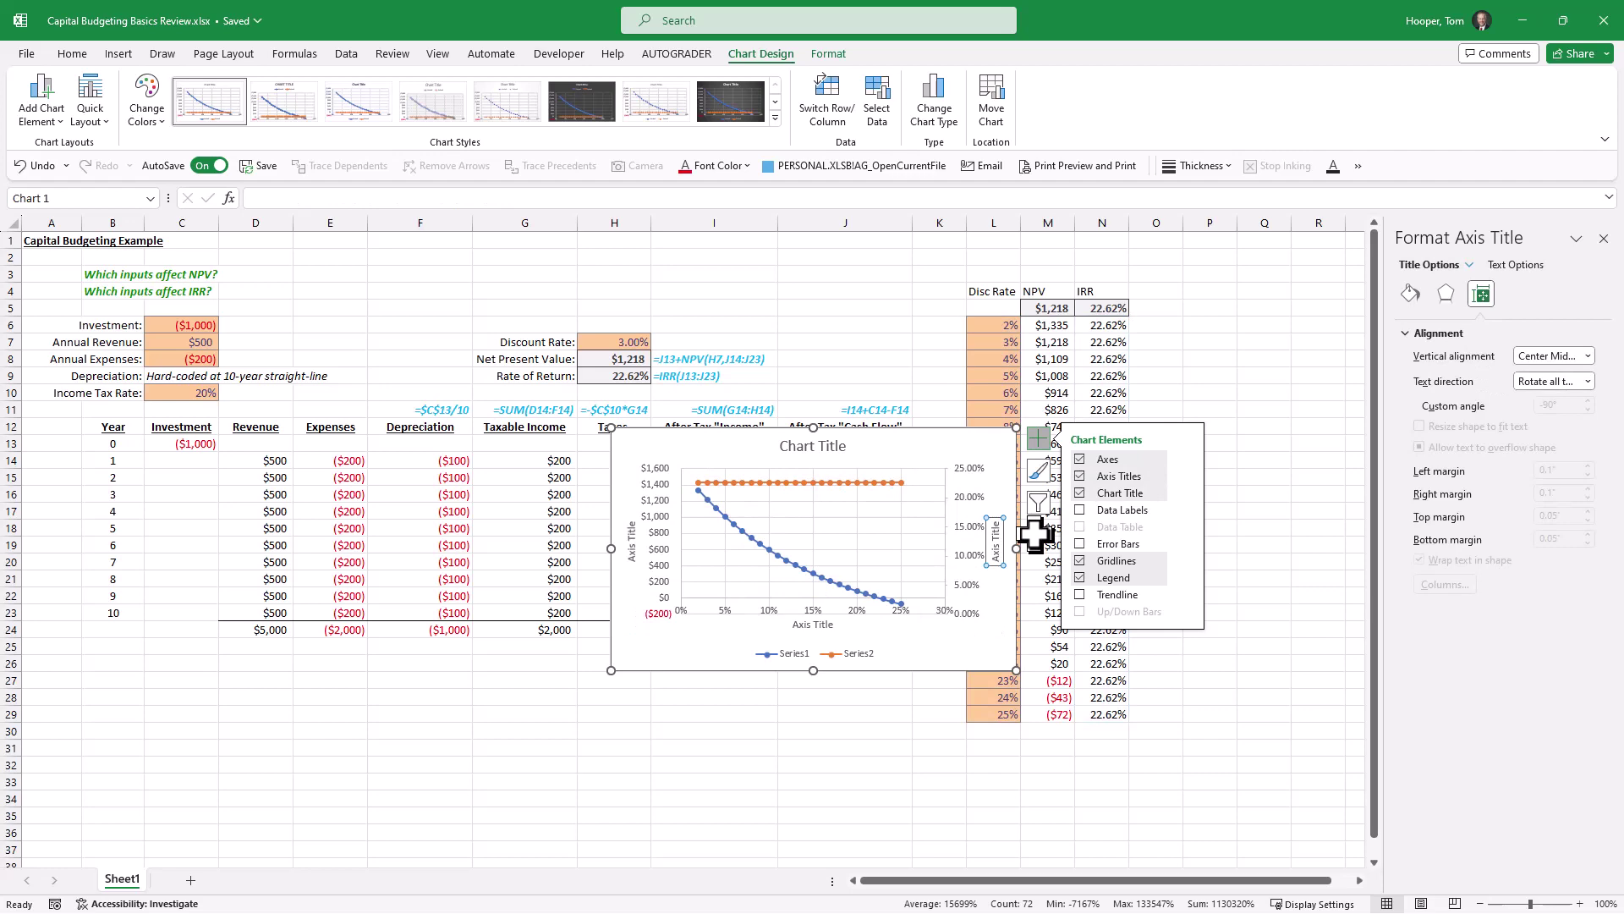
text(ROR)
click(631, 541)
text(NPV)
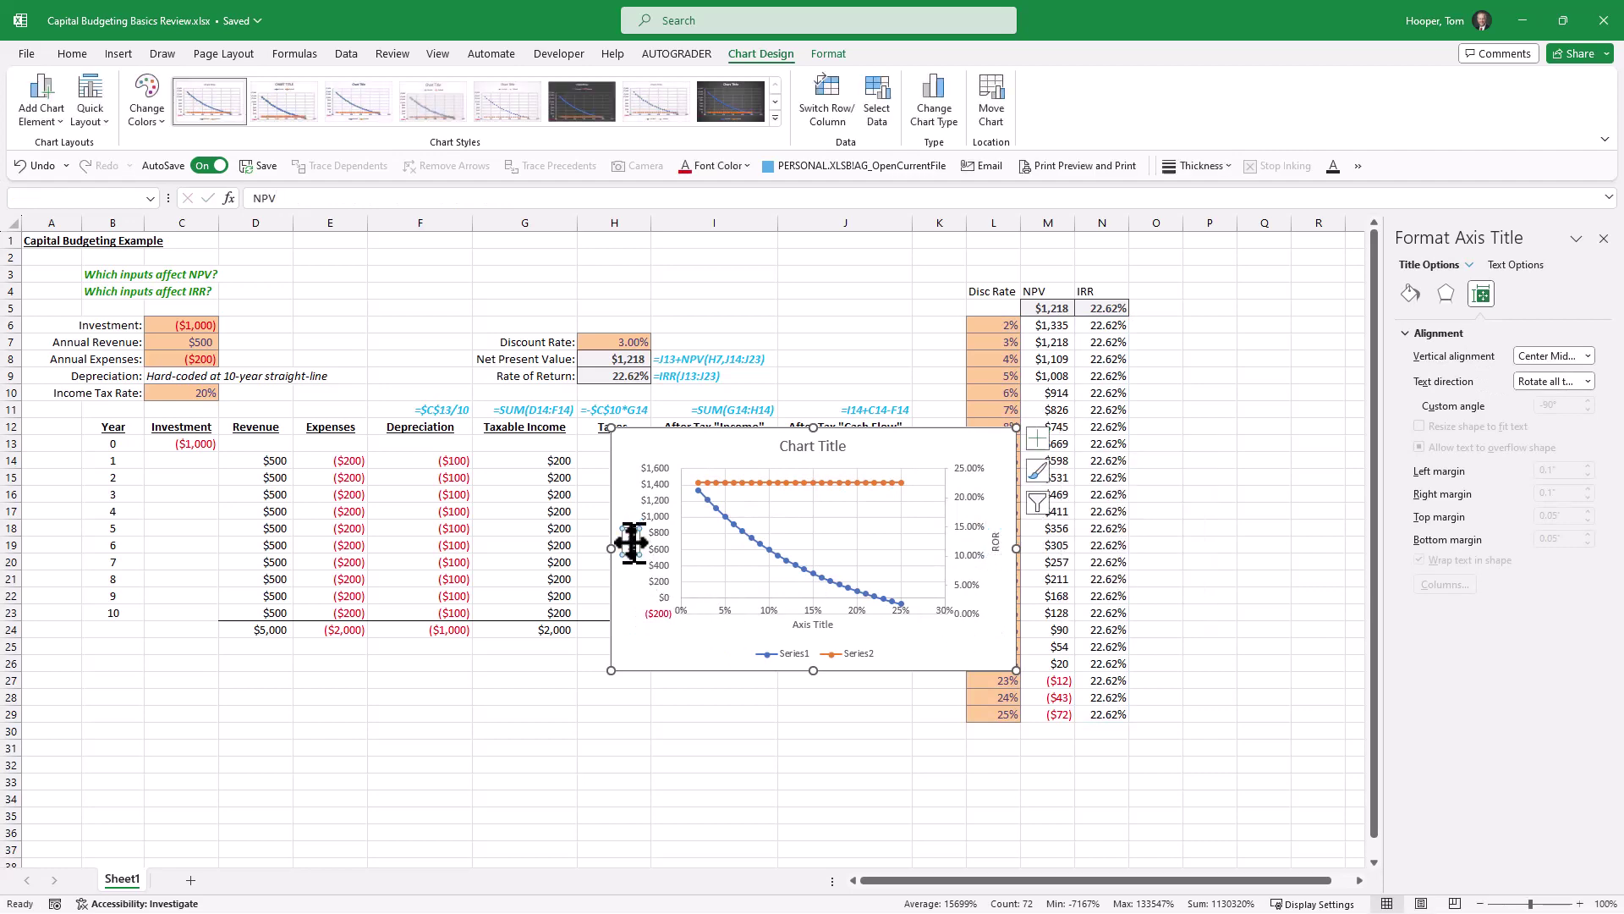
click(817, 625)
text(Discount Rate)
key(Return)
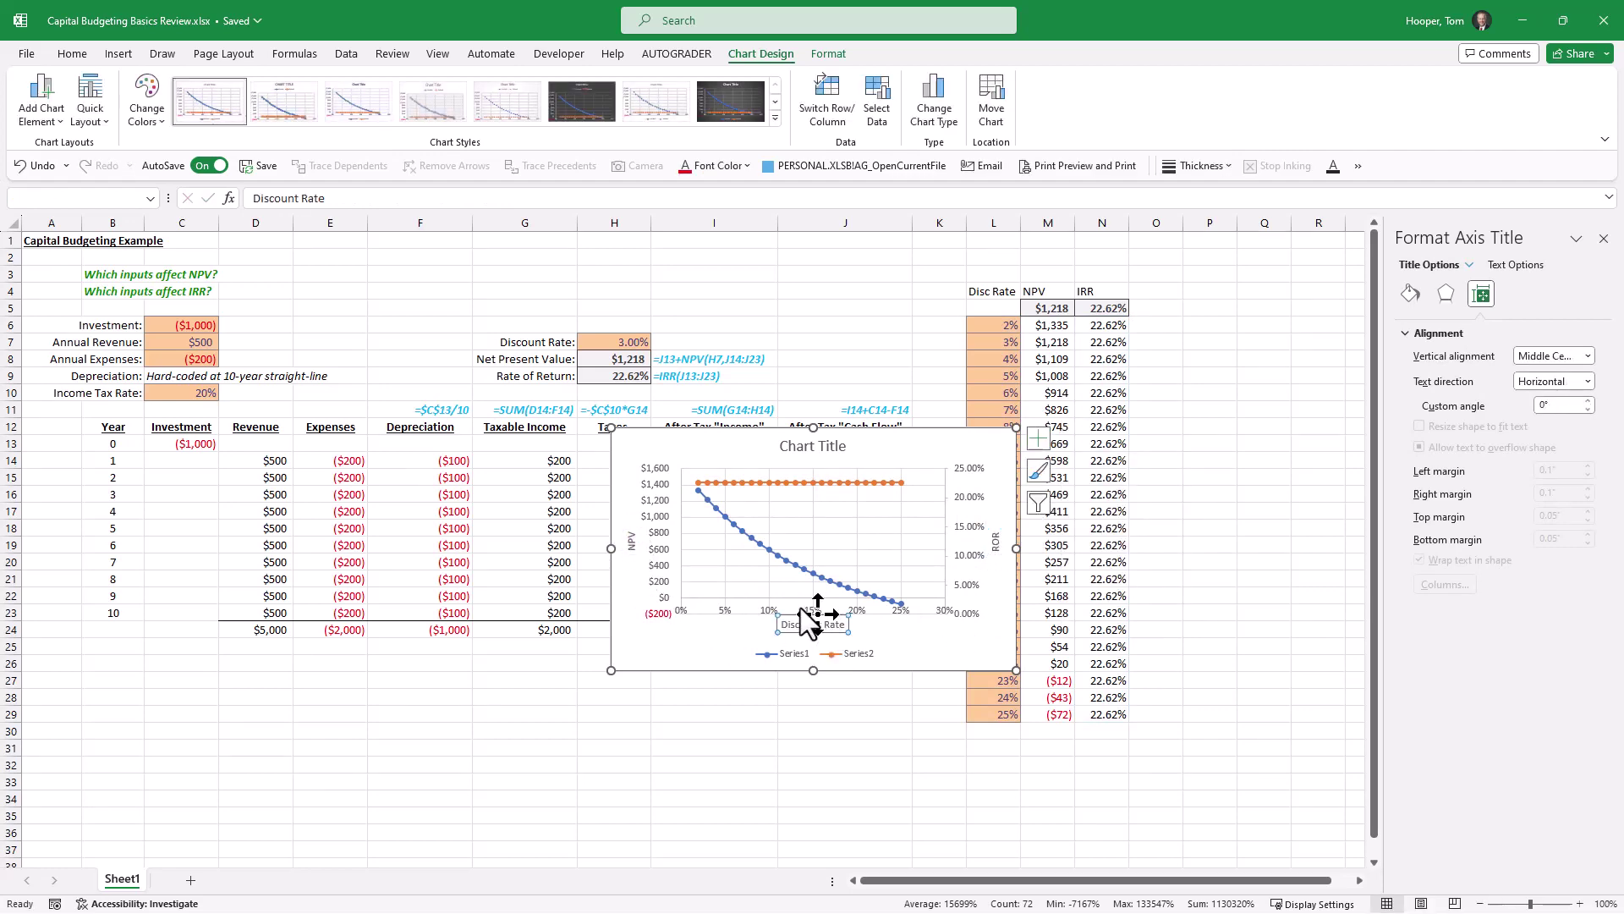
Set the label position of the chart's horizontal discount rate axis to Low
right_click(728, 612)
click(842, 827)
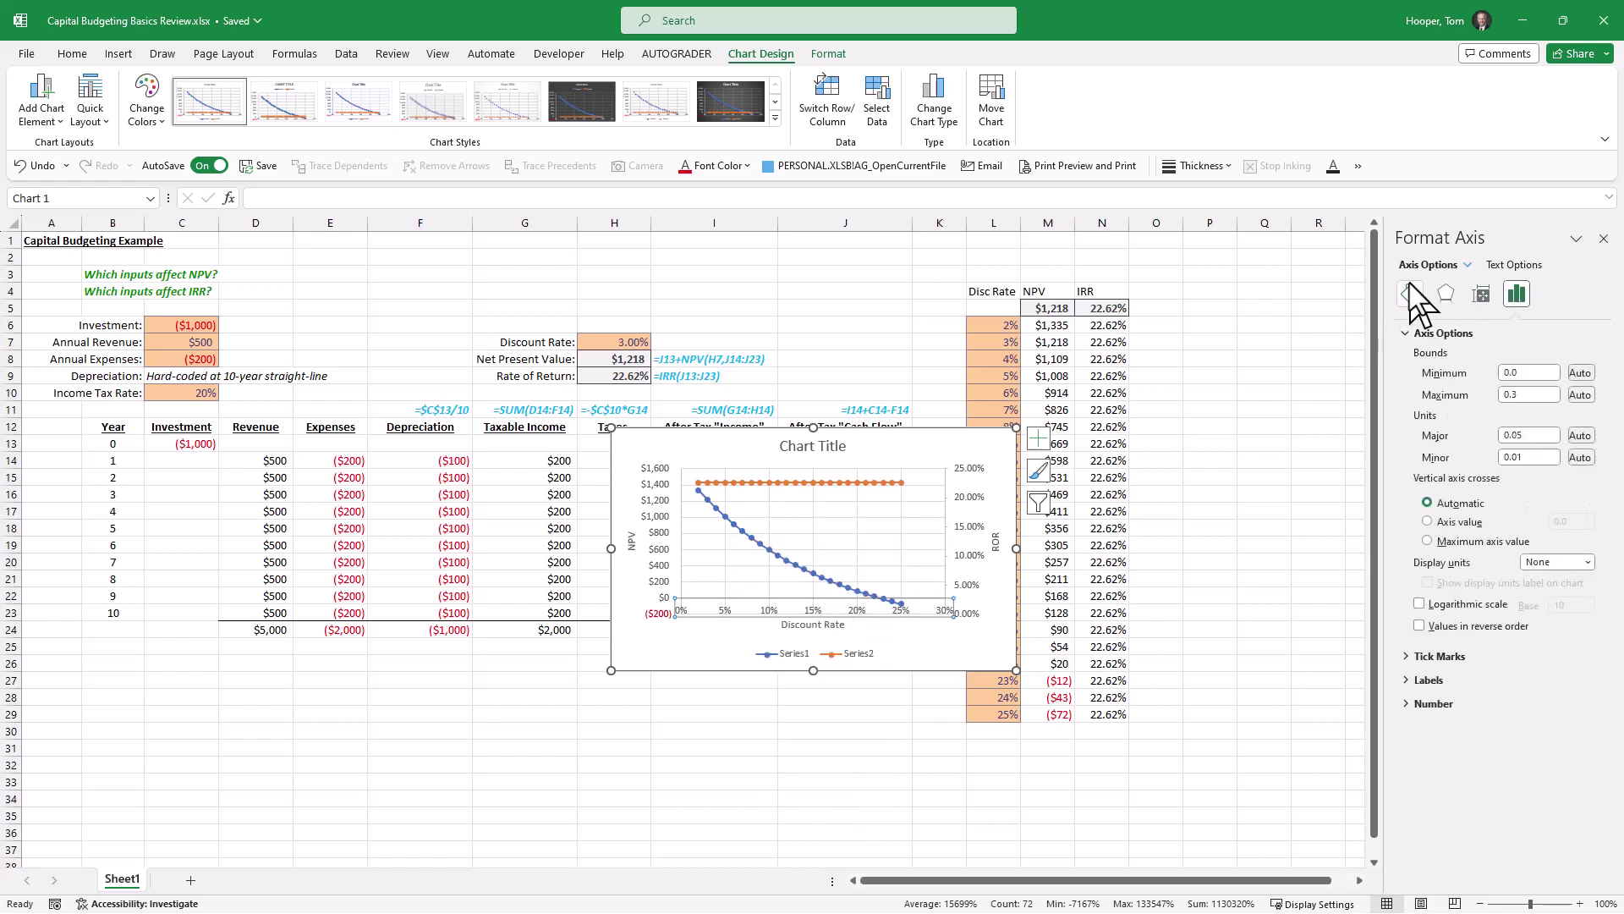
click(1429, 680)
click(1545, 750)
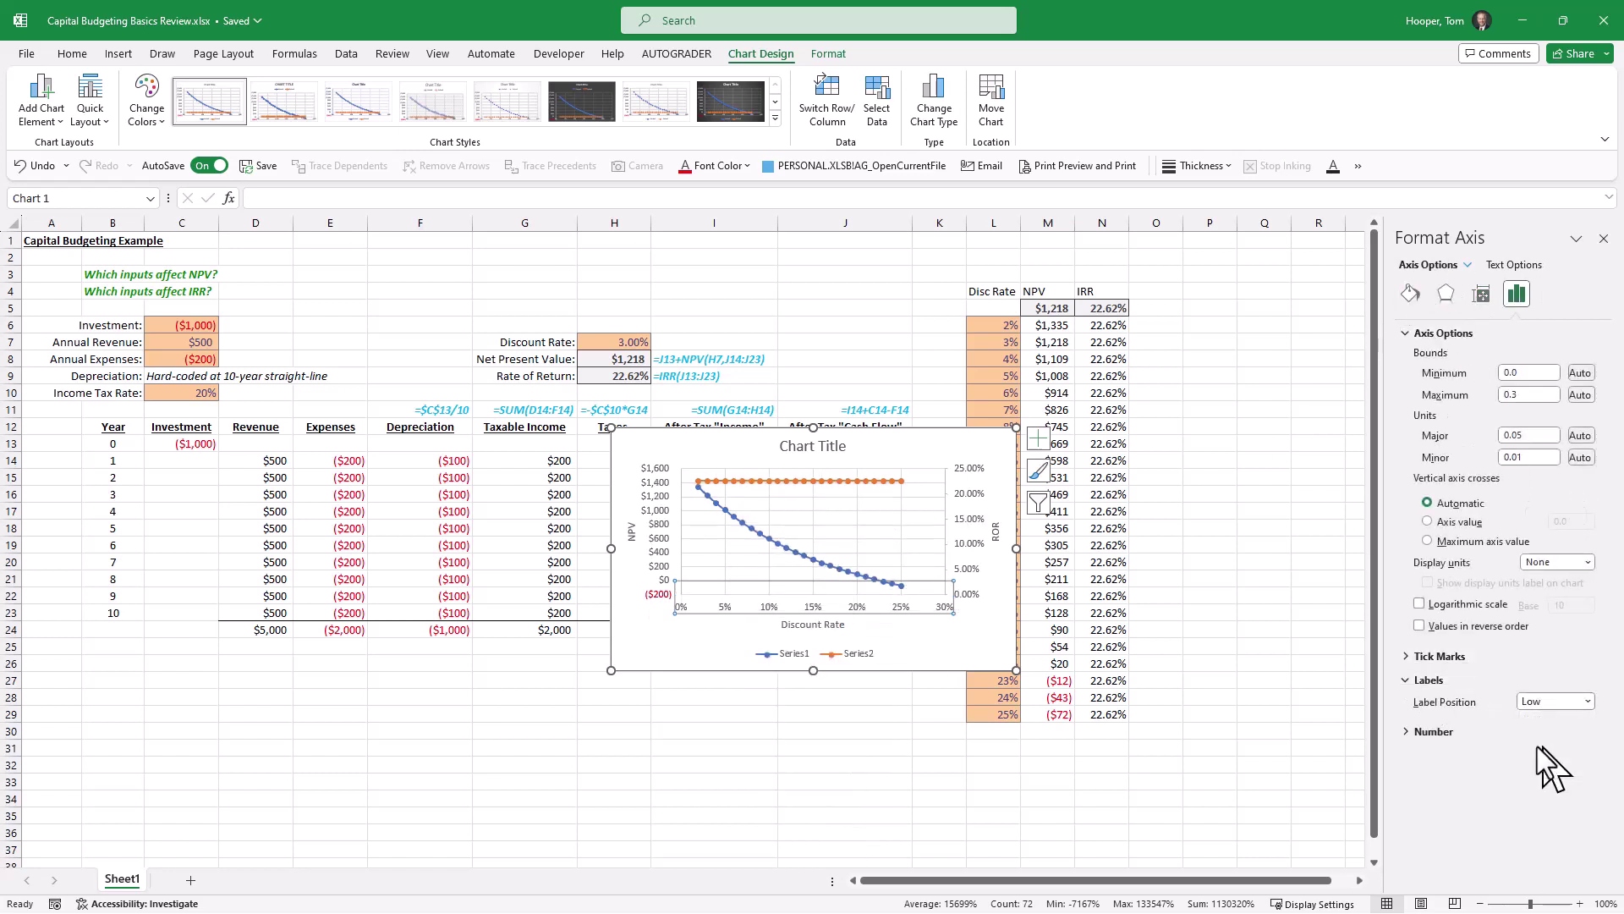
Format the secondary ROR axis percentages with 0 decimal places
click(972, 521)
click(1417, 732)
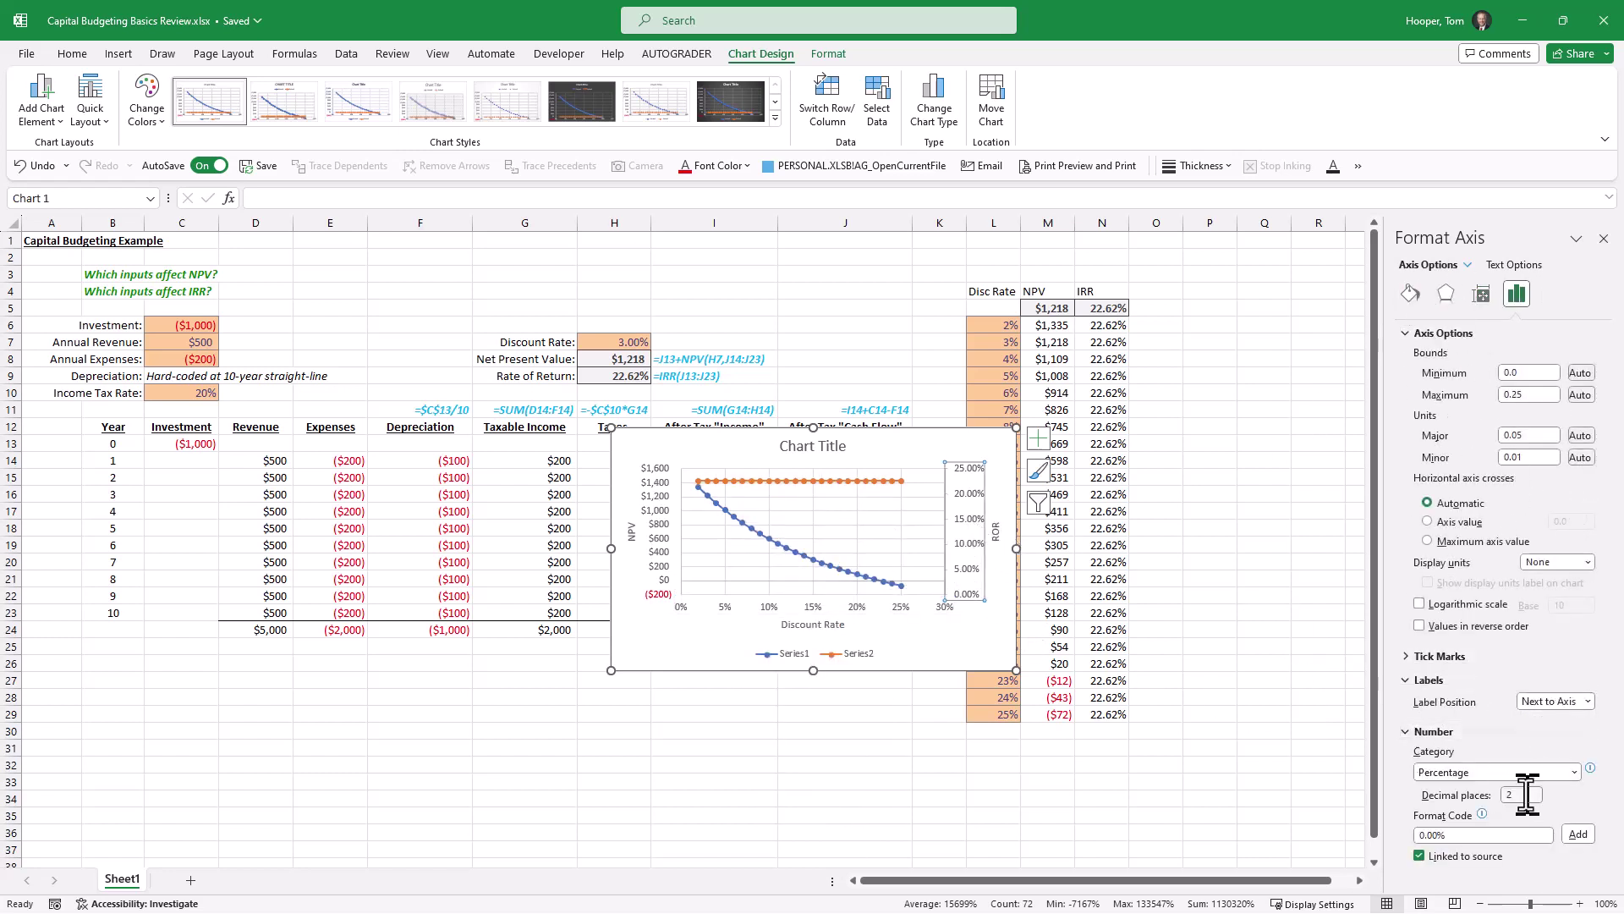
drag(1526, 794, 1495, 793)
text(0)
key(Tab)
Title the chart "Sensitivity of NPV and IRR to ROR"
click(981, 656)
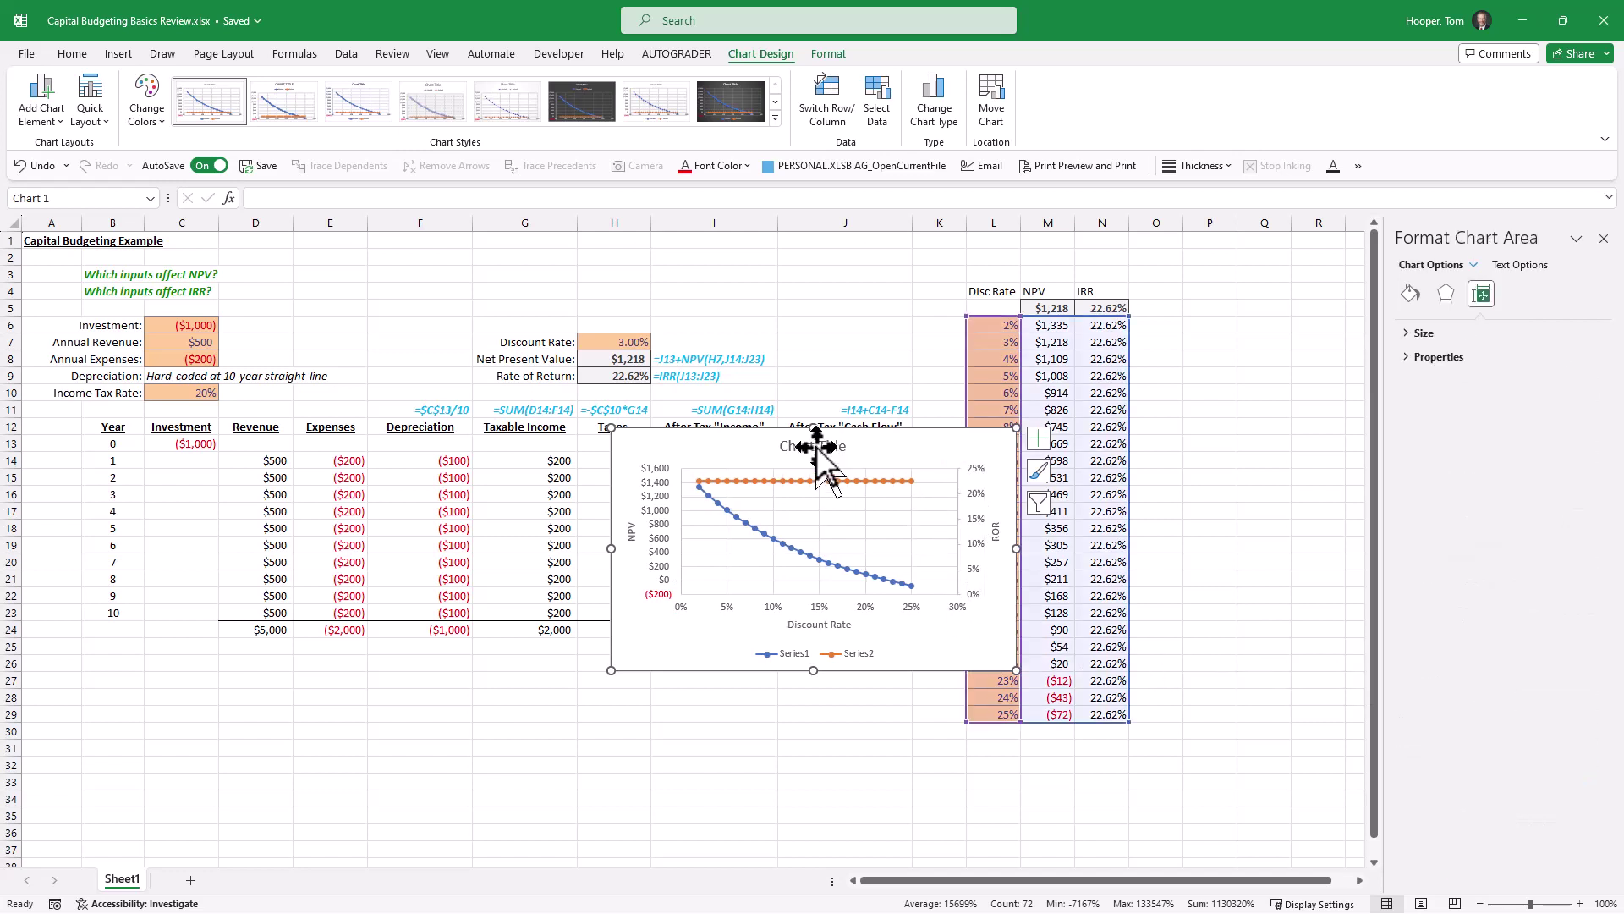
click(817, 448)
text(Sensitivity of NPV and IRR to ROR)
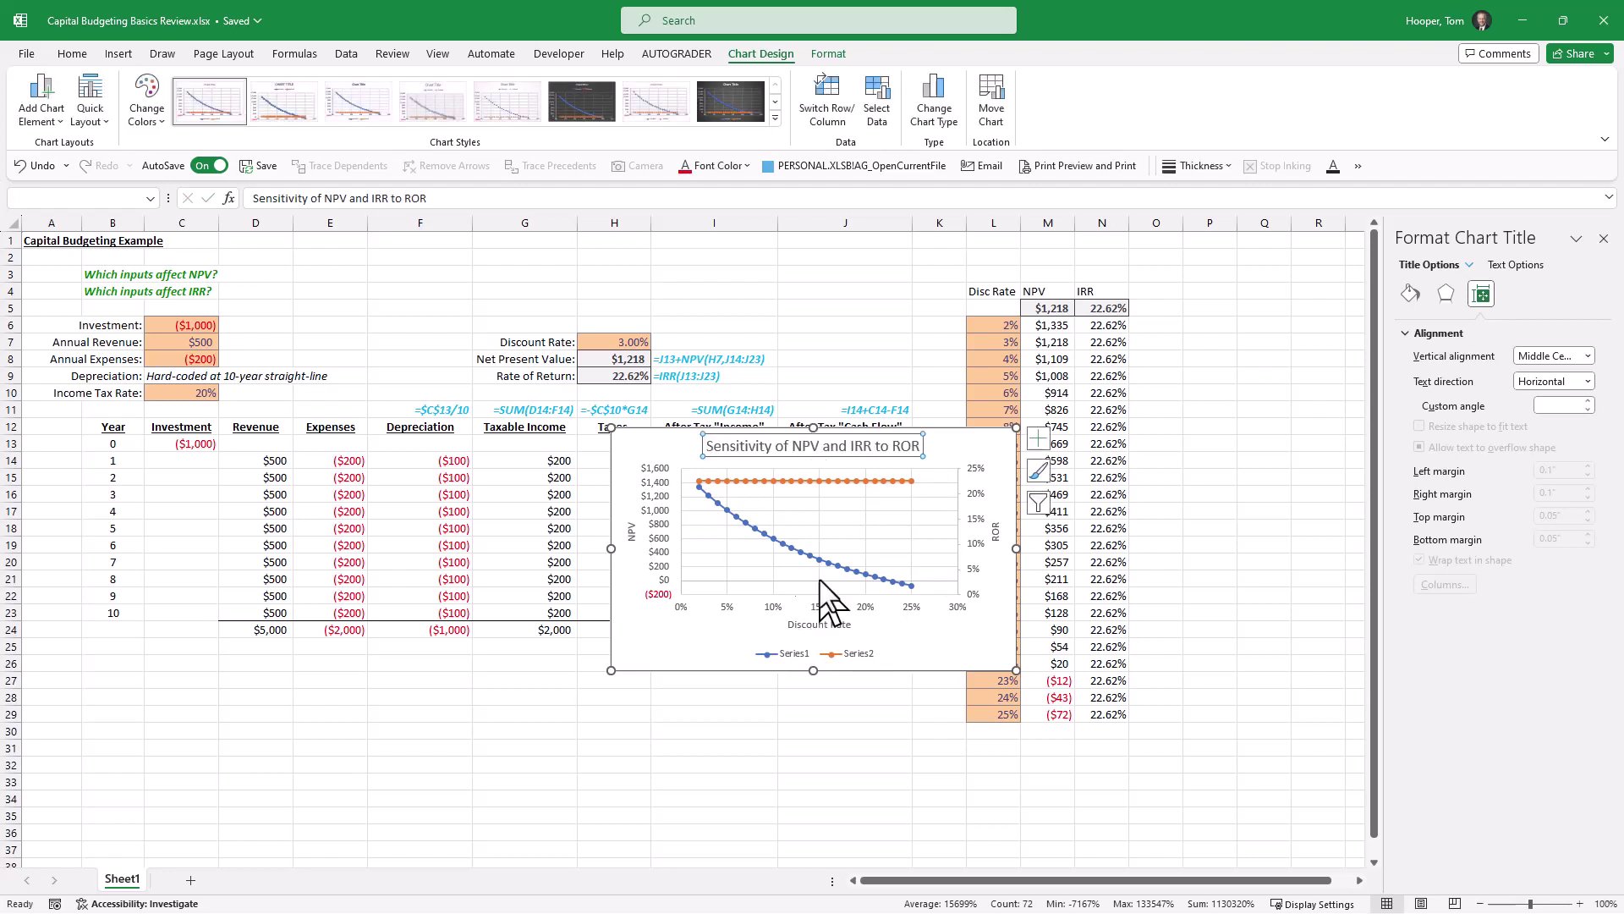
Name the declining chart series "NPV" and the flat series on the secondary axis "IRR" in their SERIES formulas
click(898, 582)
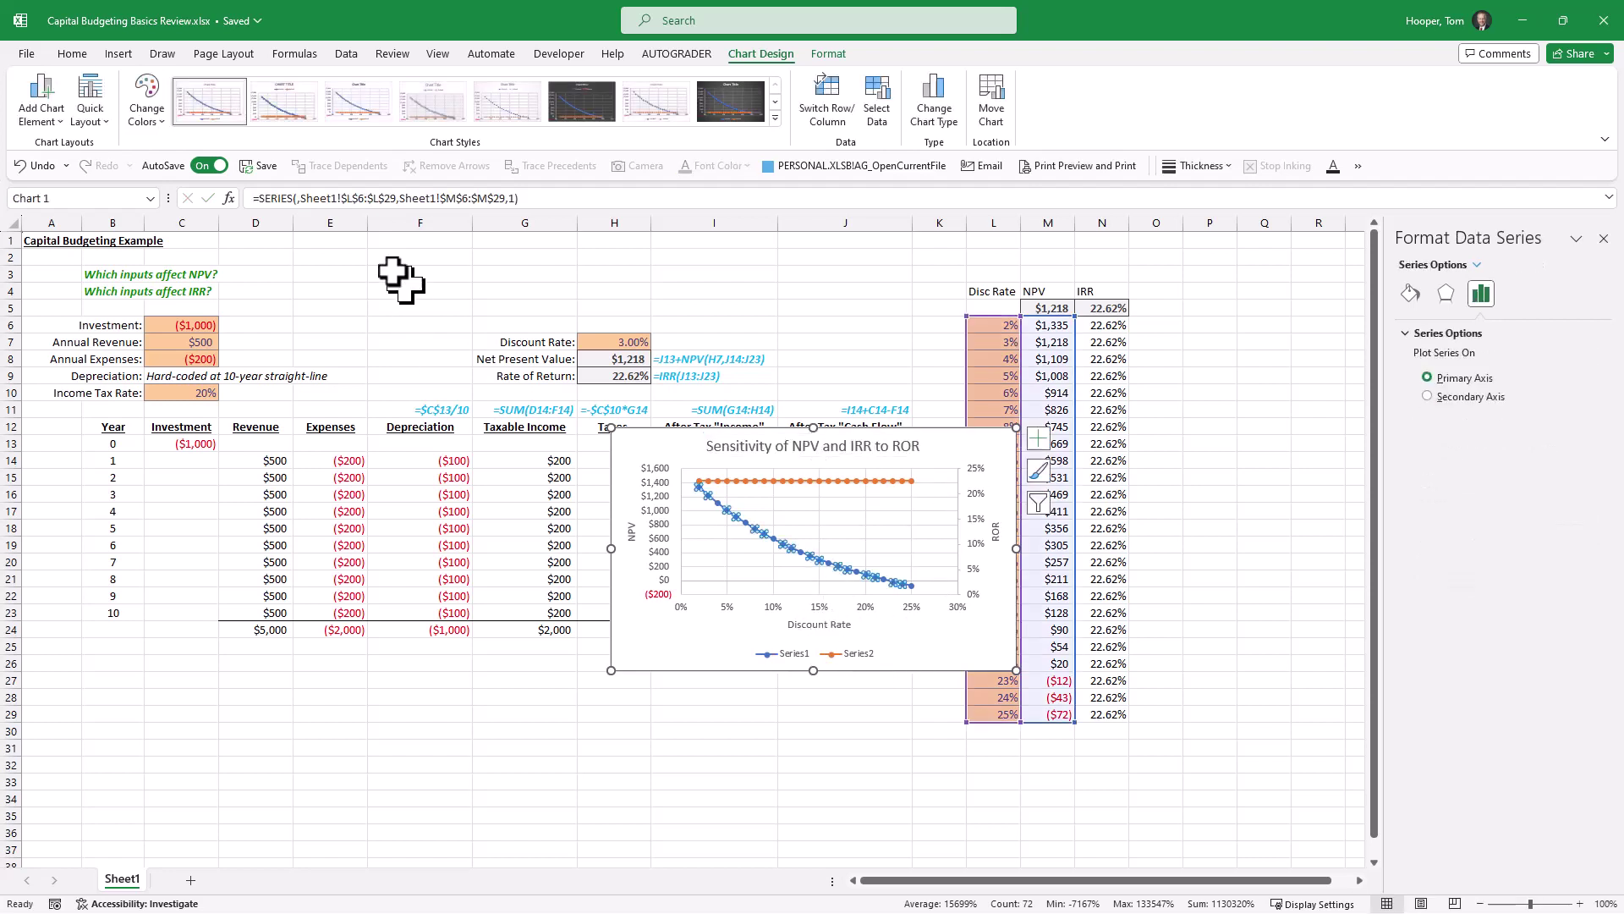
text("NPV")
key(Return)
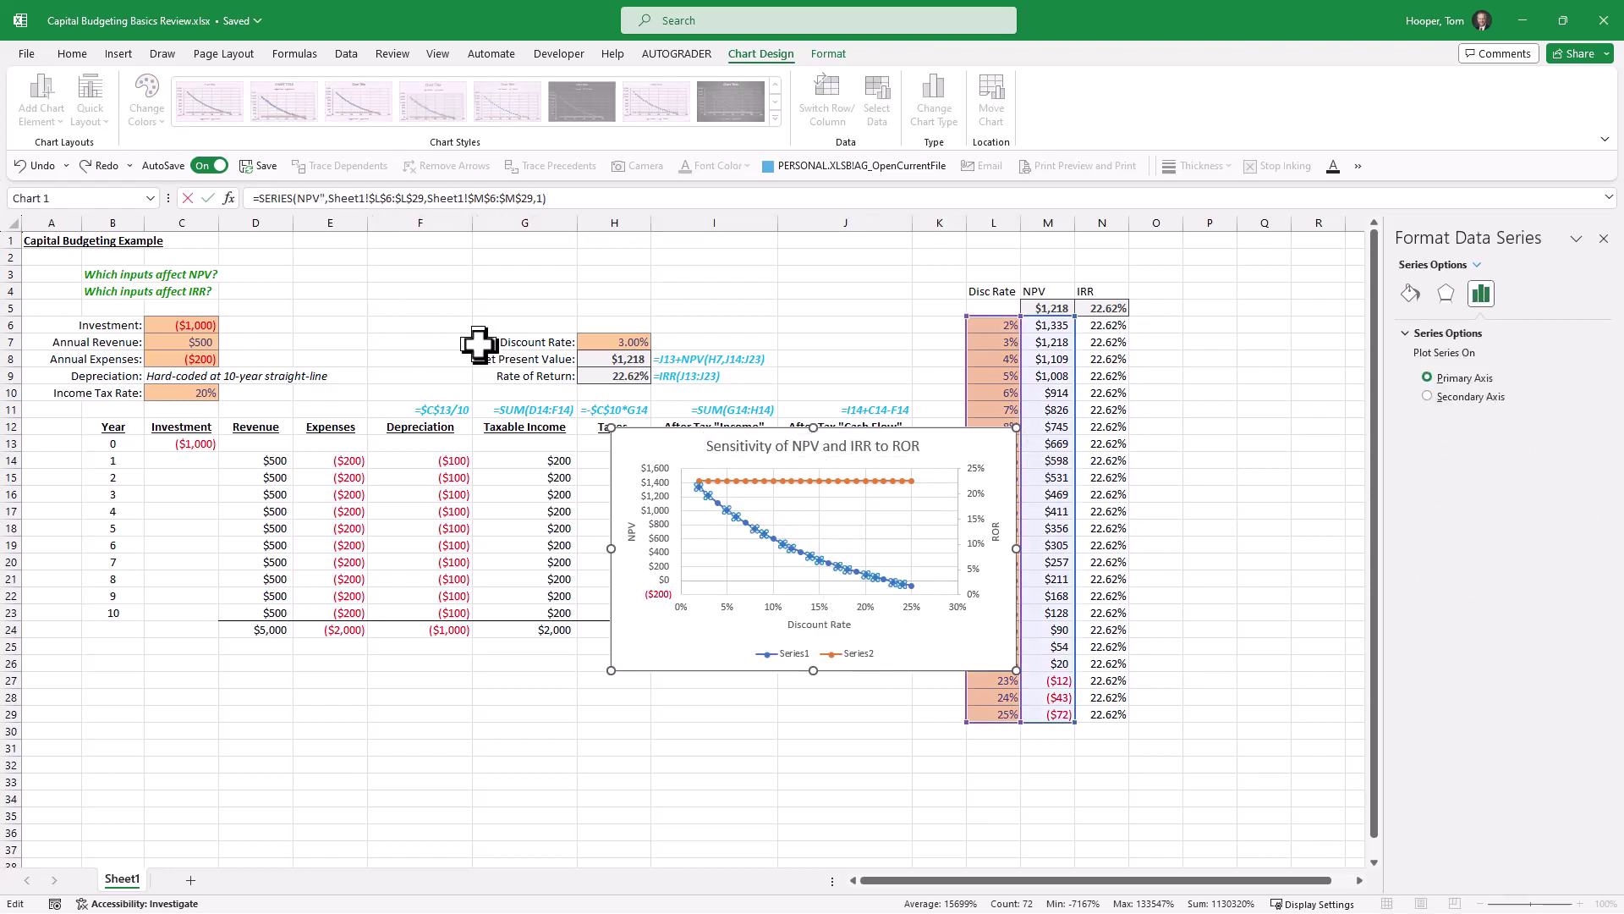
click(755, 480)
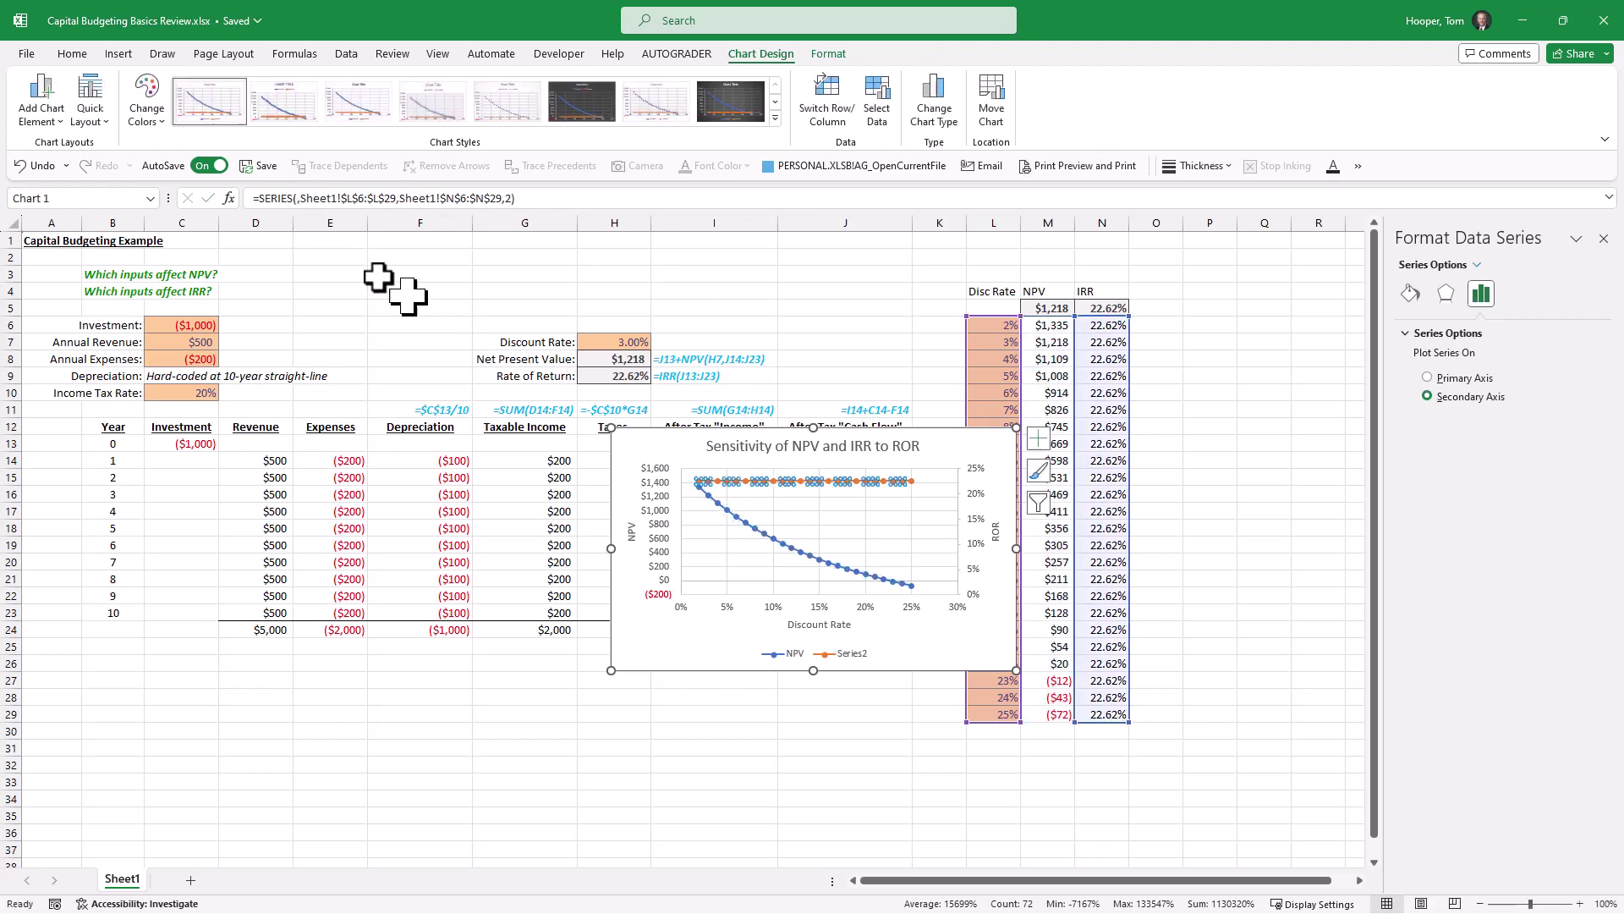
click(297, 198)
text("IRR")
key(Return)
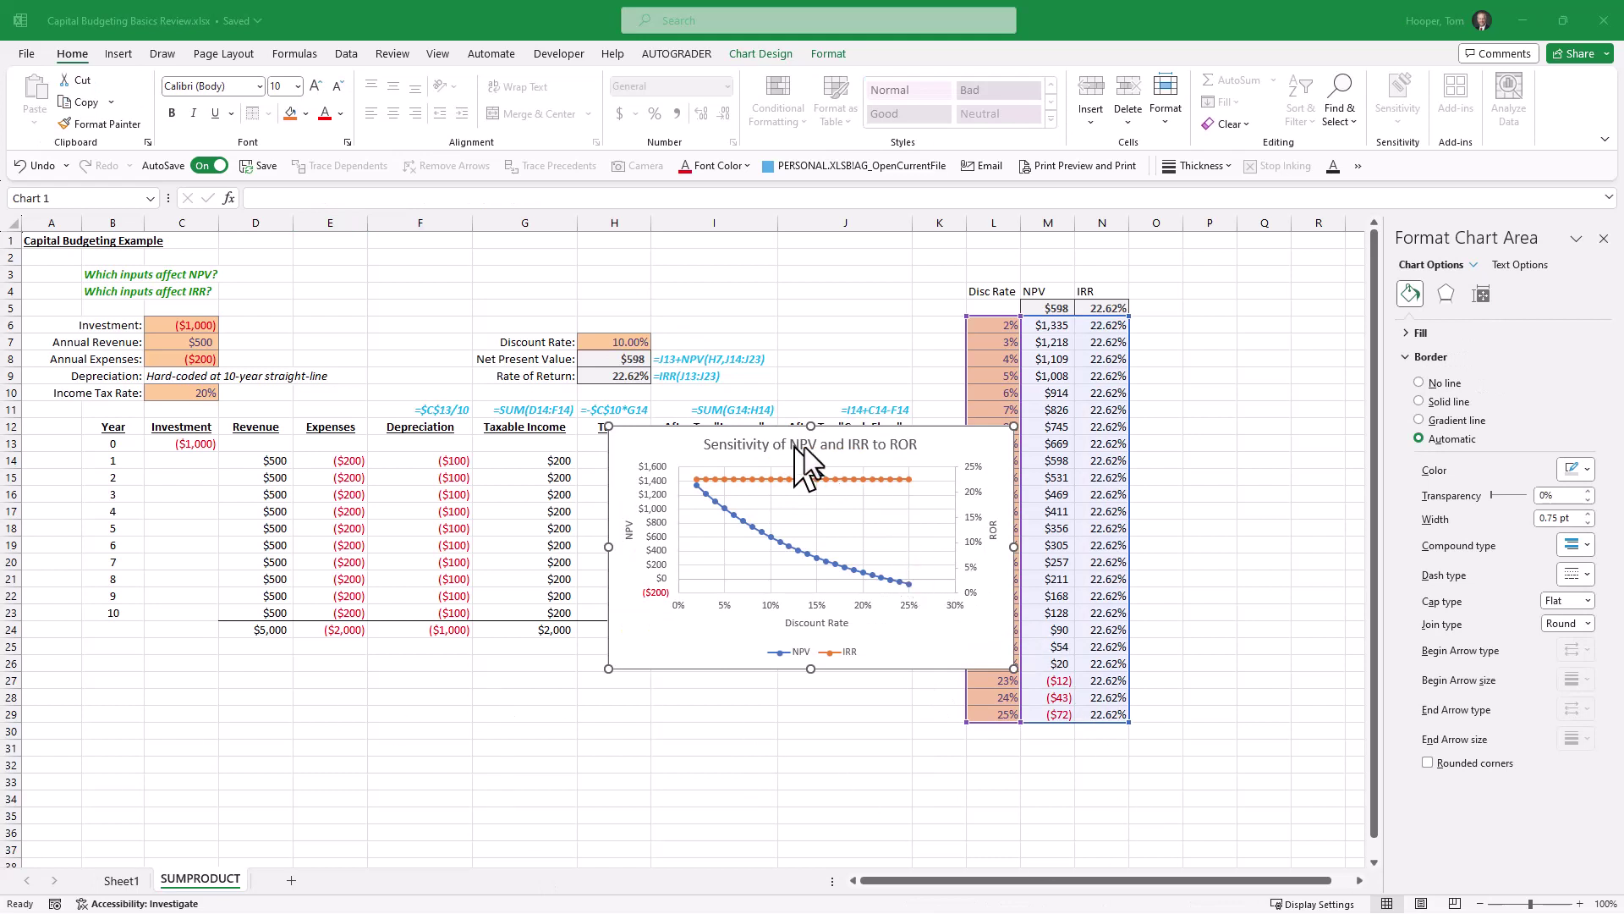
Replace "ROR" in the chart title with "DIscount Rate"
click(911, 447)
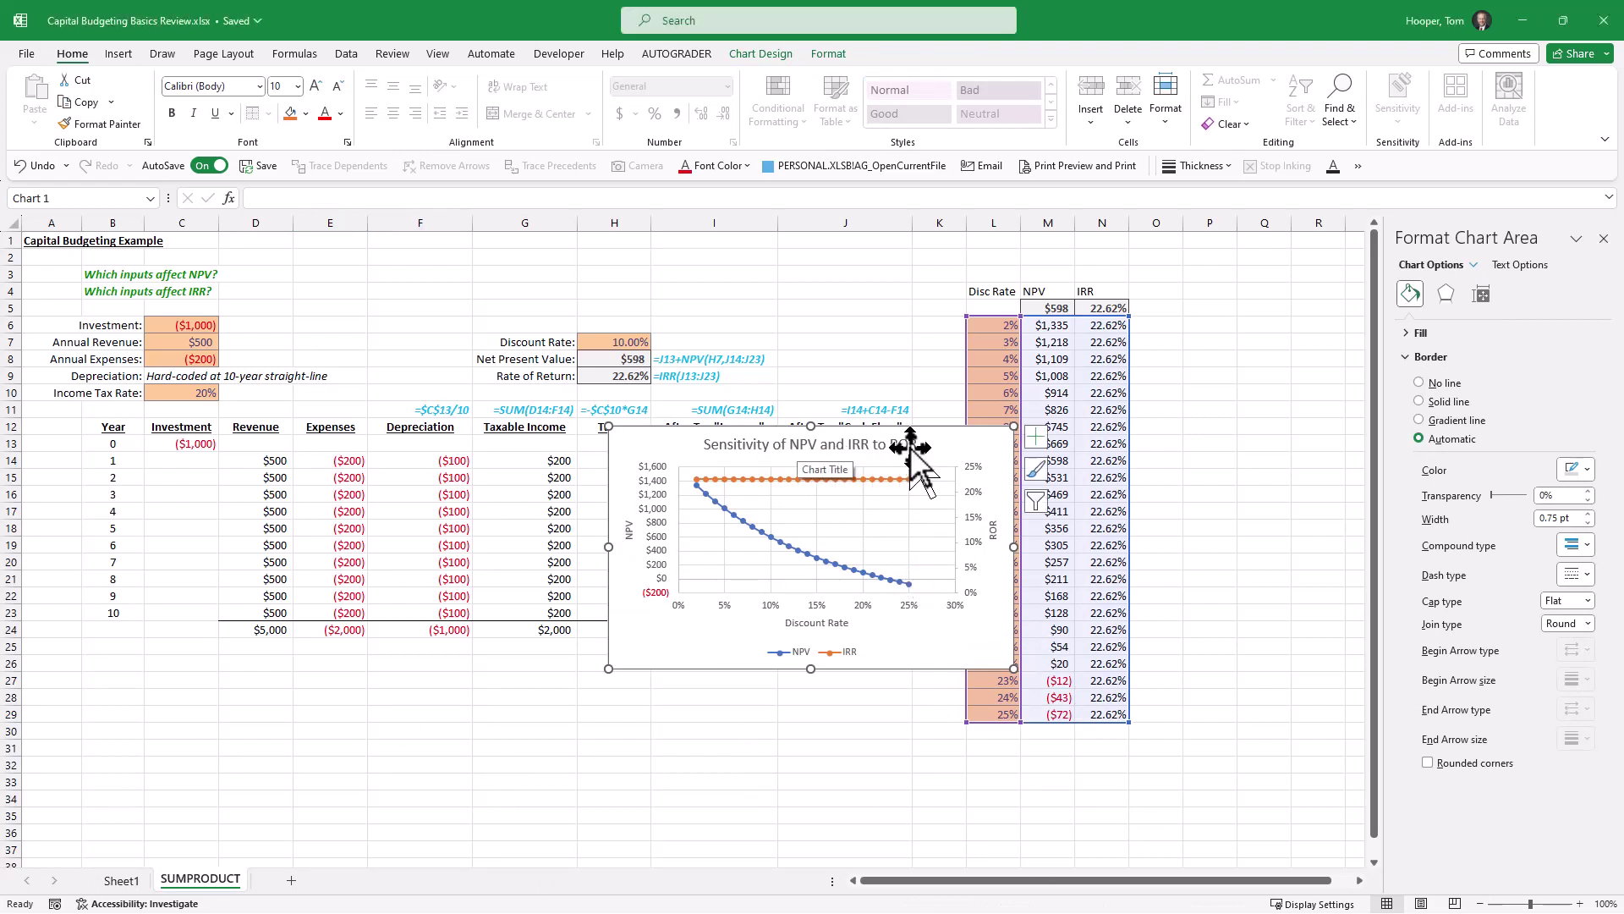
click(911, 446)
double_click(913, 446)
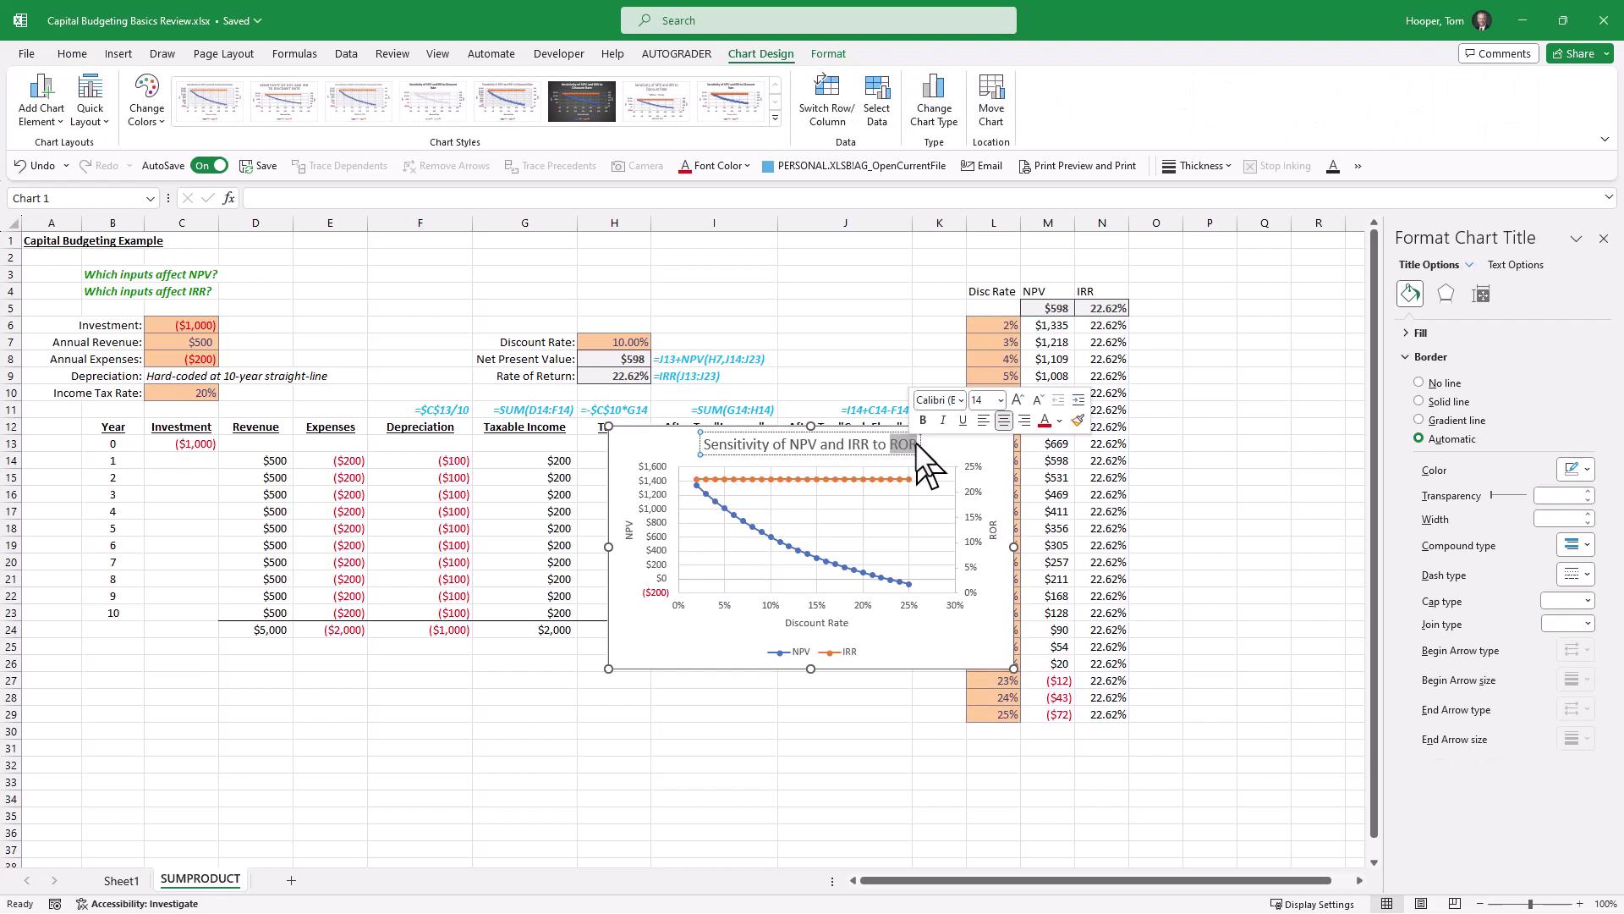
text(DIscou)
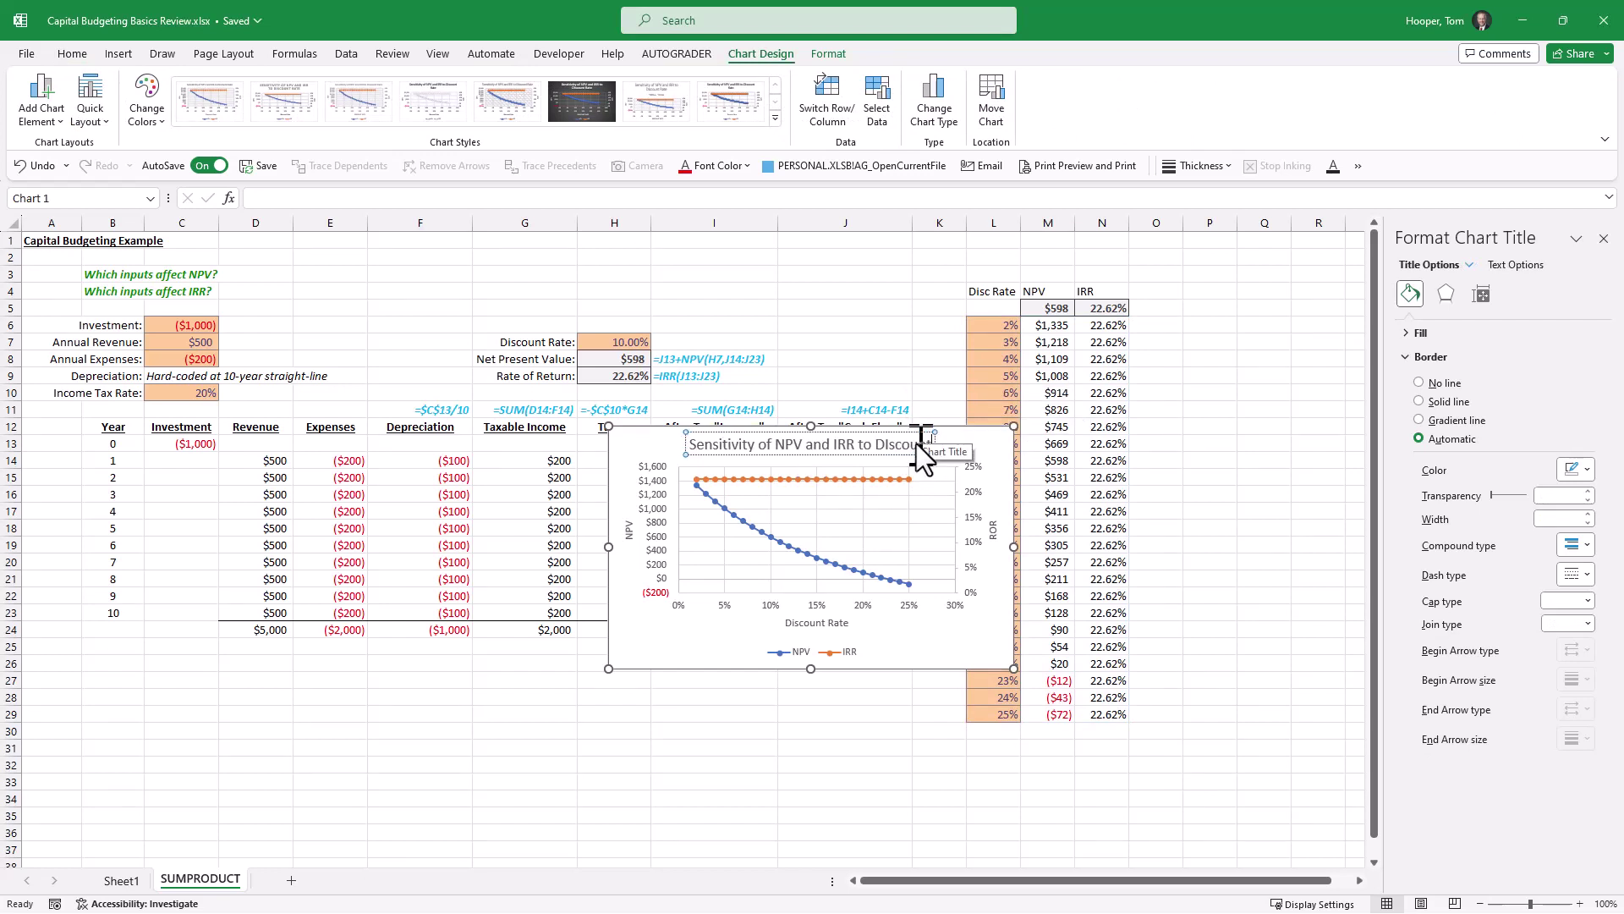
text(nt Rate)
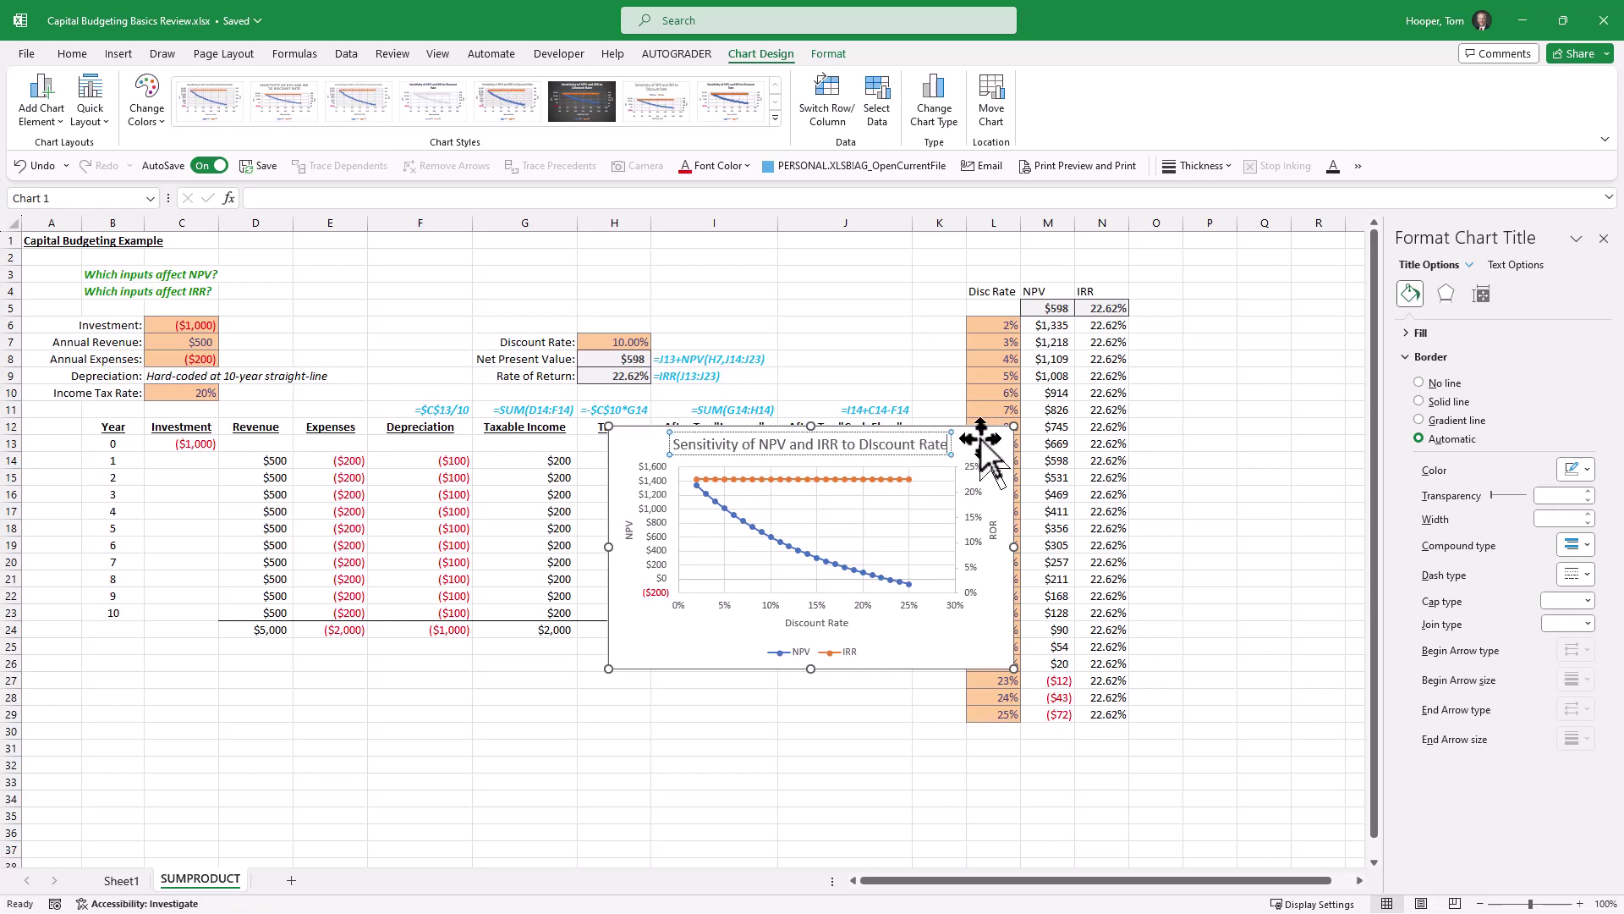
click(981, 439)
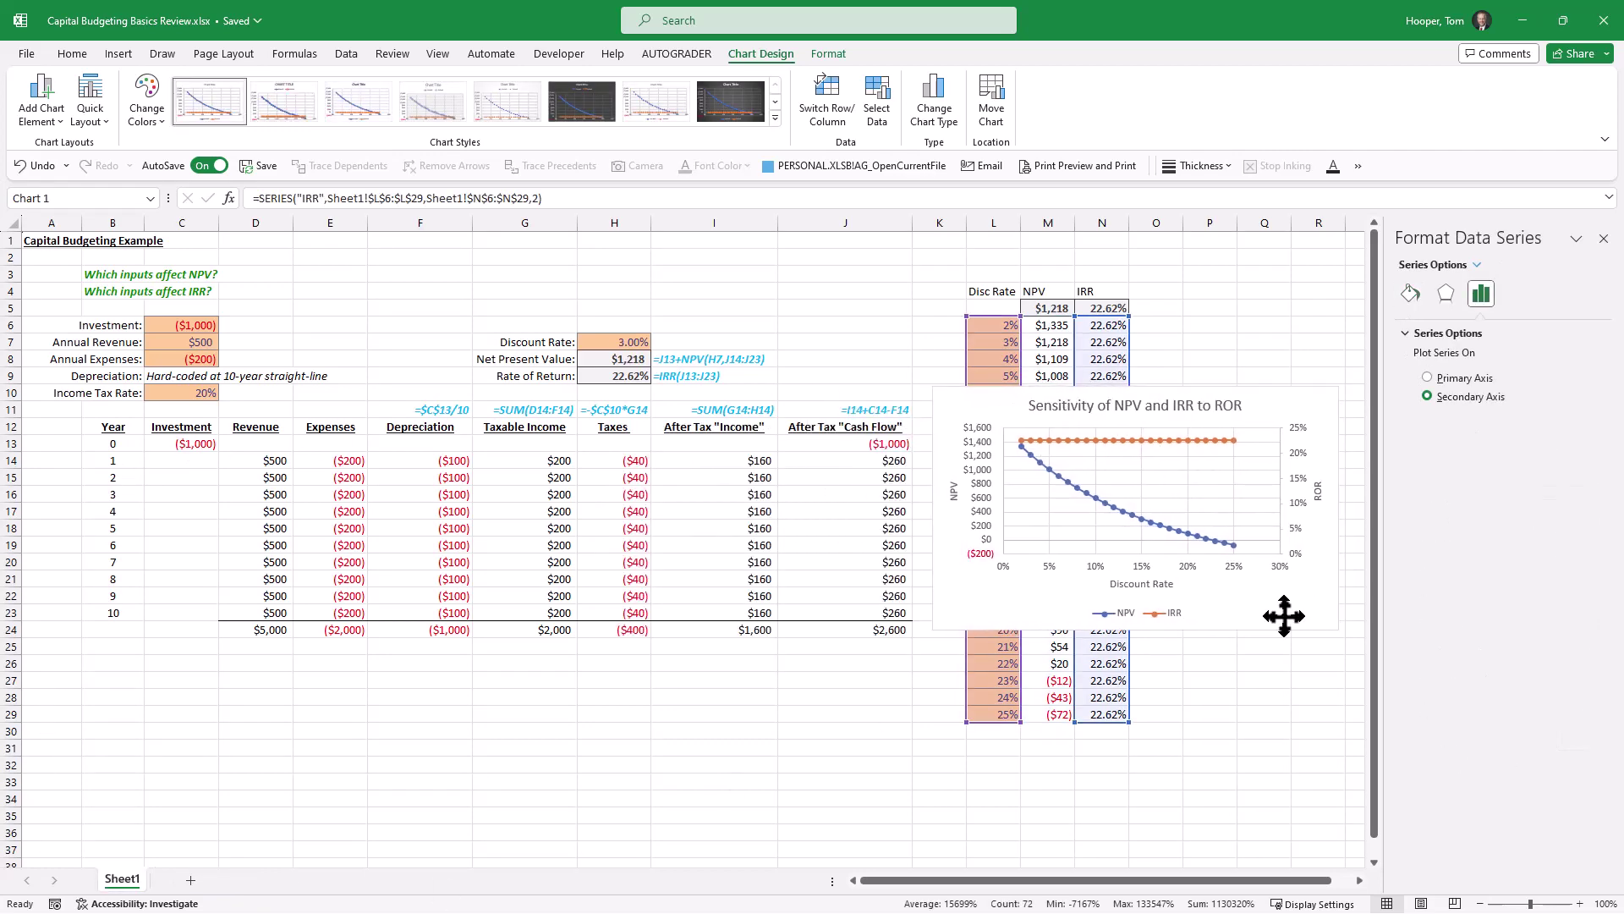
Move the chart clear of the cash flow table, starting at column L around row 12
click(1284, 616)
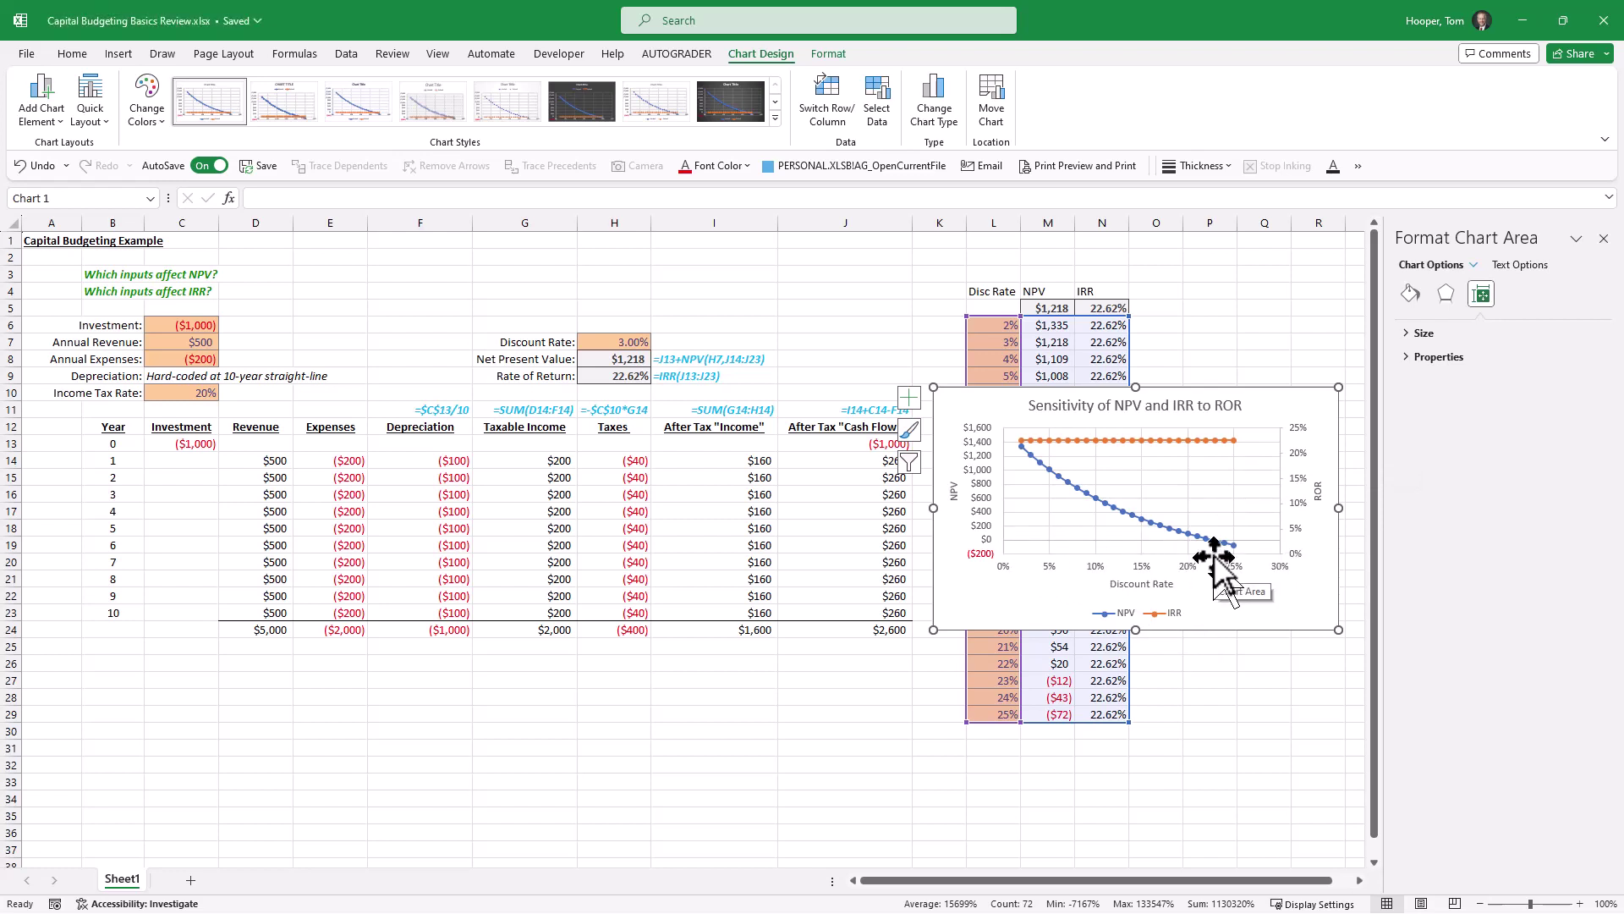
click(861, 715)
drag(955, 408, 980, 433)
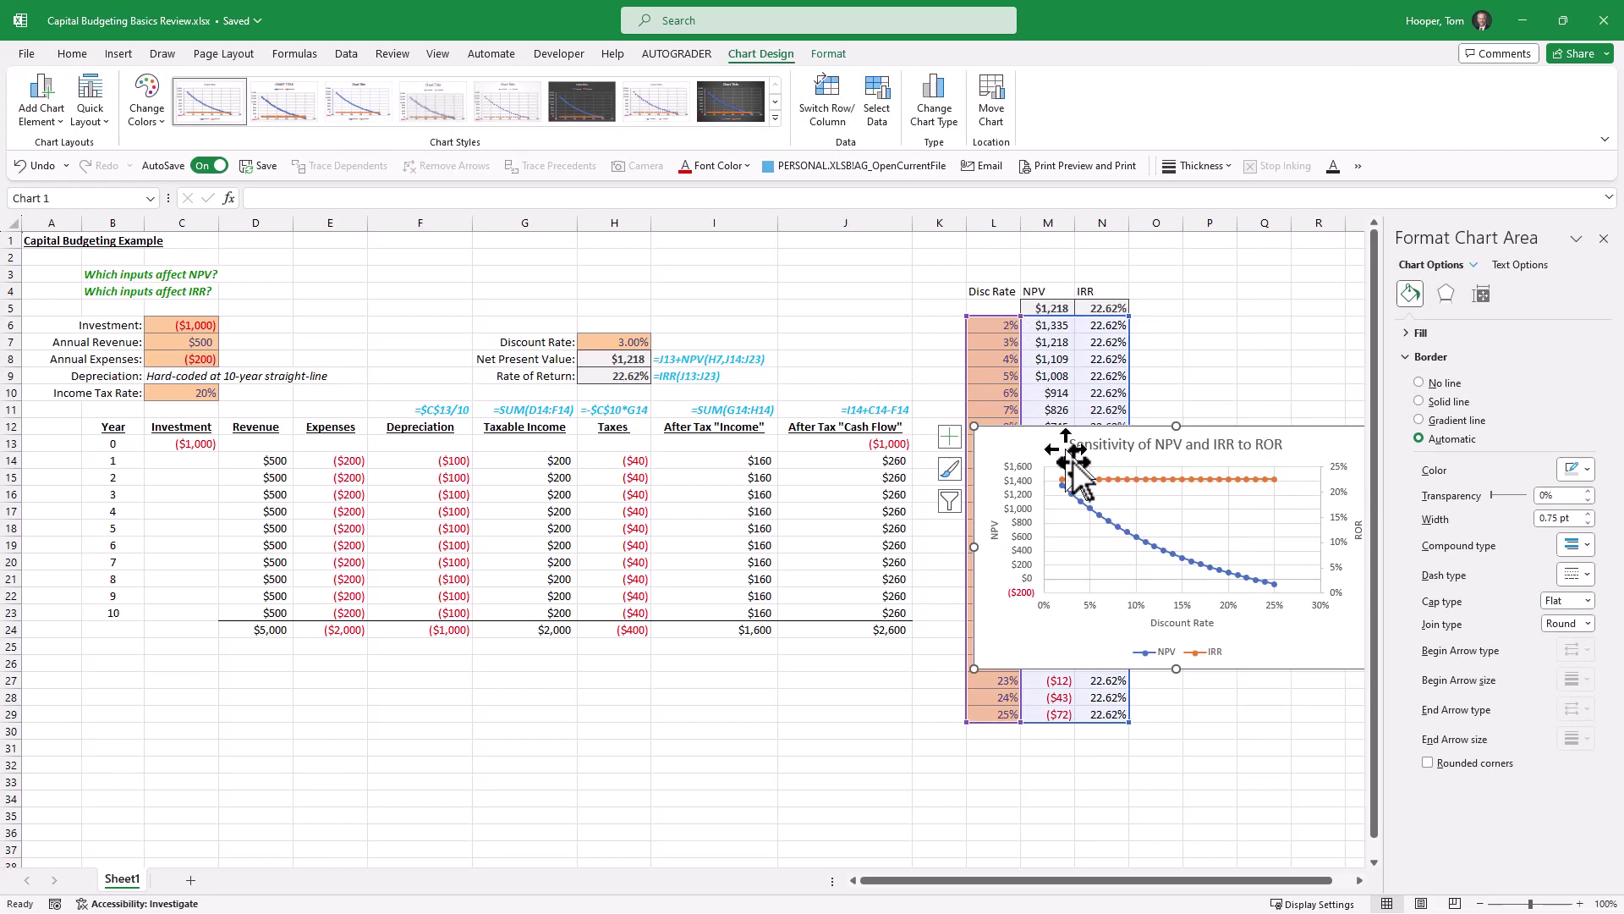
Set the discount rate in H7 to 10%
click(605, 341)
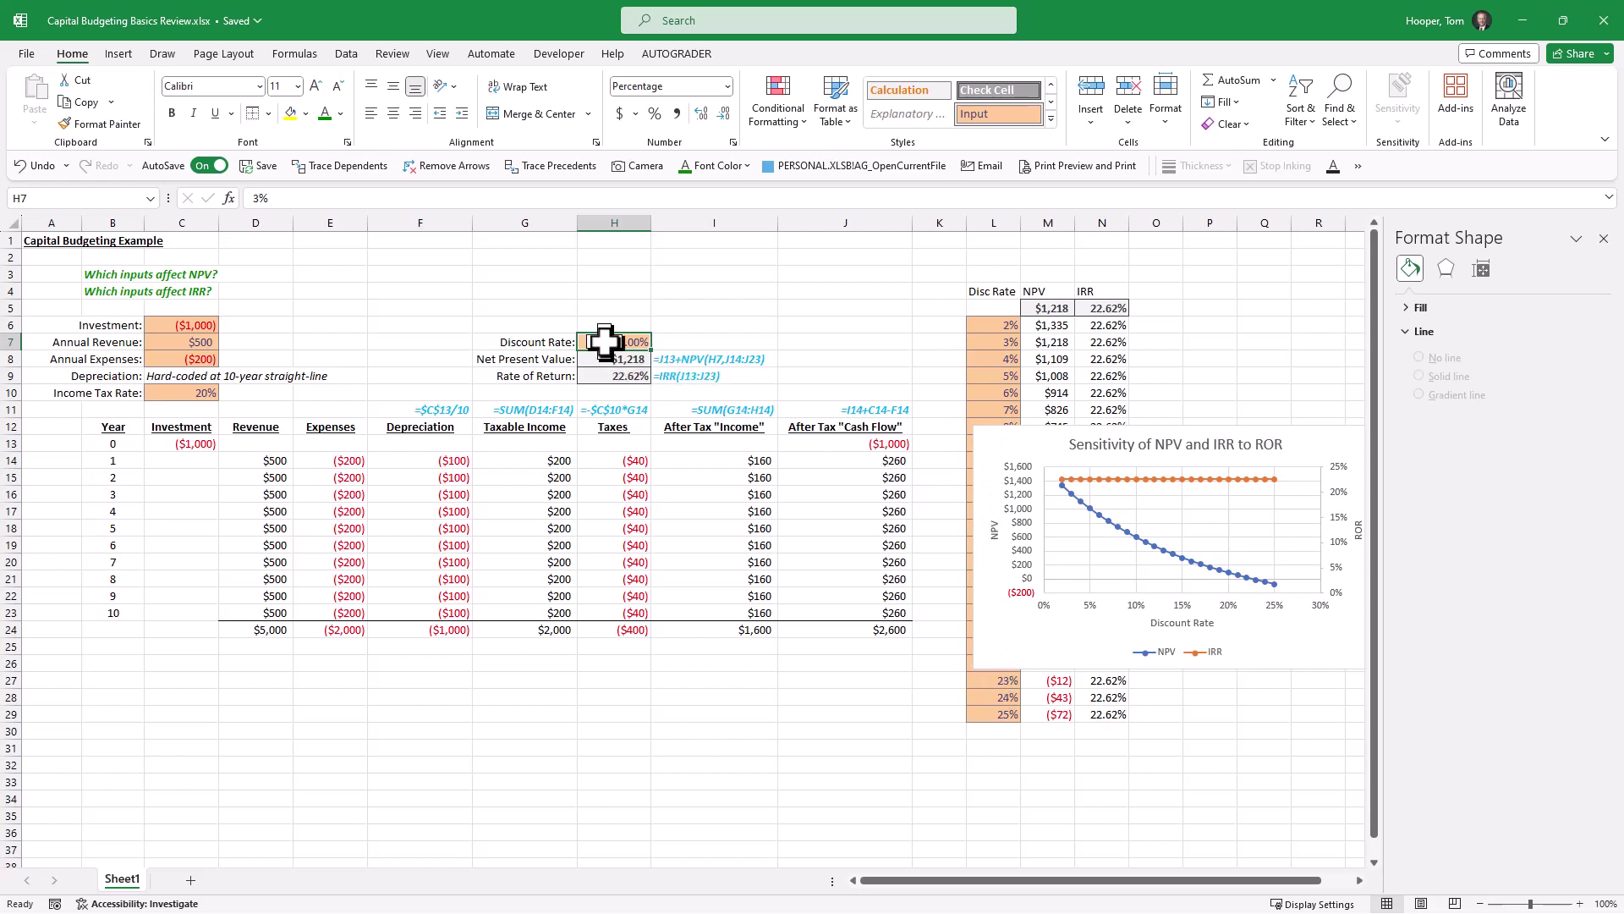
text(10)
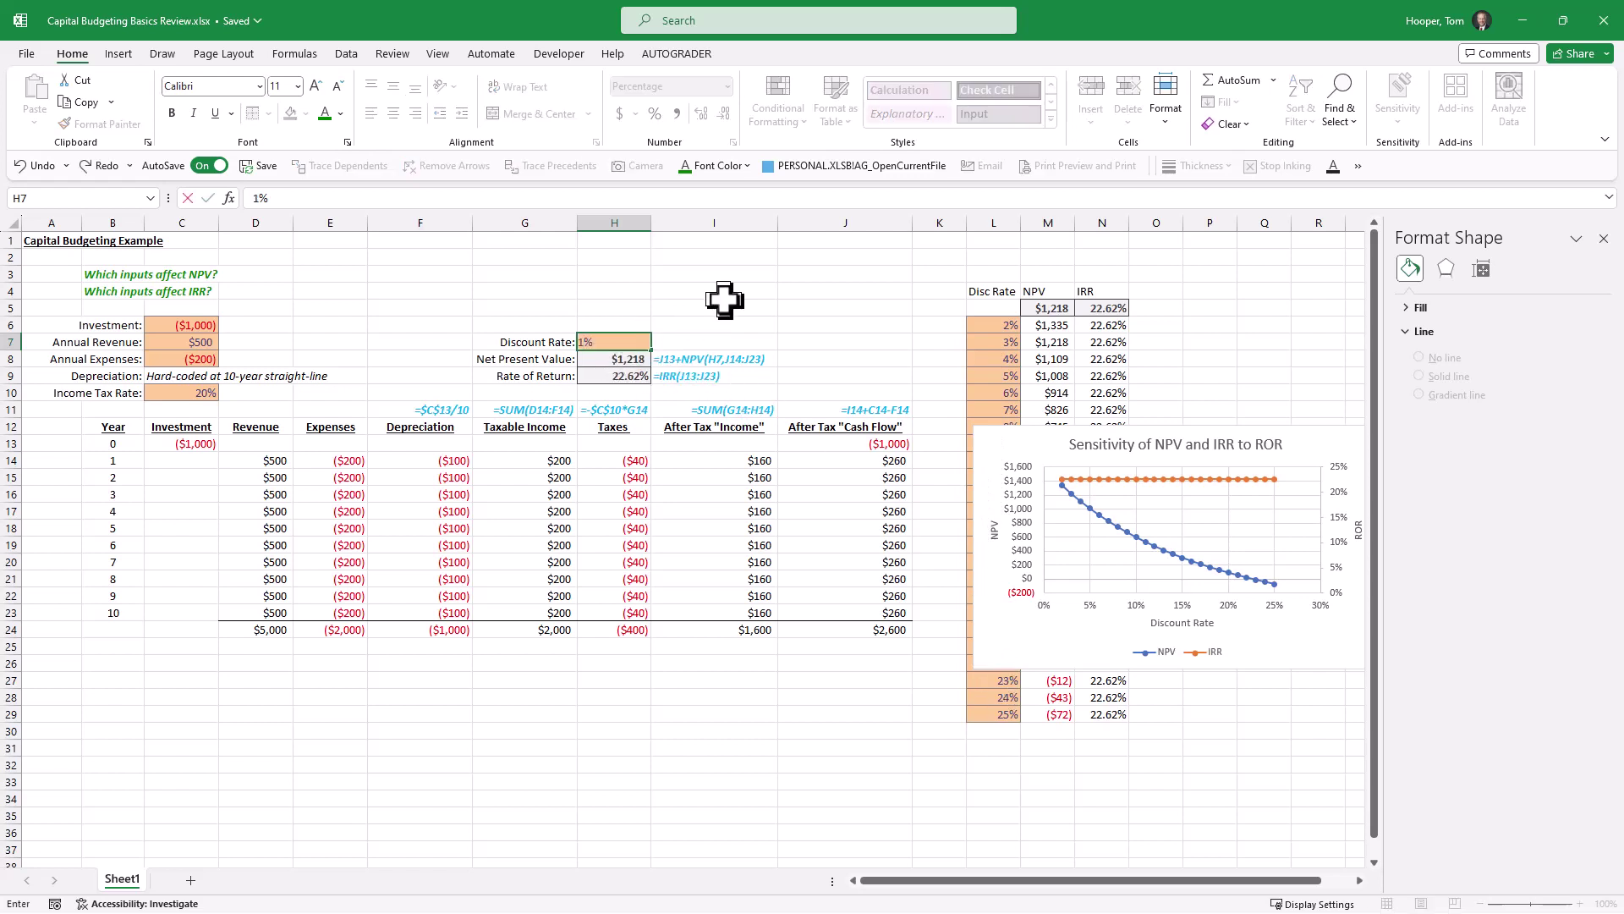
key(Return)
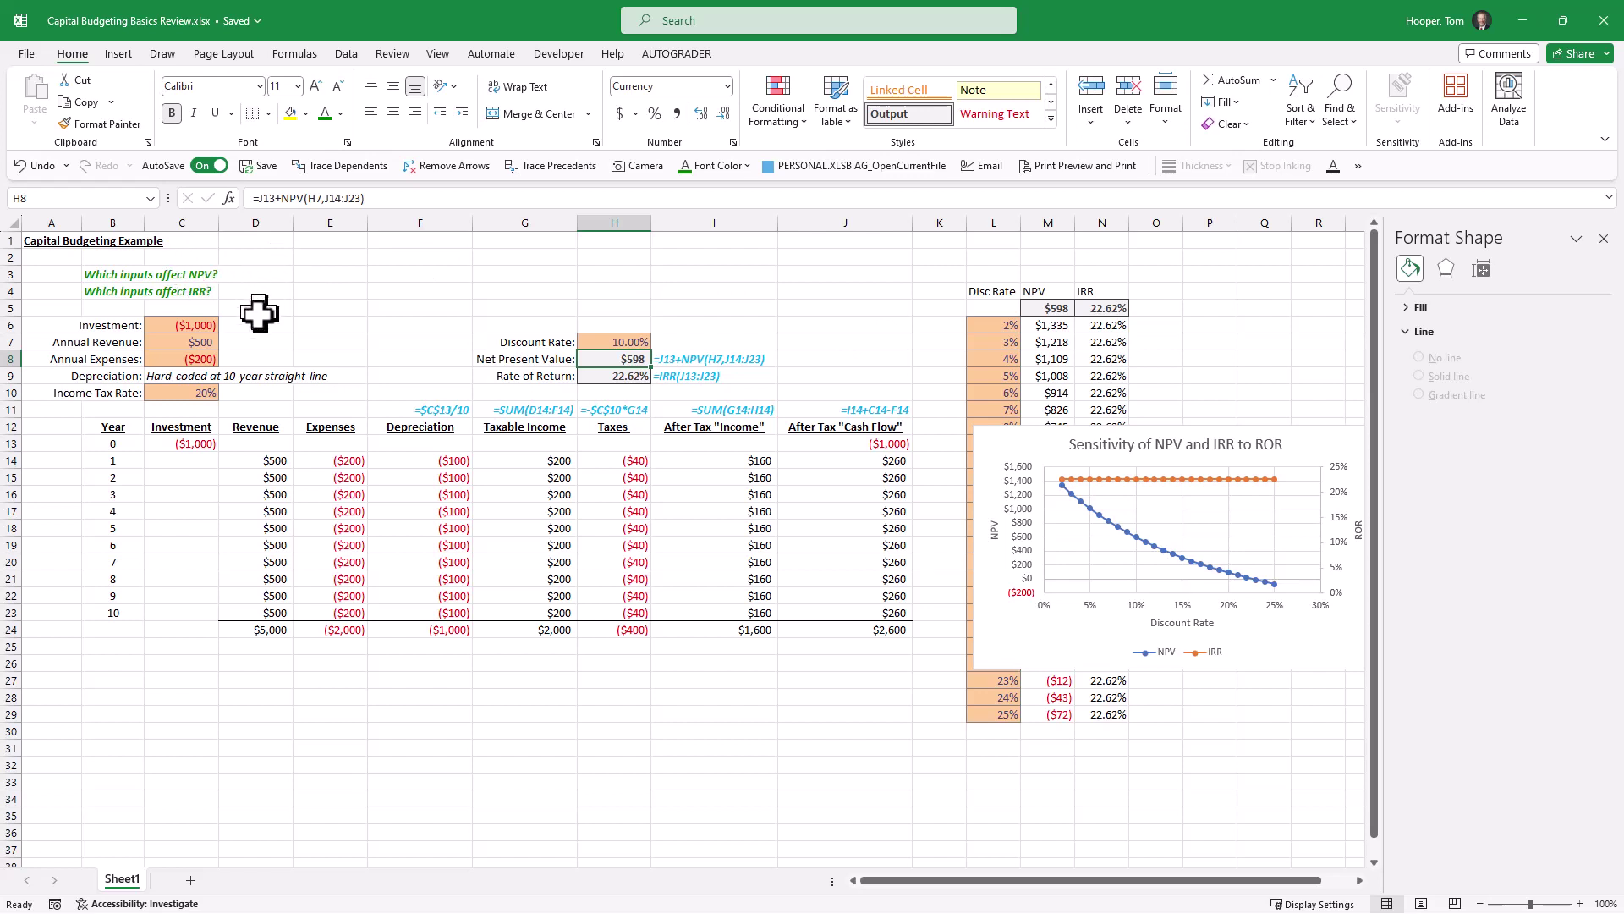
Trace the dependents of the investment input in C6 level by level through to NPV and IRR, and remove the arrows
click(161, 325)
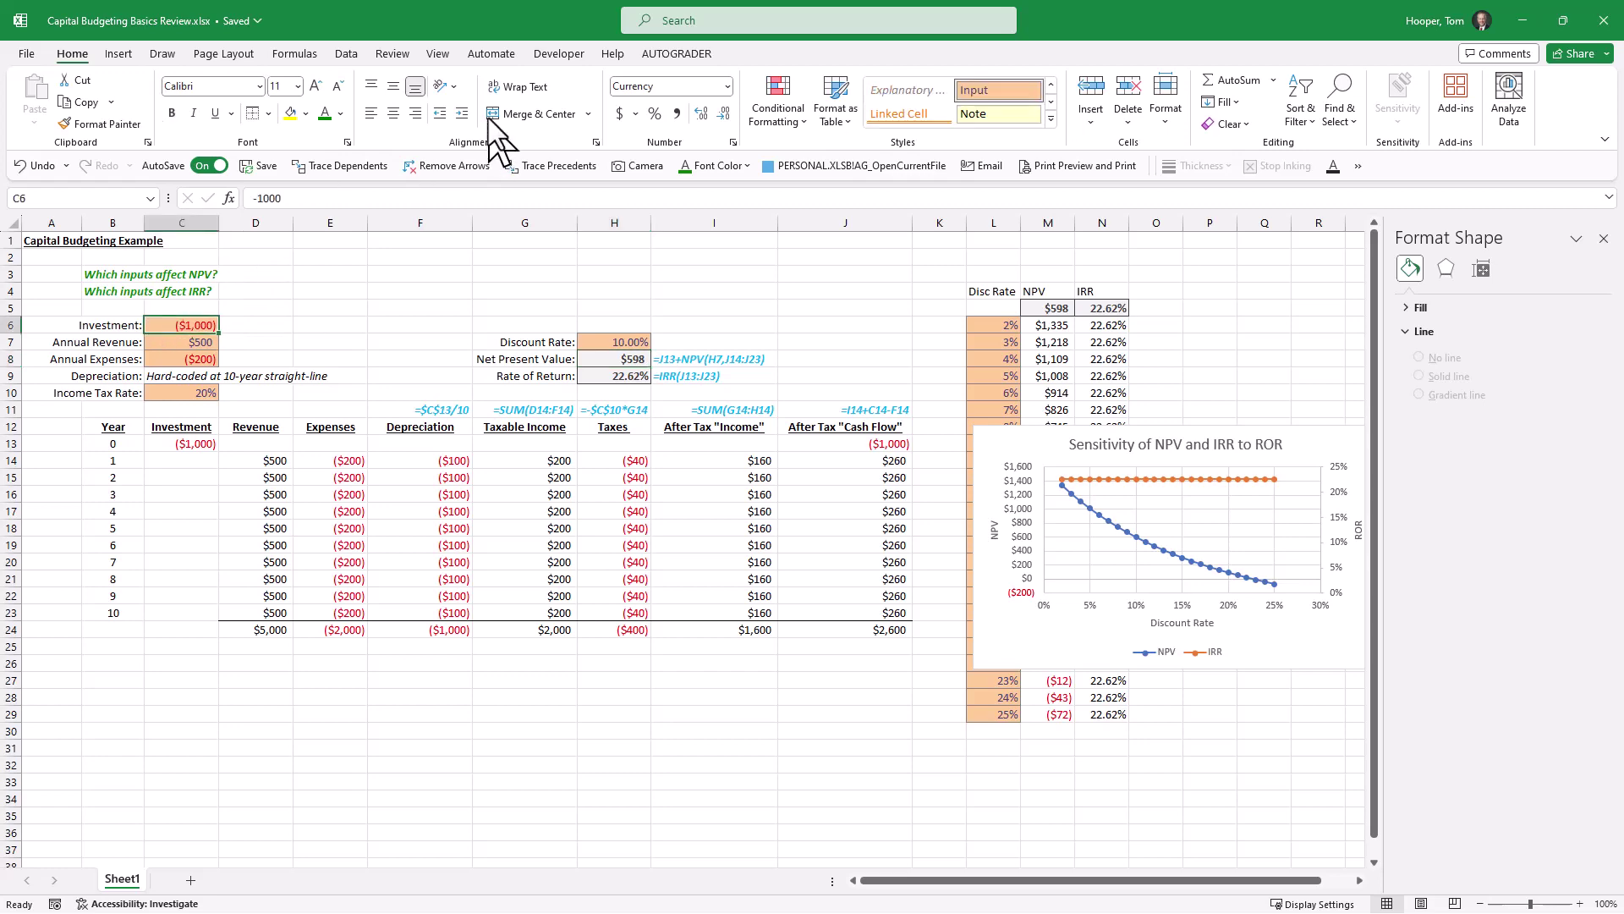
click(292, 55)
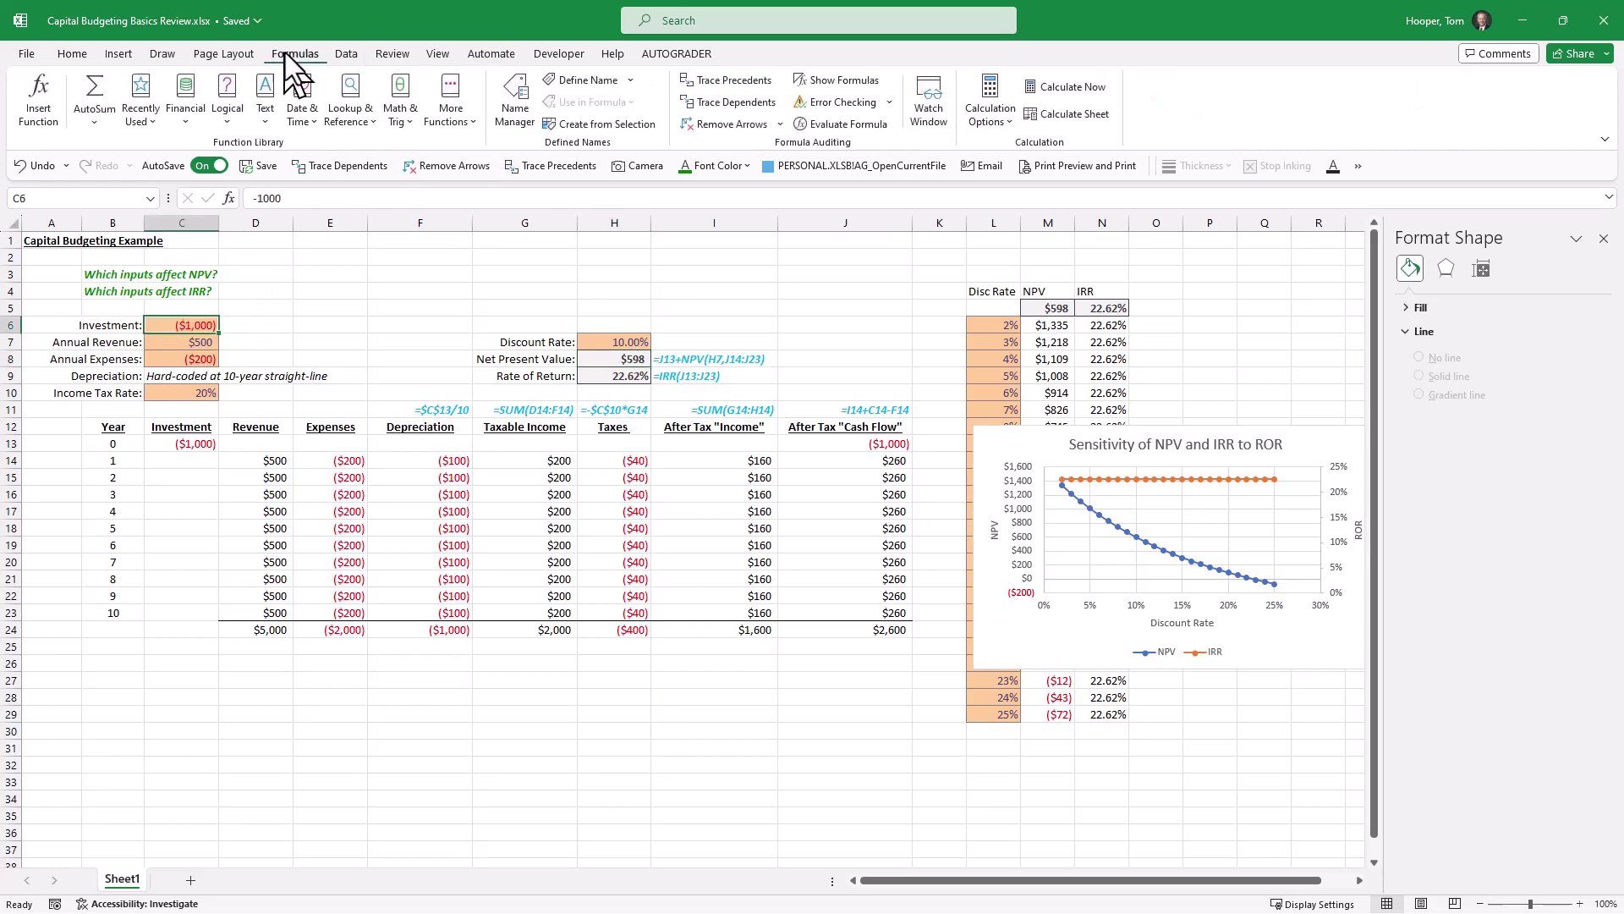
click(743, 103)
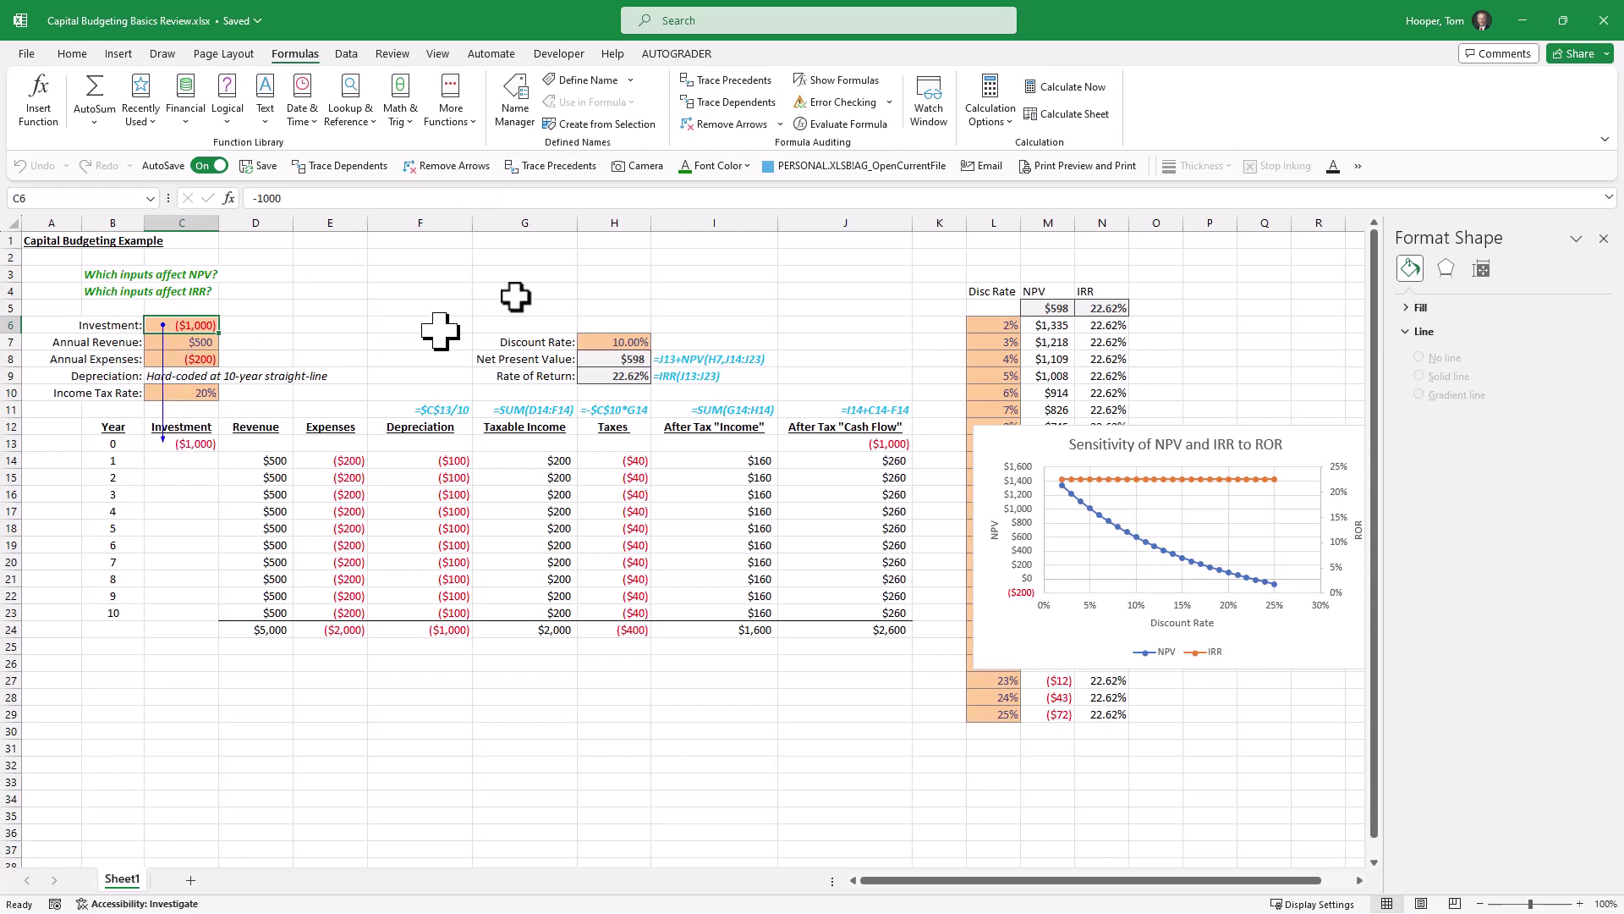
click(744, 103)
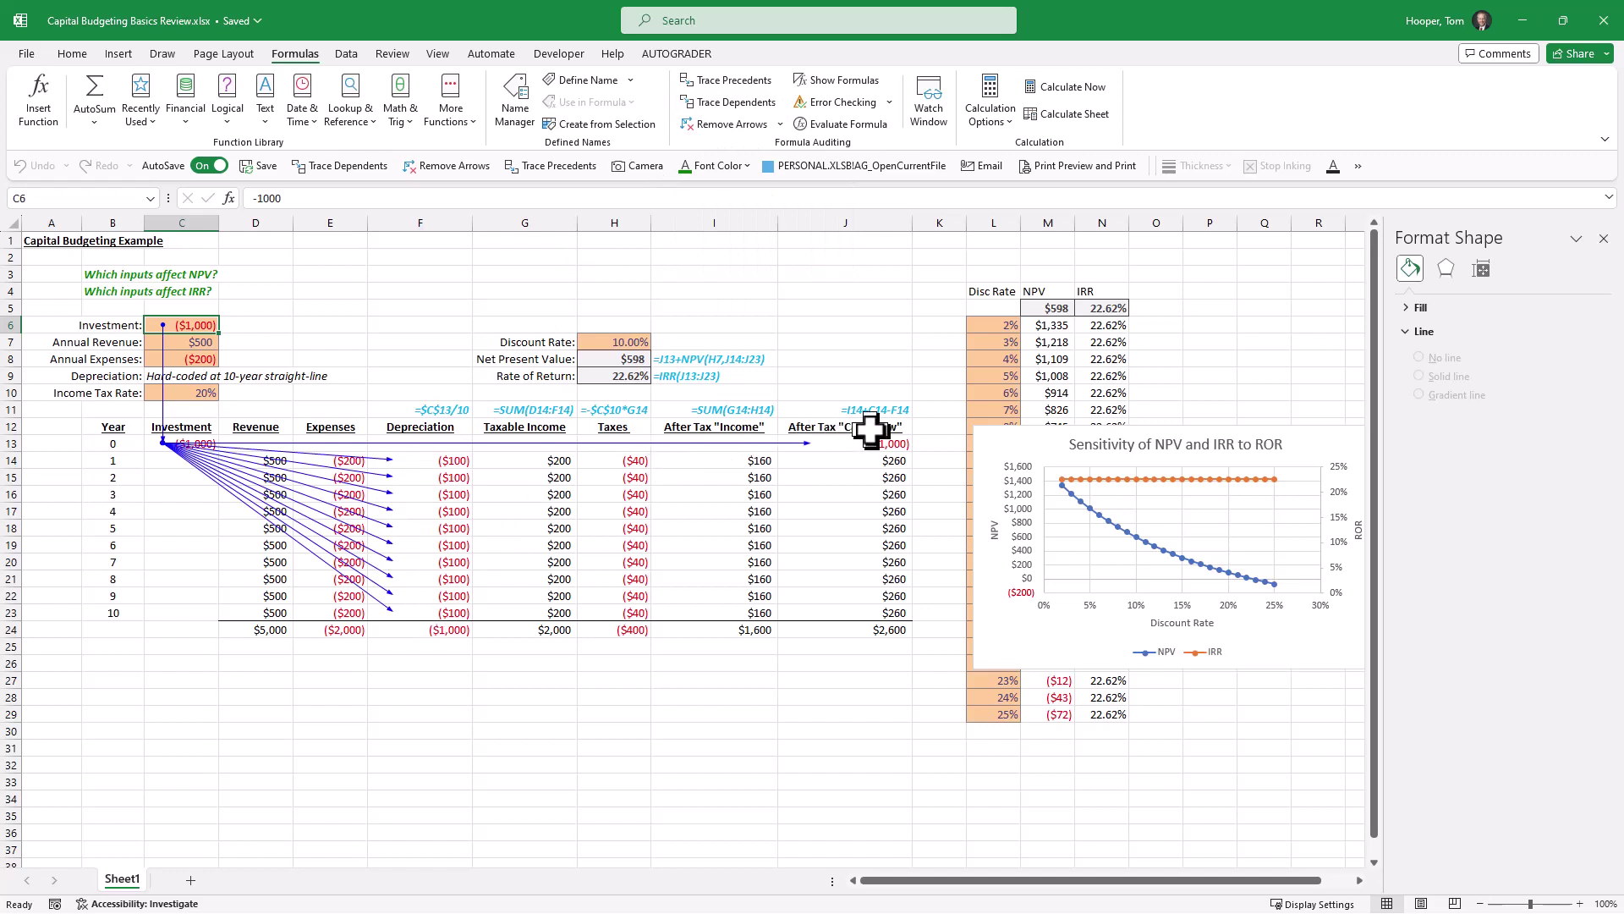
click(747, 103)
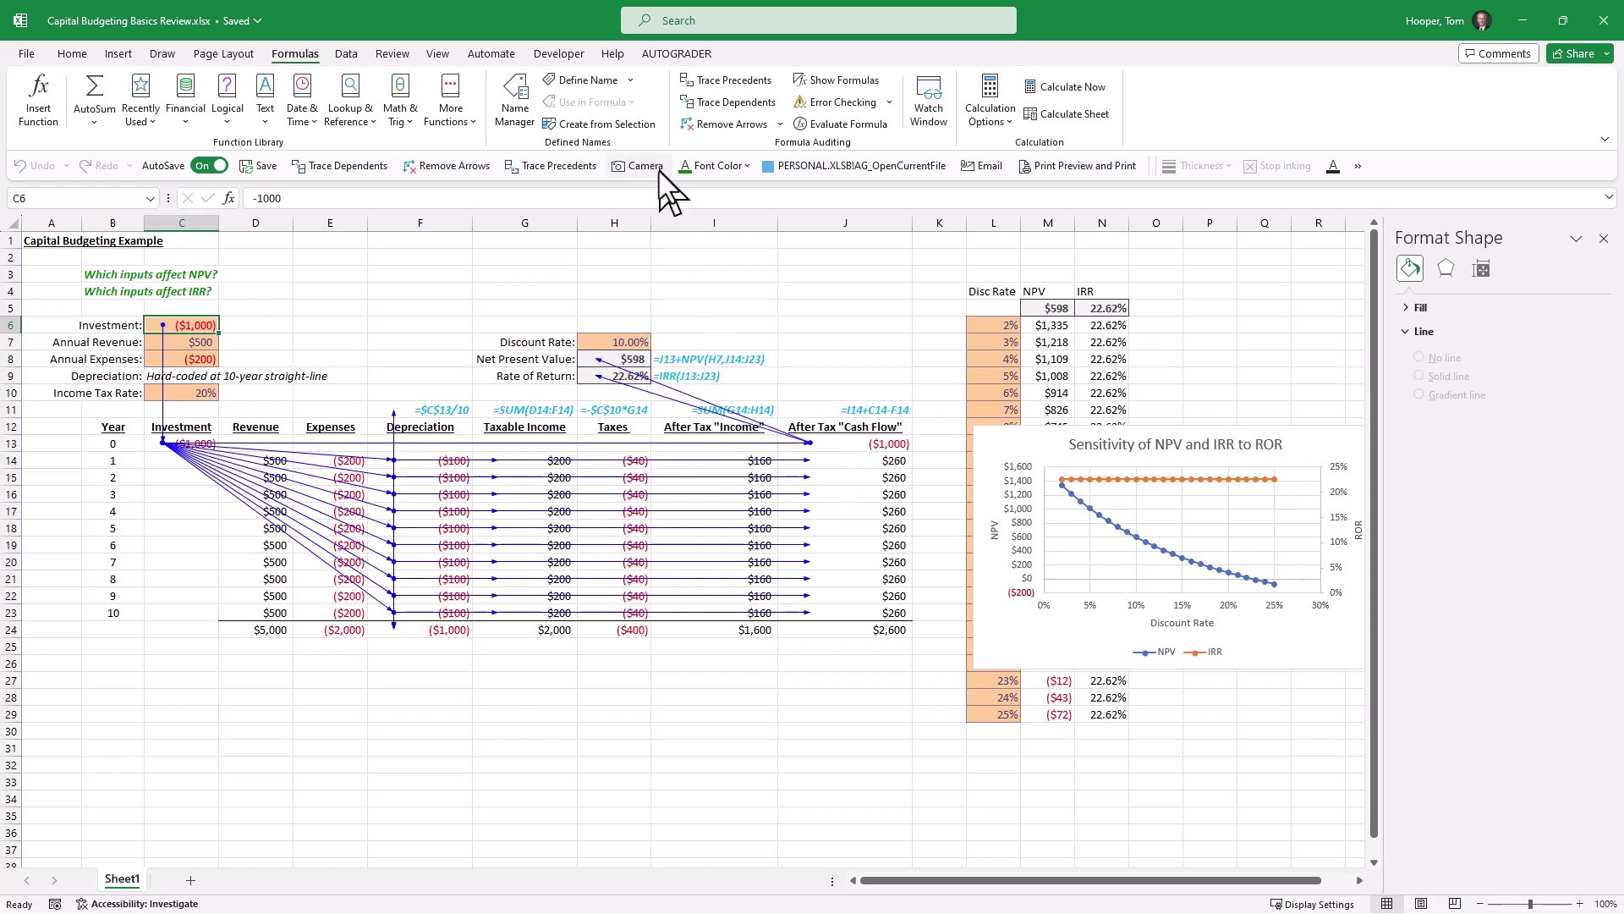
click(731, 100)
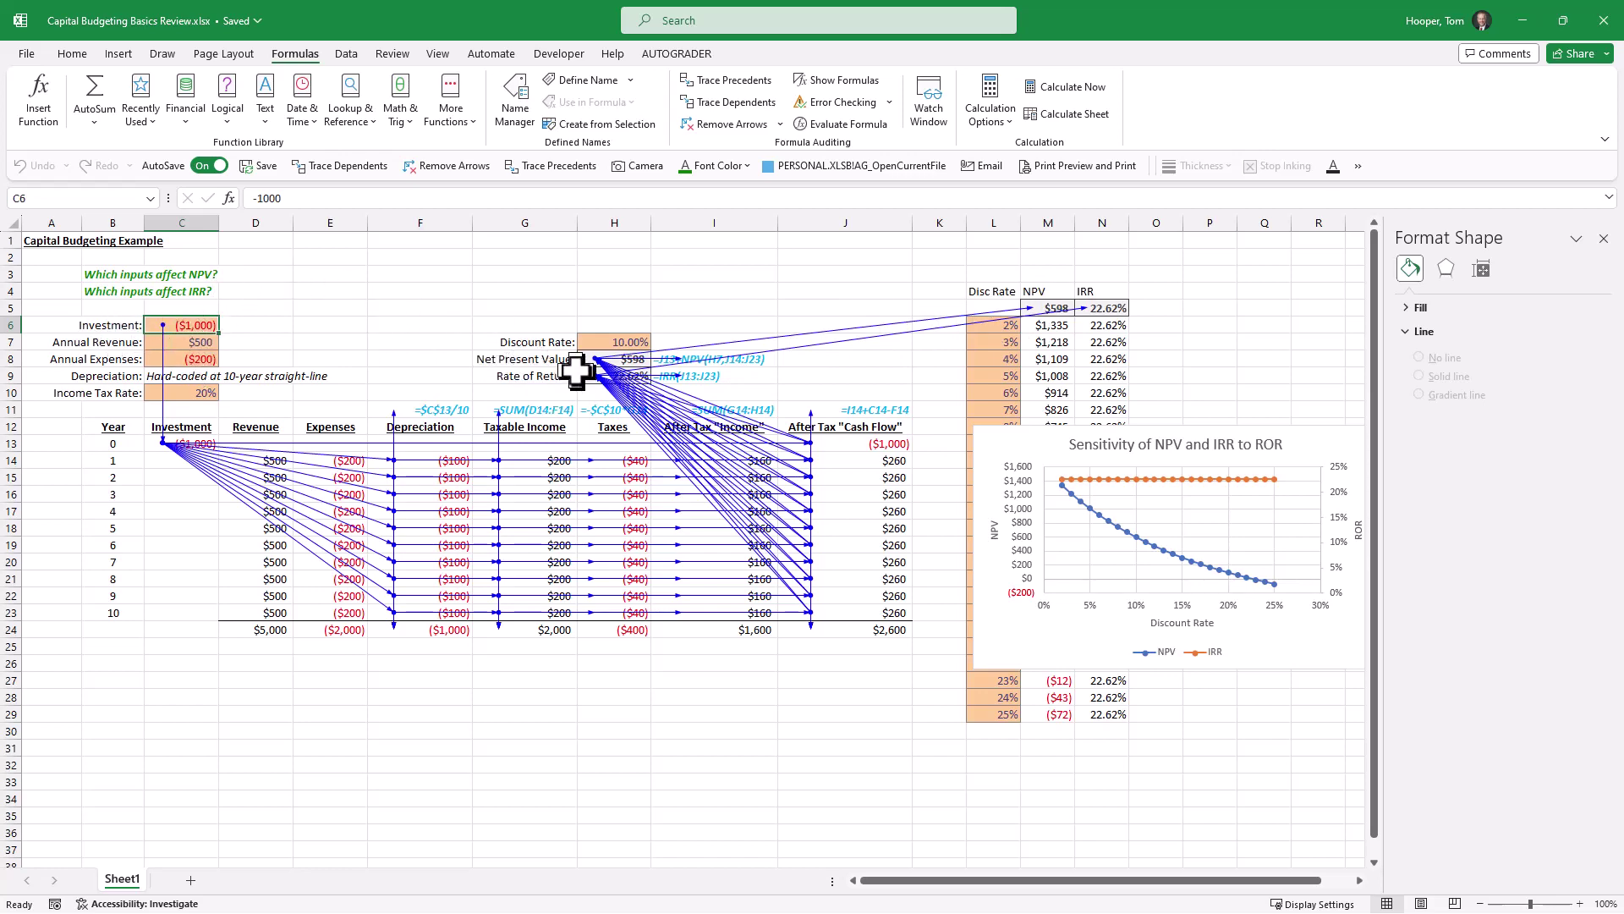
click(729, 121)
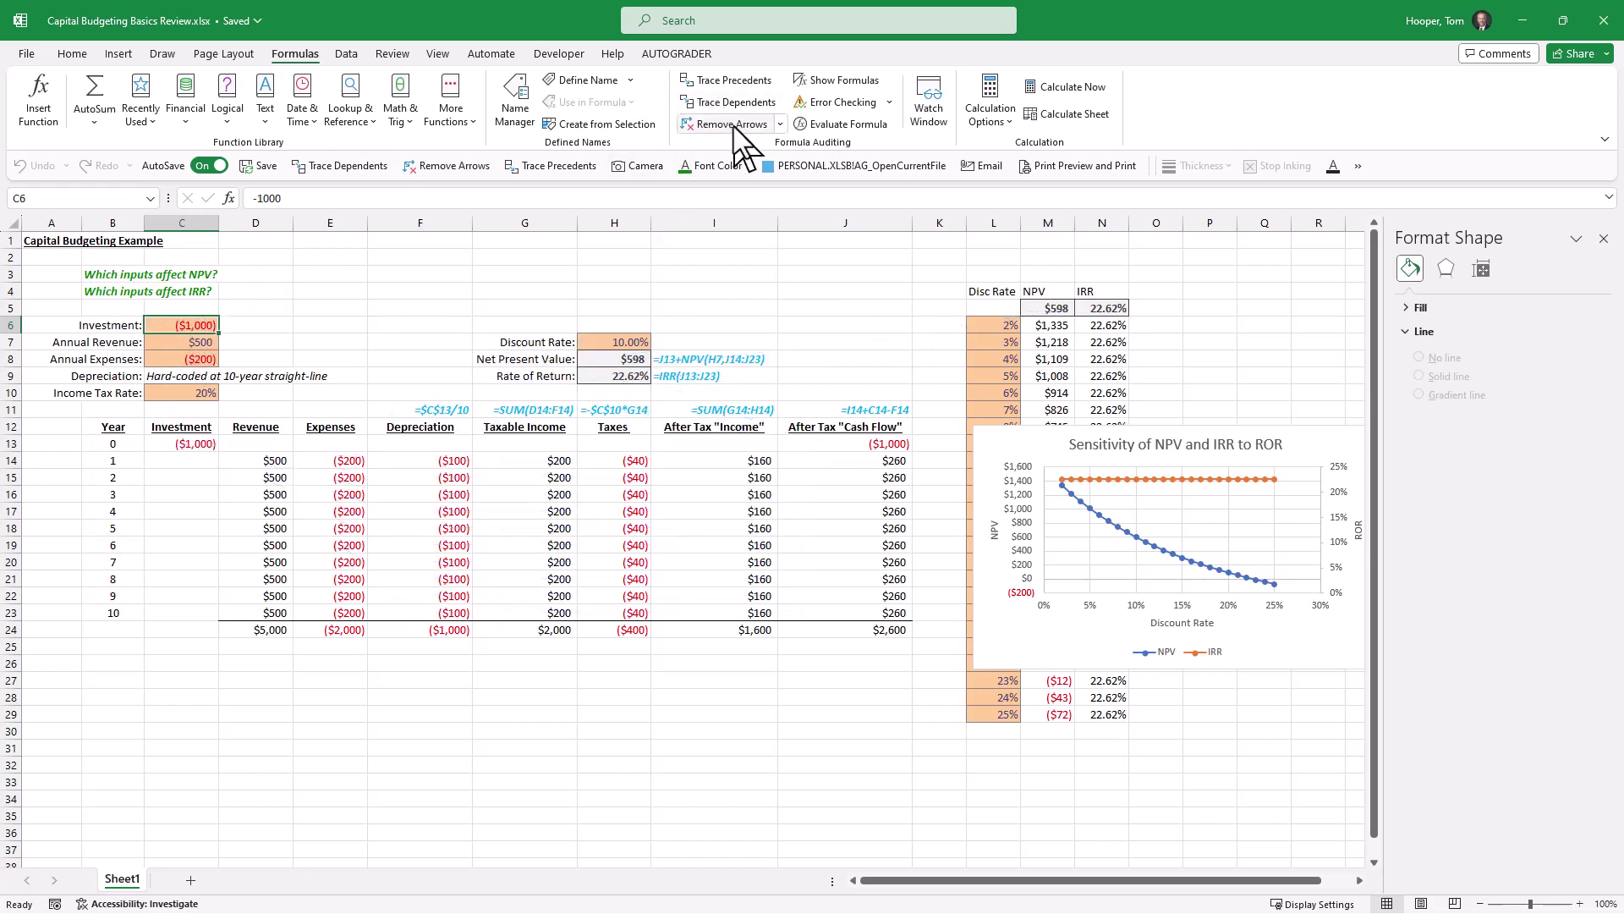
Trace the dependents of the annual revenue input in C7 through to NPV and IRR, and clear the arrows
click(197, 343)
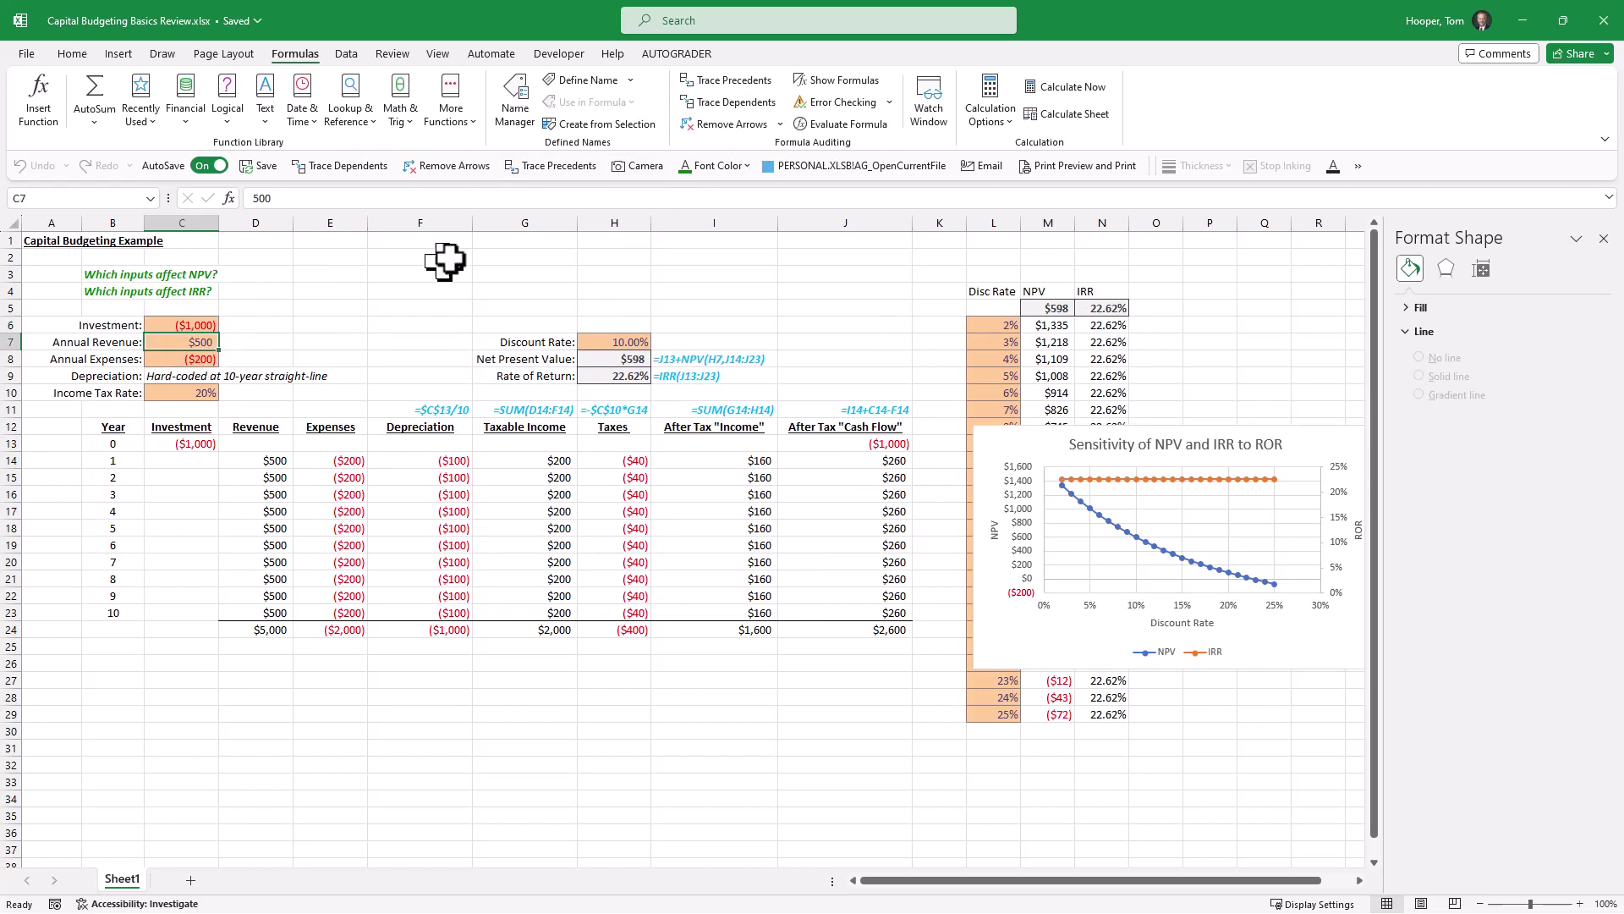
click(724, 102)
click(725, 102)
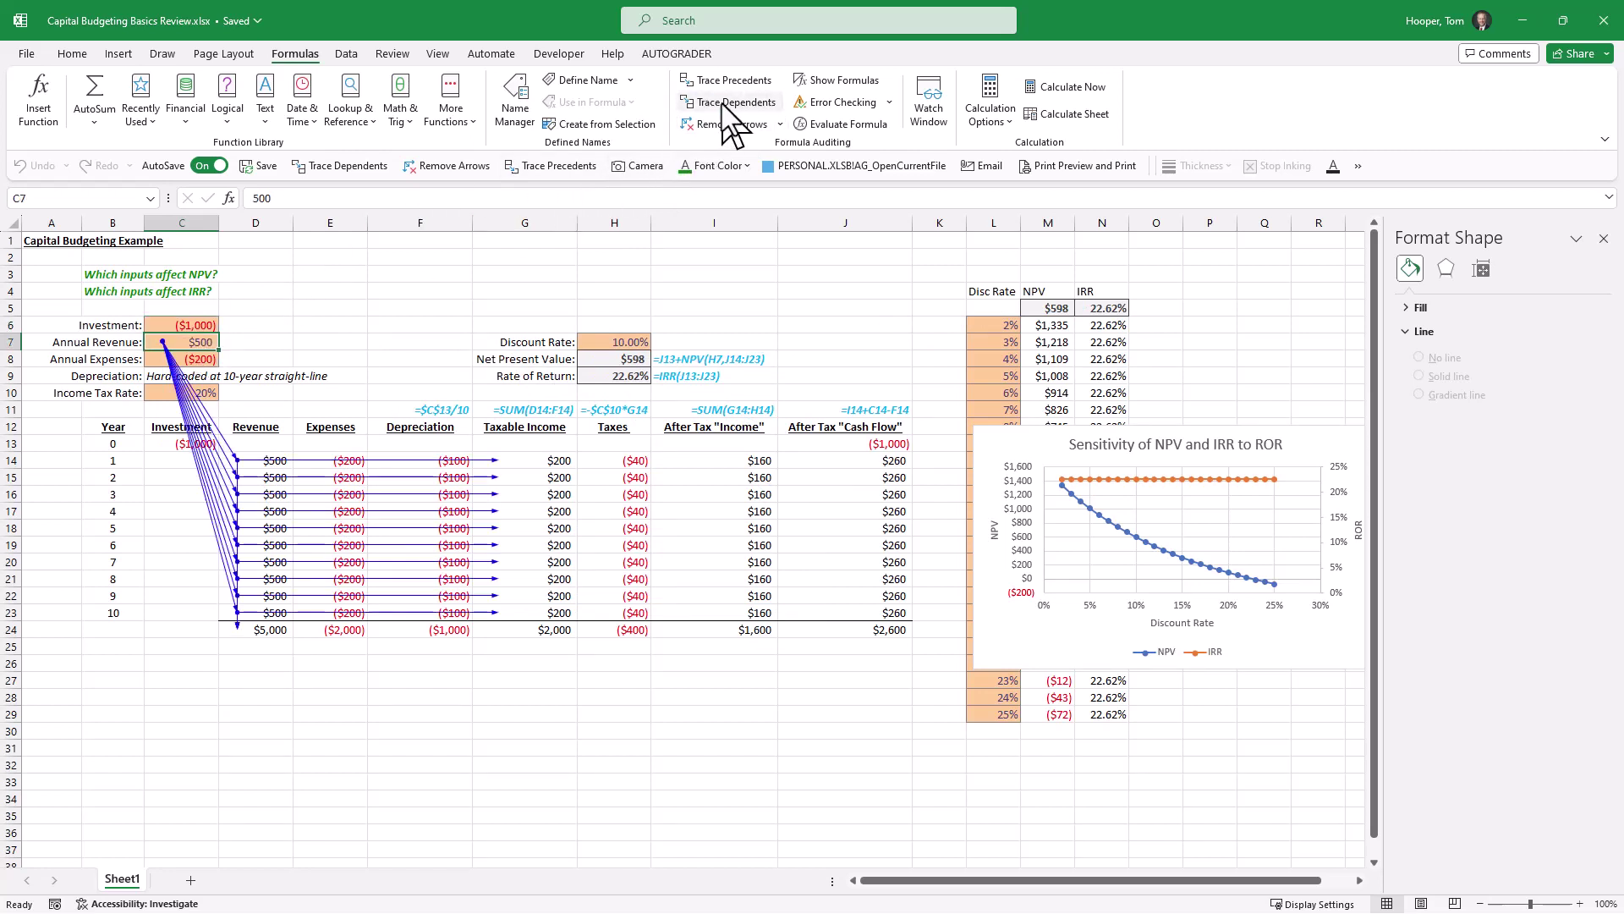
click(724, 103)
click(724, 102)
click(724, 102)
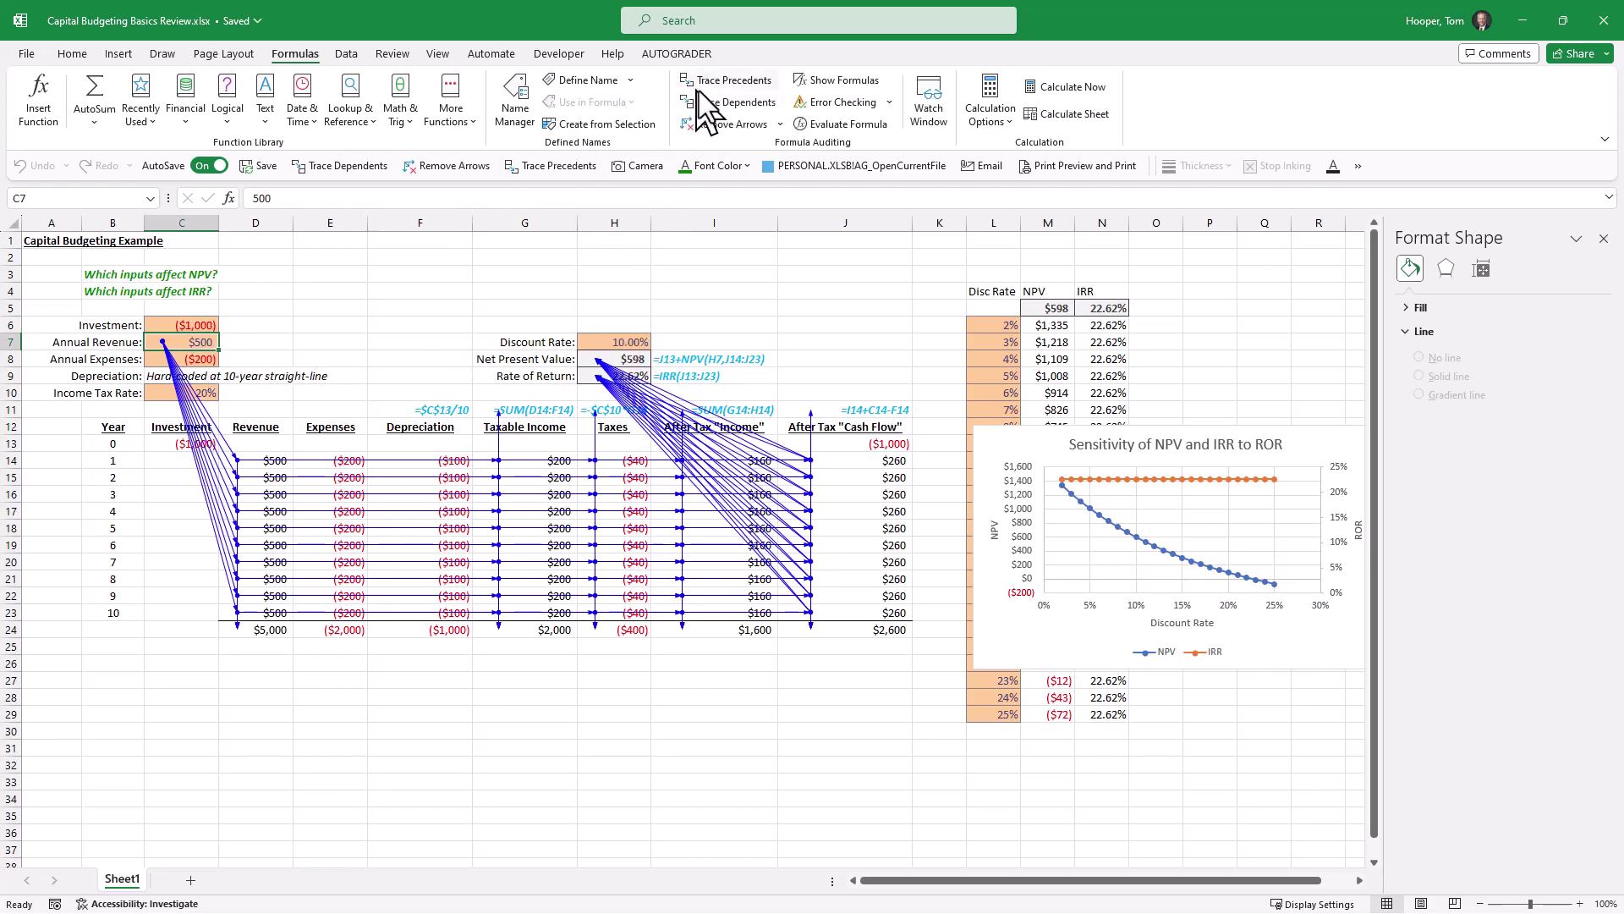
click(725, 125)
Trace all levels of dependents of the annual expenses input in C8, through NPV and IRR to the data table
click(187, 358)
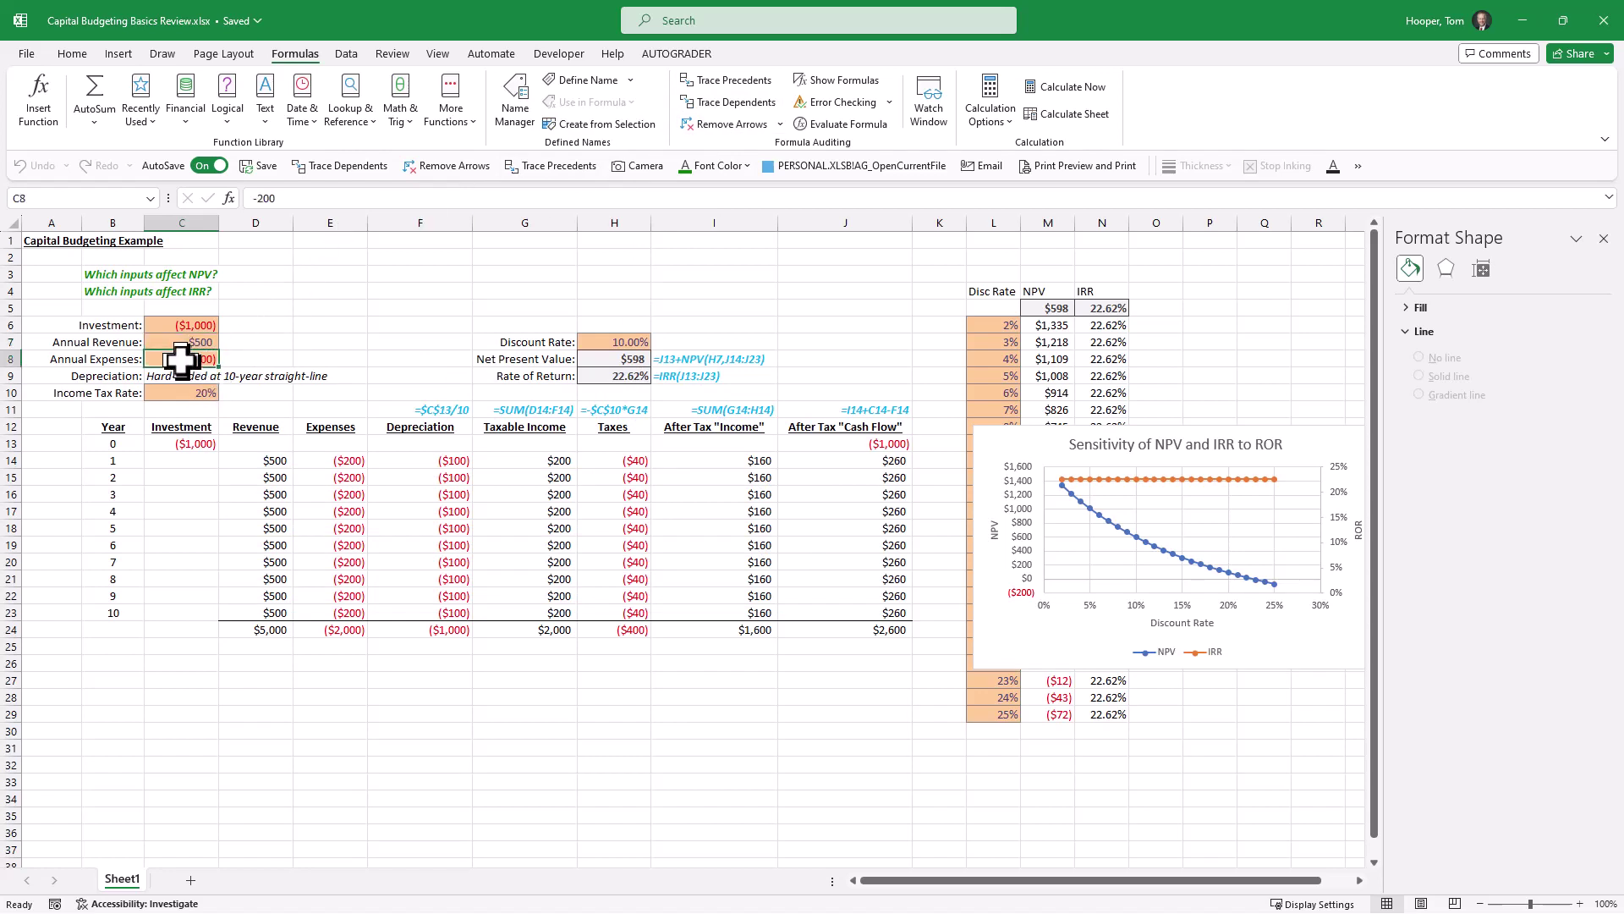
click(726, 103)
click(726, 103)
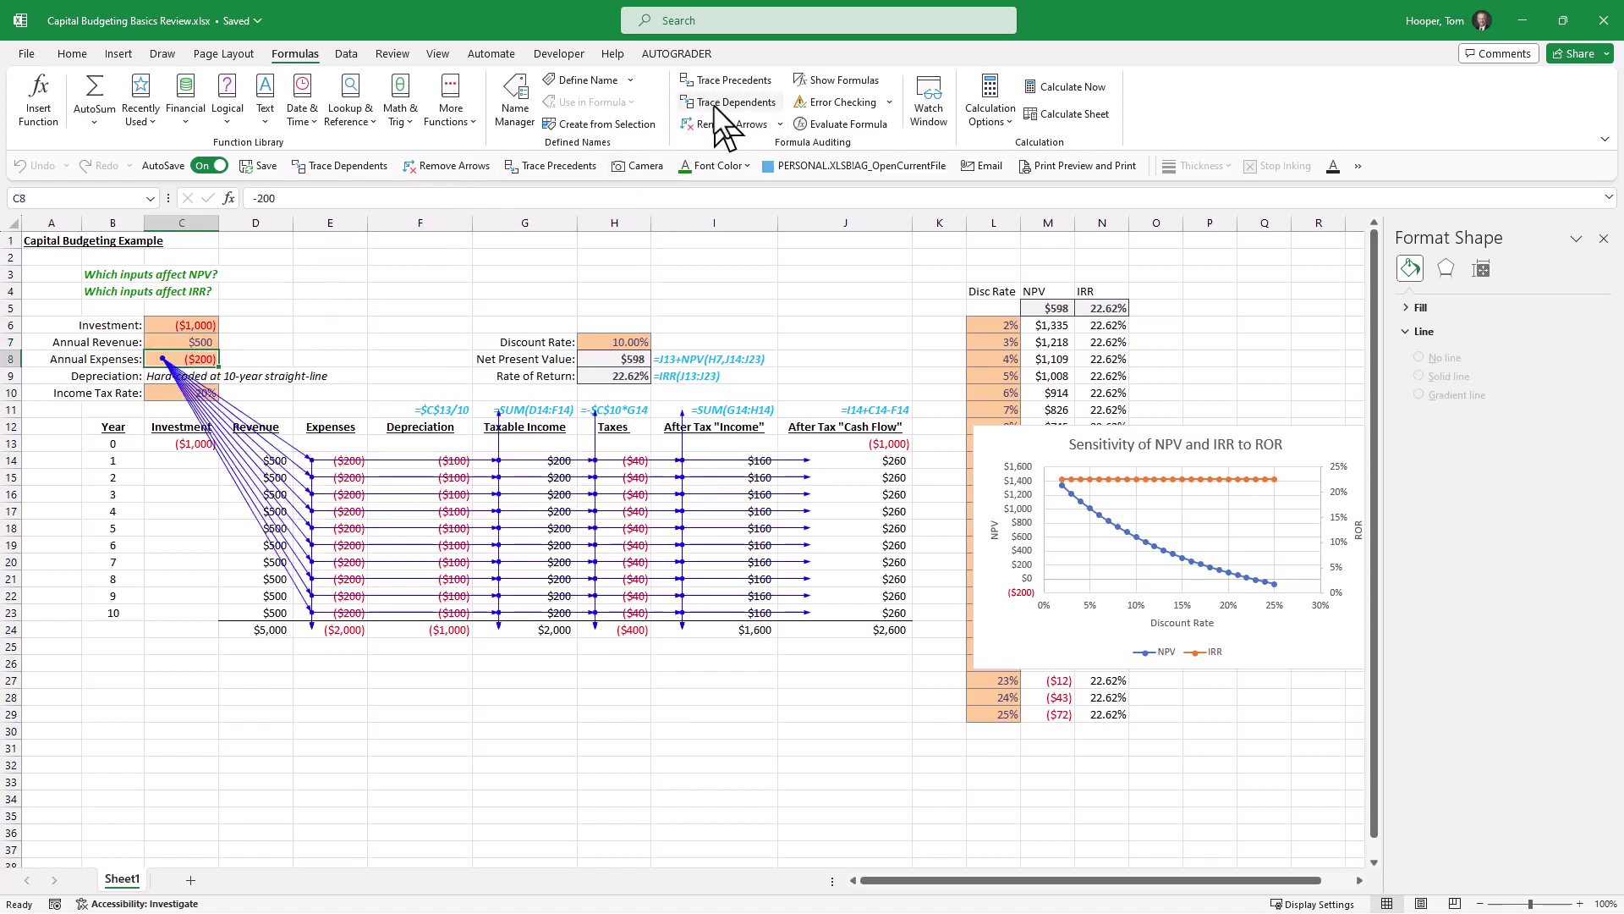
click(726, 104)
click(726, 104)
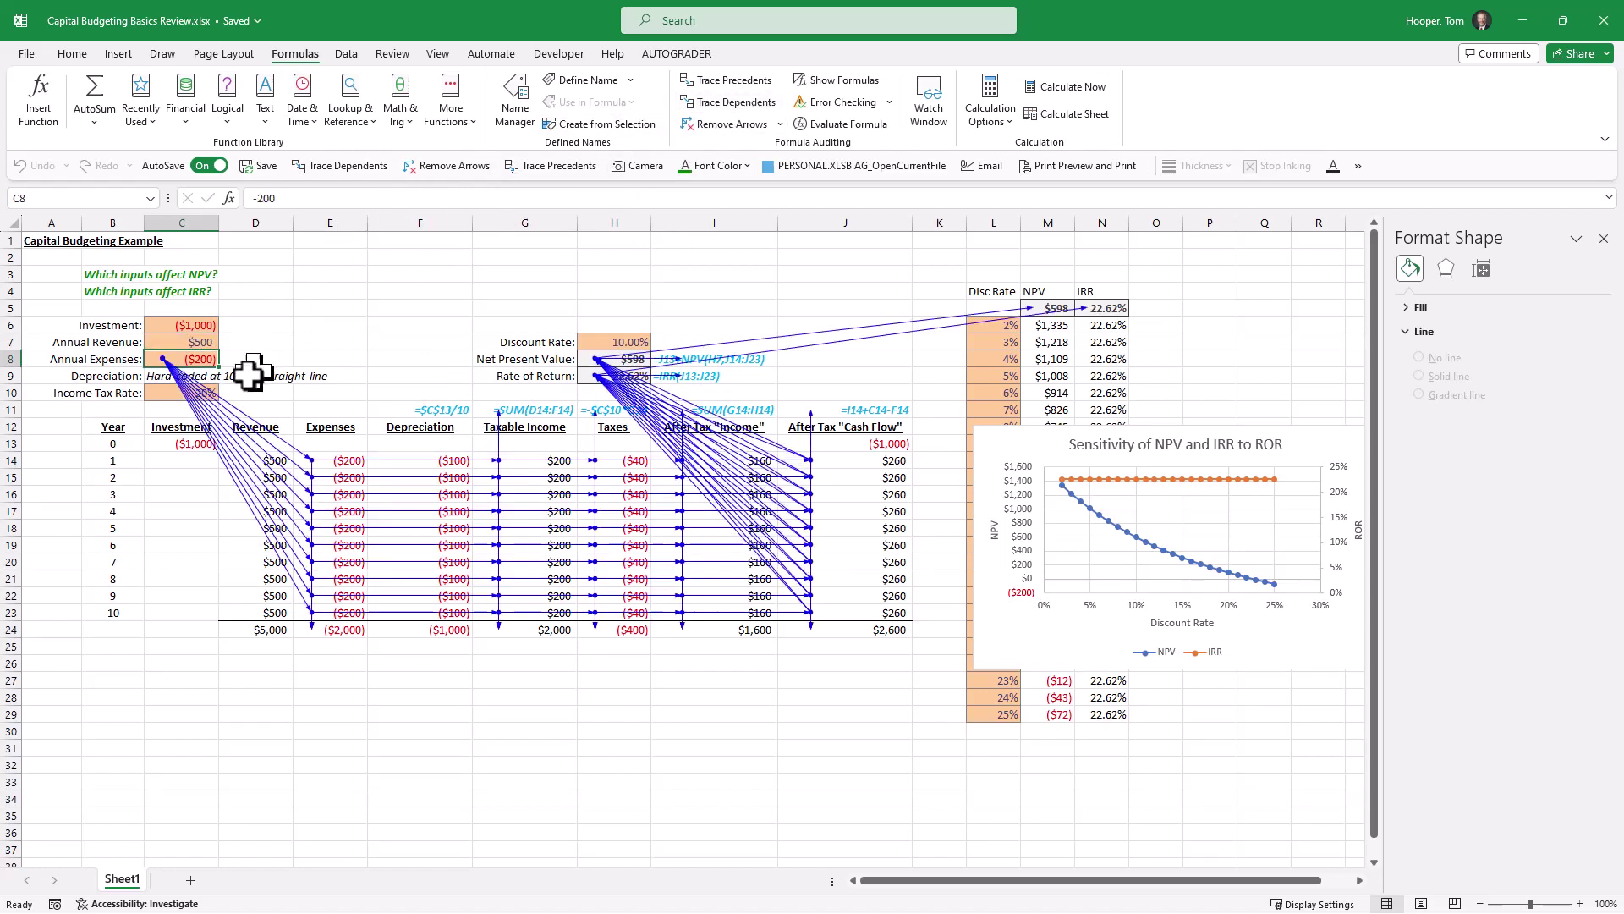
Clear the expense arrows, and trace the dependents of the income tax rate in C10 through to NPV and IRR, removing those arrows too
click(743, 118)
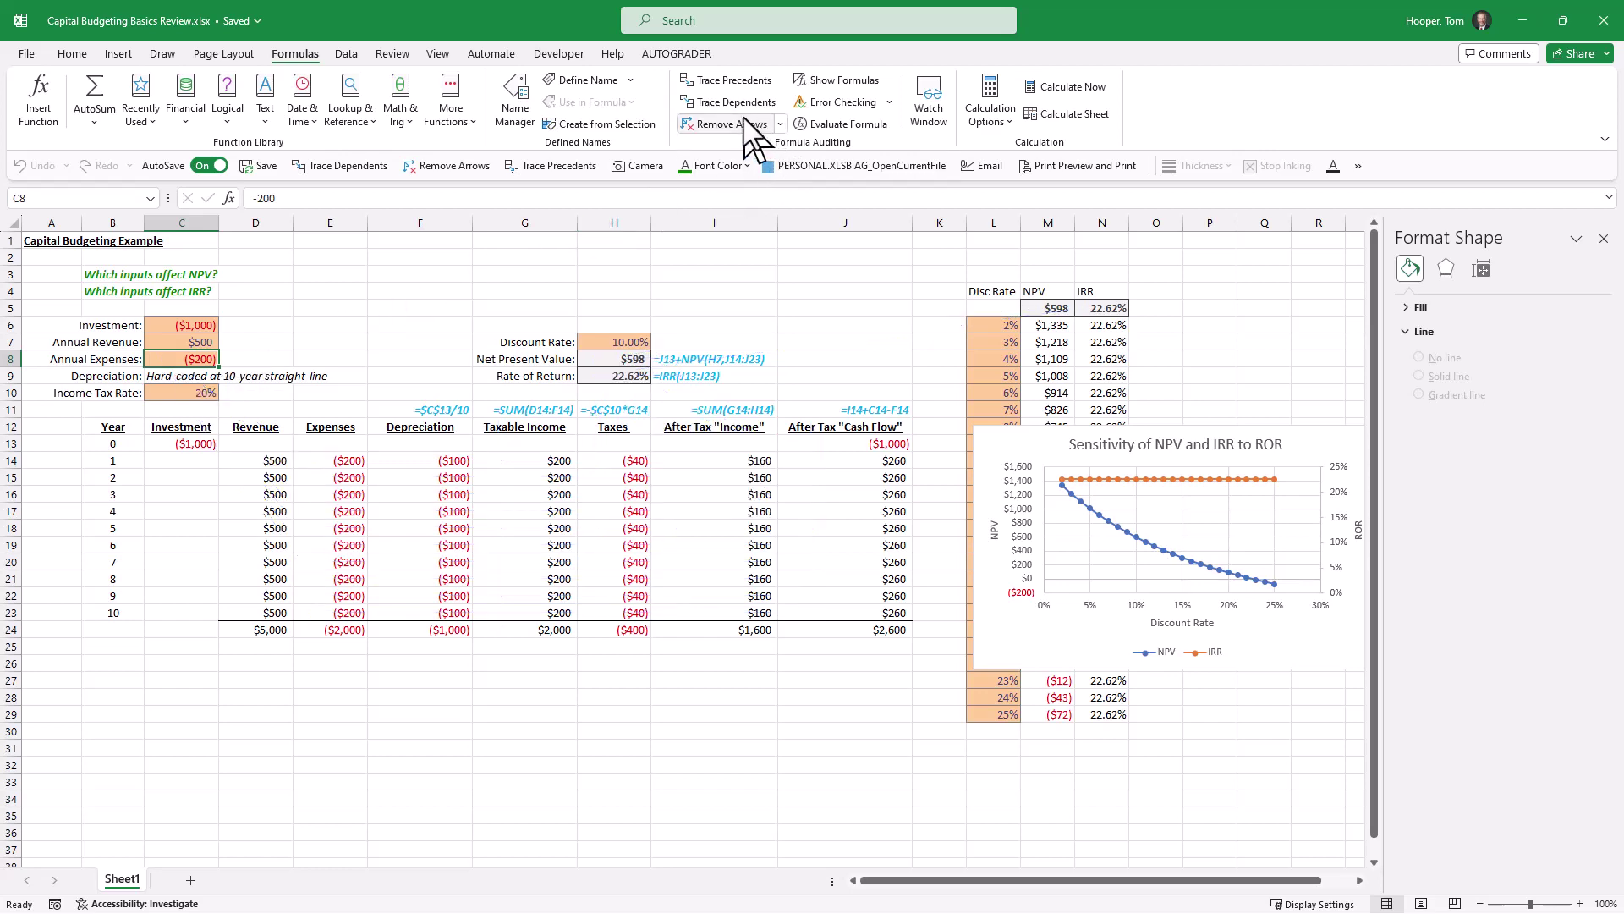
click(173, 391)
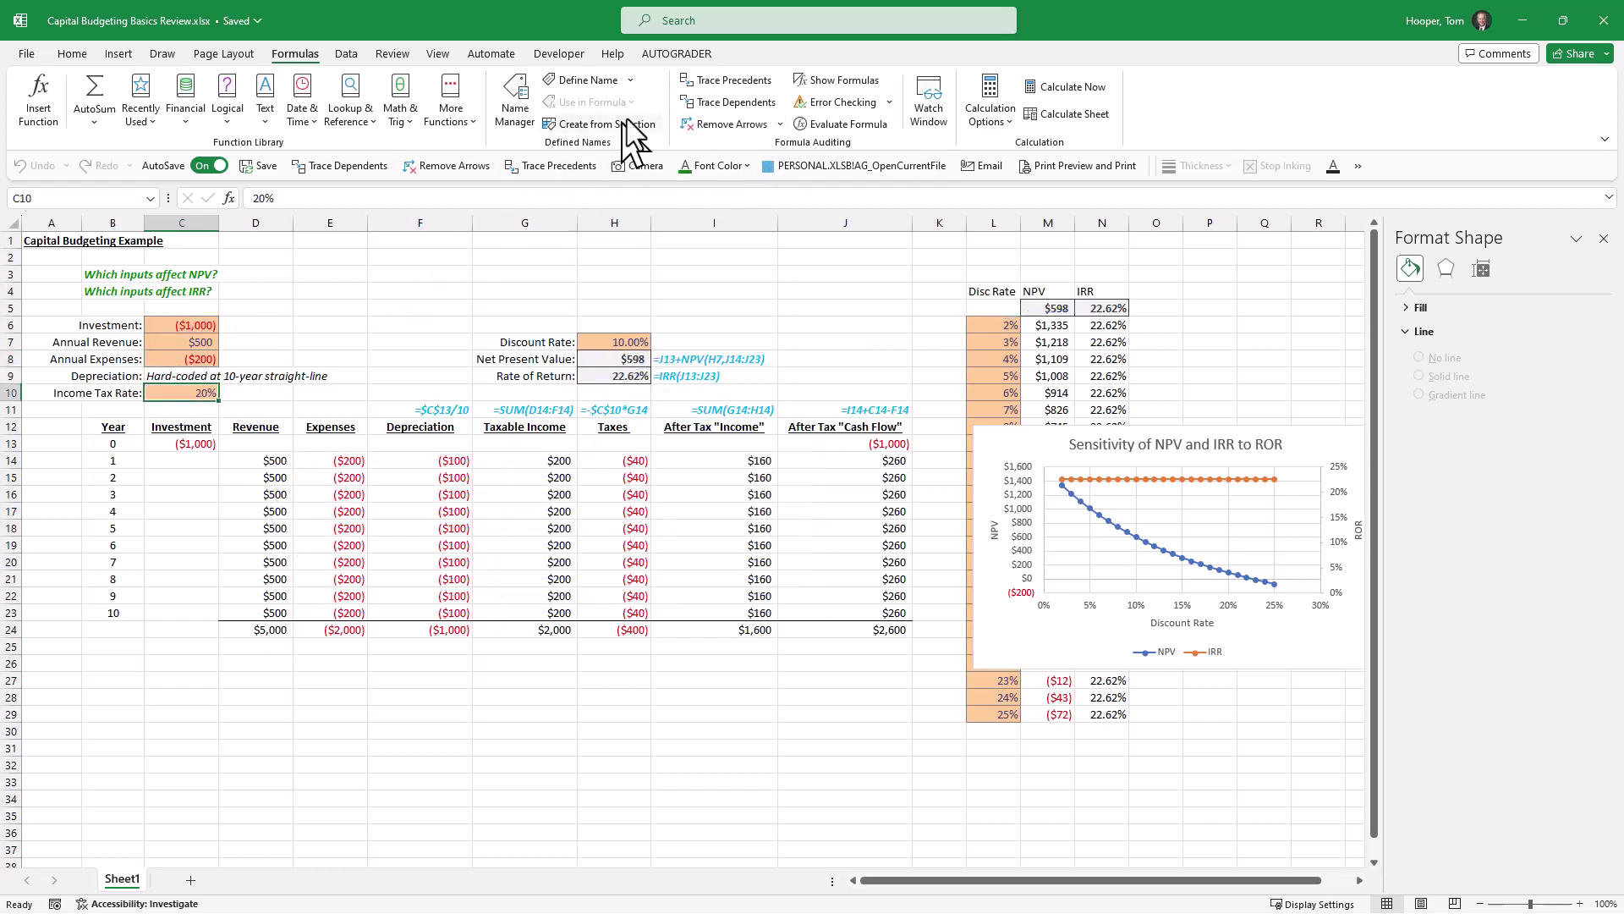
click(733, 103)
click(733, 103)
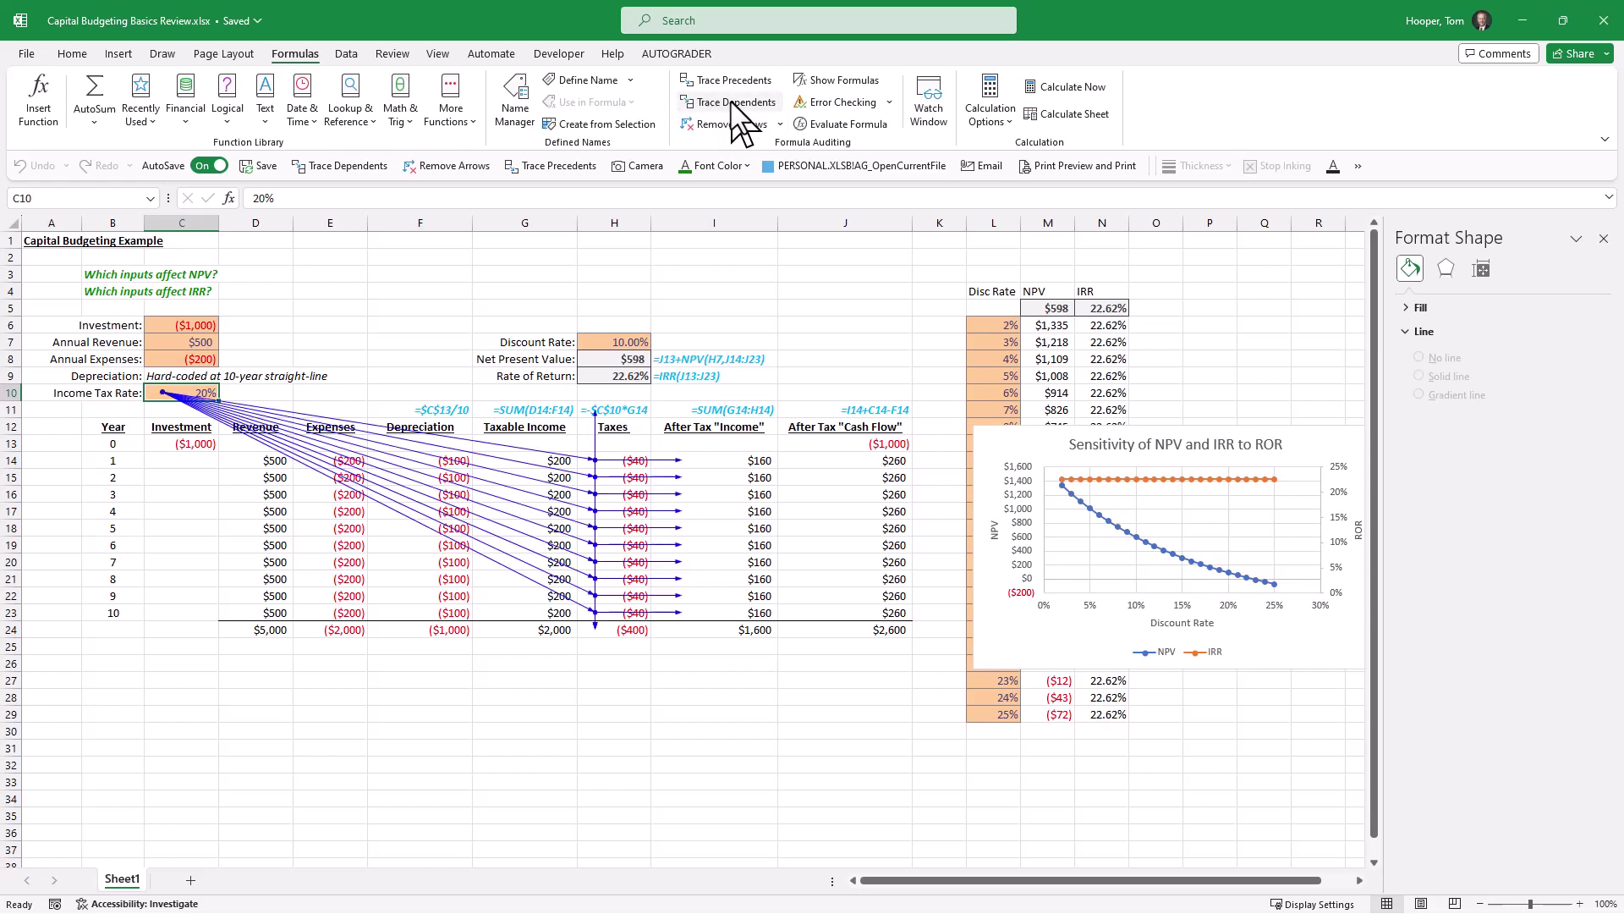
click(733, 104)
click(732, 104)
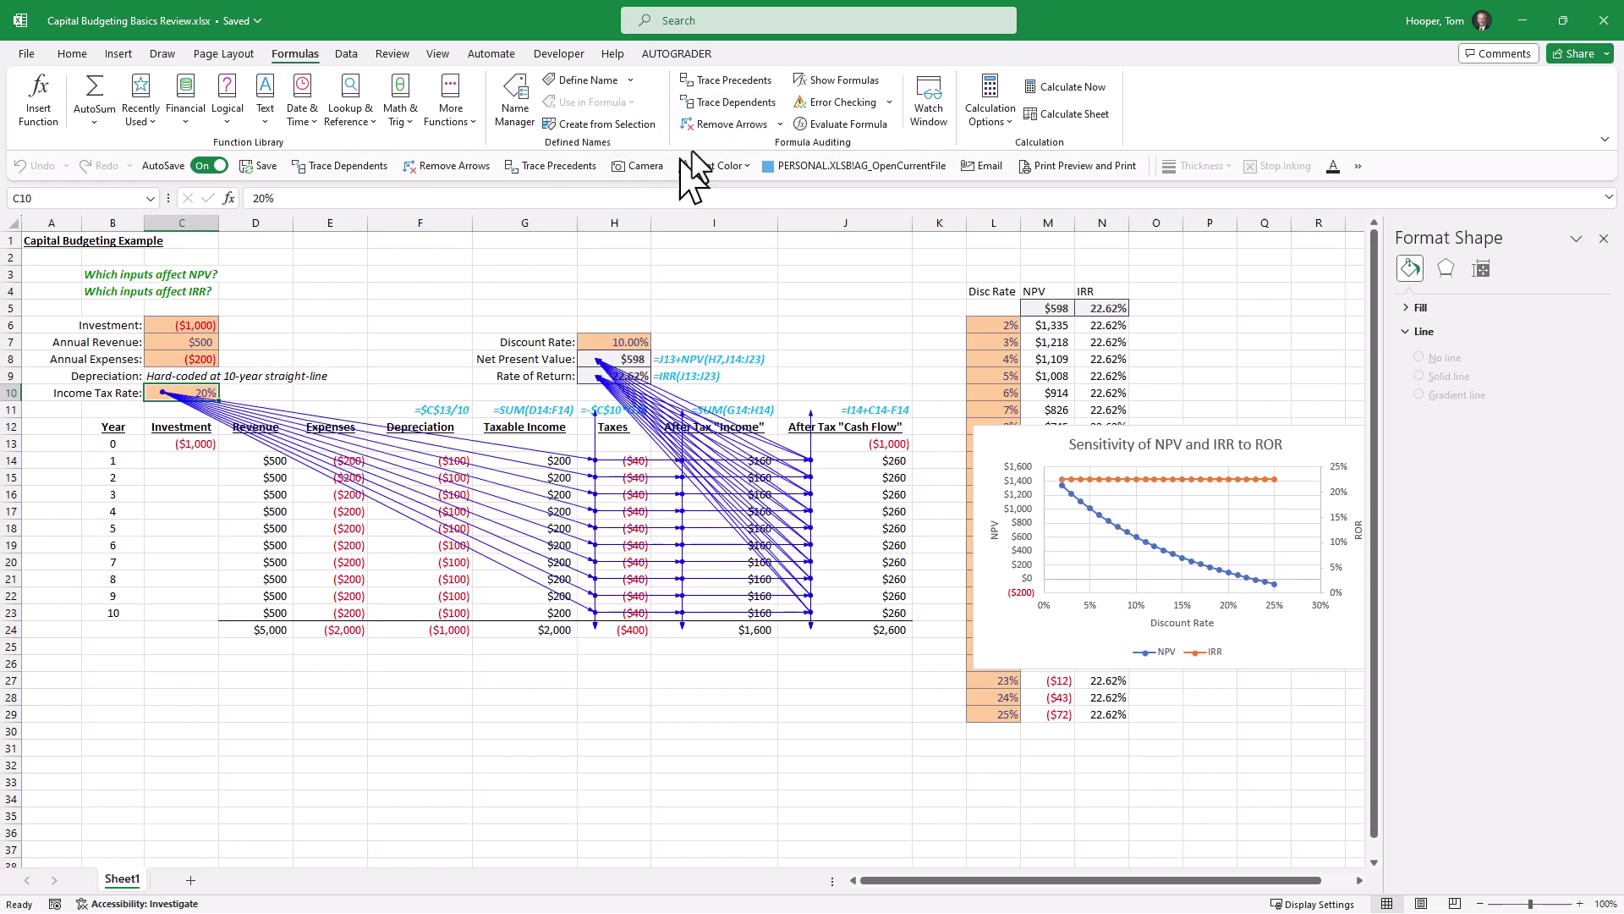
click(742, 127)
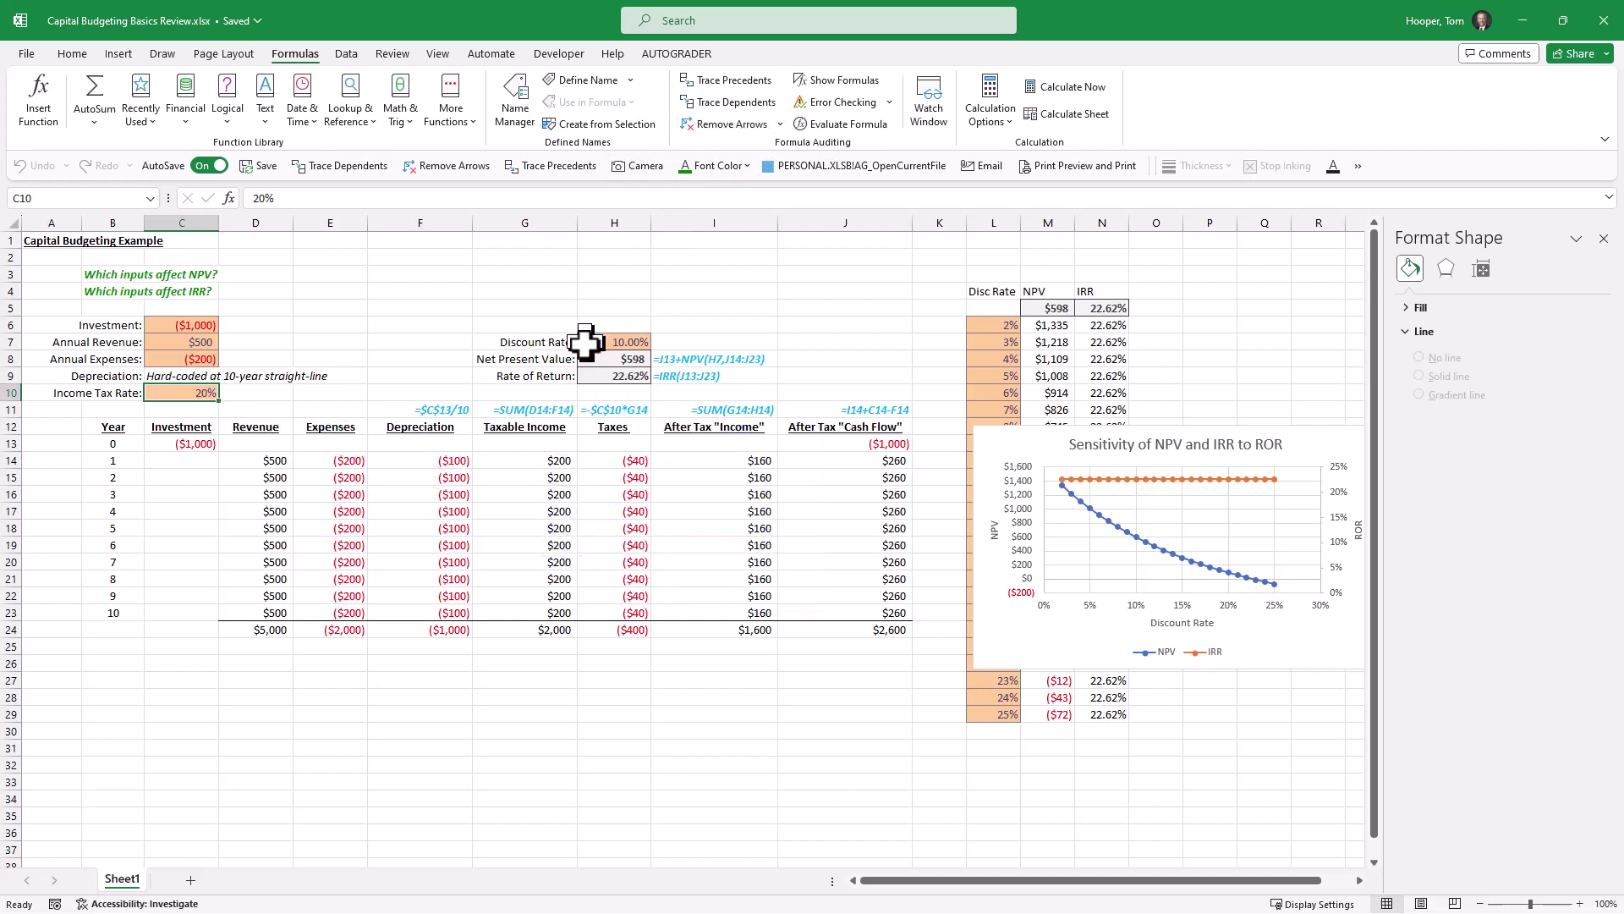
Trace the dependents of the discount rate in H7 through NPV to the data table, and remove the arrows
click(626, 342)
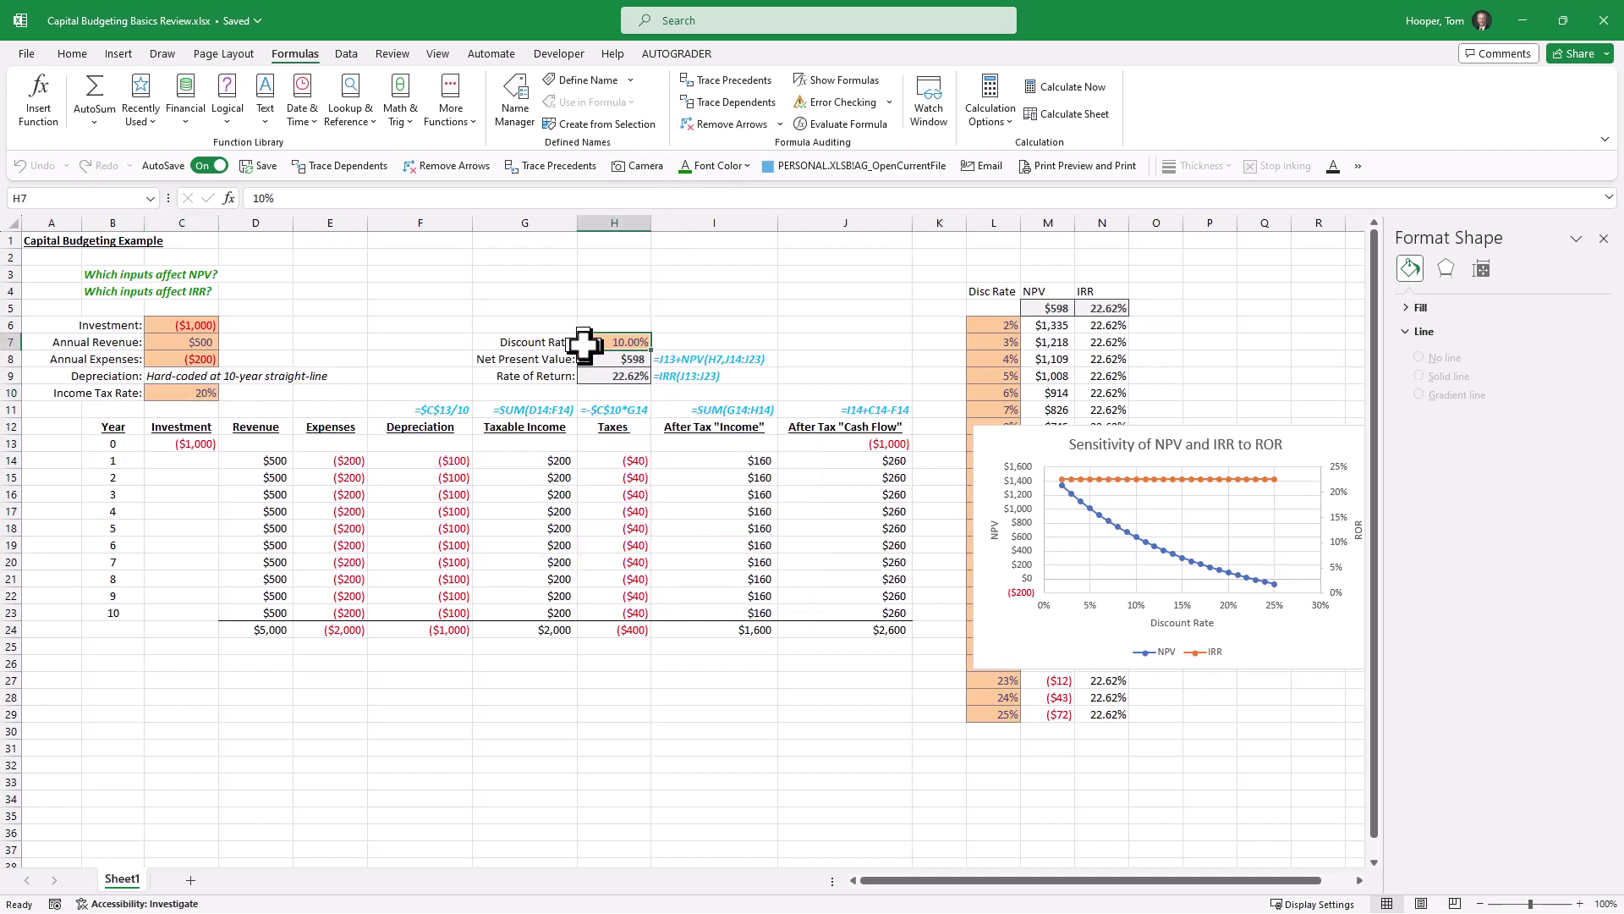
click(738, 102)
click(738, 102)
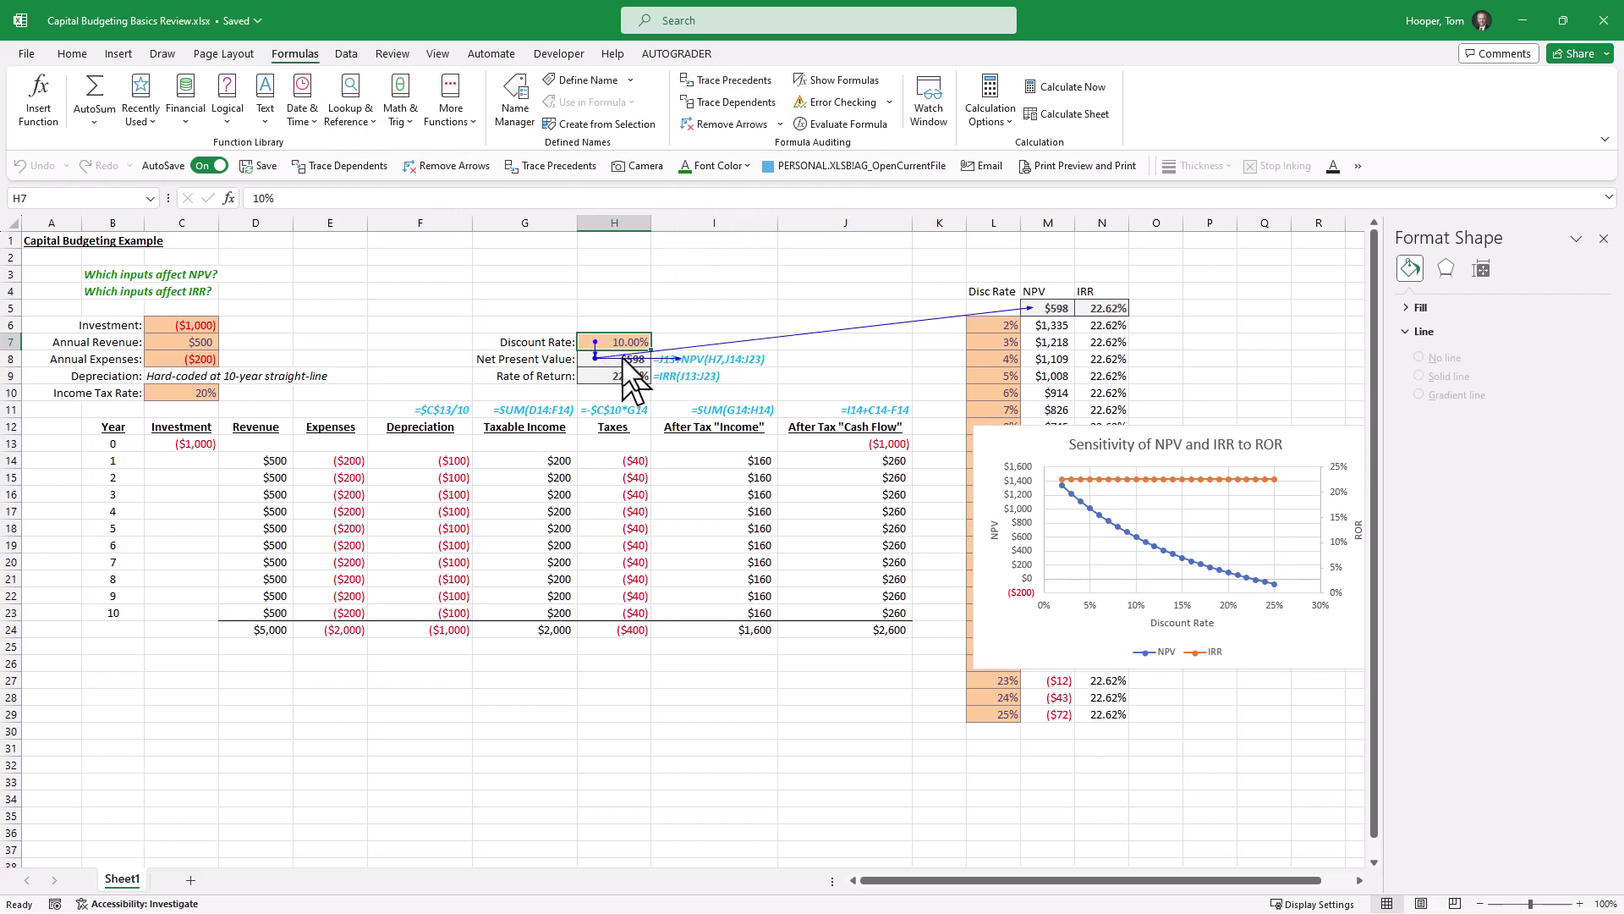
click(717, 125)
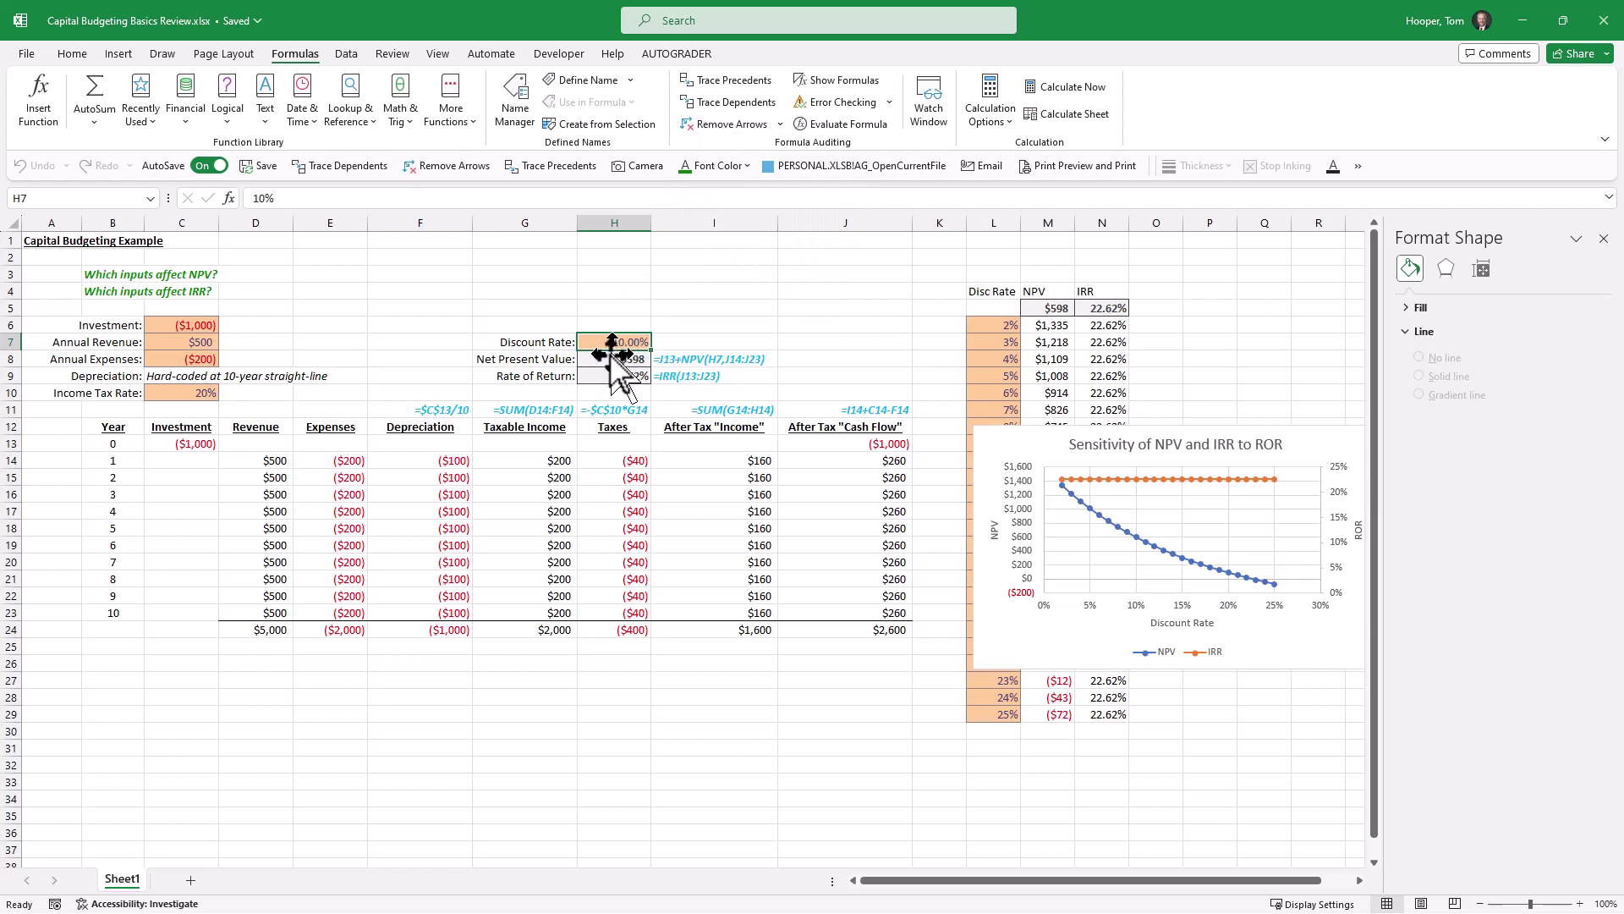
Trace all levels of precedents of the net present value in H8 back to the input cells, and clear the arrows
click(599, 358)
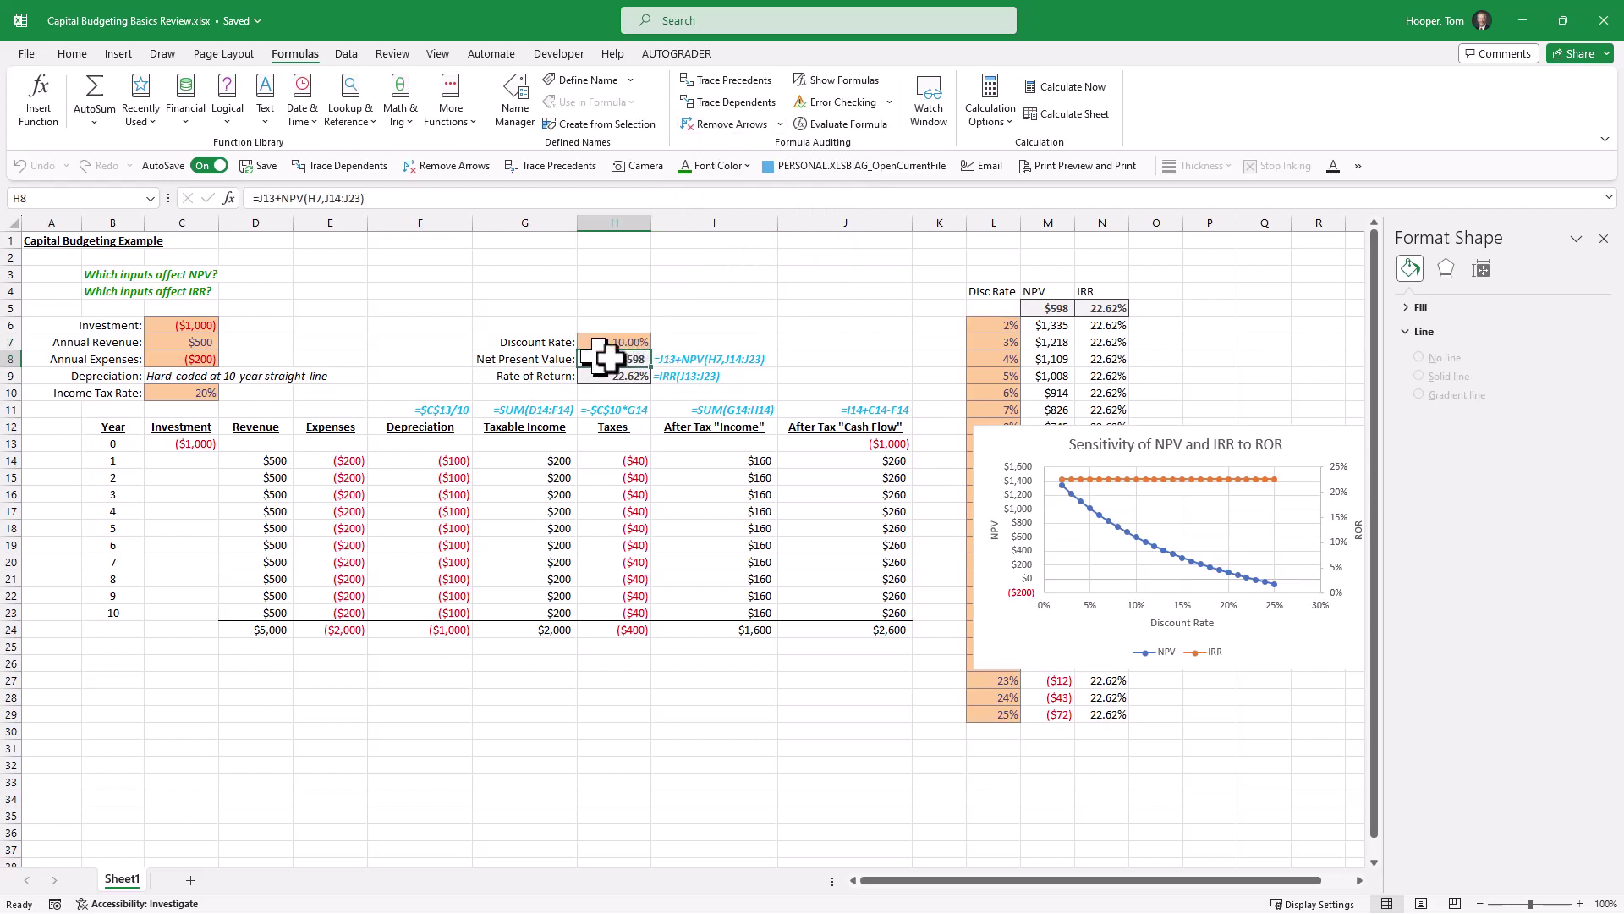
click(734, 79)
click(734, 79)
click(734, 80)
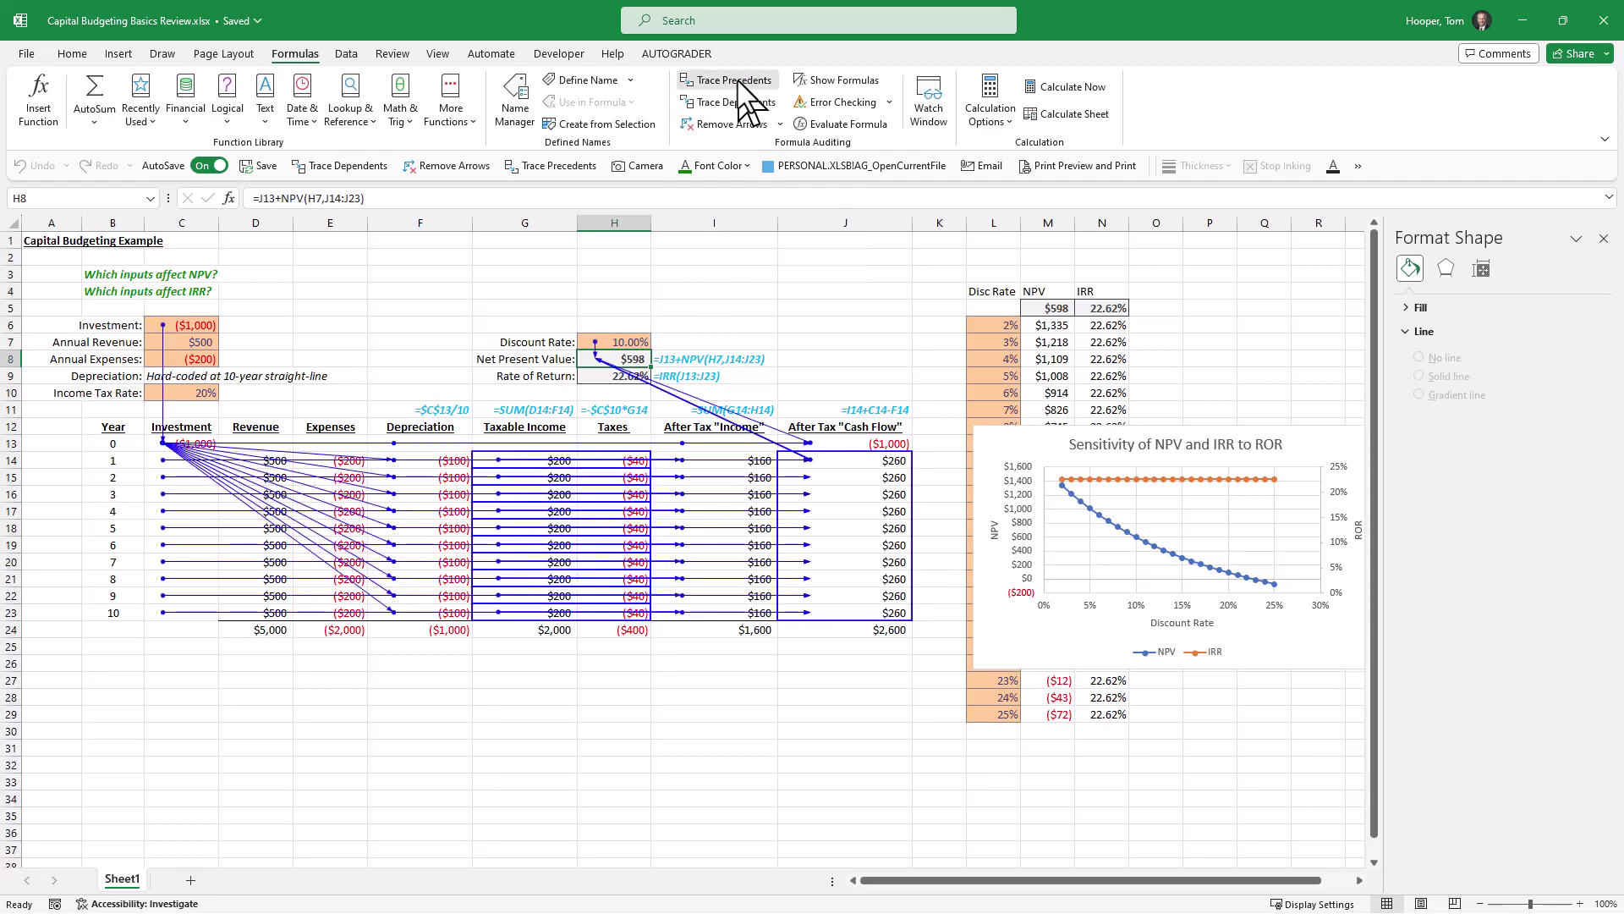
click(734, 80)
click(734, 80)
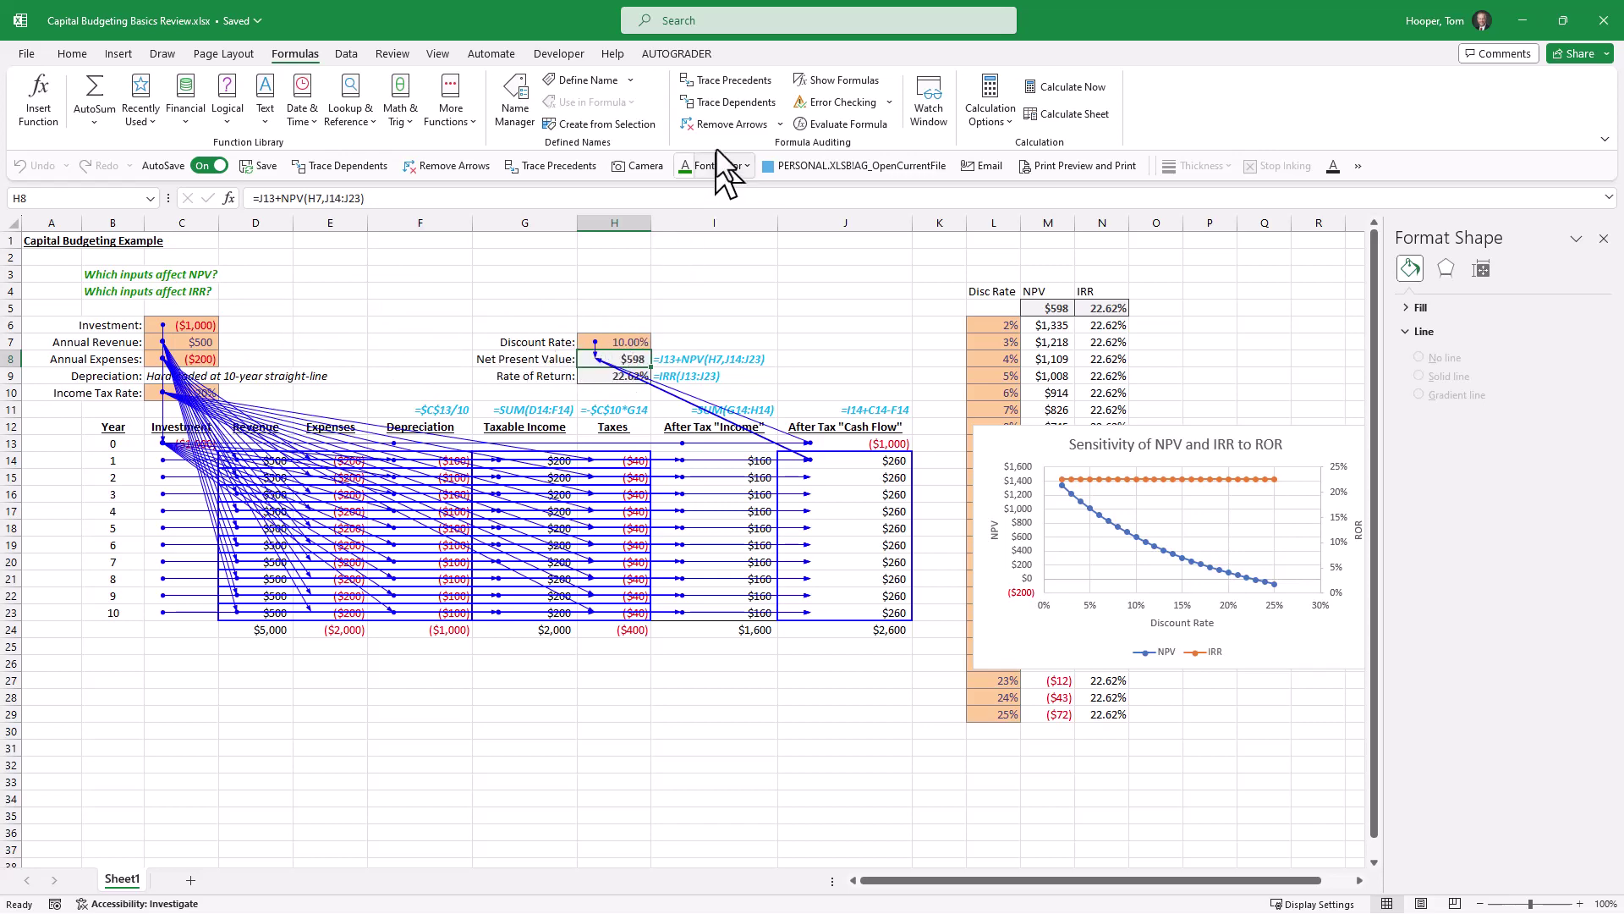
click(727, 124)
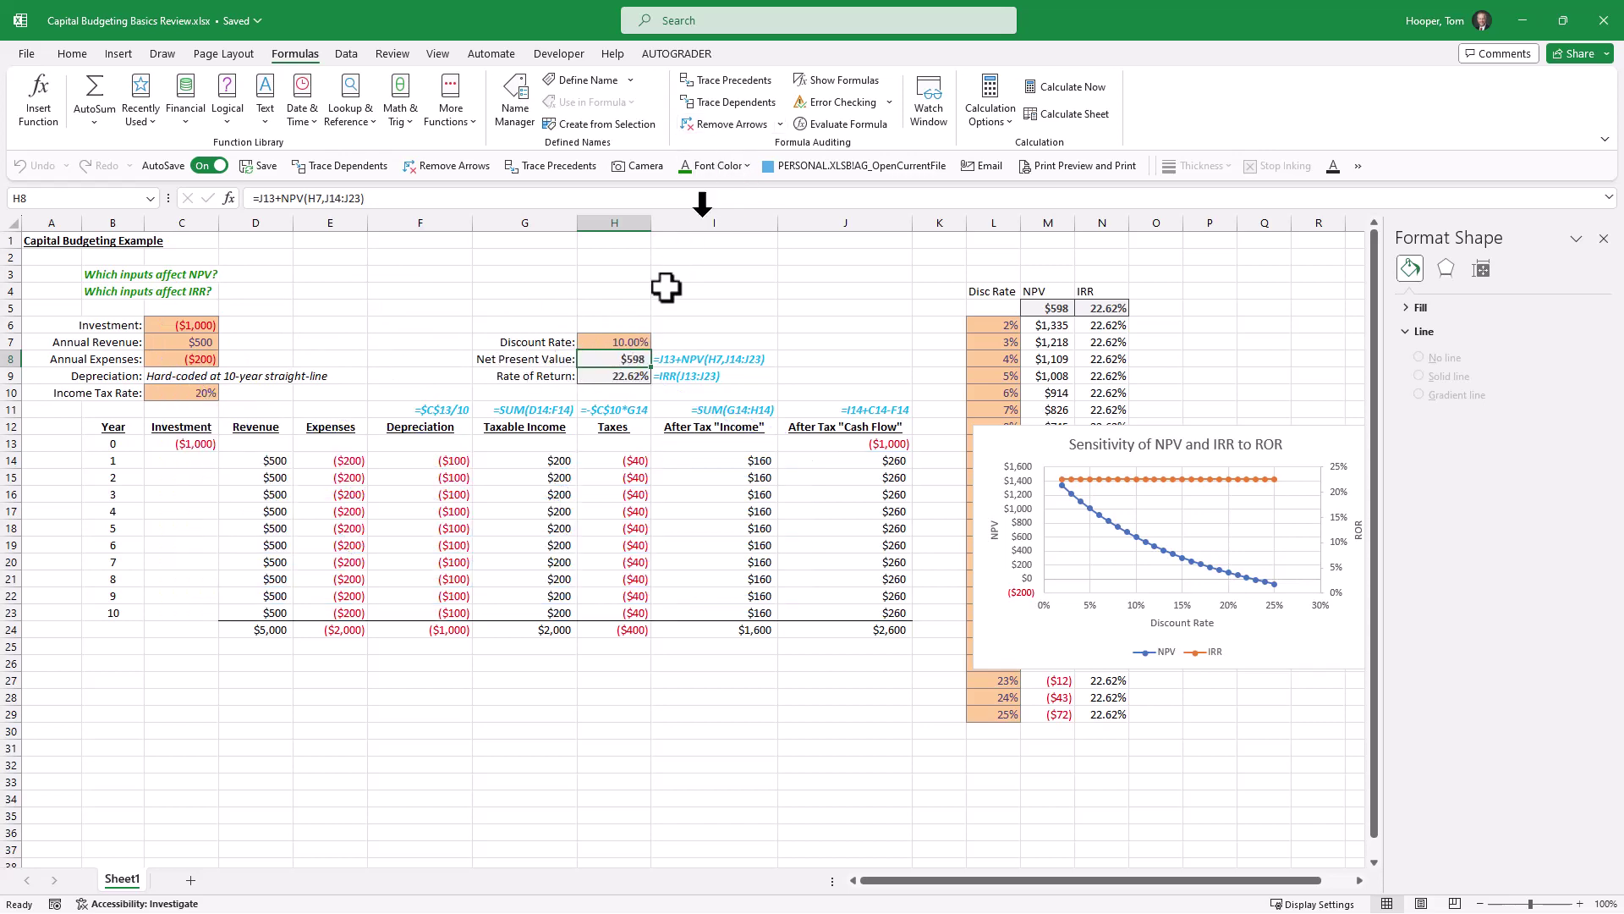
Trace the precedents of the rate of return in H9 level by level back to the input cells
click(608, 375)
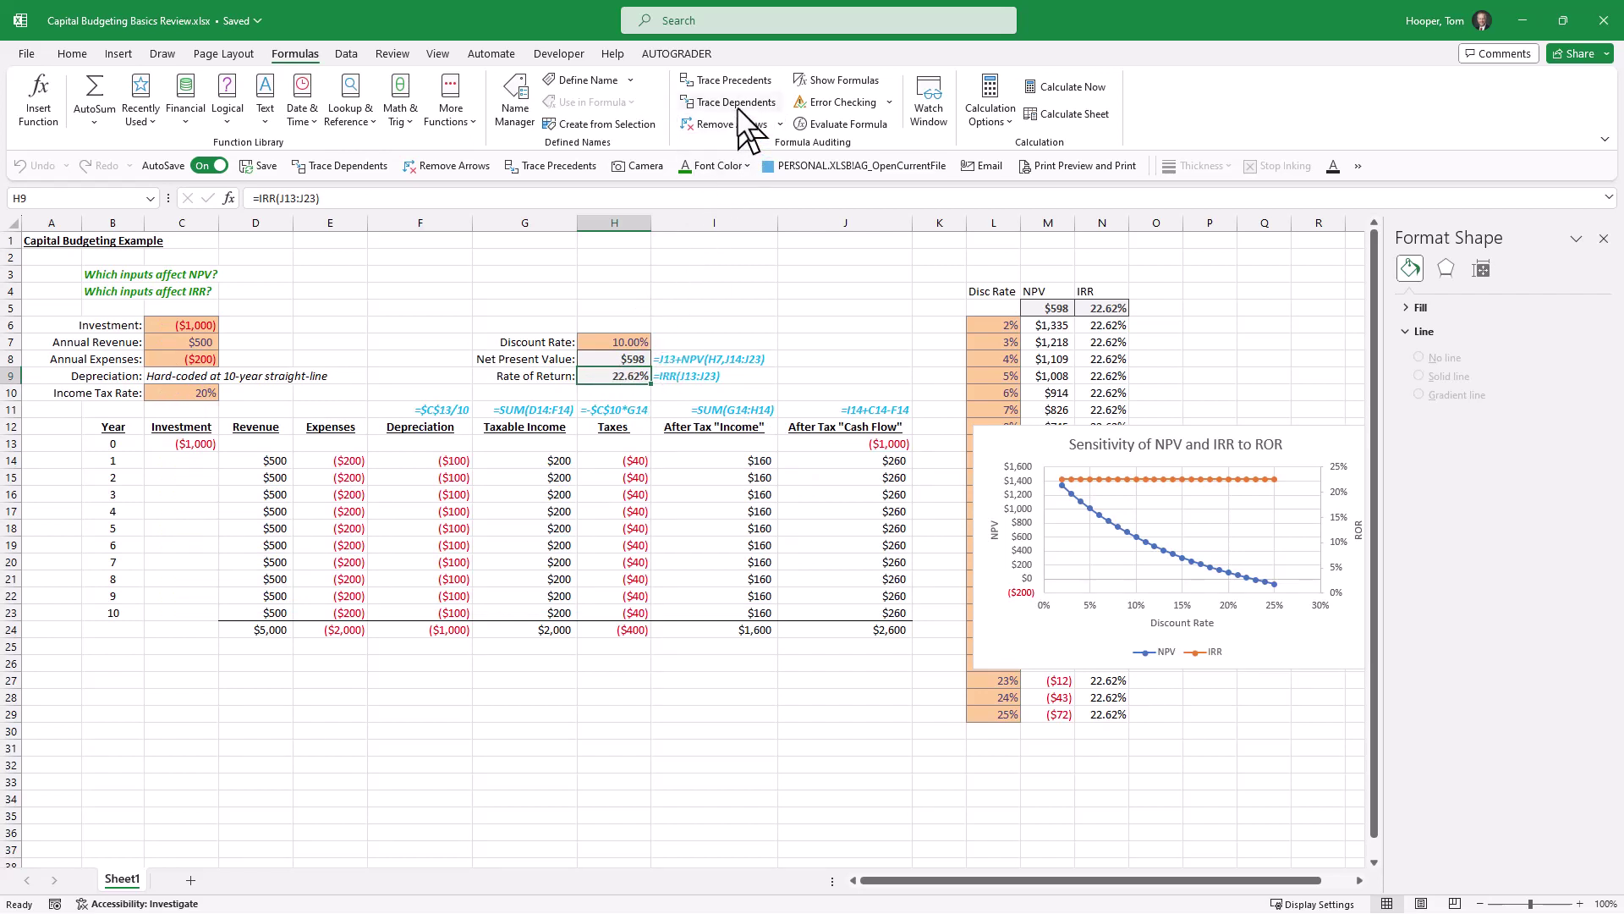
click(738, 82)
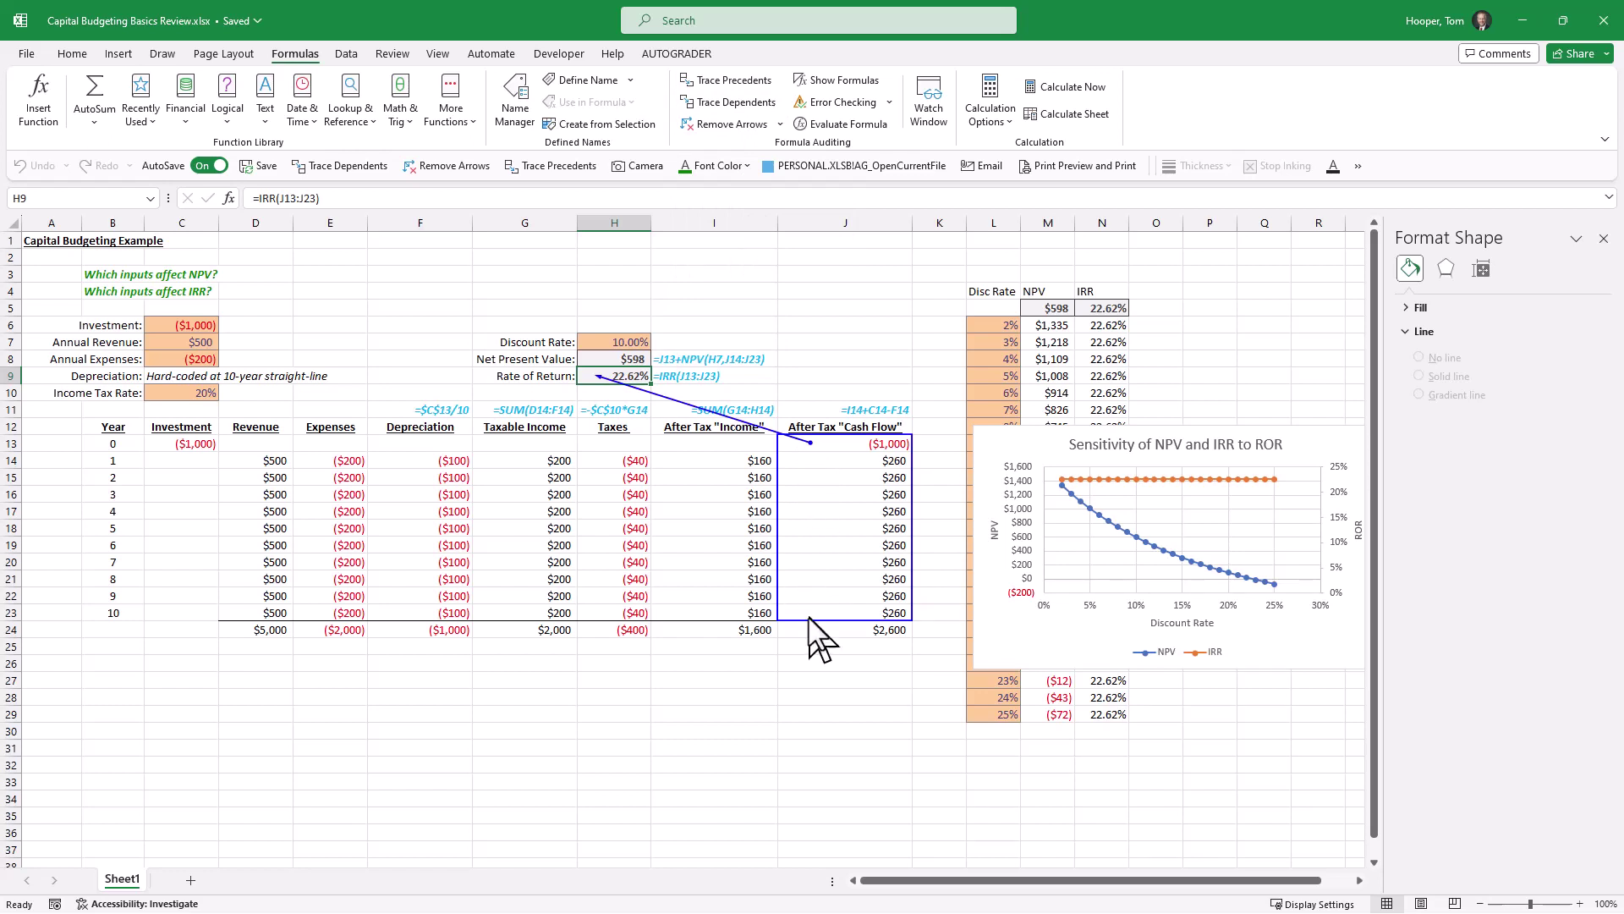
click(739, 81)
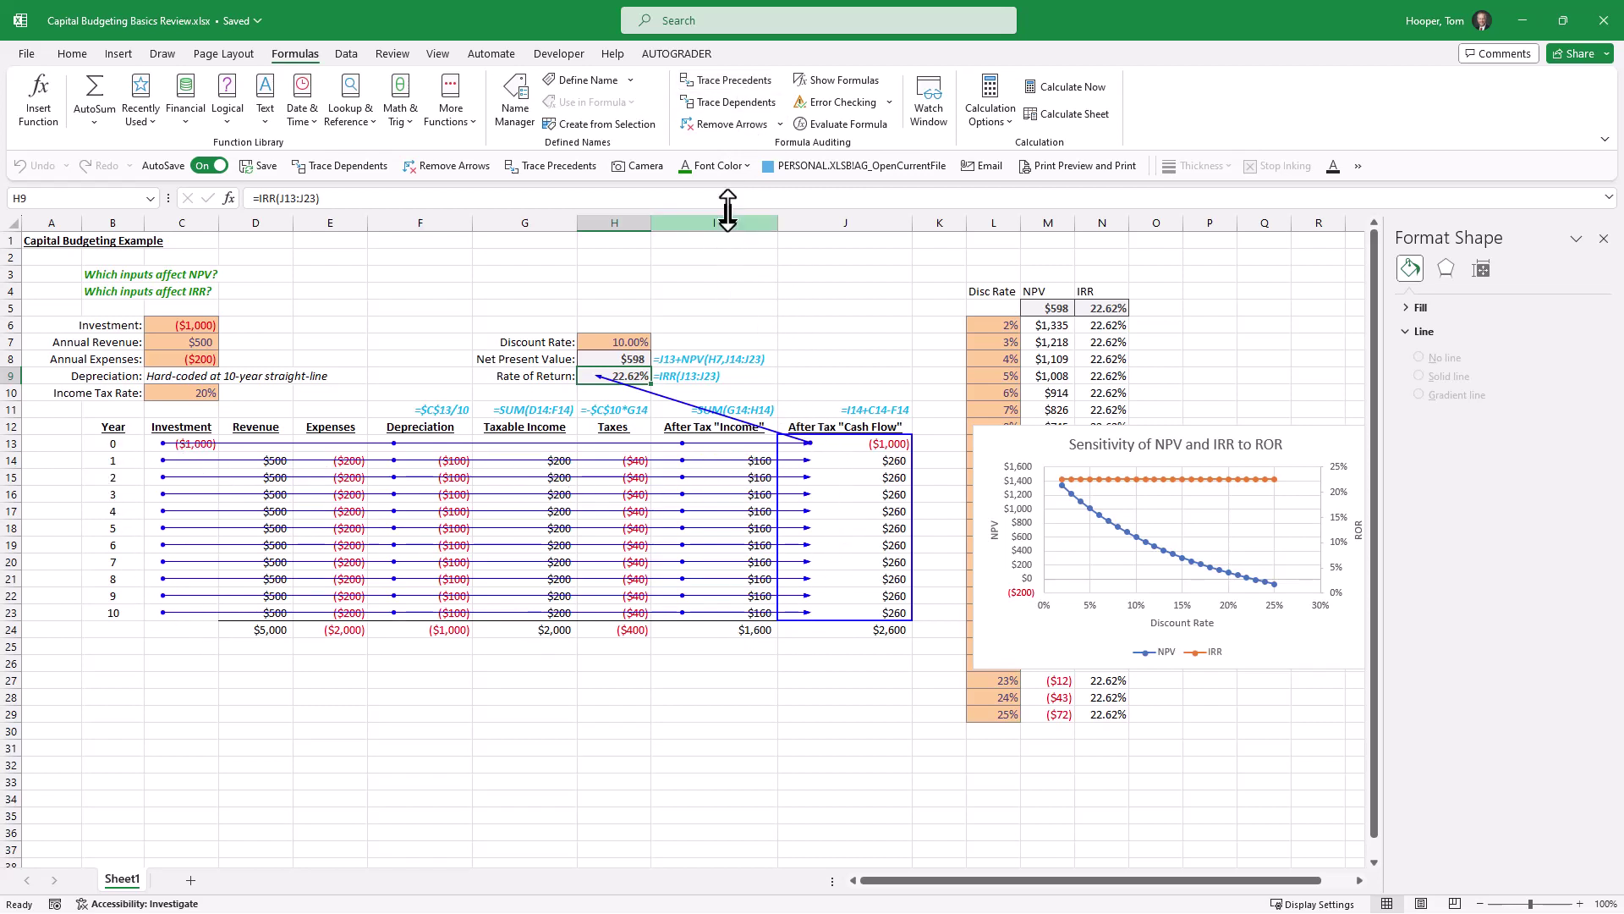
click(747, 76)
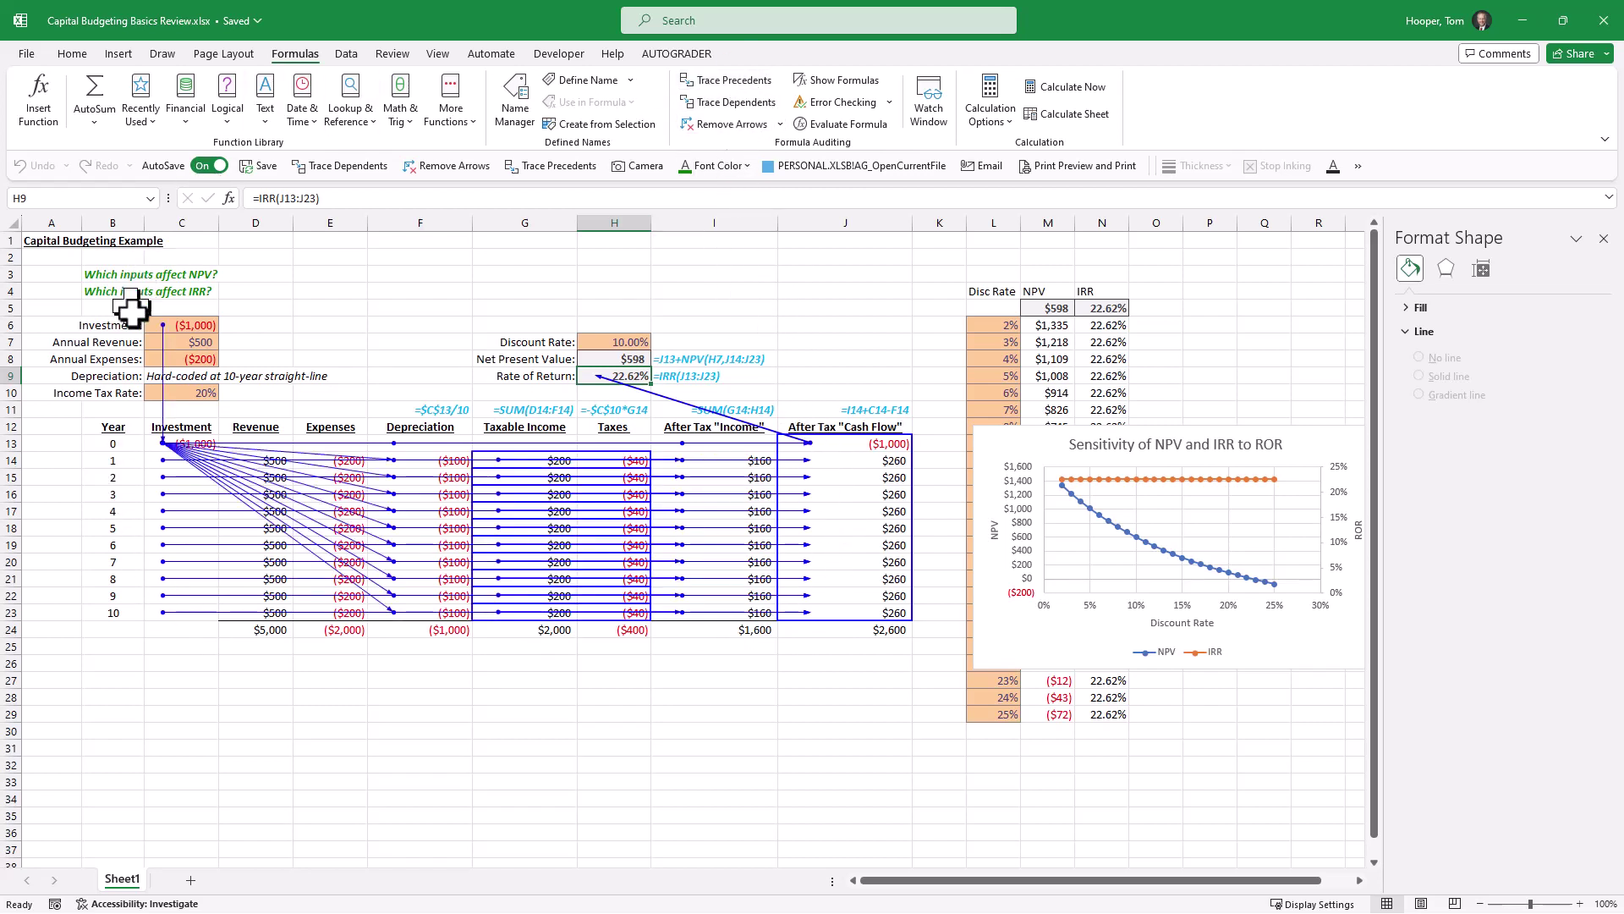
click(738, 78)
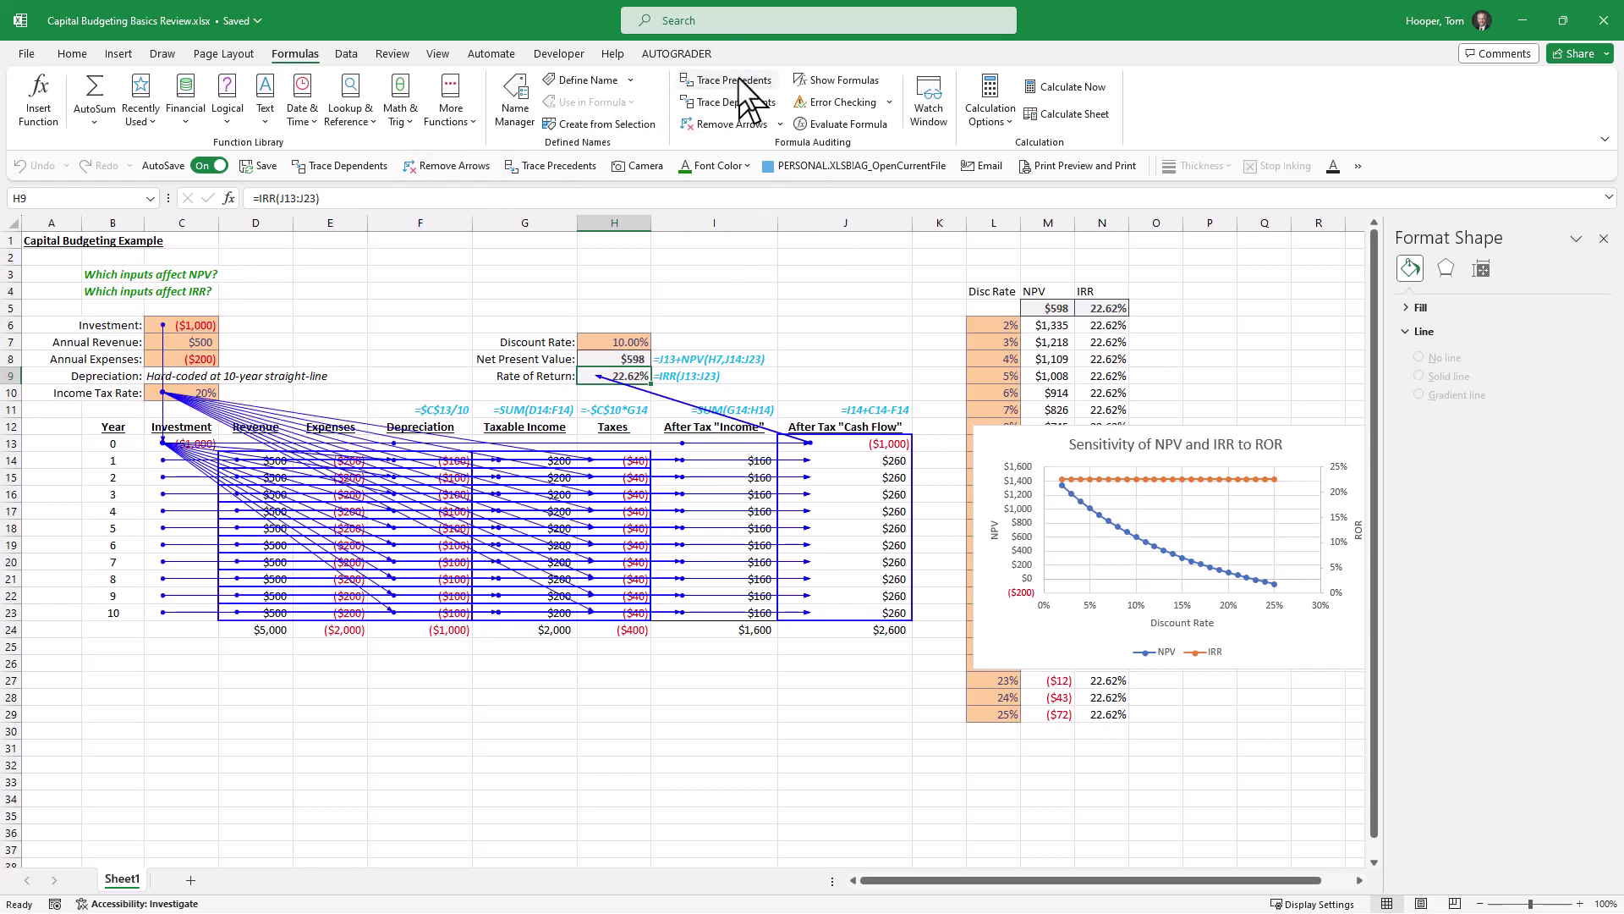
click(738, 78)
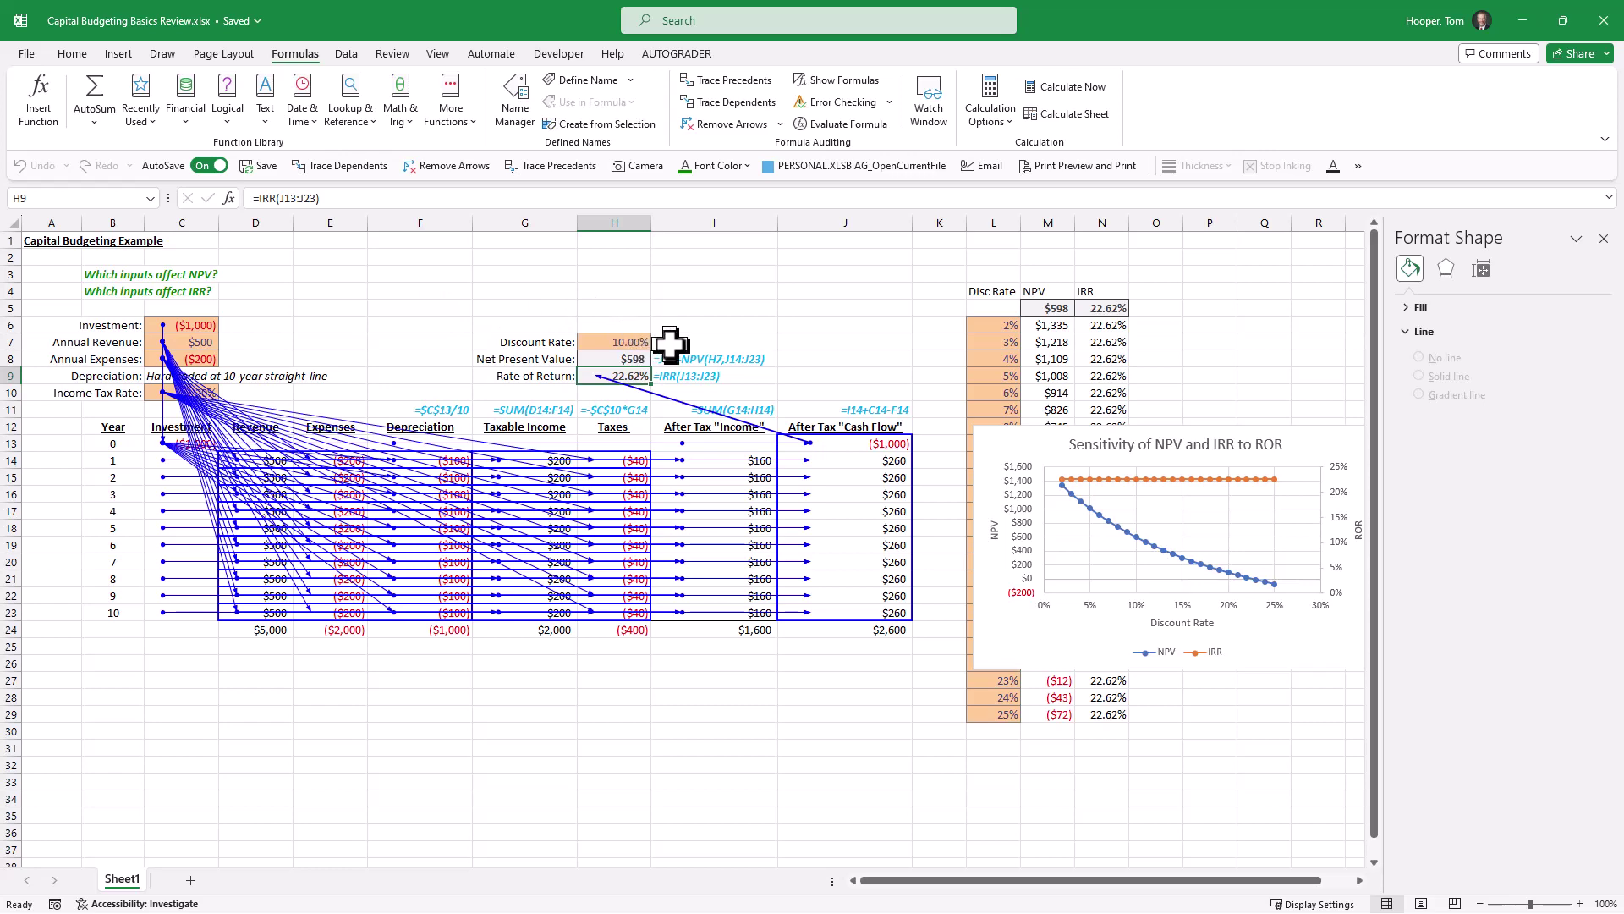
click(250, 278)
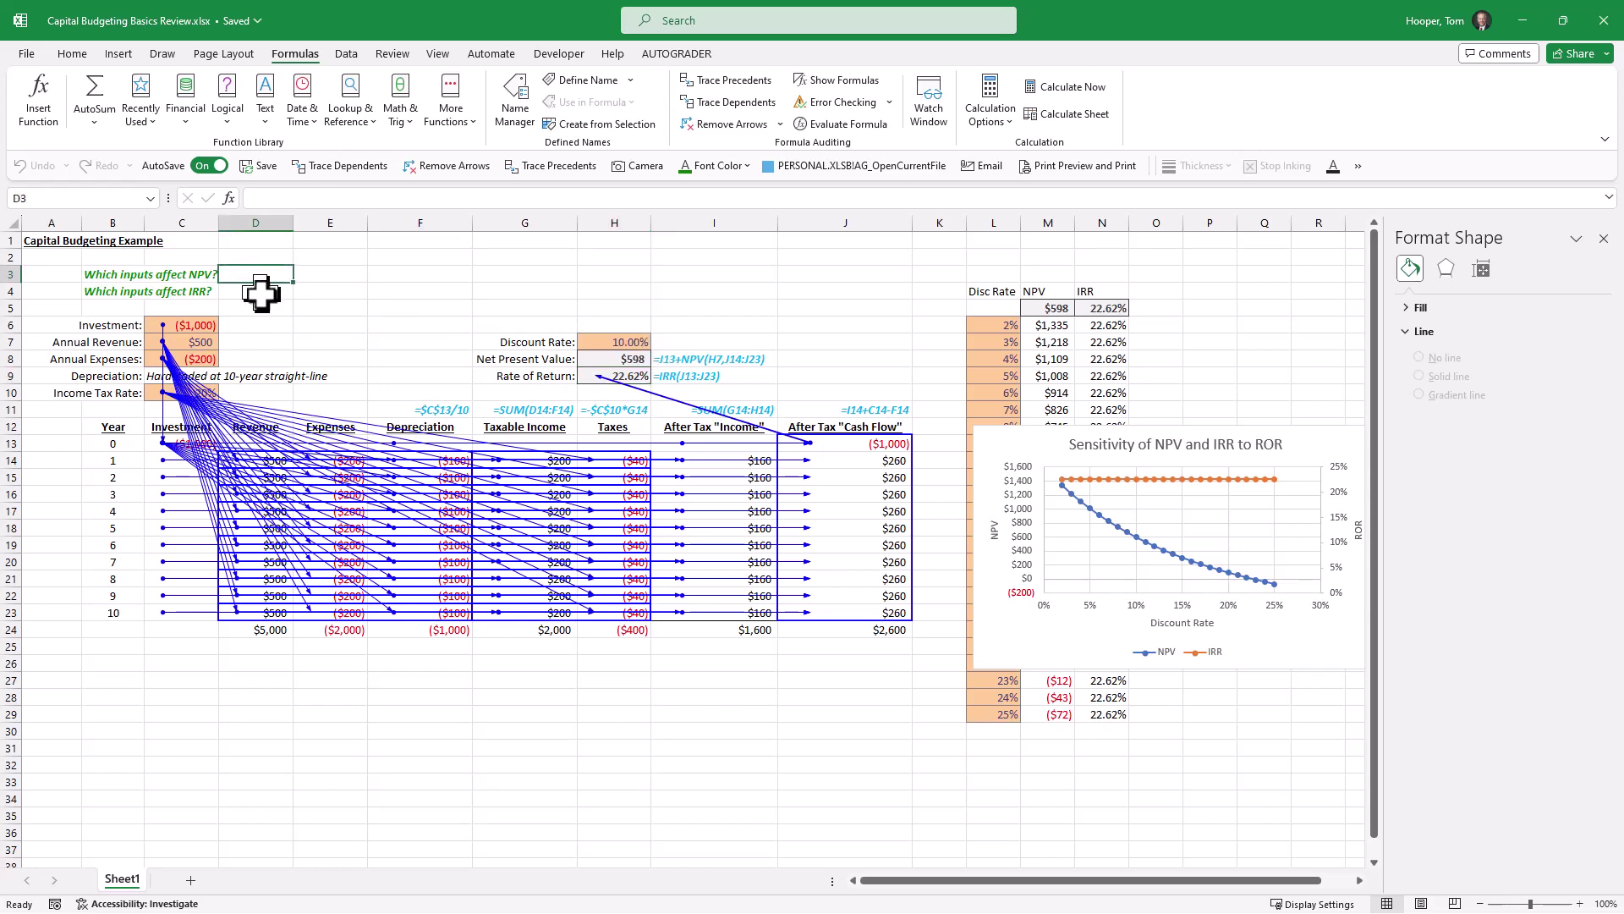
click(262, 296)
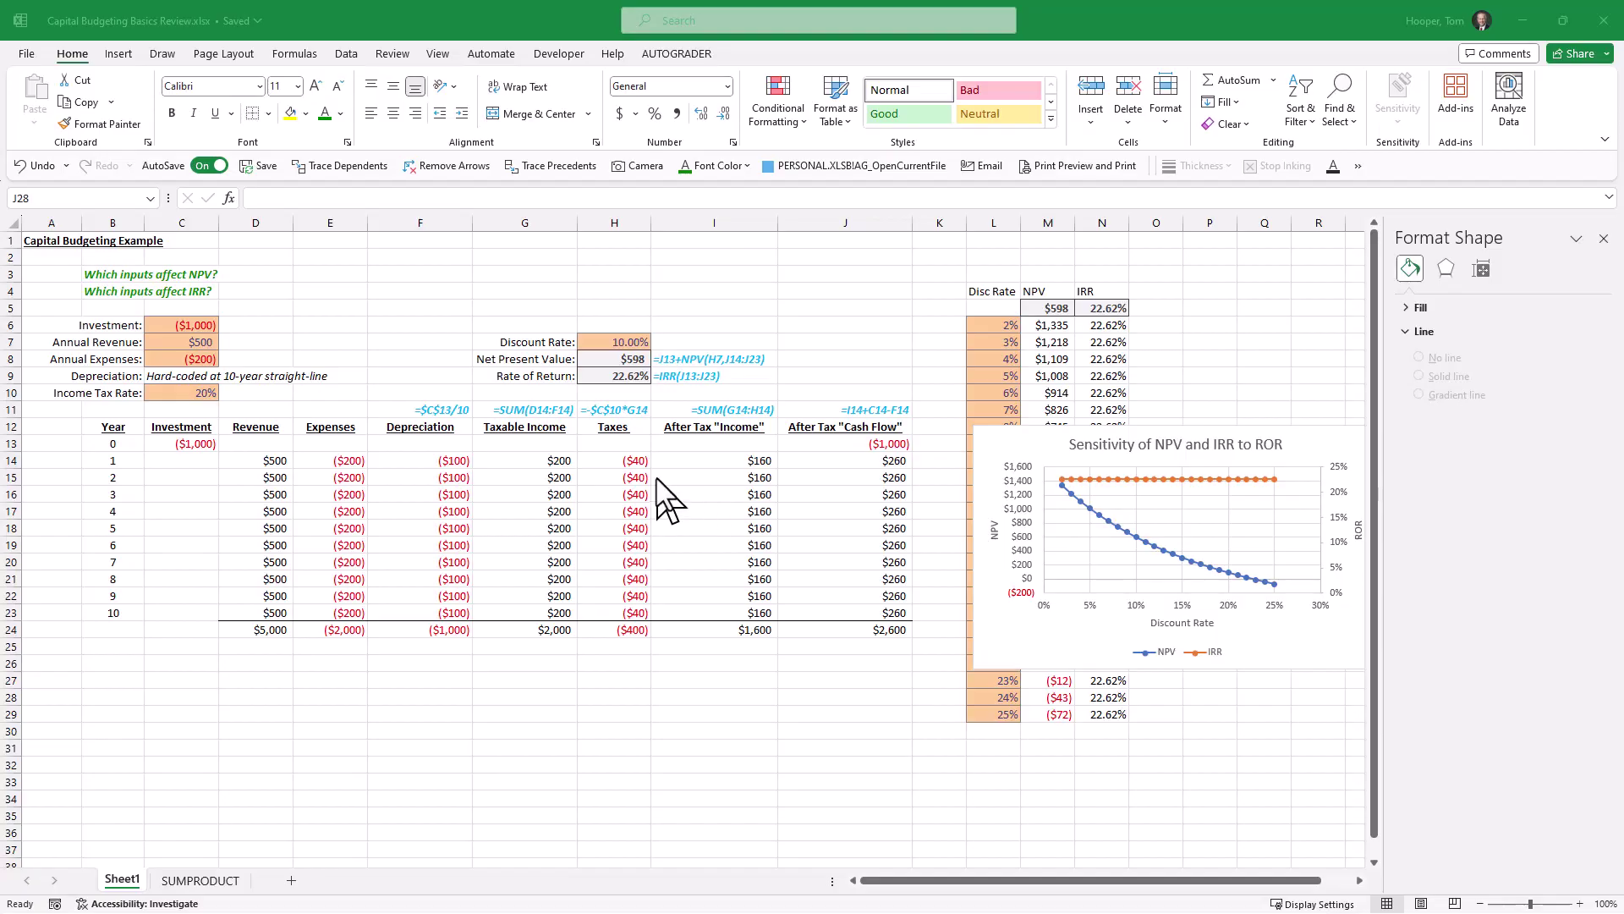
Replace "ROR" in the chart title so it reads "Sensitivity of NPV and IRR to DIscount Rate"
click(1269, 446)
double_click(1271, 444)
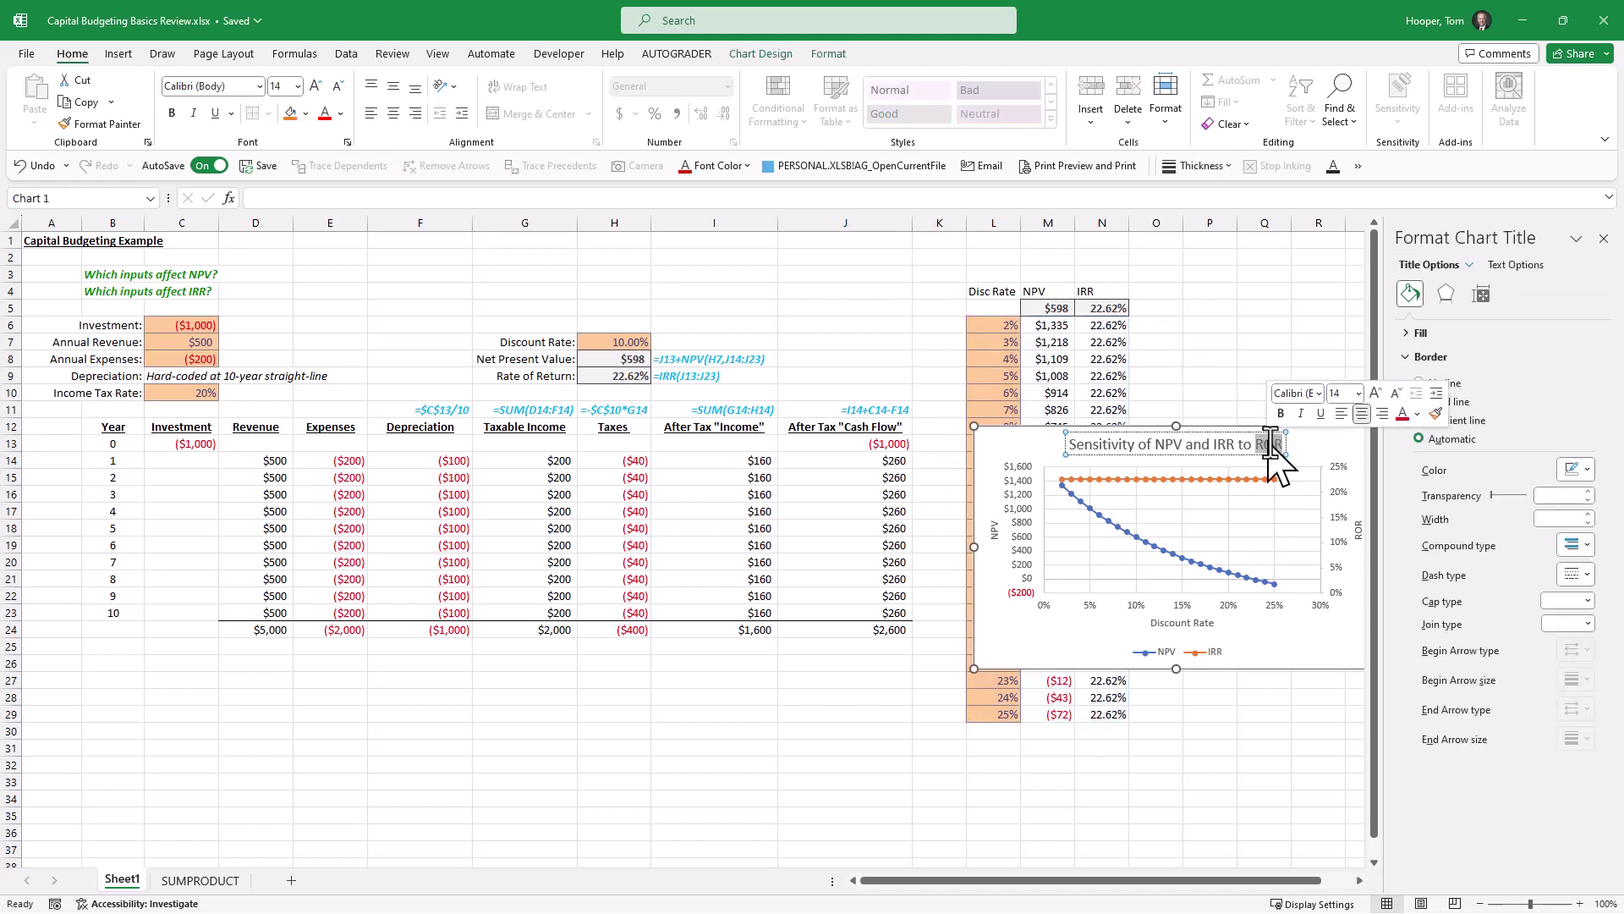
text(DIscou)
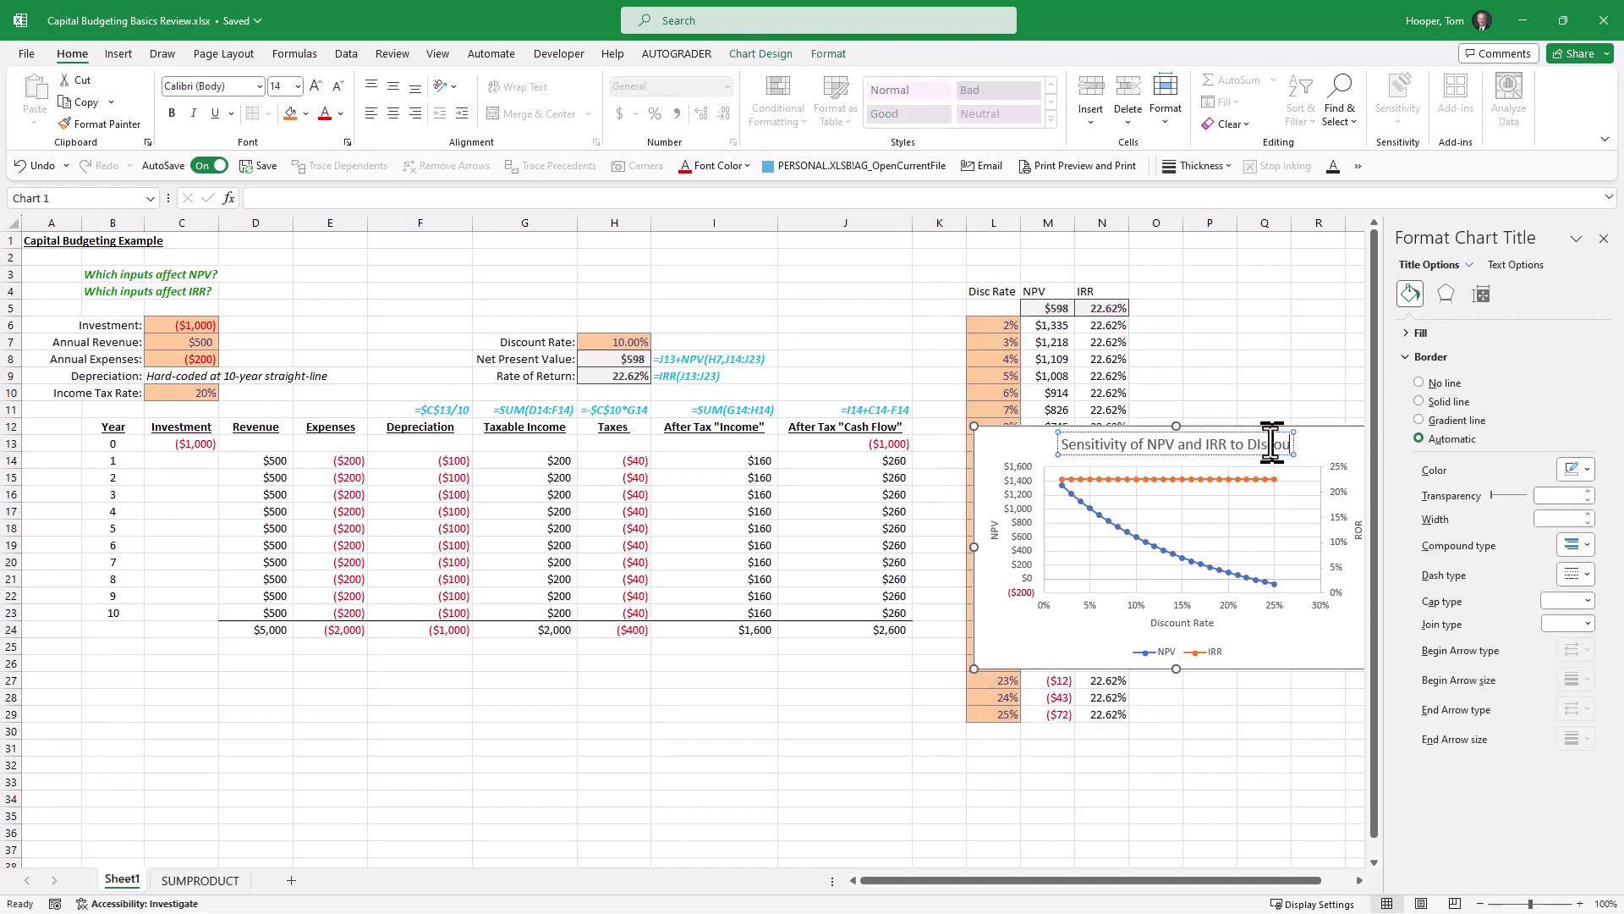
text(nt Rate)
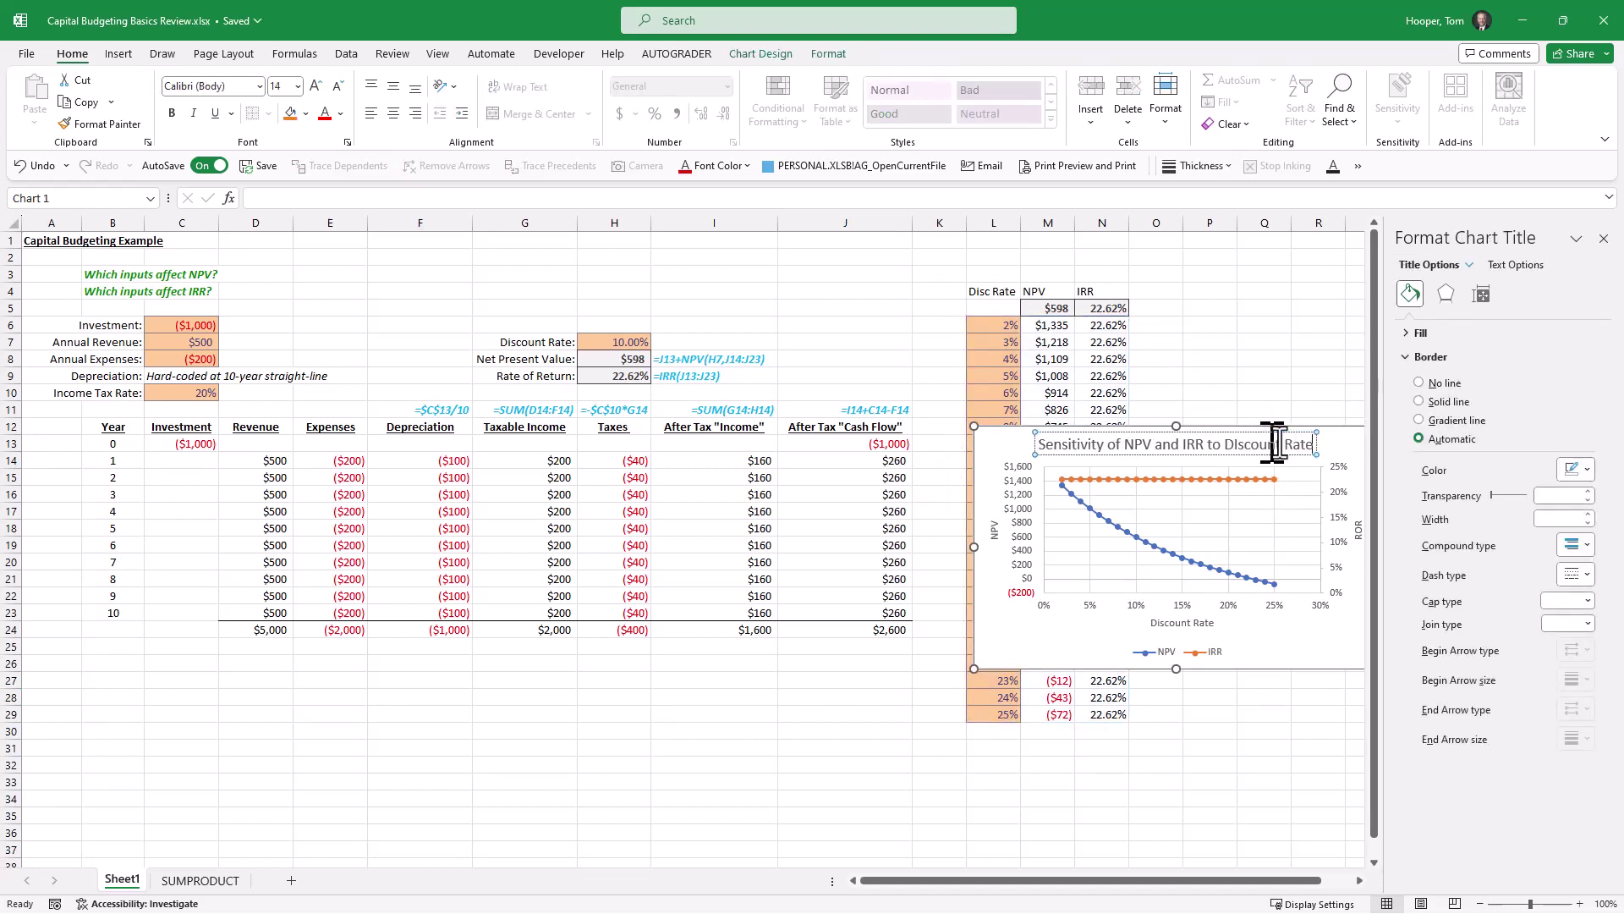
click(1265, 409)
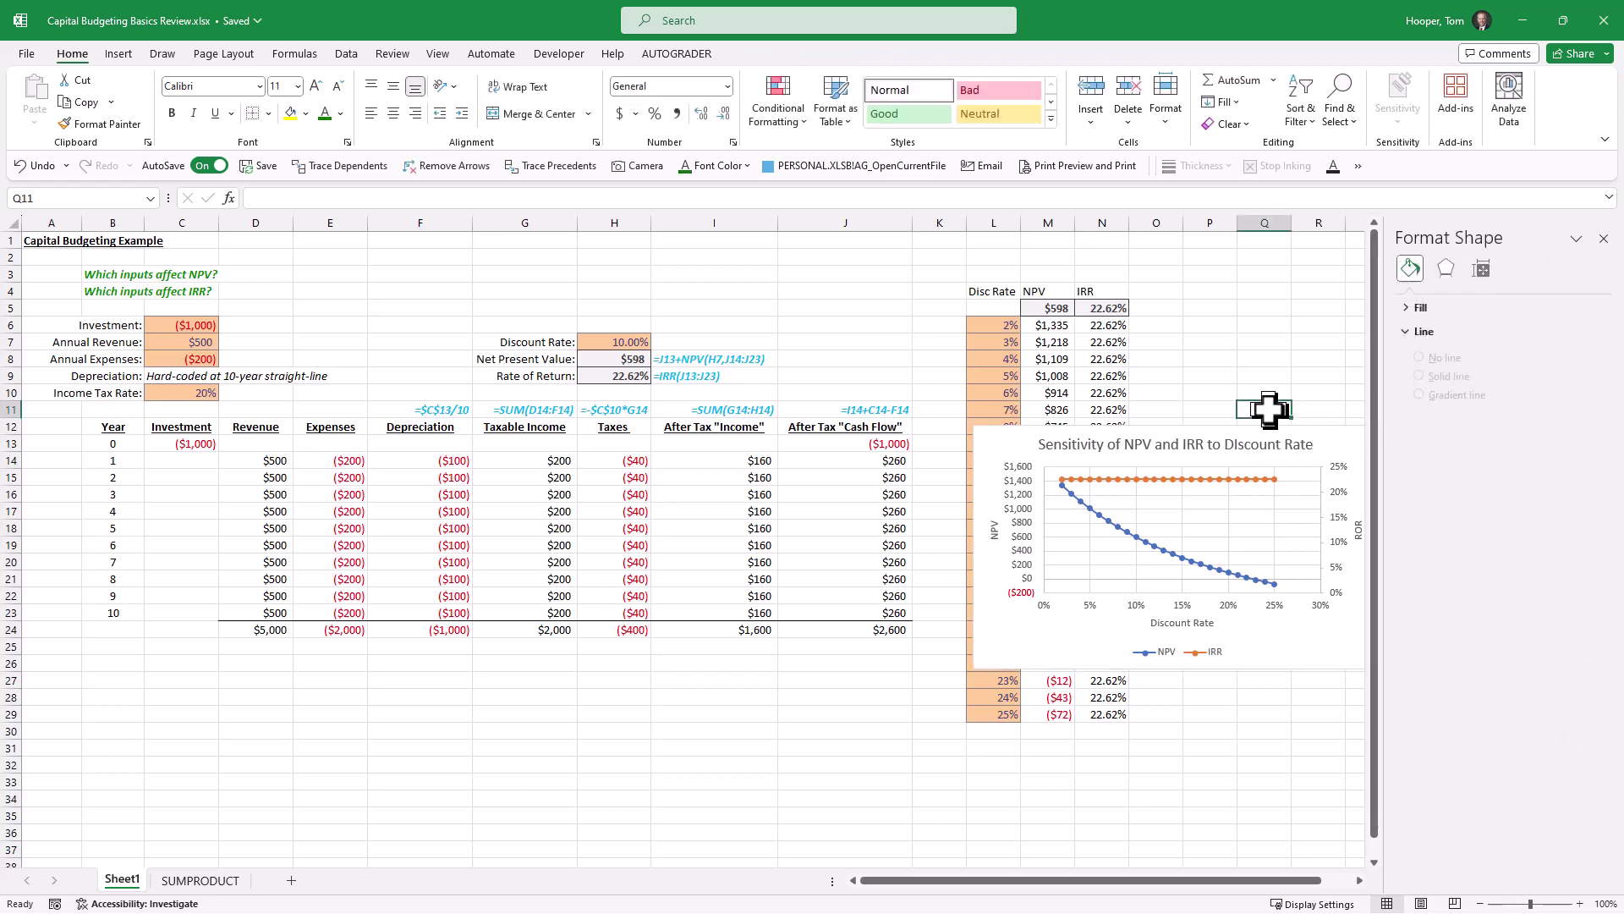